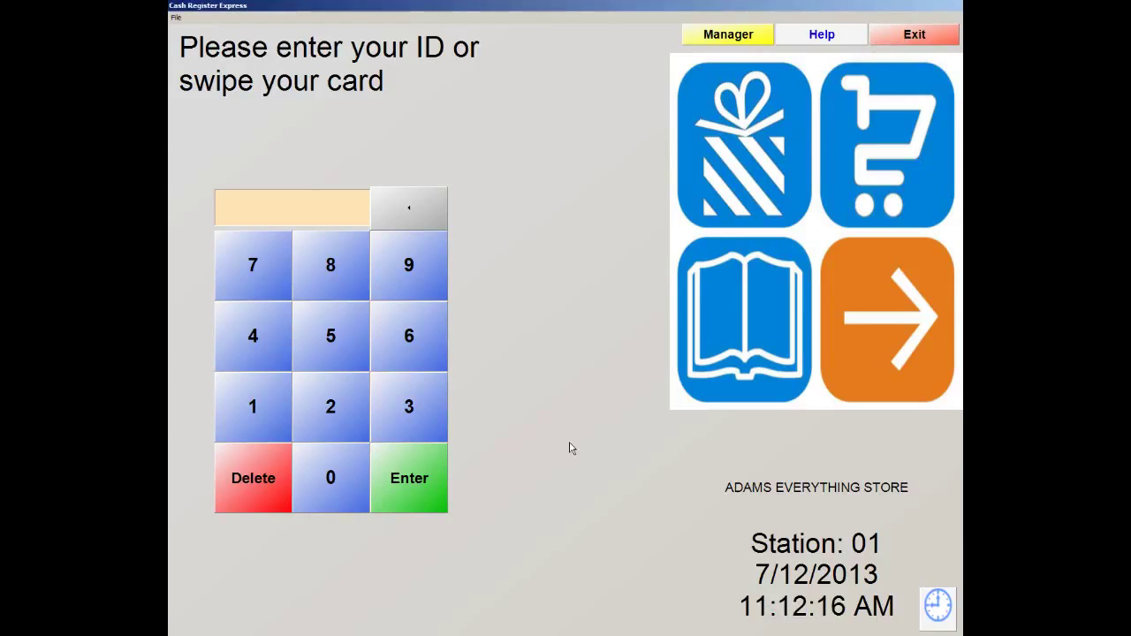
# Enter the administrator password and cashier ID at the Manager prompt to reach the manager menu
pyautogui.click(710, 42)
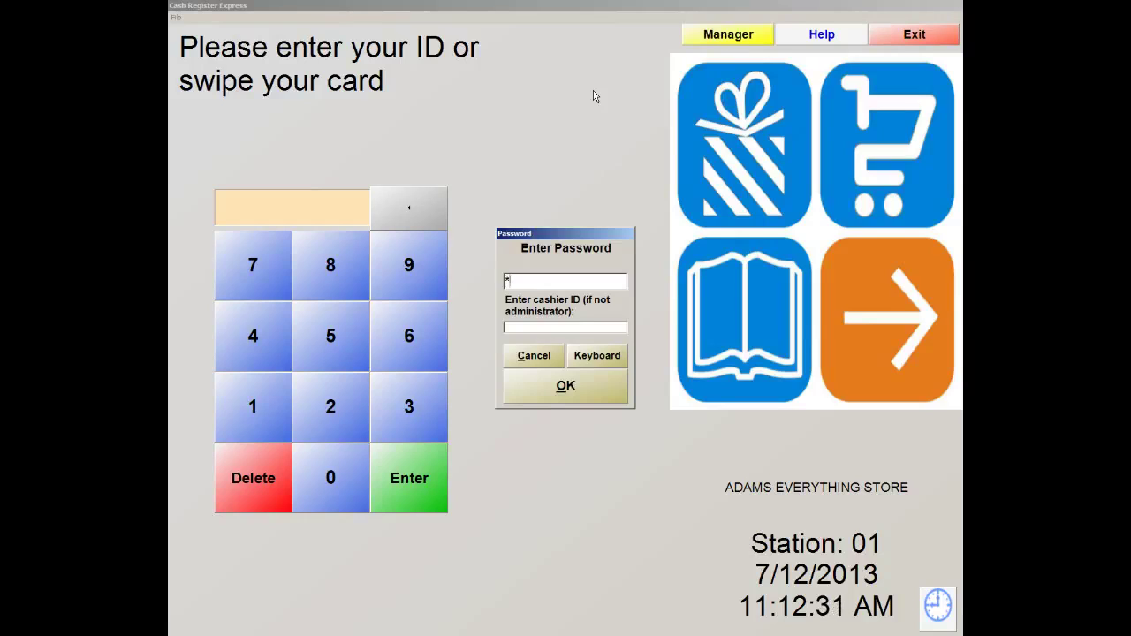
pyautogui.write('****')
pyautogui.press('Tab')
pyautogui.write('**')
pyautogui.click(566, 387)
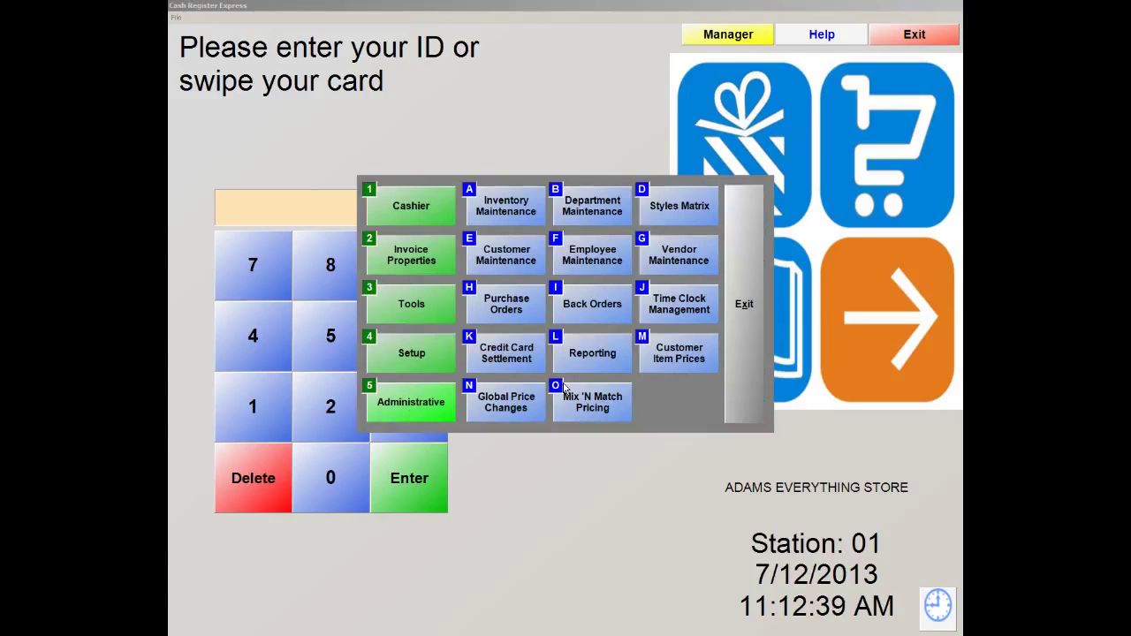
# Open Department Maintenance under Administrative, showing the Tickets department (ID 555)
pyautogui.click(403, 409)
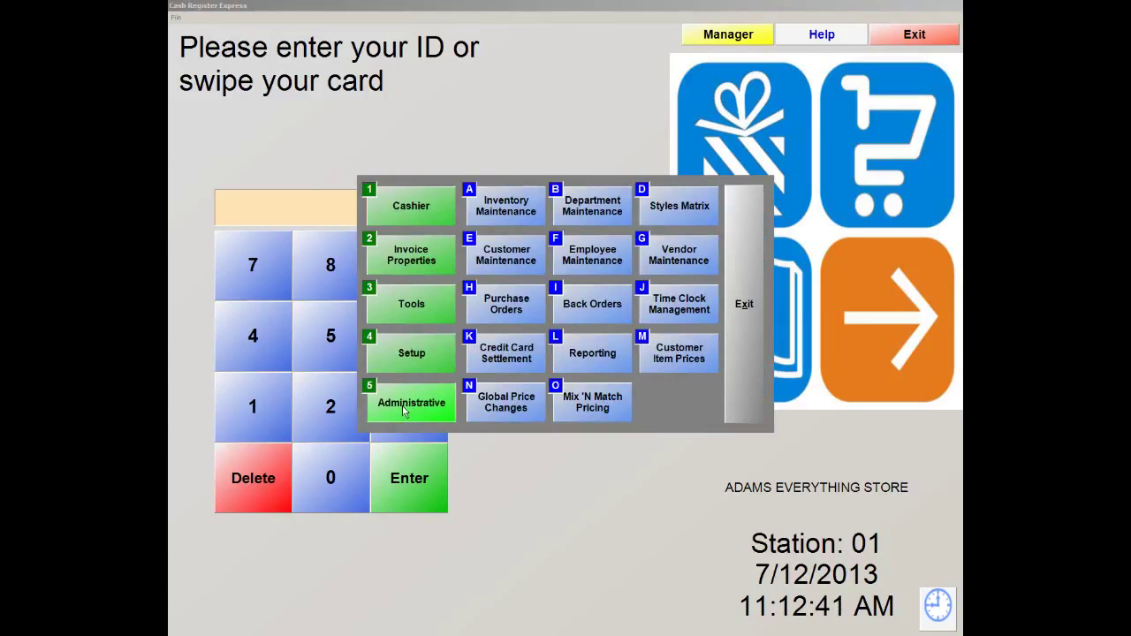
pyautogui.click(598, 208)
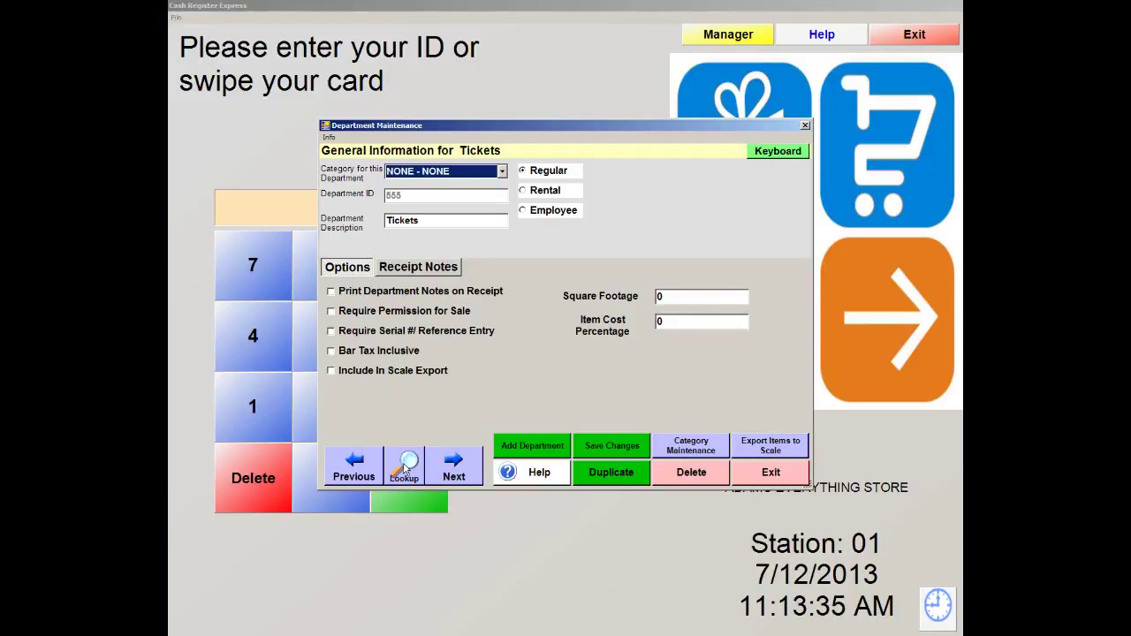
pyautogui.click(403, 469)
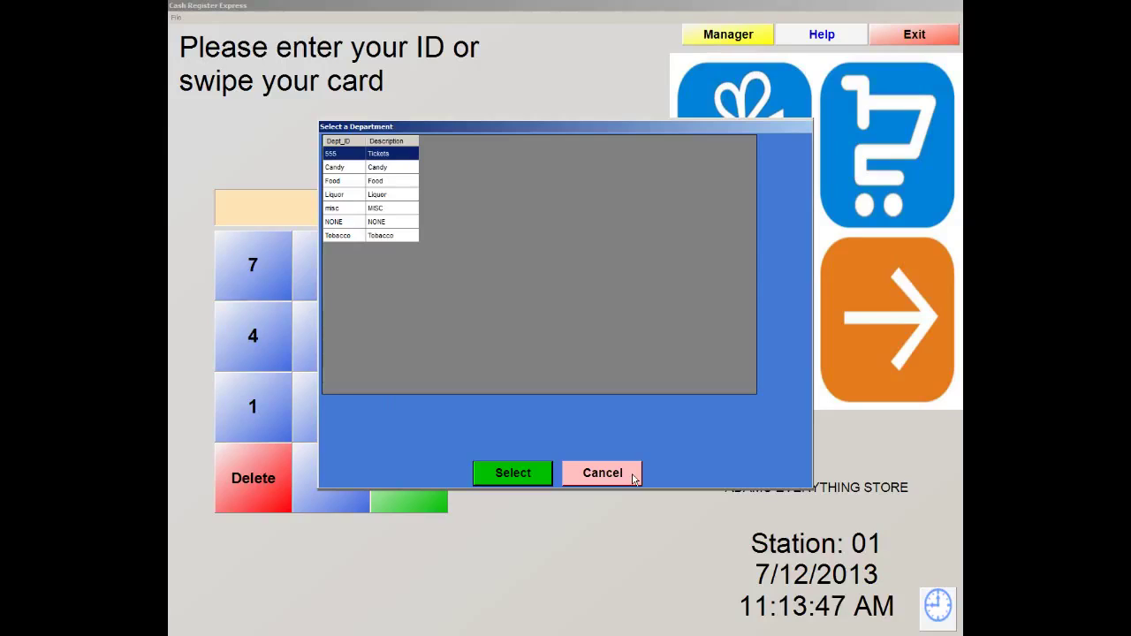
pyautogui.click(597, 474)
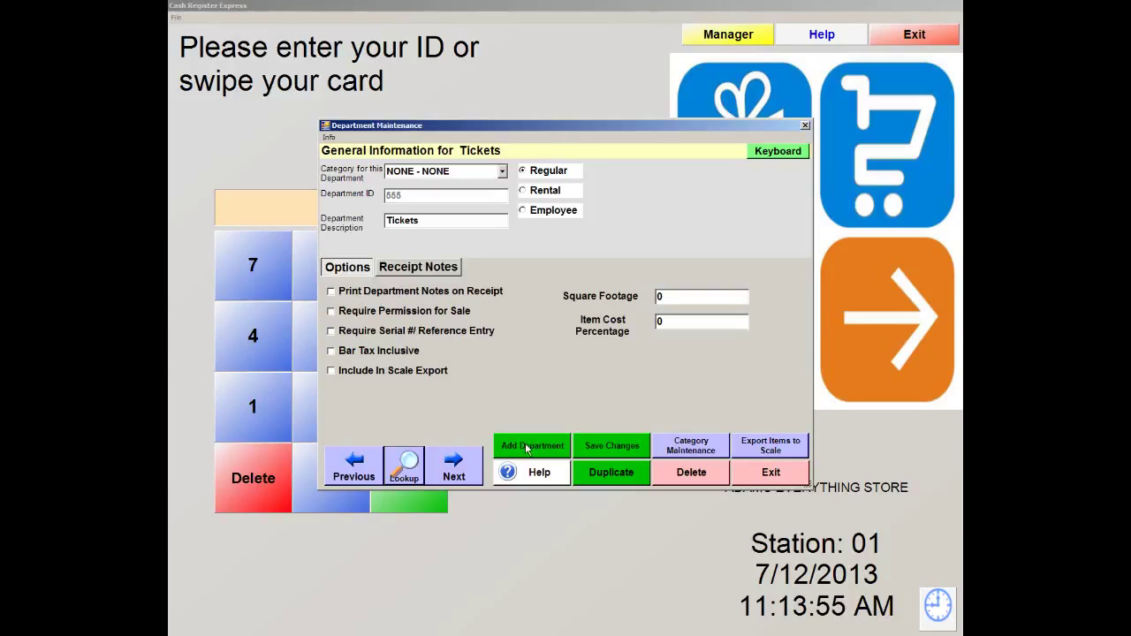
# Add a department with ID and description 'Drinks', save it, and close Department Maintenance
pyautogui.click(526, 448)
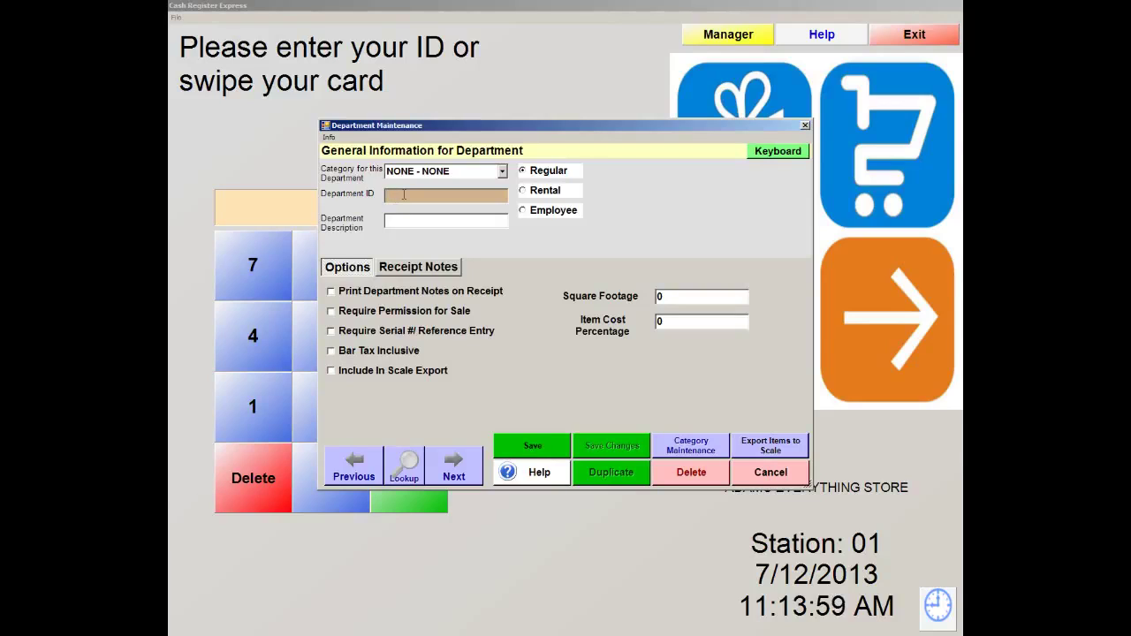
pyautogui.write('Dr')
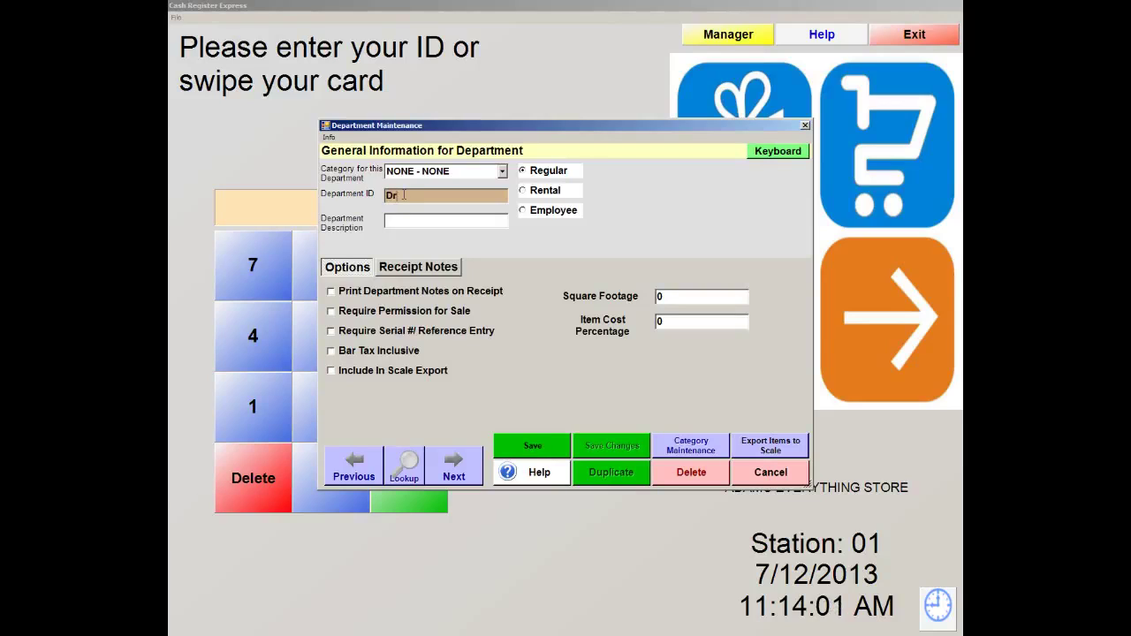
pyautogui.write('inks')
pyautogui.press('Tab')
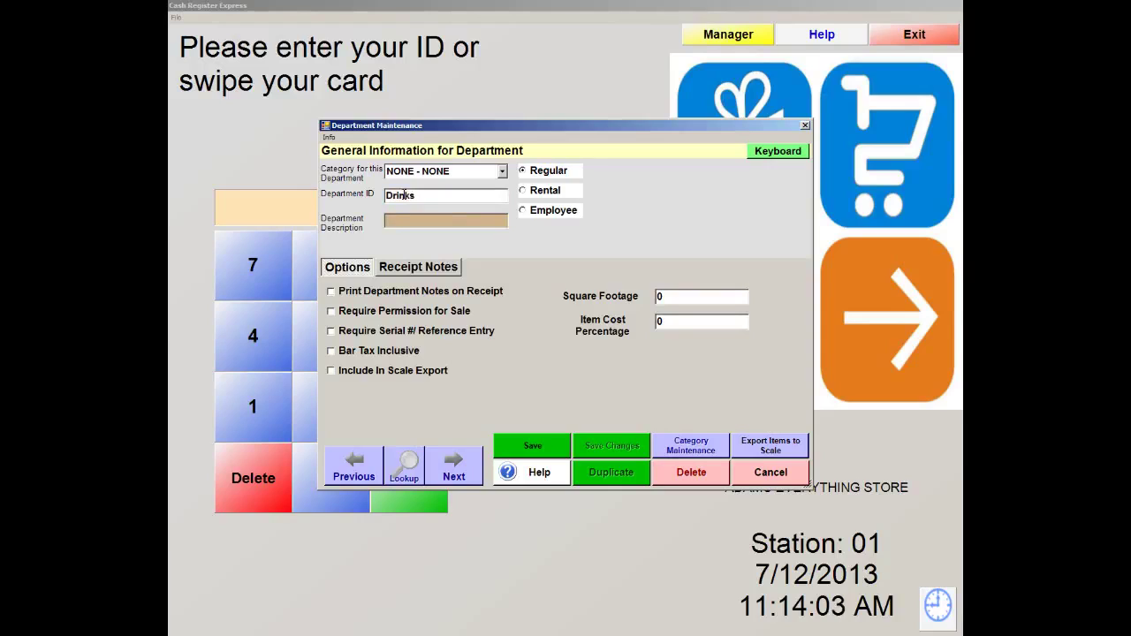
pyautogui.write('Drinks')
pyautogui.click(532, 444)
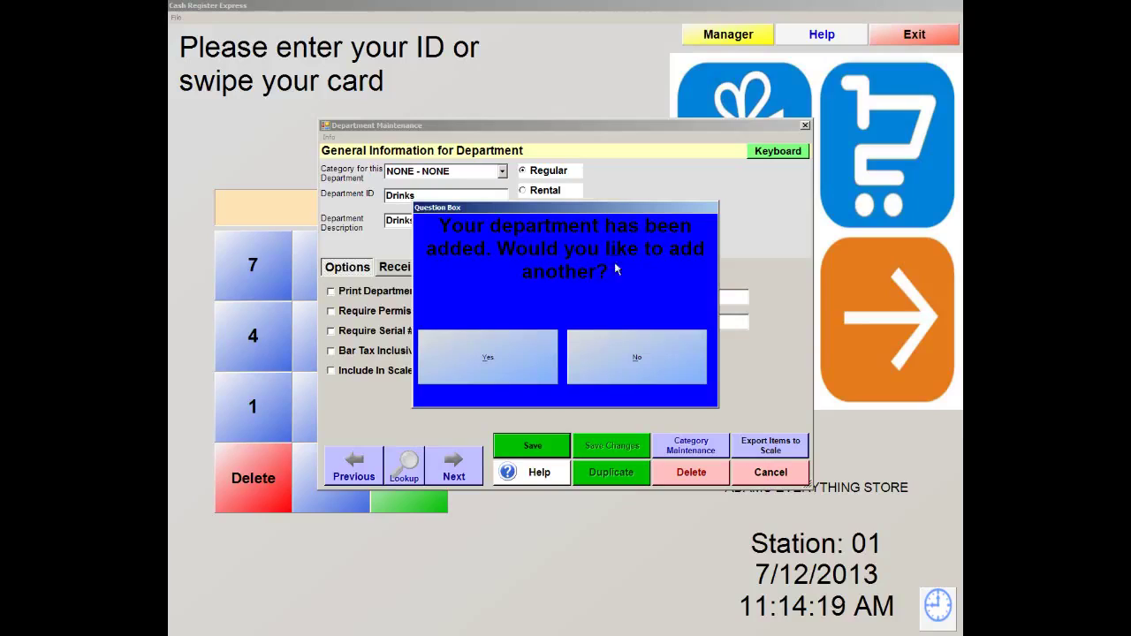
pyautogui.click(615, 366)
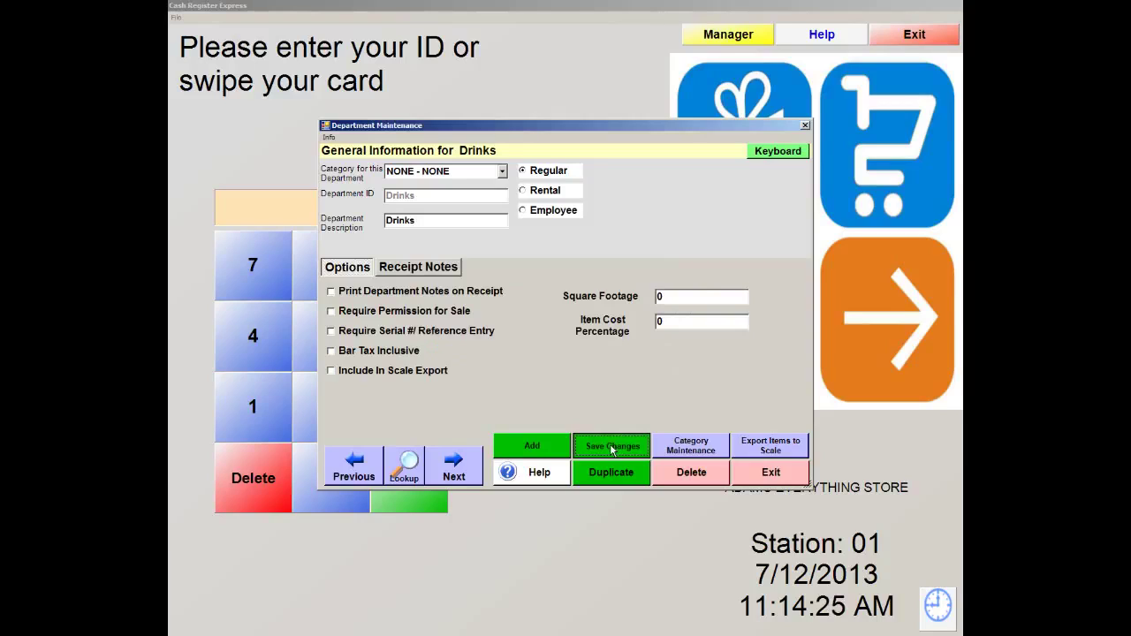
pyautogui.click(612, 450)
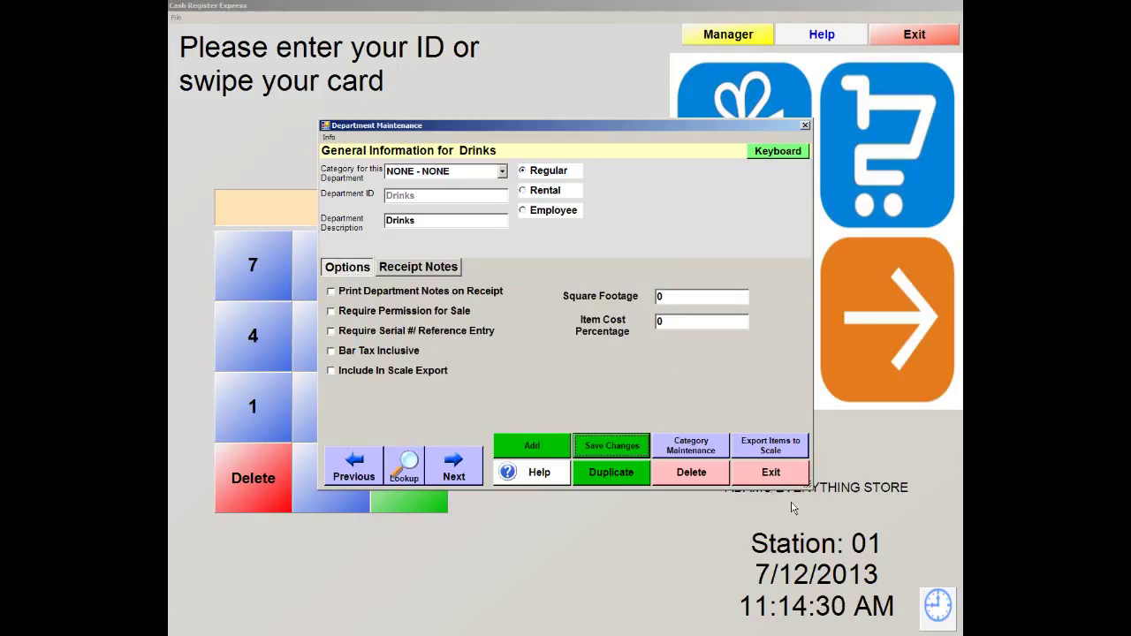
pyautogui.click(781, 476)
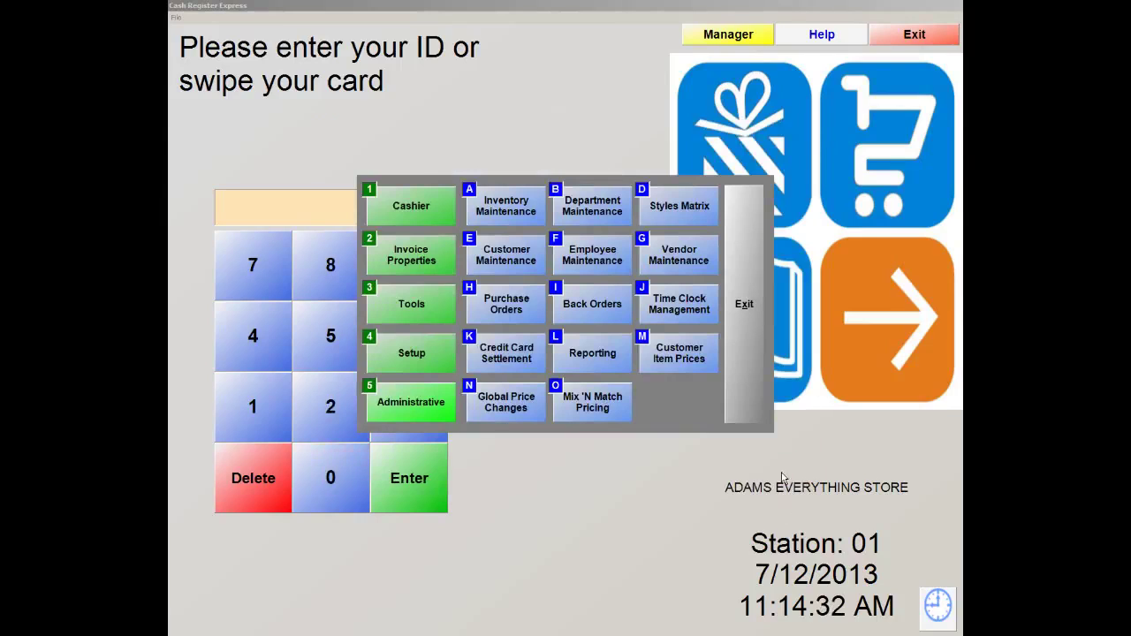
# Open Inventory Maintenance under Administrative, showing Marlboro Single Pack at $12.00
pyautogui.click(393, 405)
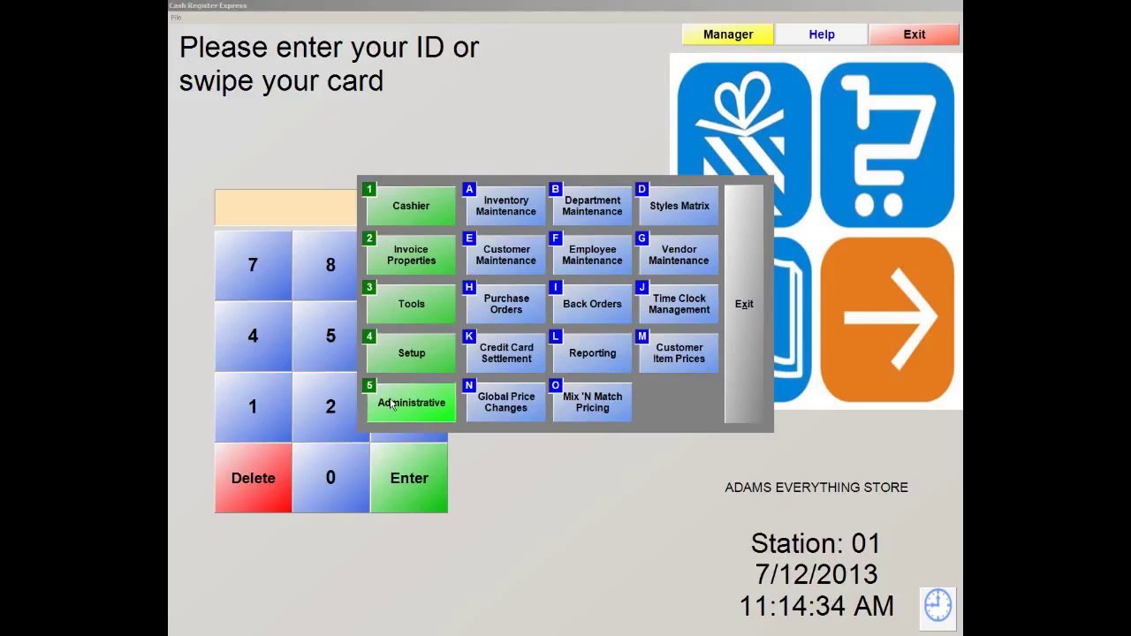
pyautogui.click(490, 217)
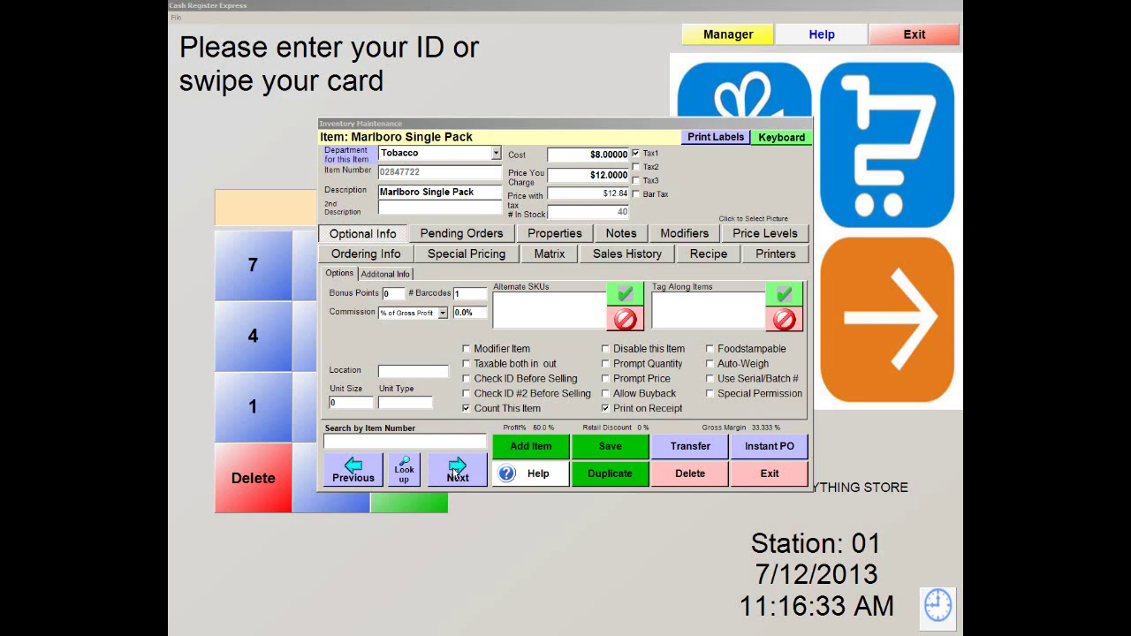
# Cancel out of the inventory look-up, then start a new item to get the item-type prompt
pyautogui.click(403, 470)
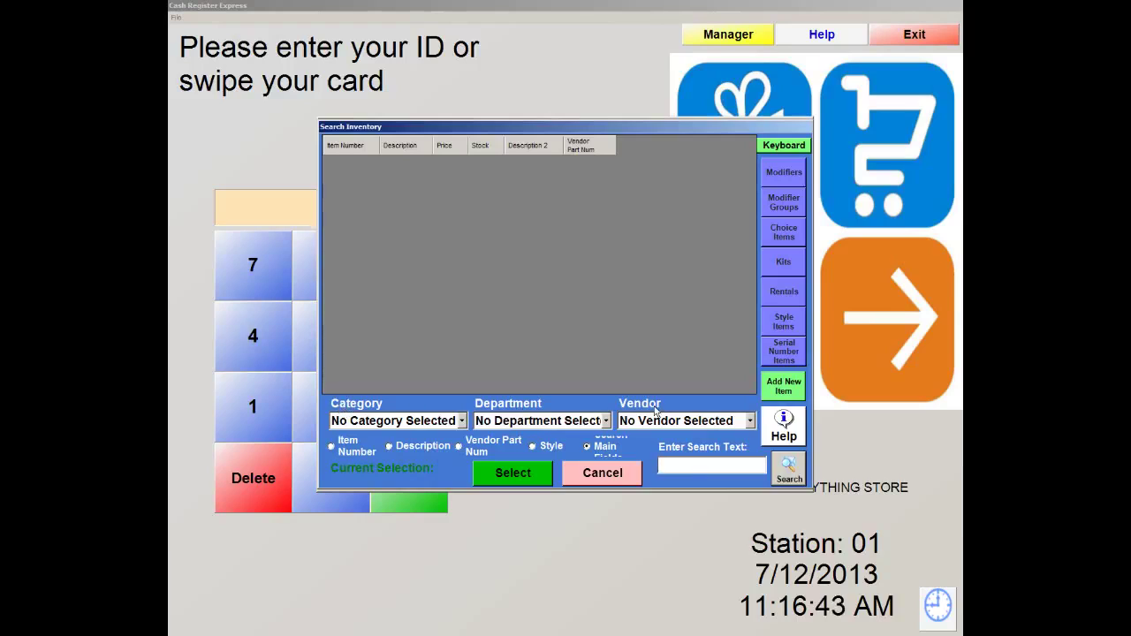
pyautogui.click(630, 477)
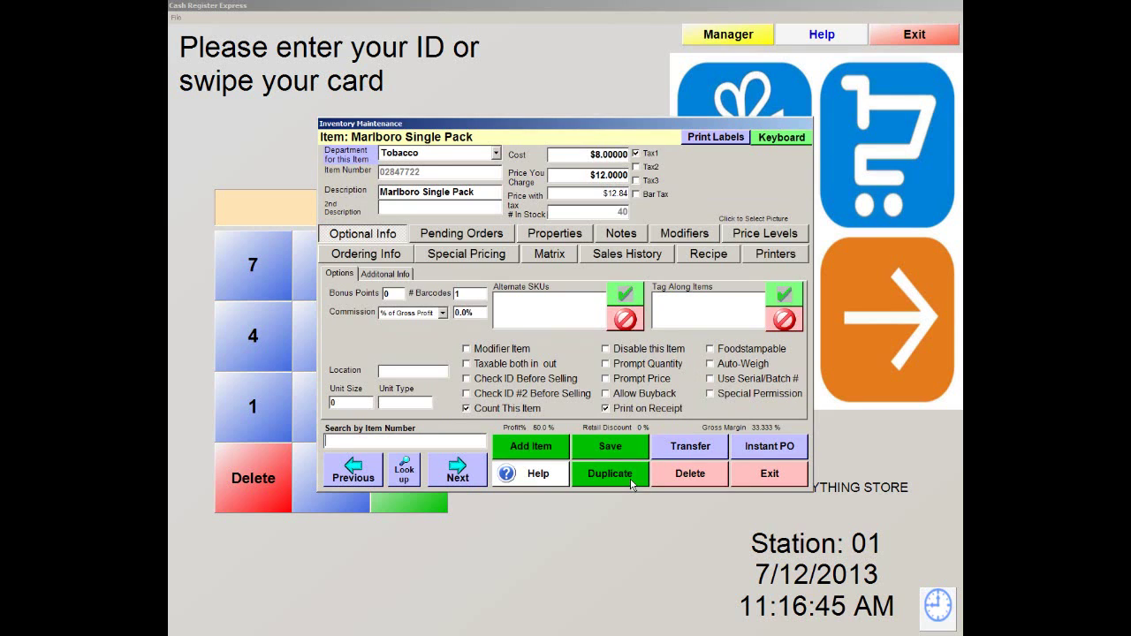
pyautogui.click(530, 448)
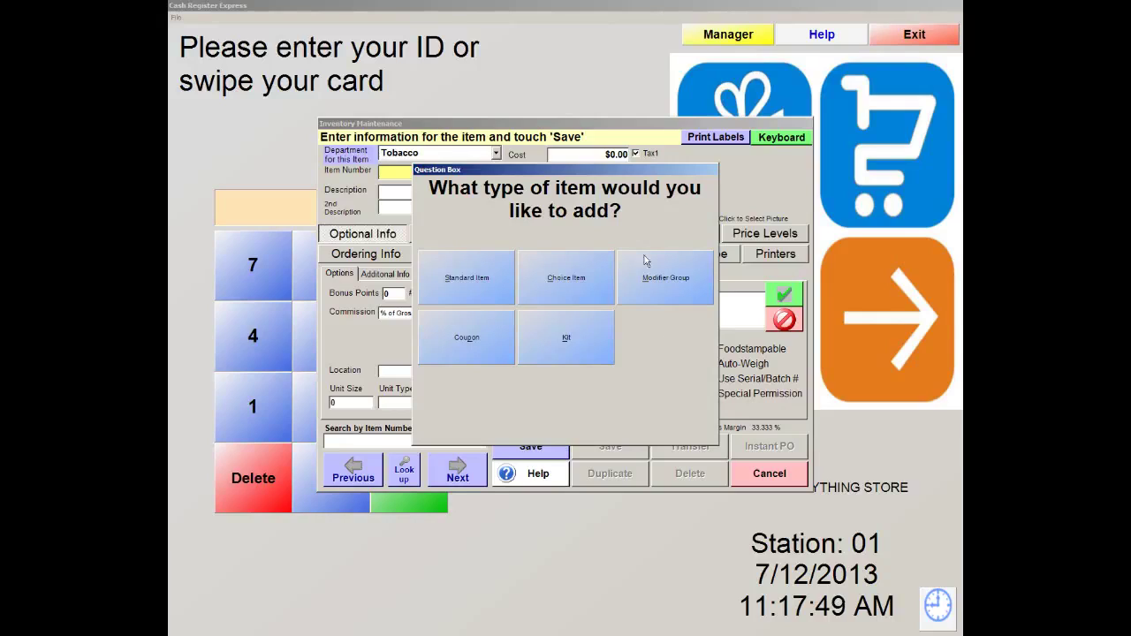
pyautogui.click(461, 285)
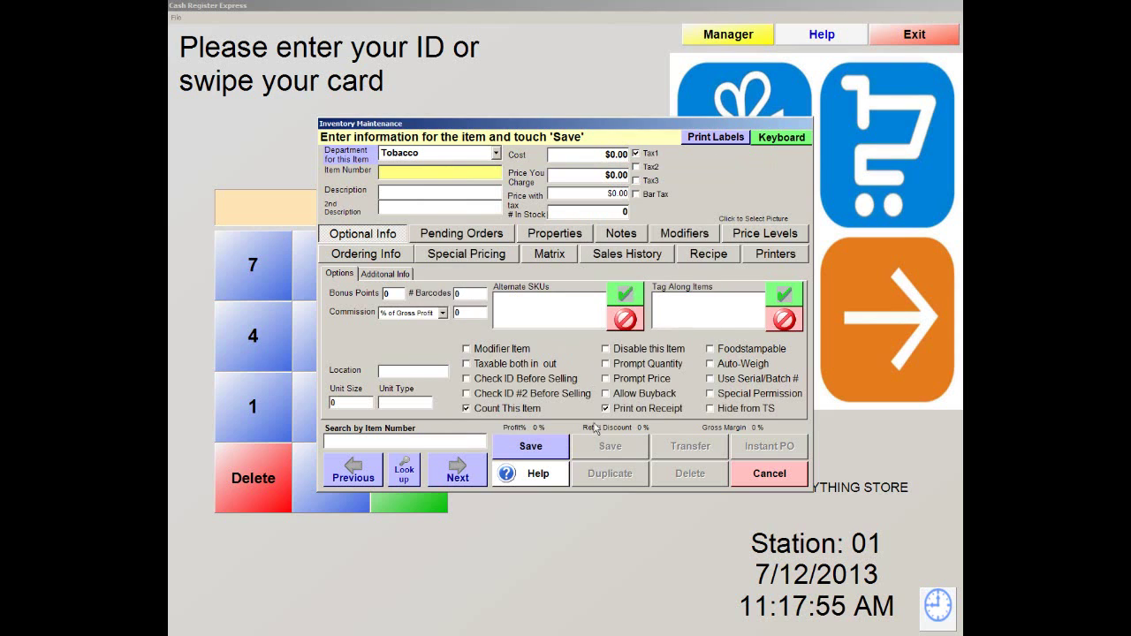
pyautogui.click(495, 160)
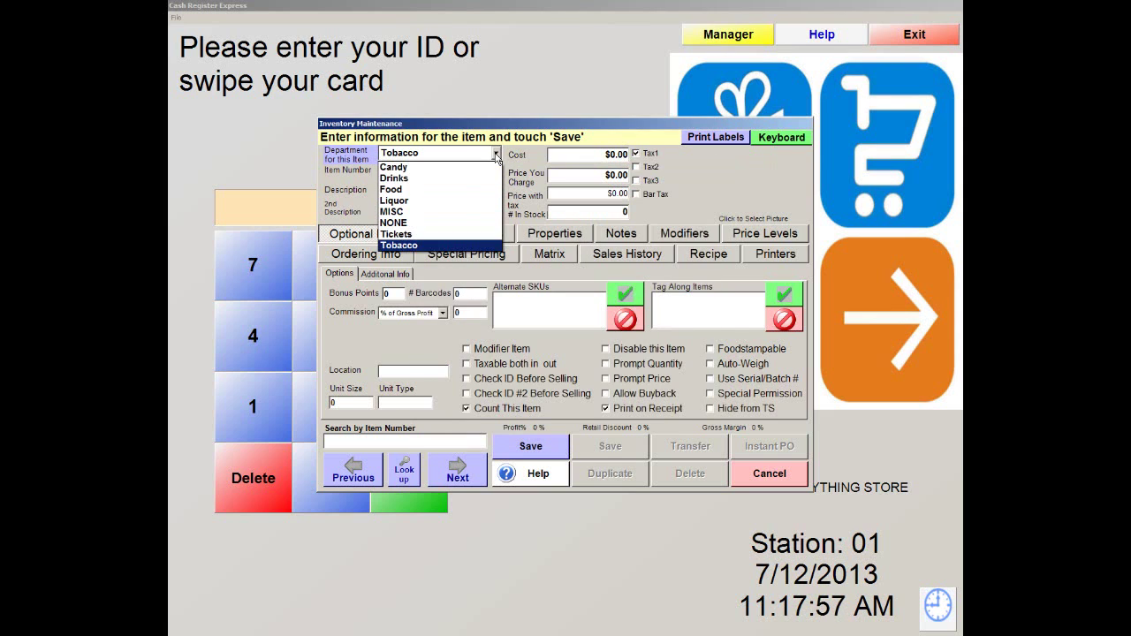
pyautogui.click(397, 184)
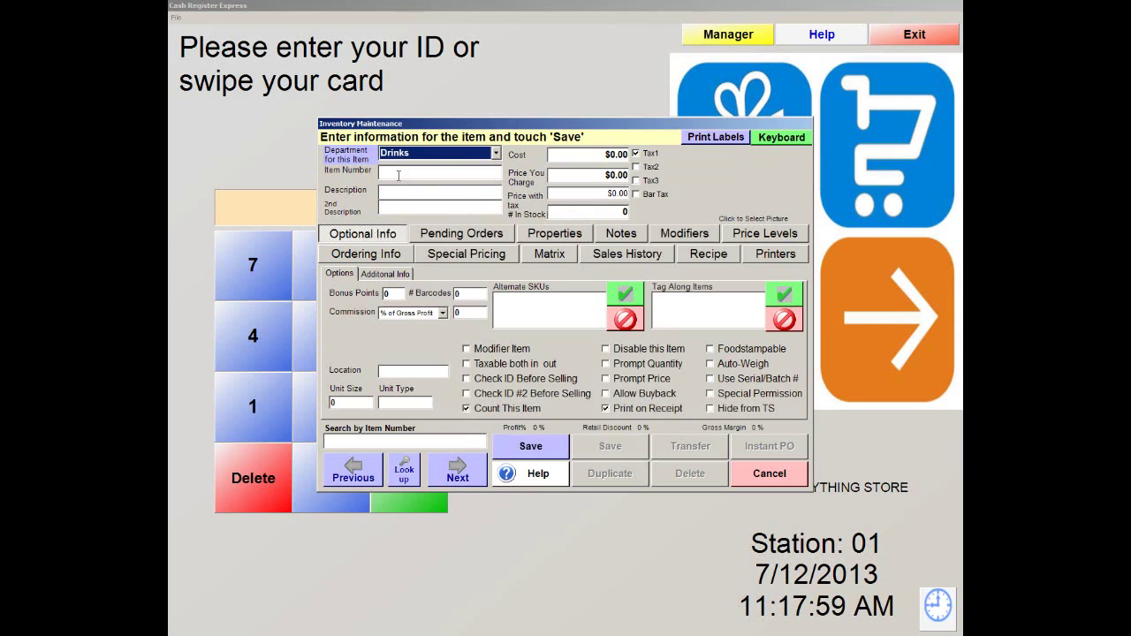
pyautogui.click(403, 172)
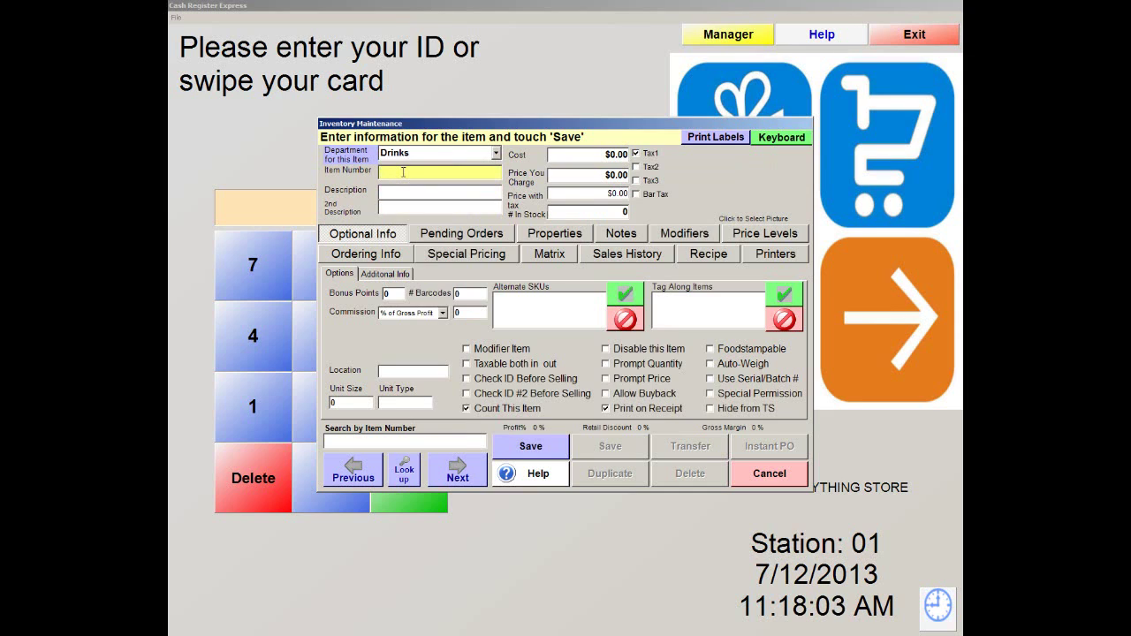
pyautogui.write('041190044313')
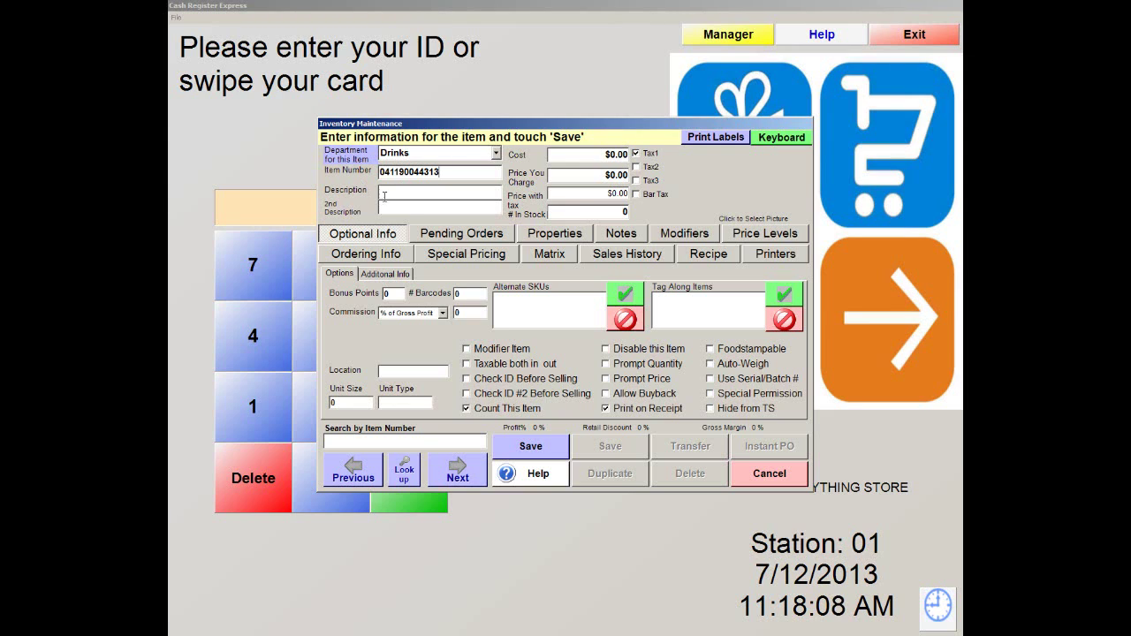
pyautogui.click(387, 193)
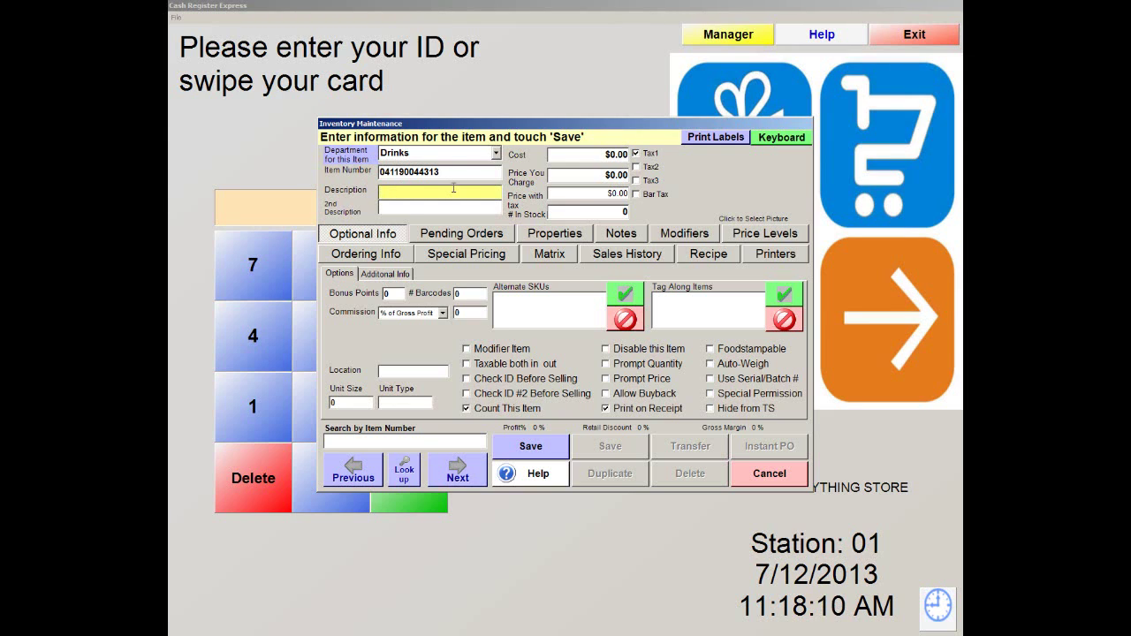
pyautogui.write('Sna')
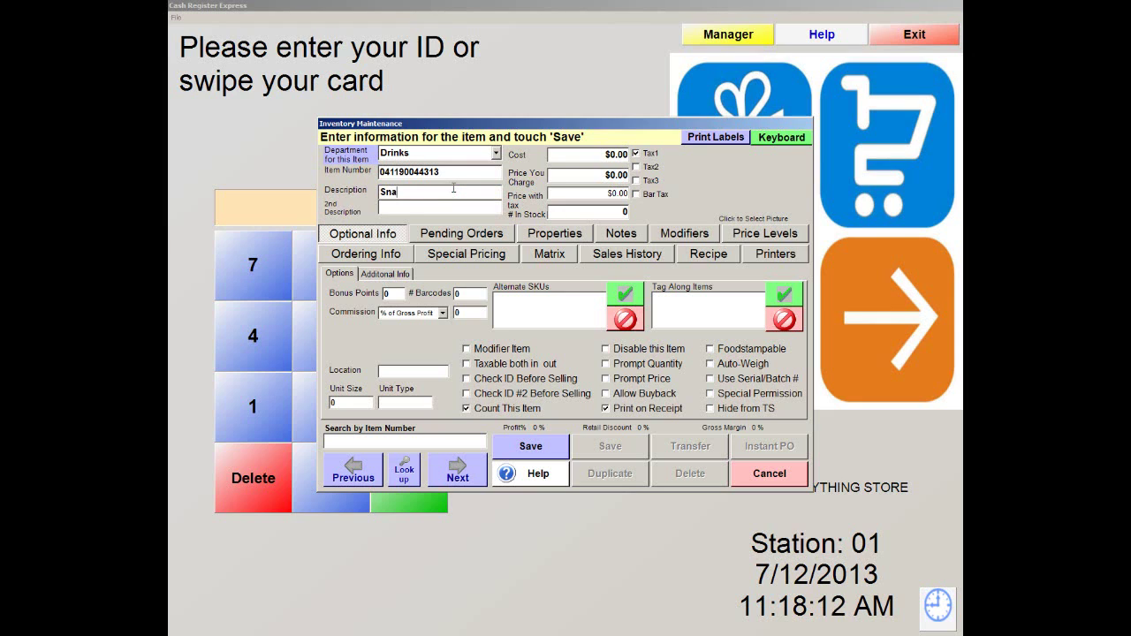
pyautogui.write('pple Ice Tea')
# Set cost 1.00, price $2.00 (calculated $2.14 with tax), 100 in stock, and save
pyautogui.click(600, 154)
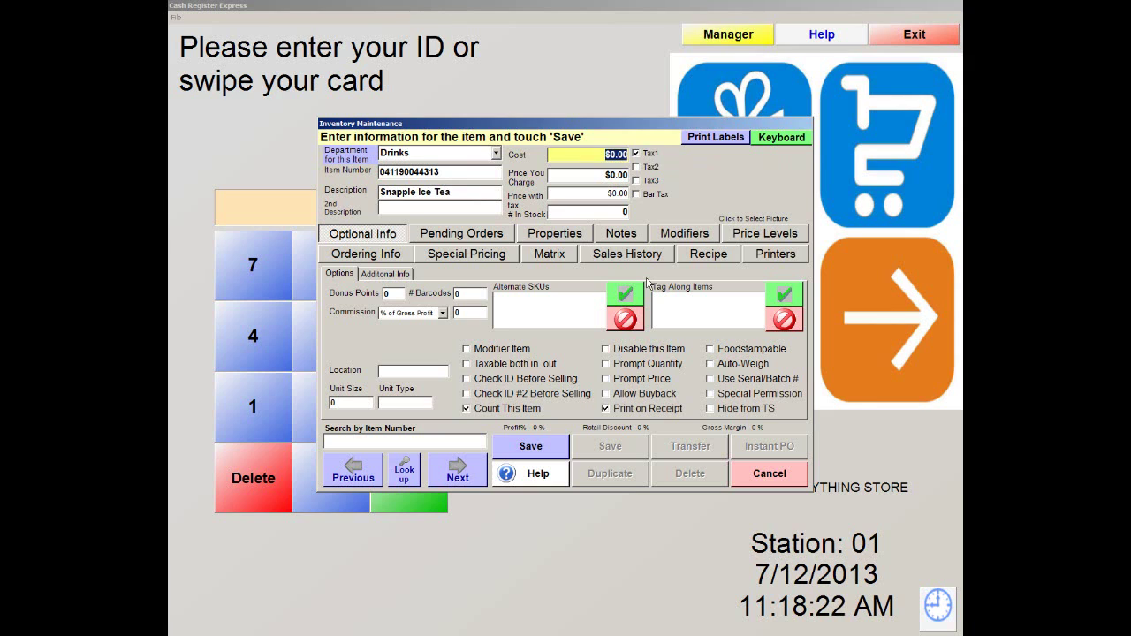
pyautogui.write('1.00')
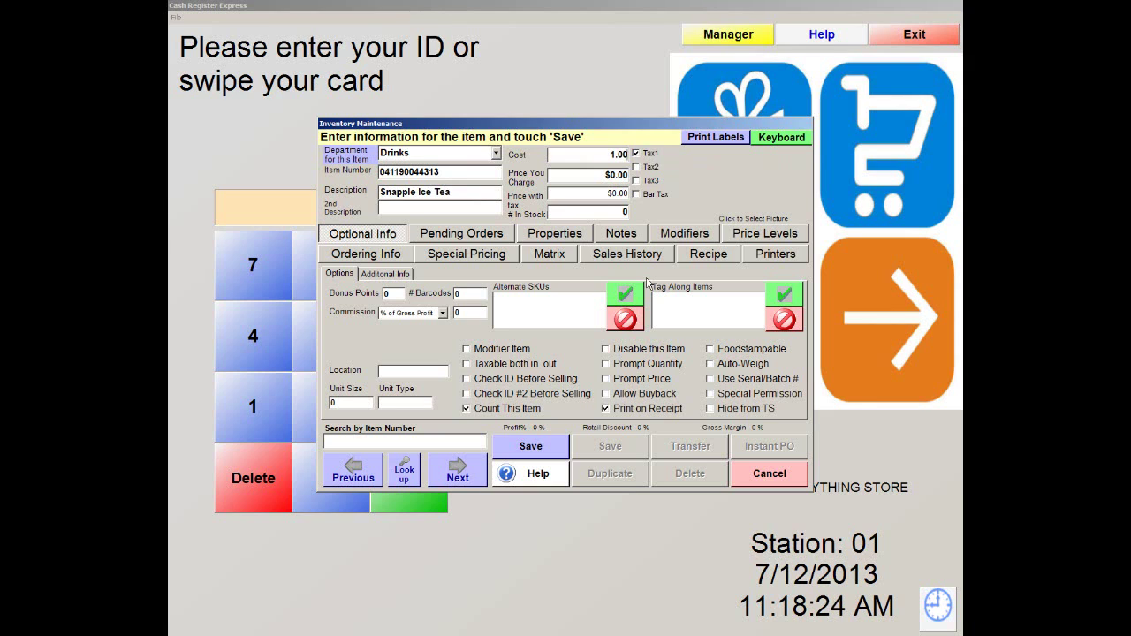
pyautogui.click(608, 177)
pyautogui.write('$2')
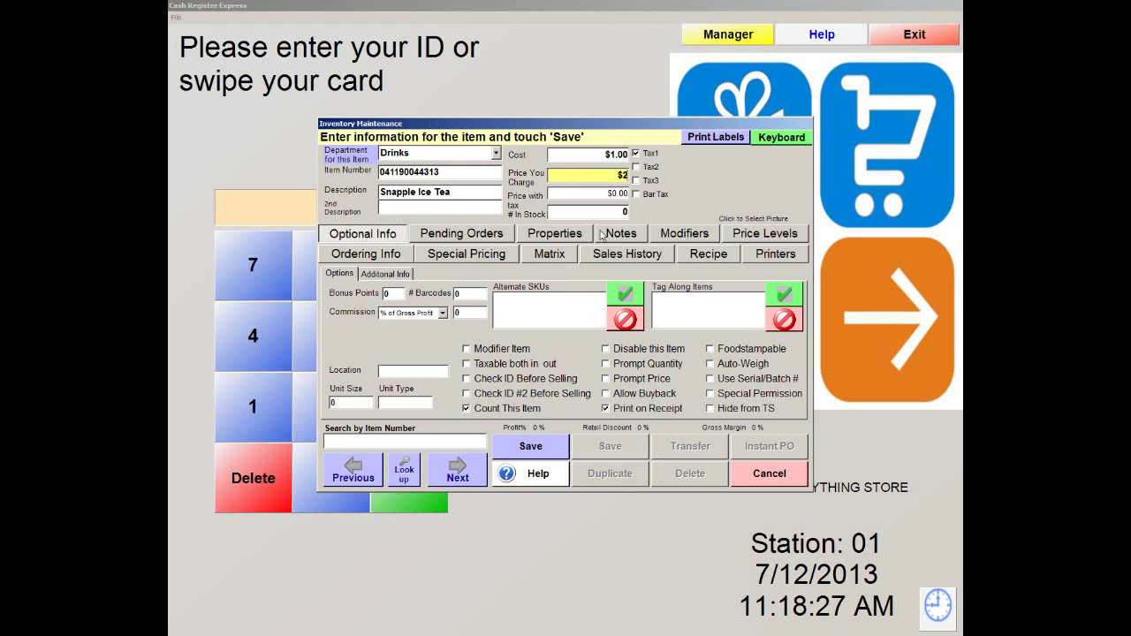
pyautogui.write('.00')
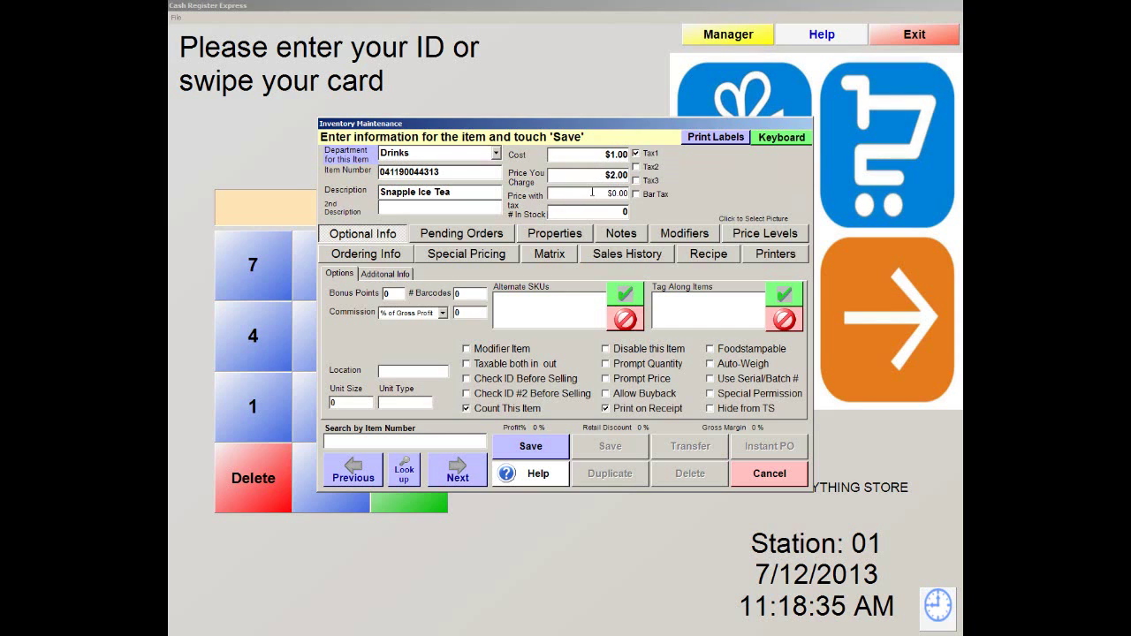
pyautogui.click(591, 191)
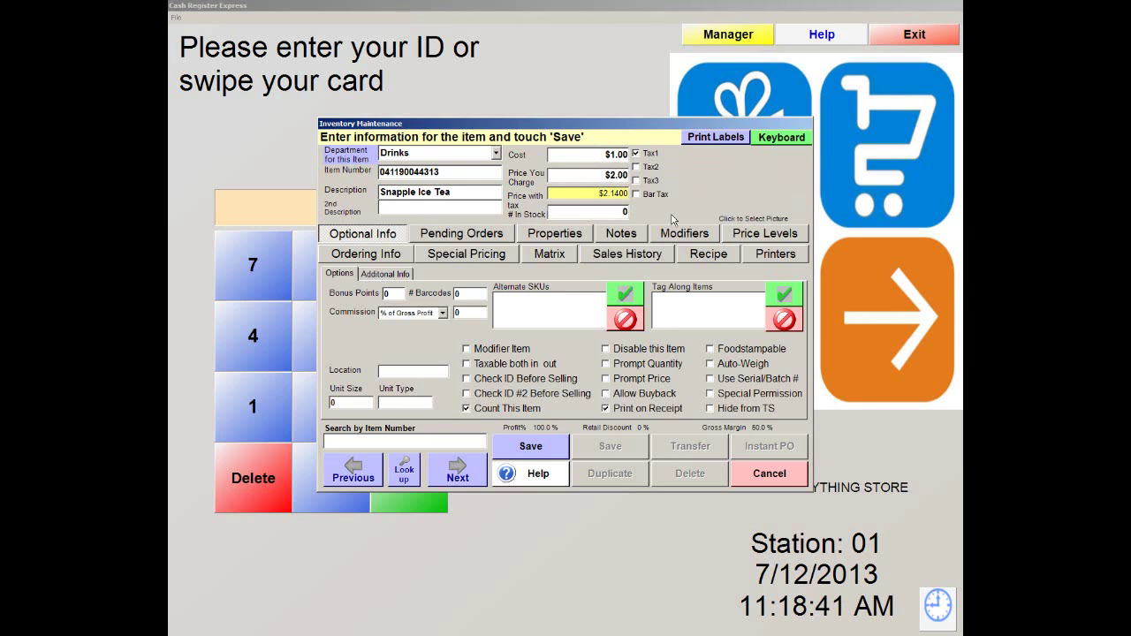
pyautogui.click(572, 215)
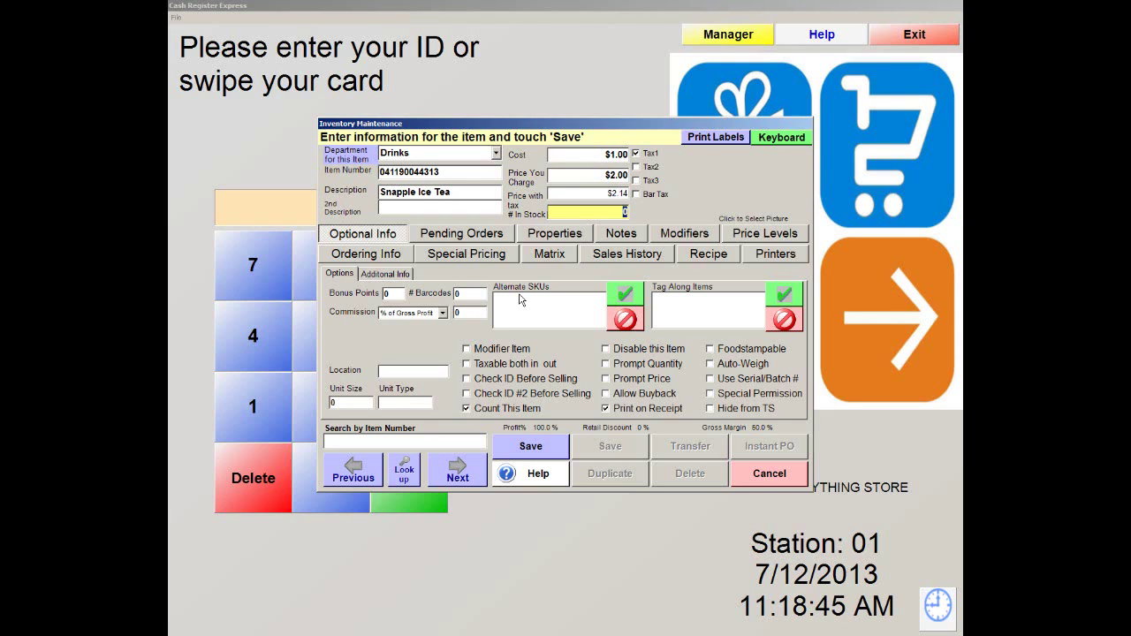
pyautogui.write('100')
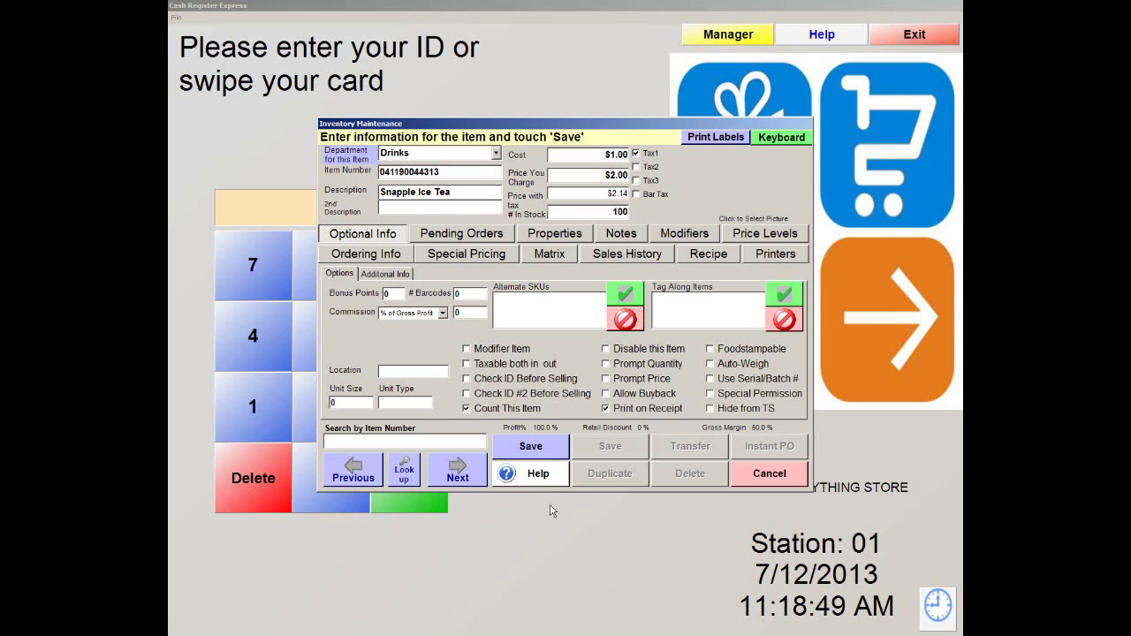
pyautogui.click(541, 455)
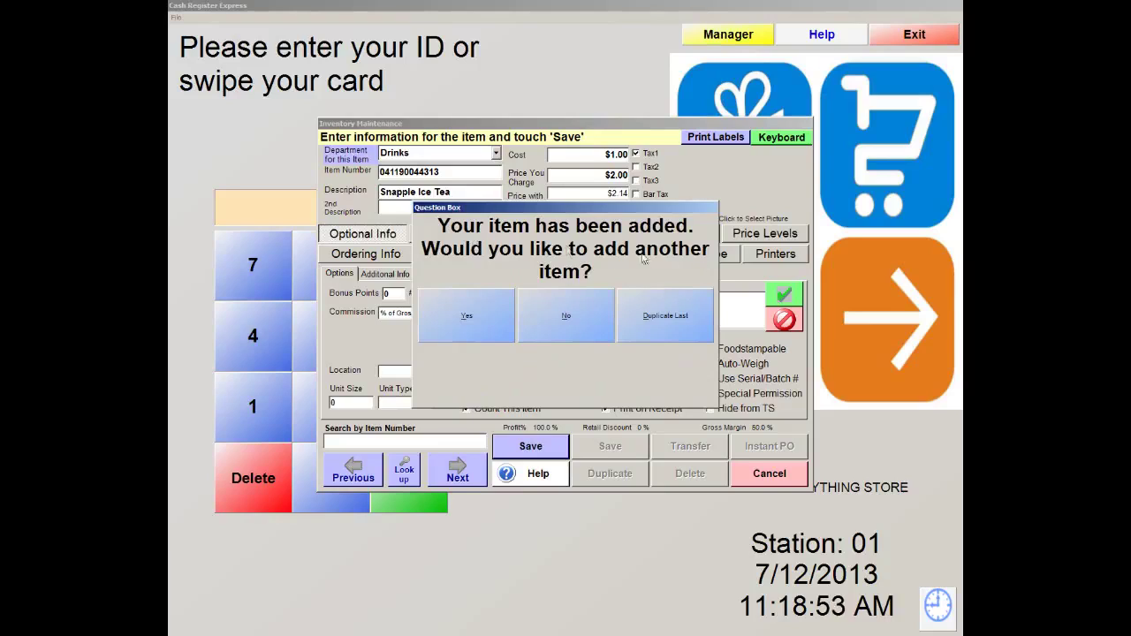
# Decline adding another item, save the Snapple Ice Tea record, and view its ordering info
pyautogui.click(581, 325)
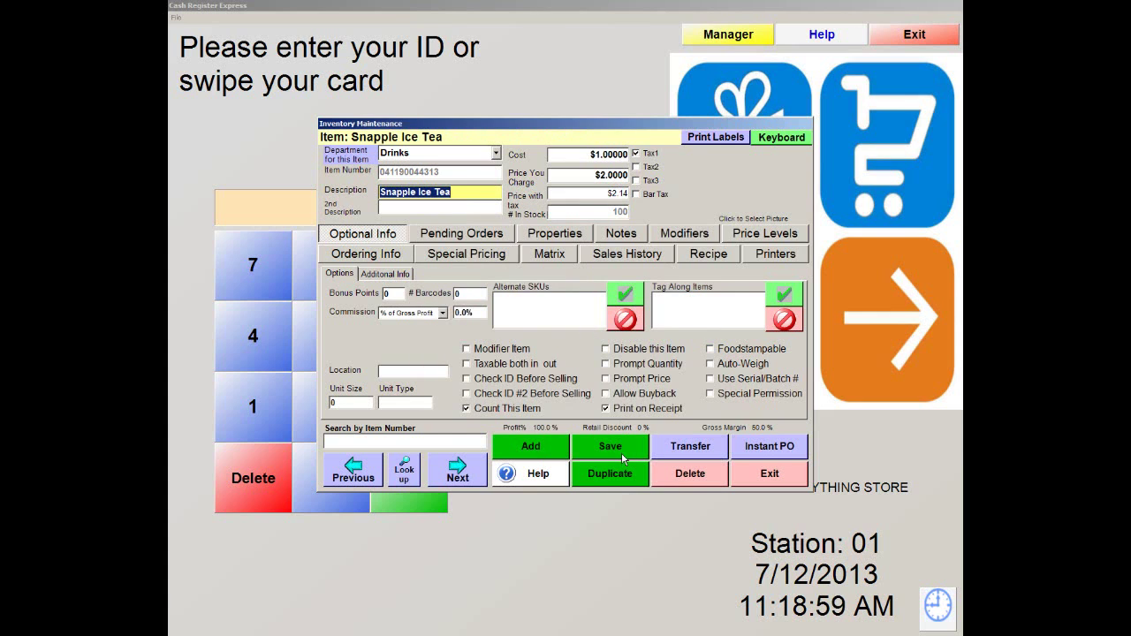
pyautogui.click(621, 448)
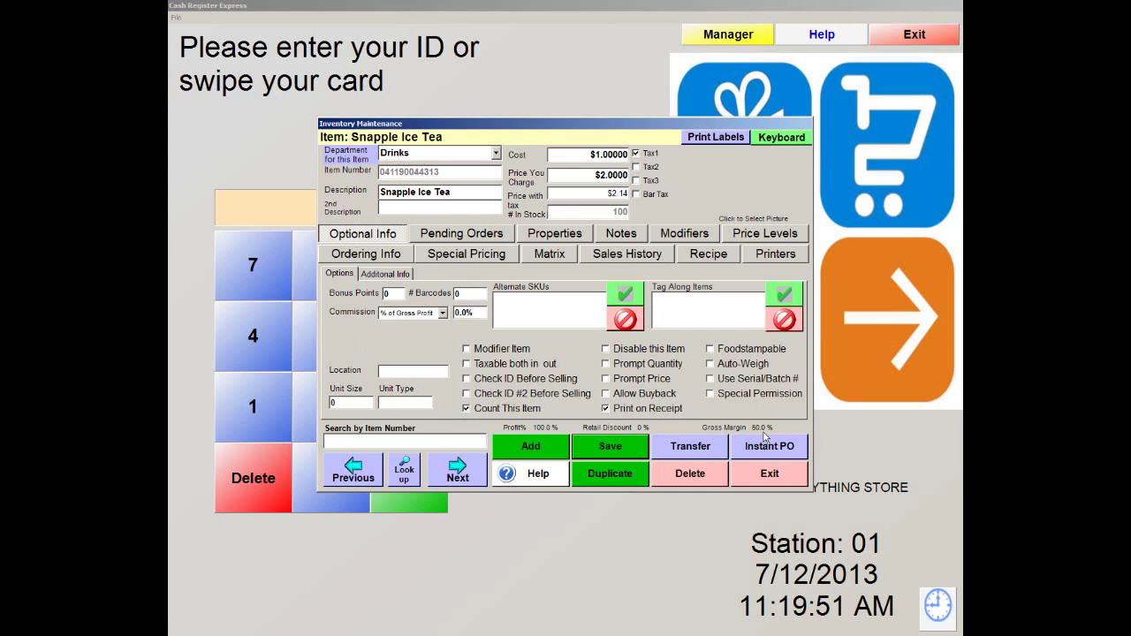
pyautogui.click(350, 256)
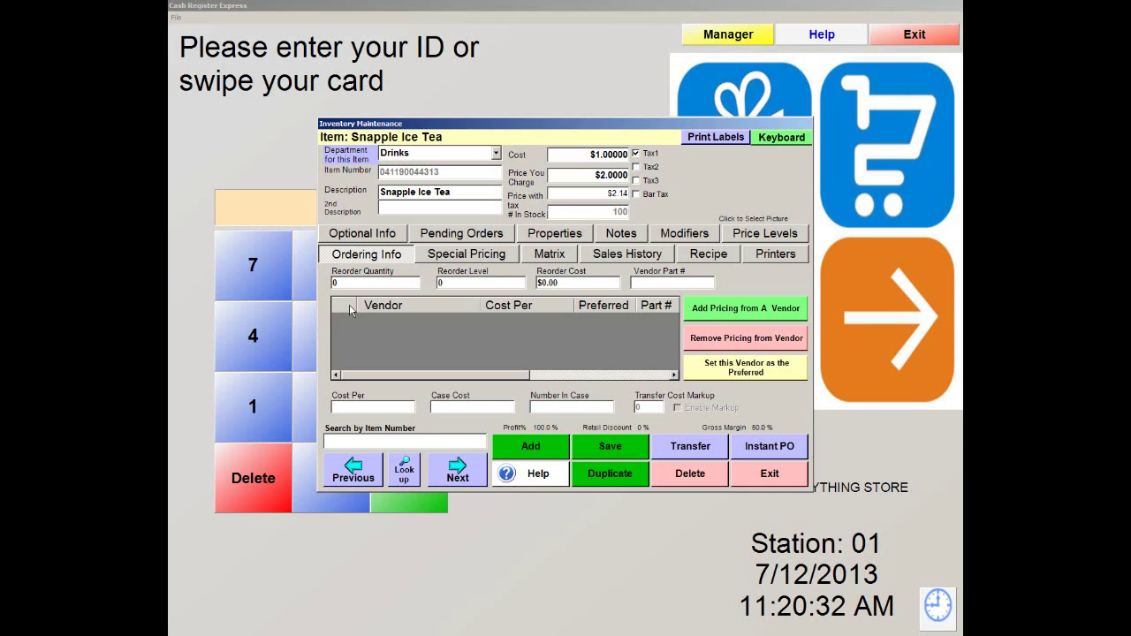
# Show Snapple Ice Tea's Special Pricing, where no sale, bulk or time pricing is set
pyautogui.click(491, 257)
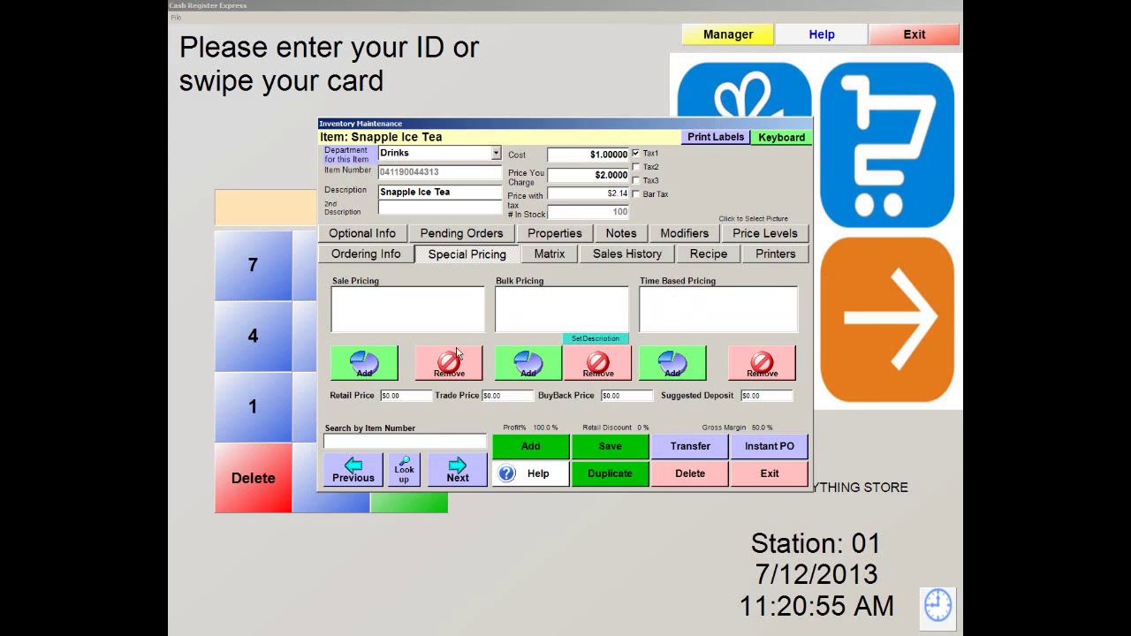
# Show Snapple Ice Tea's Matrix tab with blank style, size, colour and serial/batch fields
pyautogui.click(557, 258)
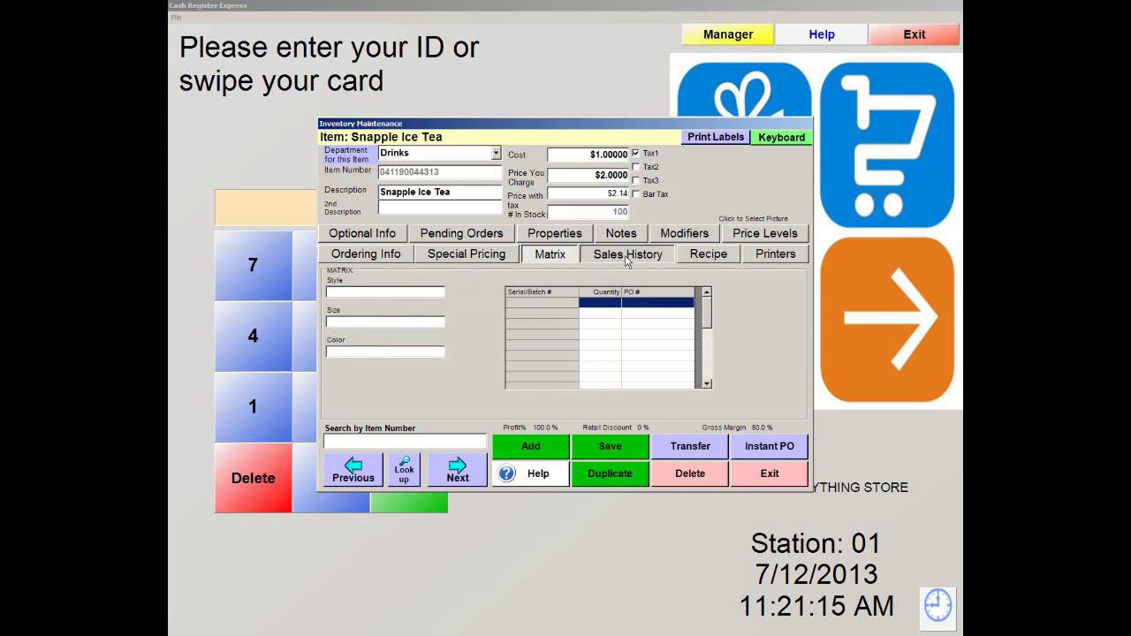
# Show Snapple Ice Tea's Sales History tab, which has no entries yet
pyautogui.click(628, 256)
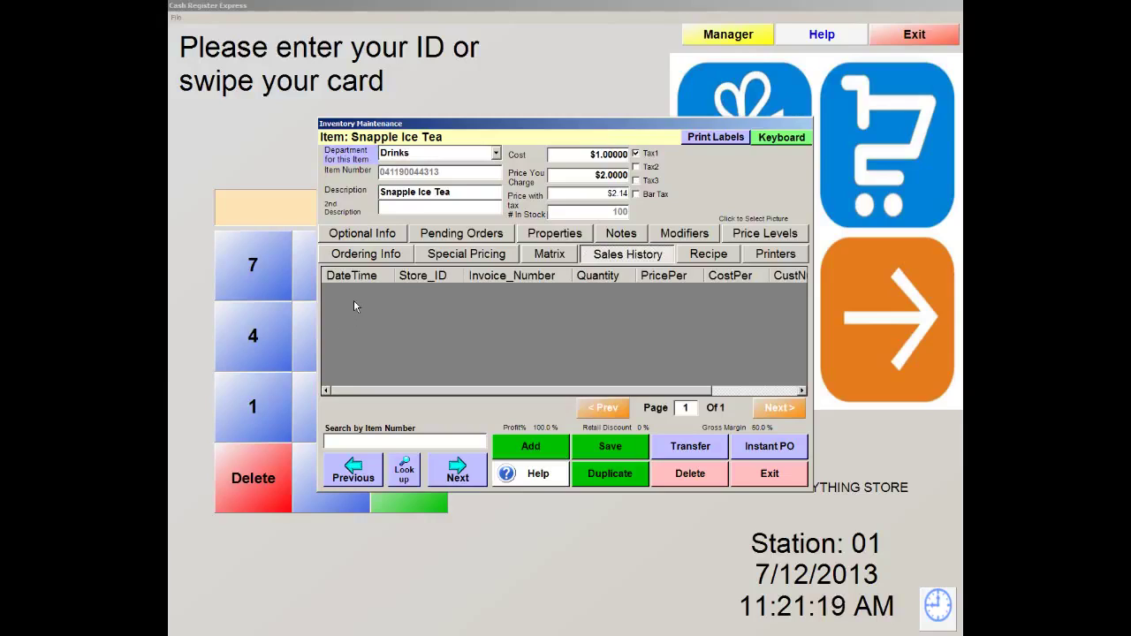
# Check Snapple Ice Tea's recipe and printer routing, then bring up its 26 price levels
pyautogui.click(718, 260)
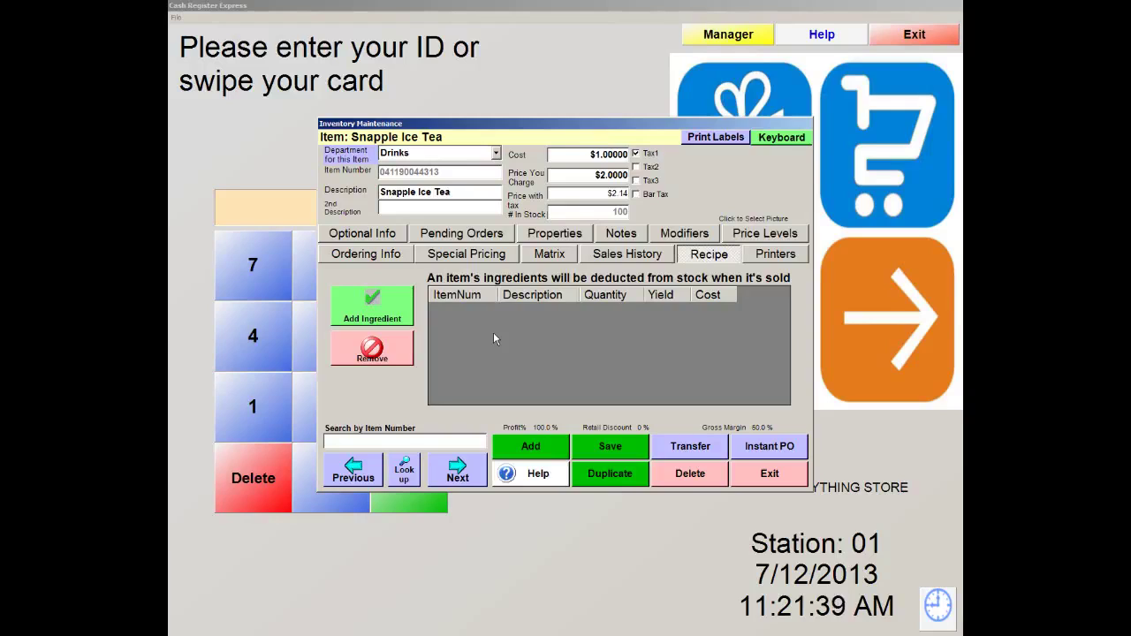
pyautogui.click(802, 260)
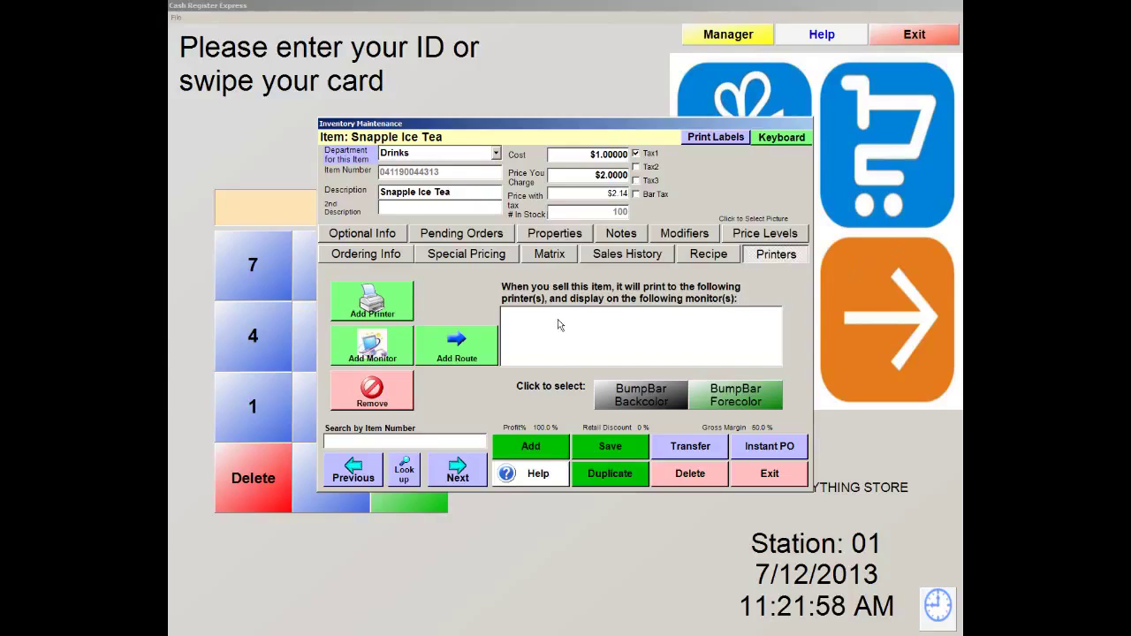
pyautogui.click(789, 235)
# Set price level C to 25% off ($1.50) and enable it
pyautogui.moveTo(683, 310)
pyautogui.mouseDown()
pyautogui.moveTo(680, 390)
pyautogui.moveTo(685, 310)
pyautogui.mouseUp()
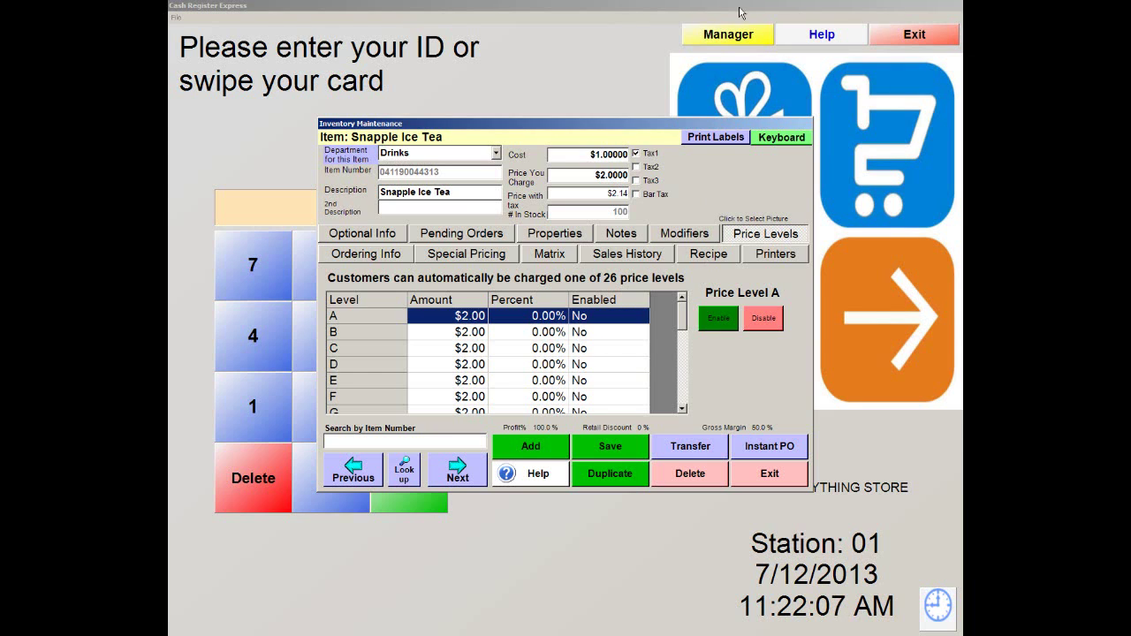
pyautogui.moveTo(681, 318)
pyautogui.mouseDown()
pyautogui.moveTo(682, 334)
pyautogui.moveTo(688, 308)
pyautogui.mouseUp()
pyautogui.click(533, 351)
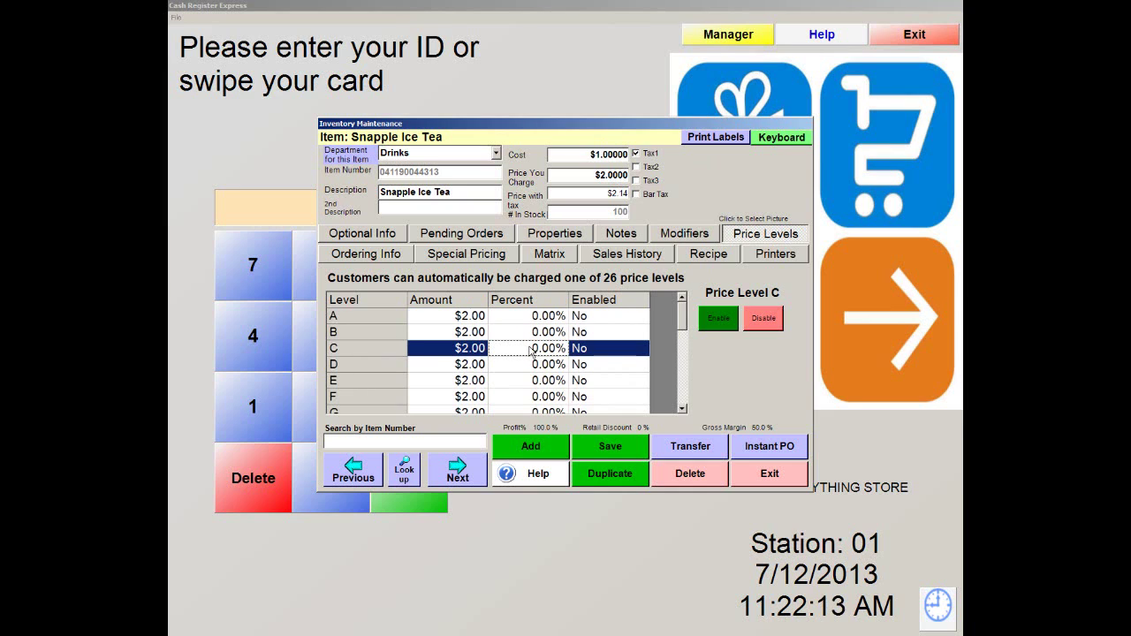
pyautogui.click(531, 348)
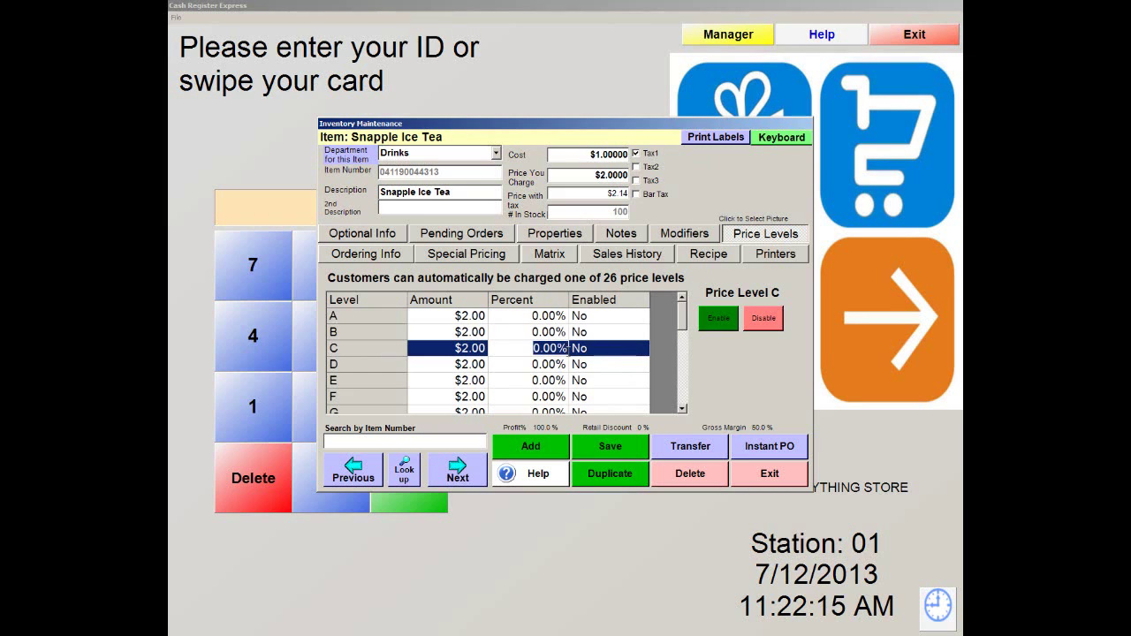
pyautogui.write('25')
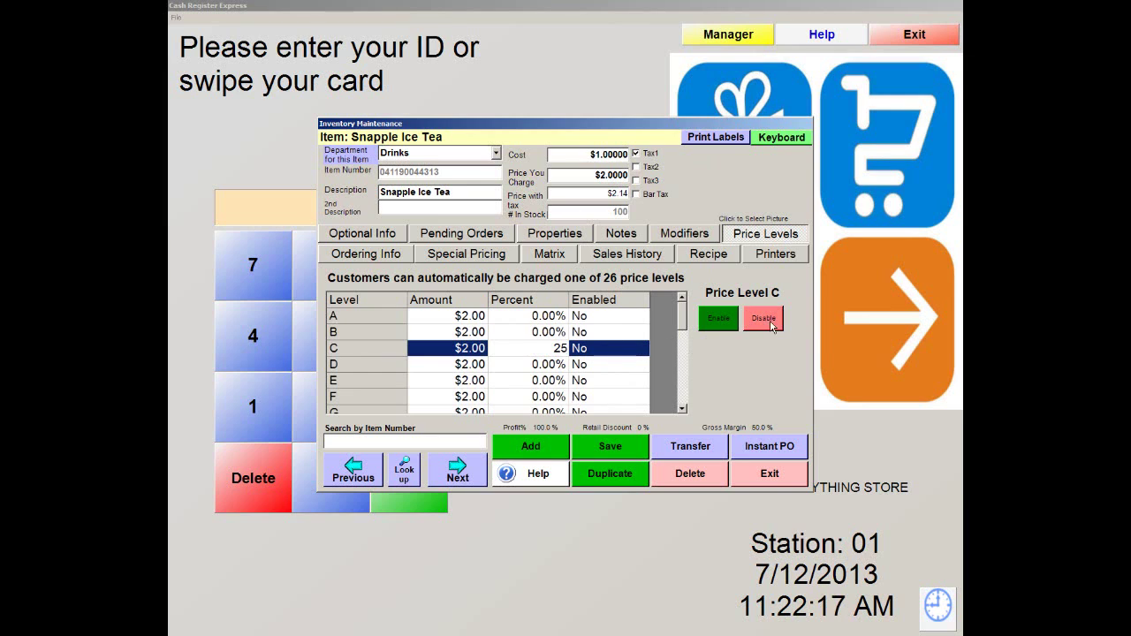
pyautogui.click(730, 321)
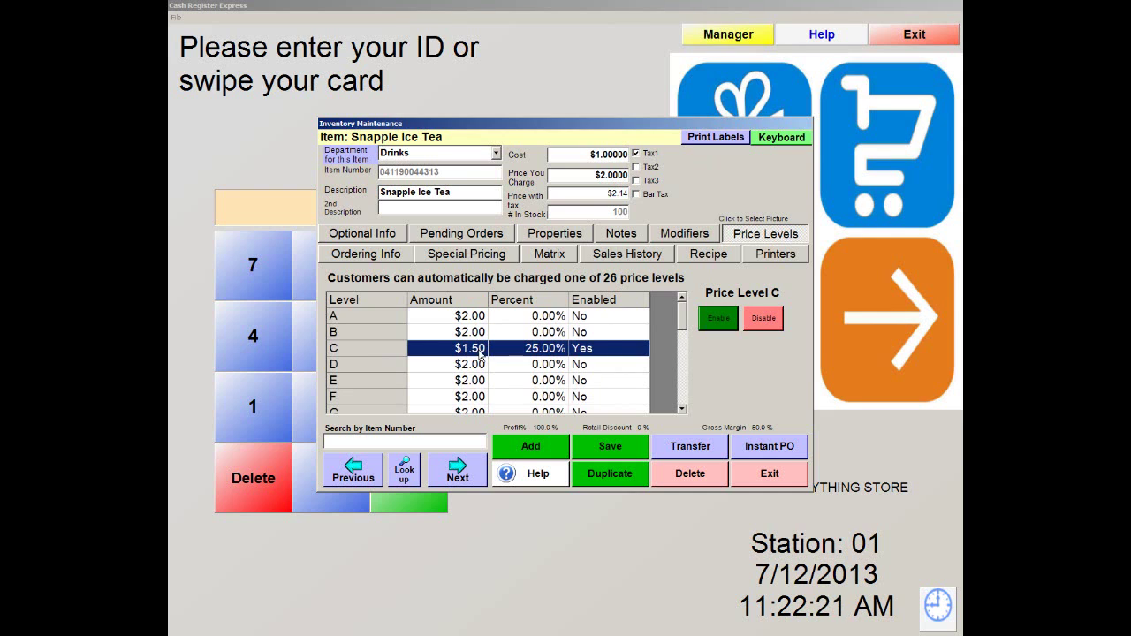
# Set price level S to 25% off ($1.50), enable it, and exit the item
pyautogui.moveTo(682, 310); pyautogui.dragTo(684, 390)
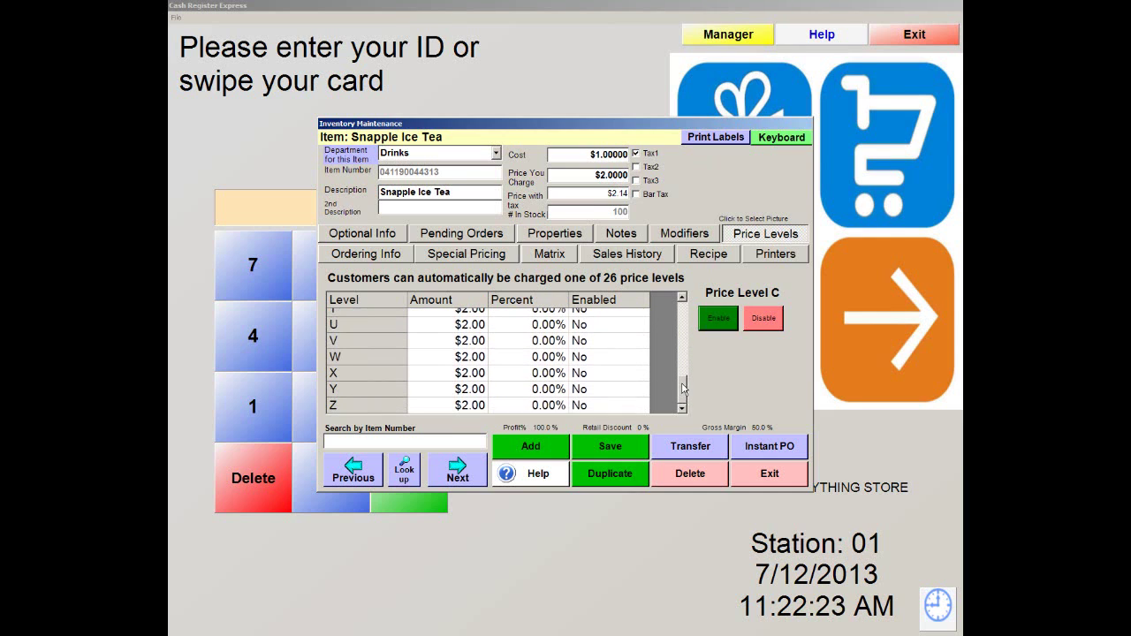
pyautogui.click(682, 299)
pyautogui.click(356, 345)
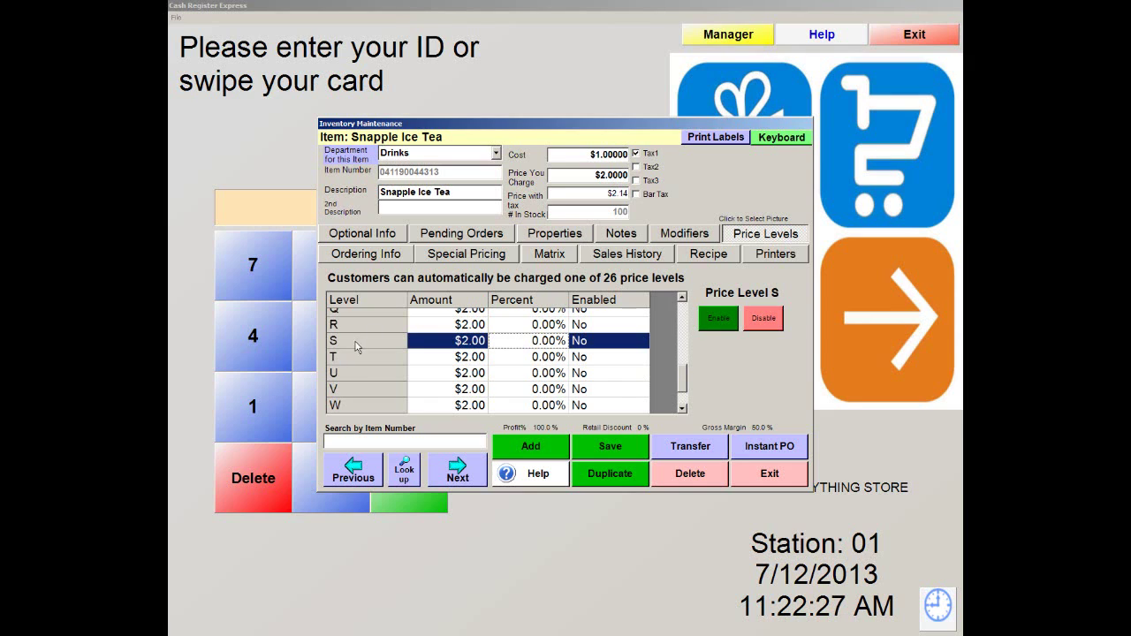
pyautogui.click(533, 344)
pyautogui.moveTo(533, 342); pyautogui.dragTo(570, 341)
pyautogui.write('25')
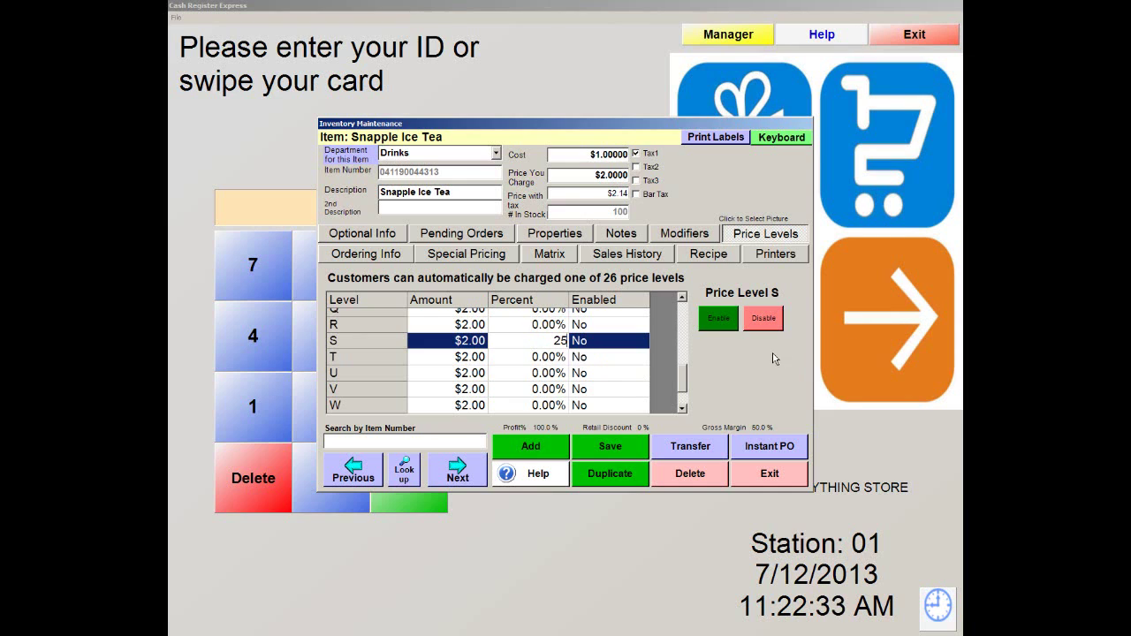
pyautogui.click(717, 320)
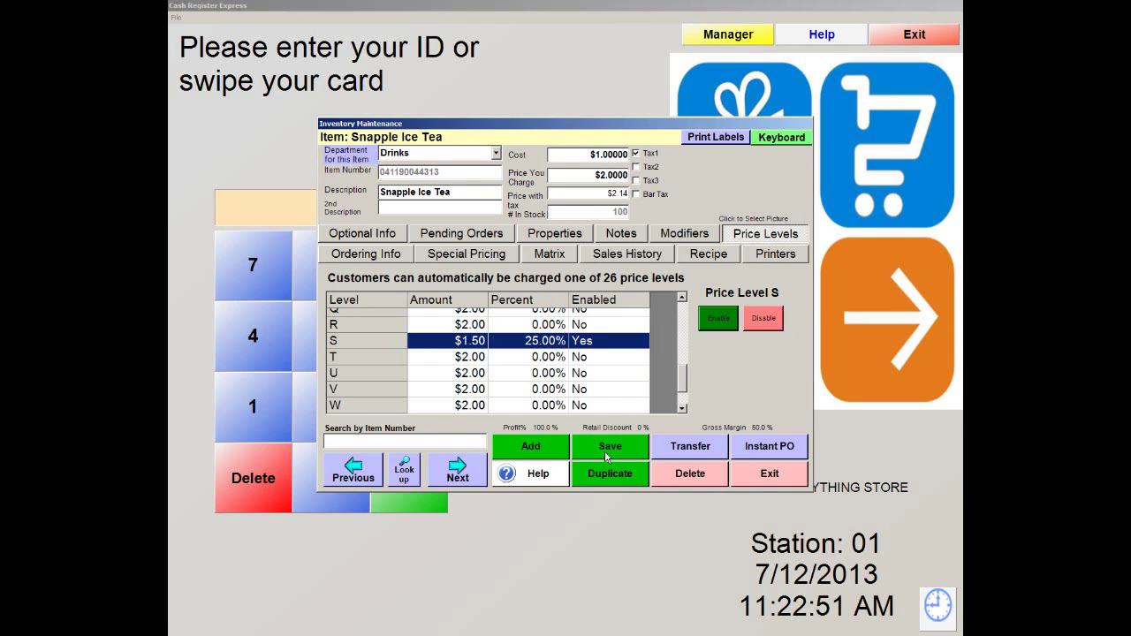
pyautogui.click(759, 477)
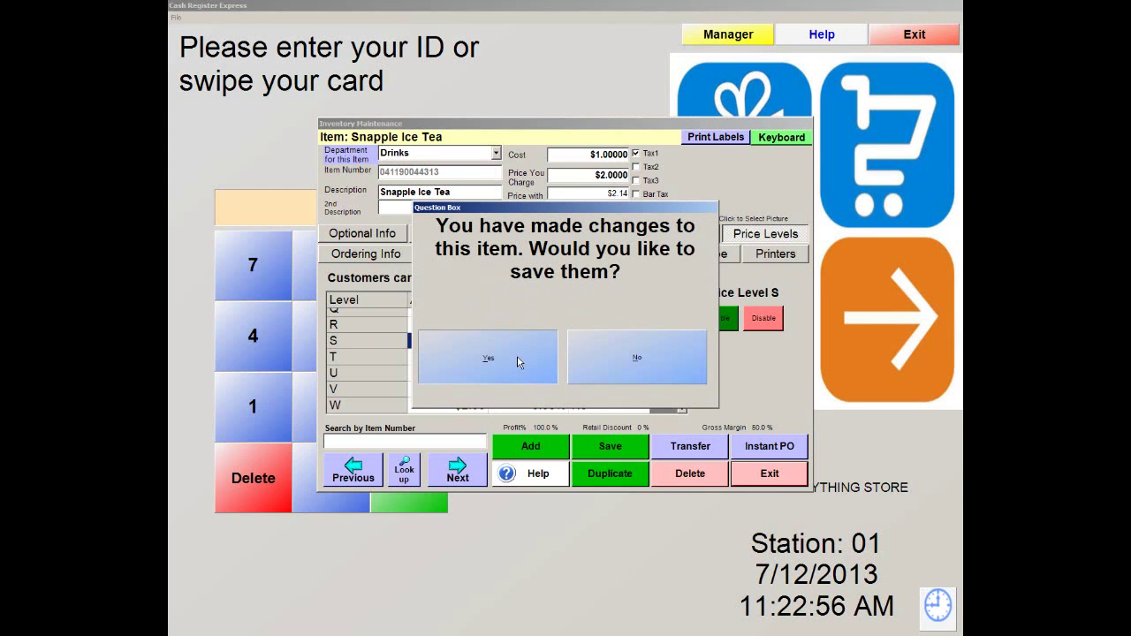
pyautogui.click(517, 355)
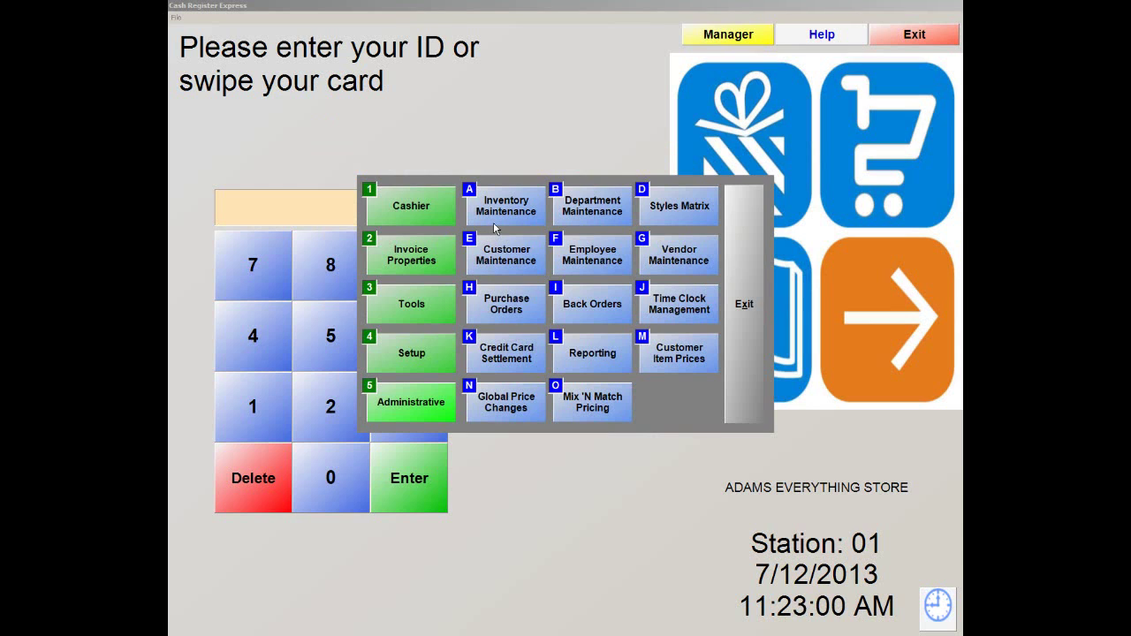
pyautogui.click(522, 258)
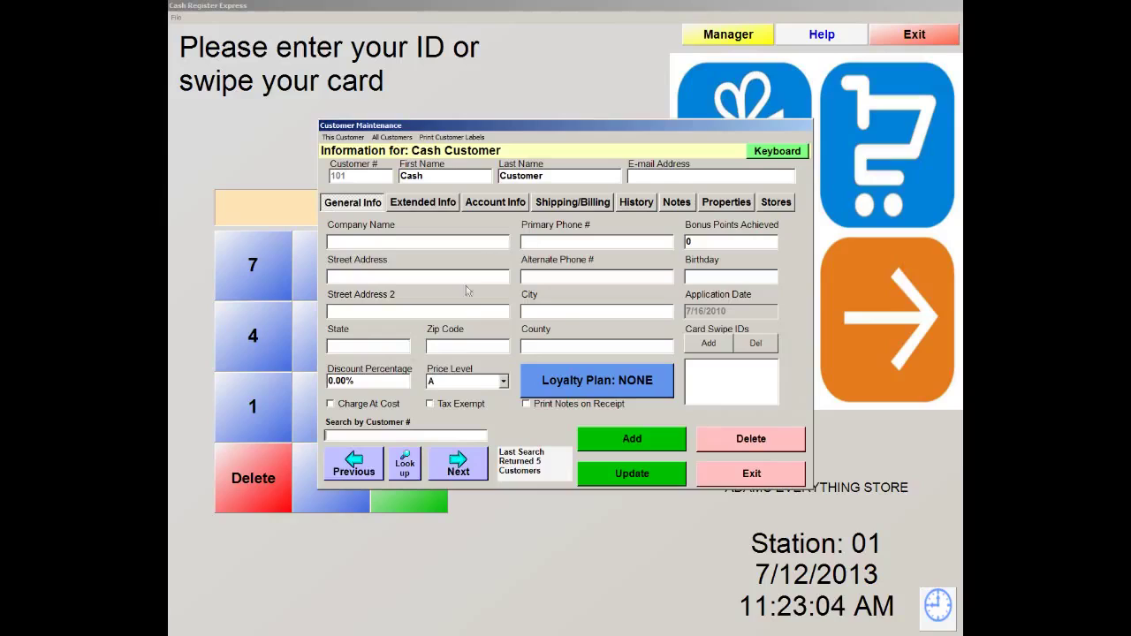
pyautogui.click(788, 483)
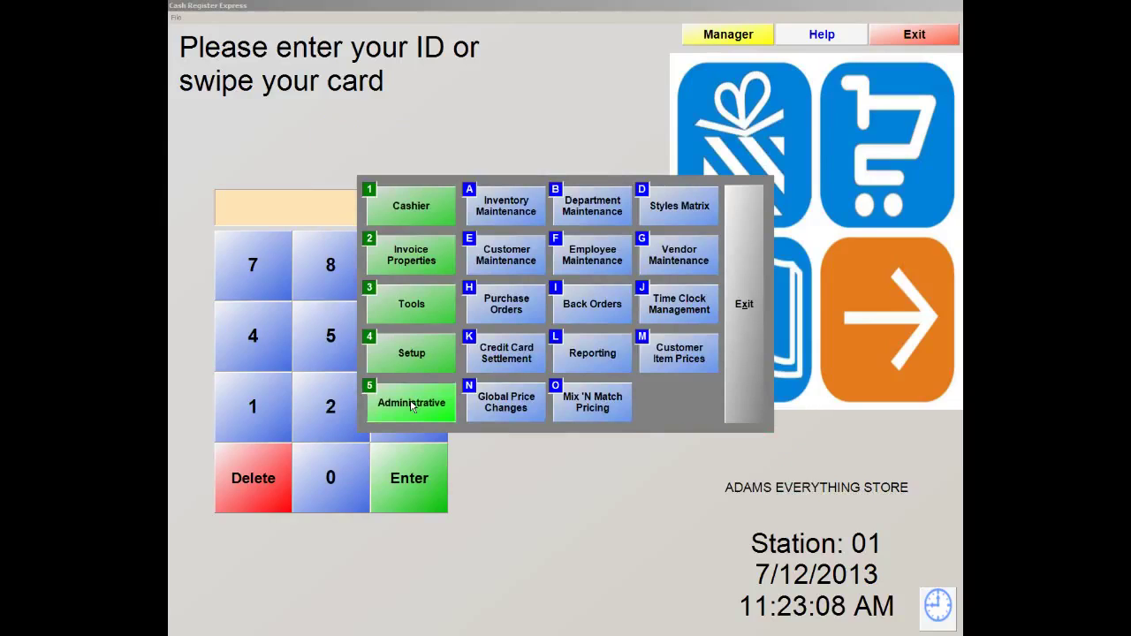
pyautogui.click(509, 255)
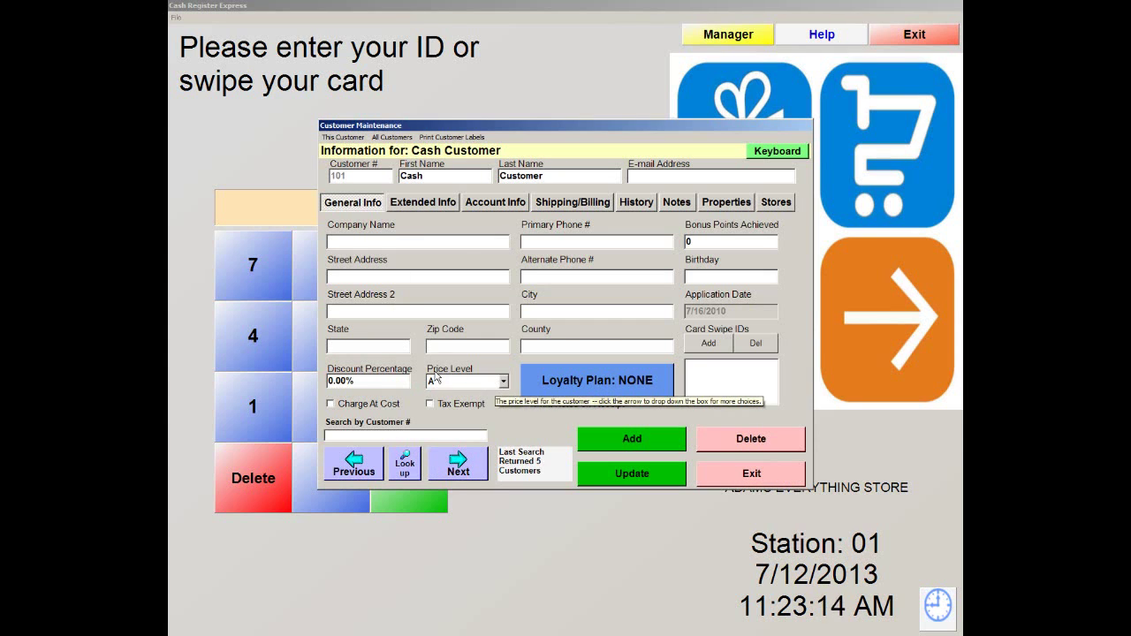
pyautogui.click(501, 382)
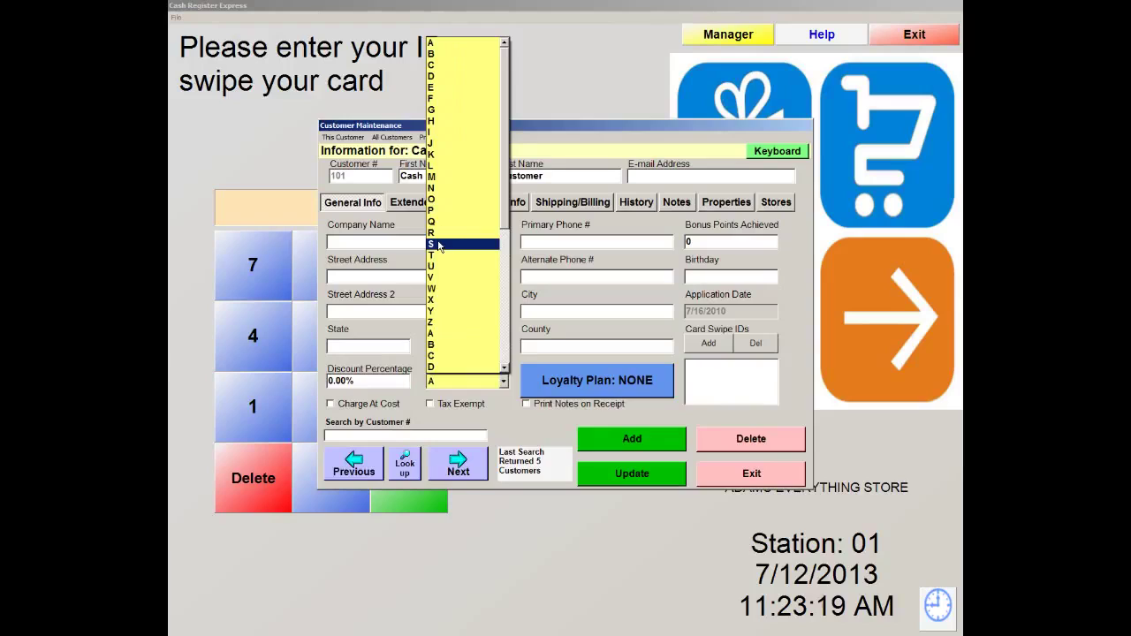
pyautogui.click(439, 244)
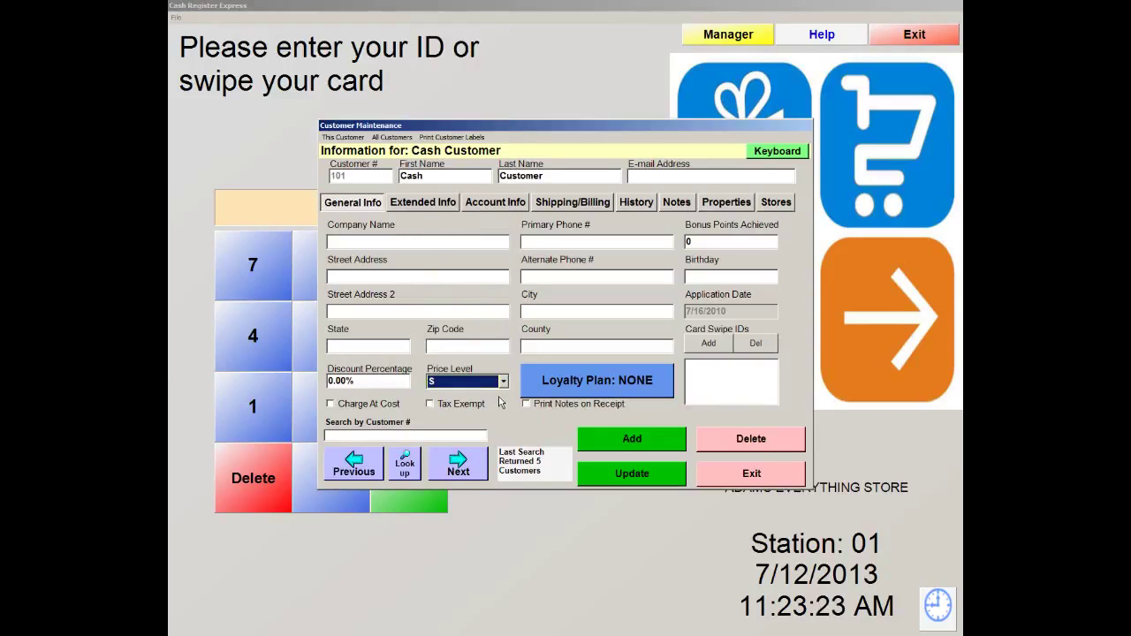
pyautogui.click(774, 477)
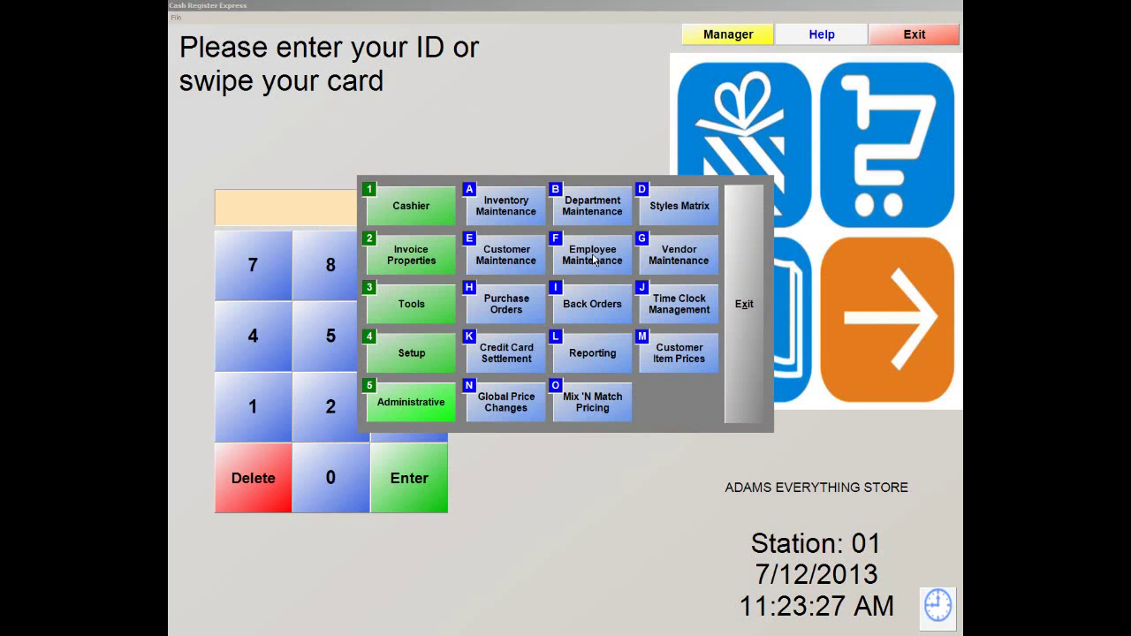
pyautogui.click(493, 216)
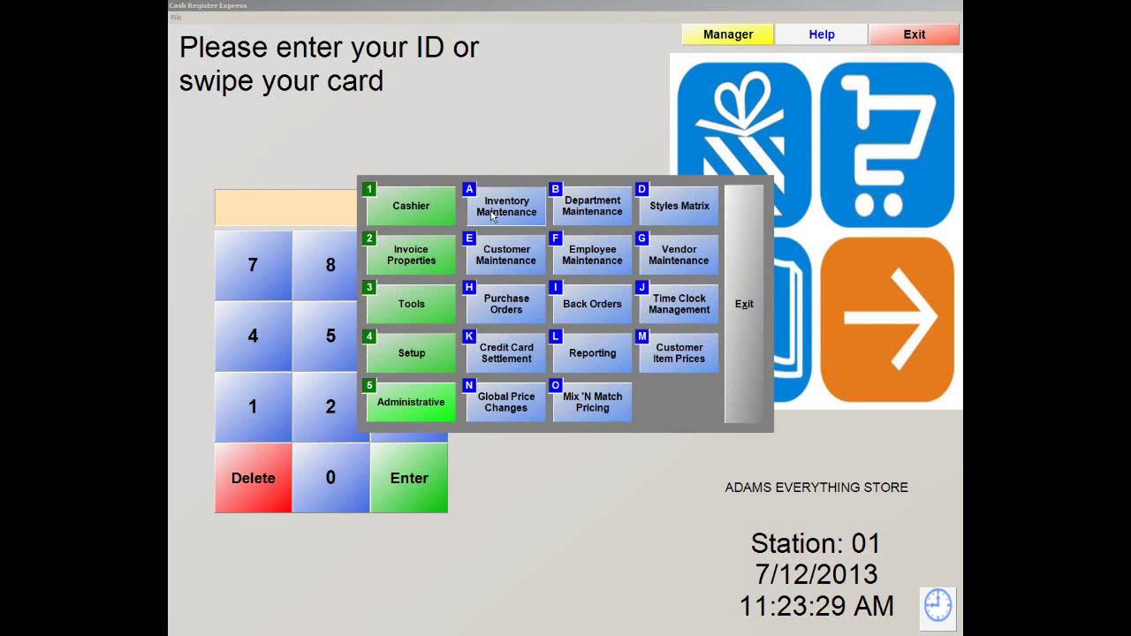
pyautogui.click(381, 393)
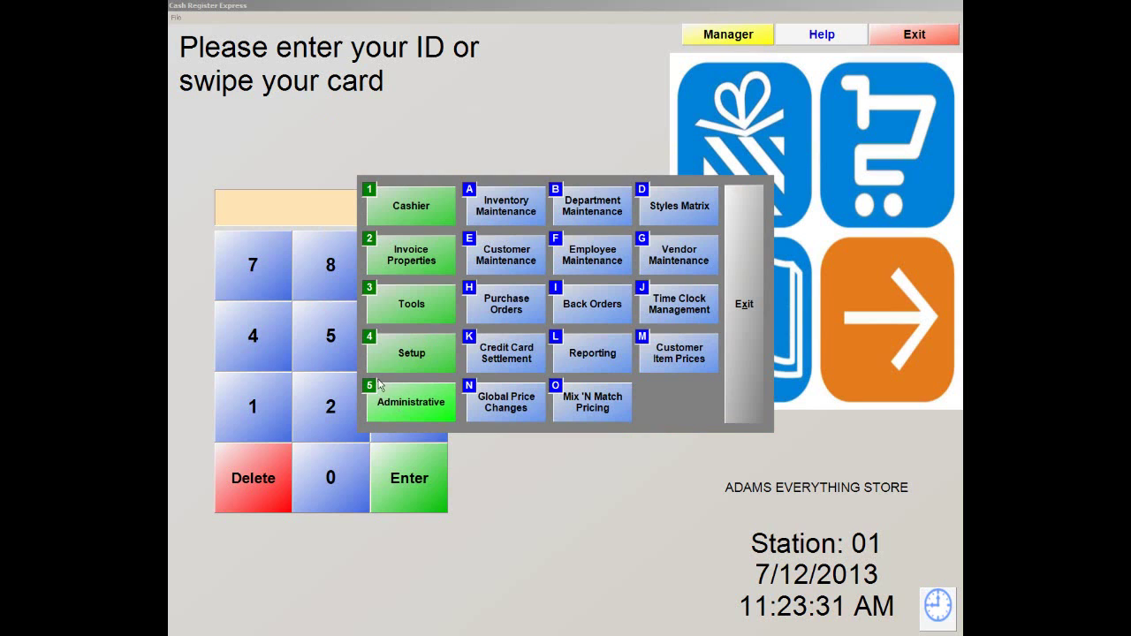
# Open Inventory Maintenance from the Manager menu, showing the Marlboro Single Pack record
pyautogui.click(505, 209)
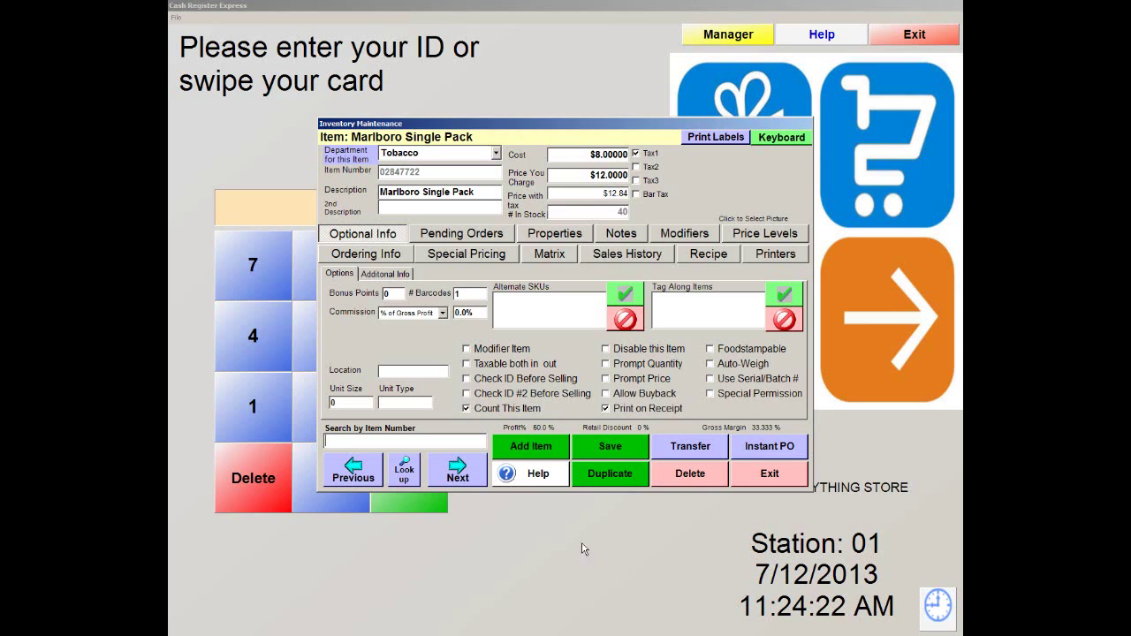
# Start a new standard item in the Drinks department
pyautogui.click(521, 451)
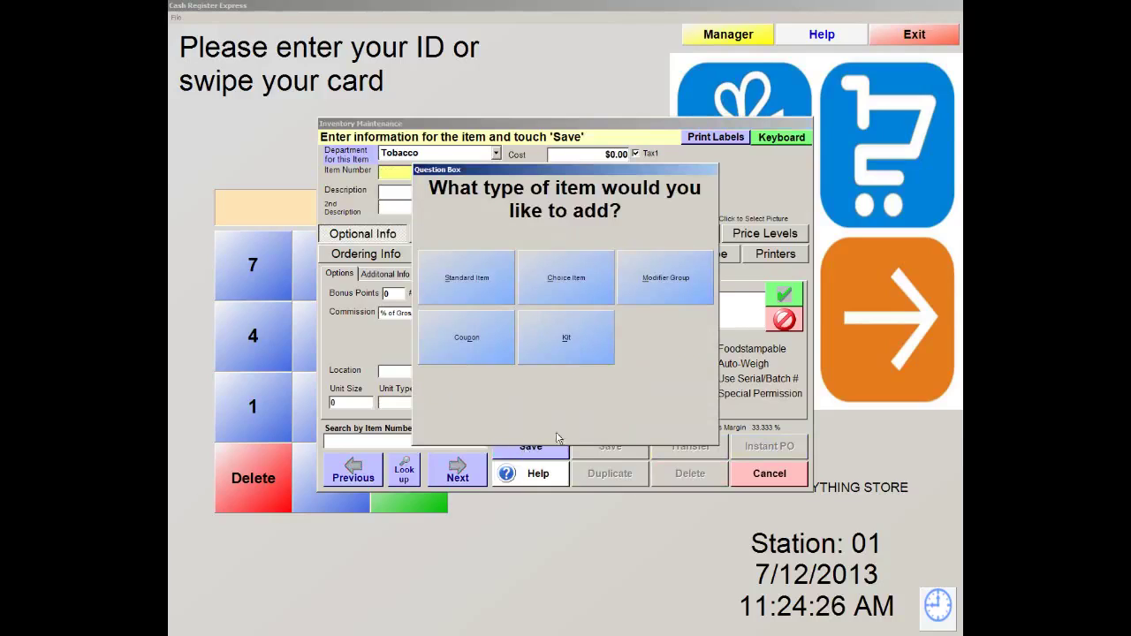
pyautogui.click(476, 284)
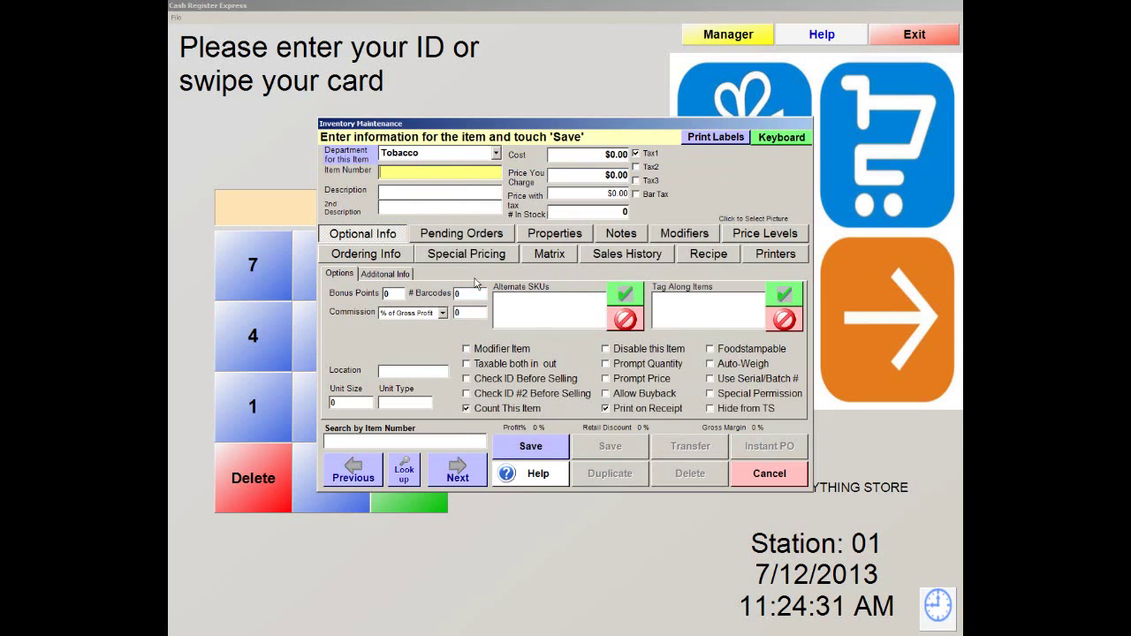
pyautogui.click(496, 155)
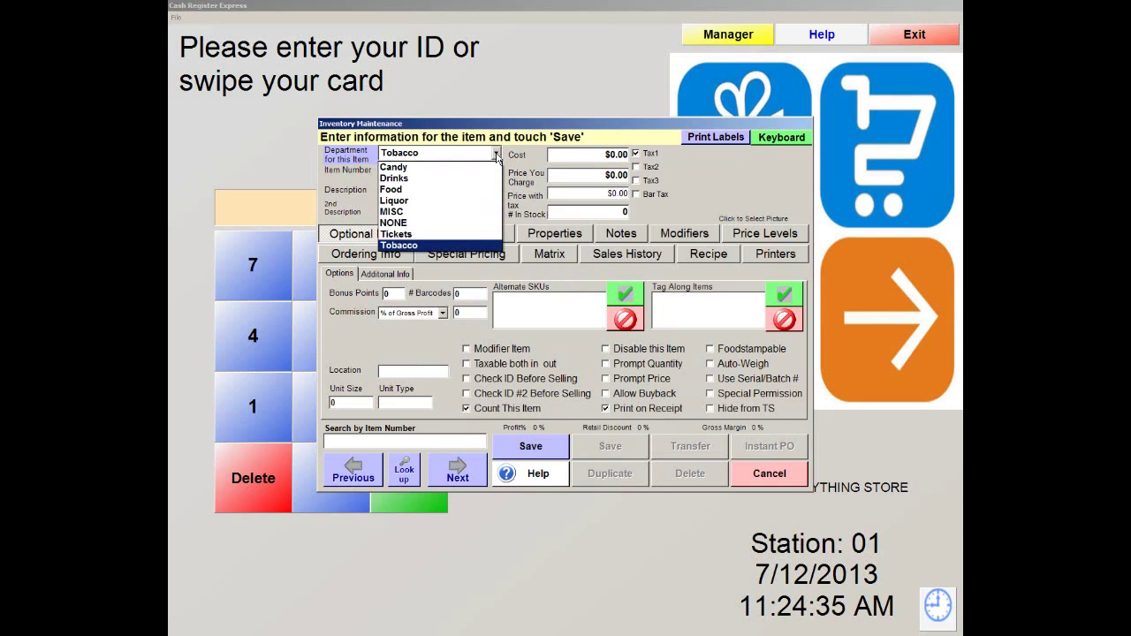
pyautogui.click(428, 178)
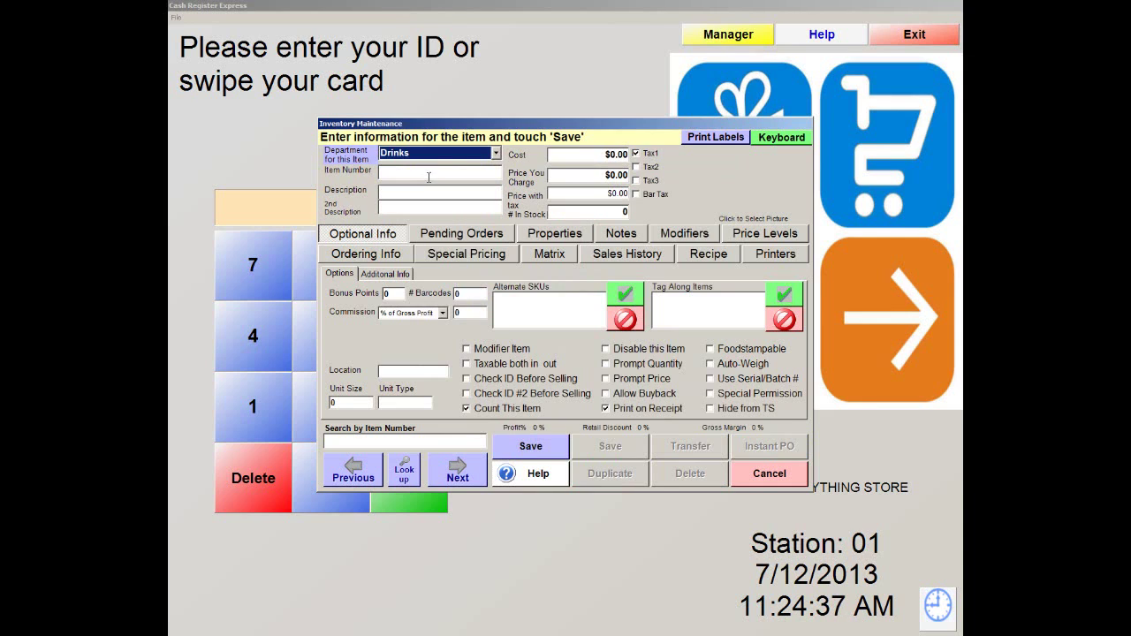
# Enter 'Coffee' as the item number and the description
pyautogui.click(412, 173)
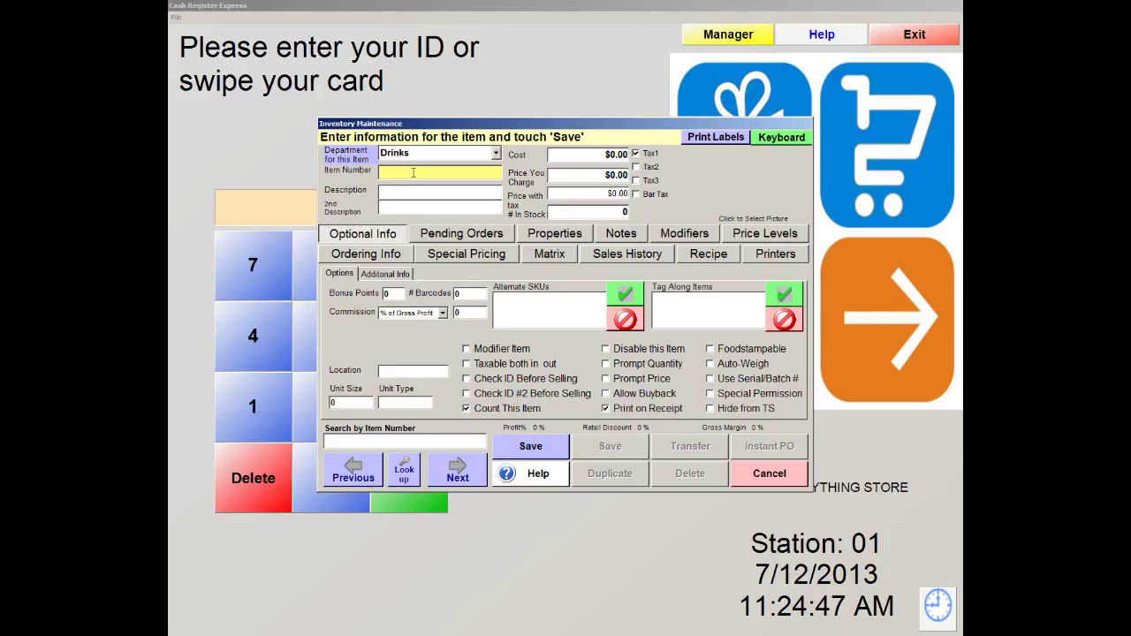
pyautogui.write('co')
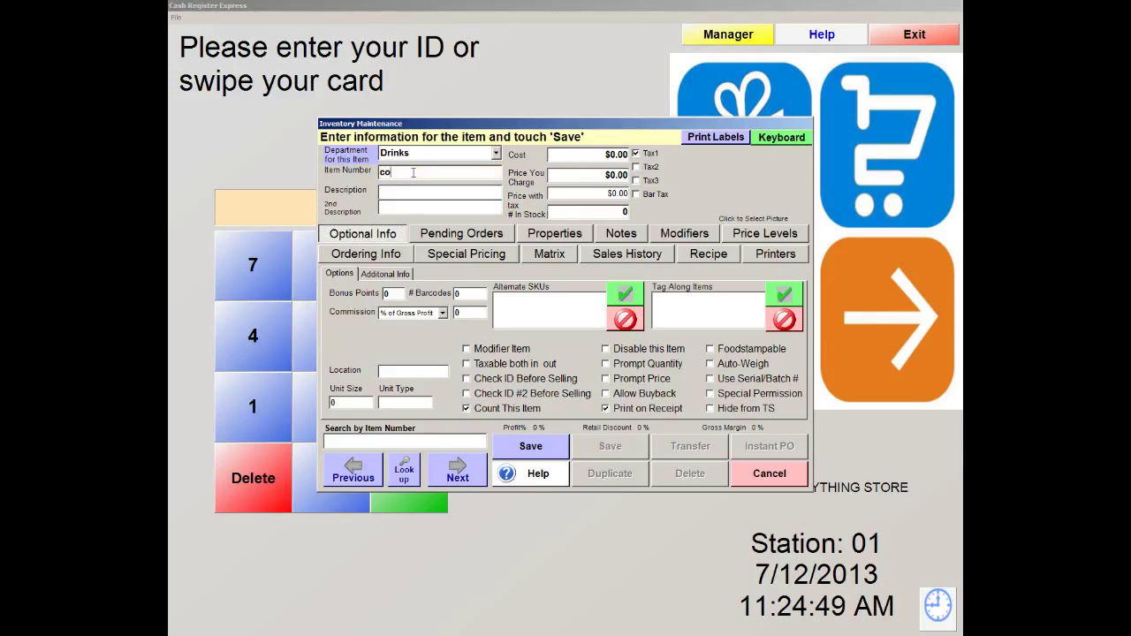
pyautogui.write('ffee')
pyautogui.press('Delete')
pyautogui.write('C')
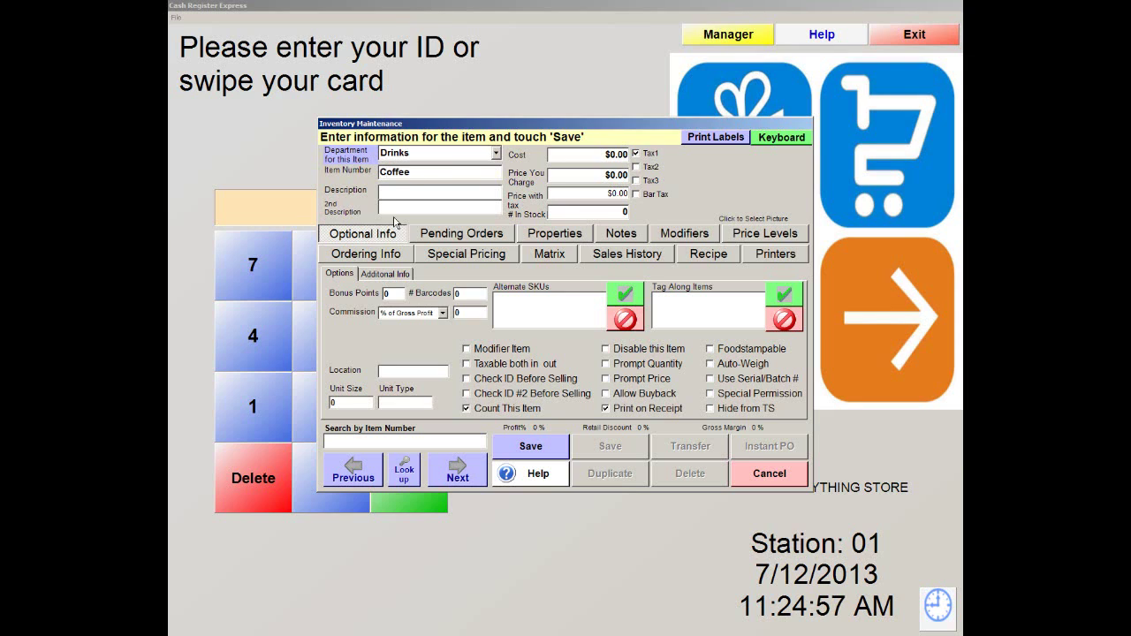
pyautogui.click(397, 189)
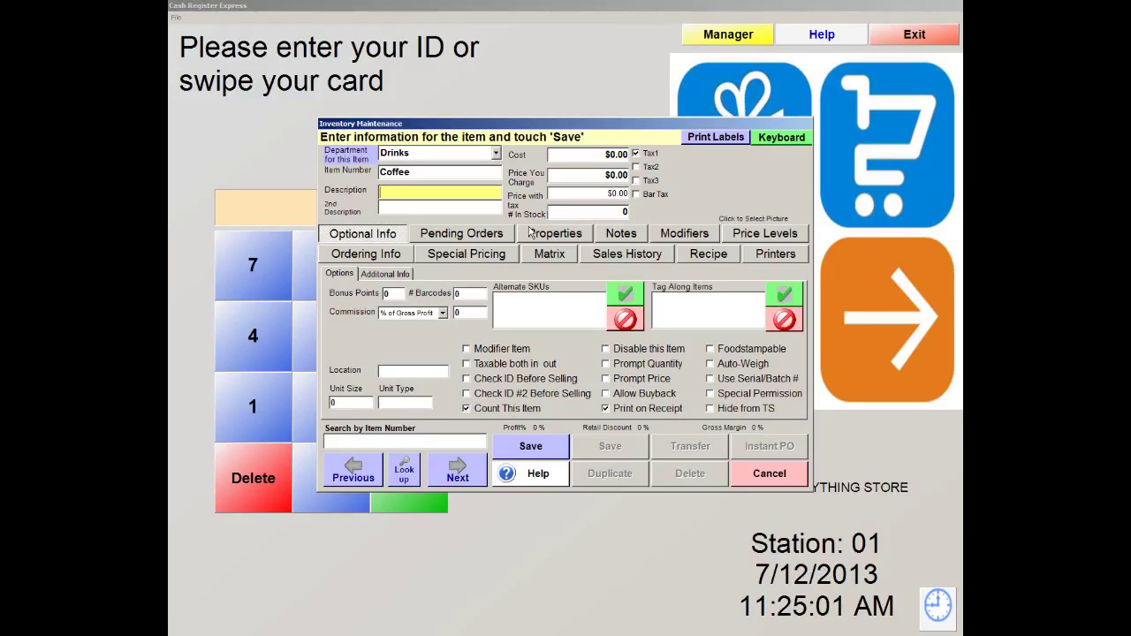
pyautogui.write('Cof')
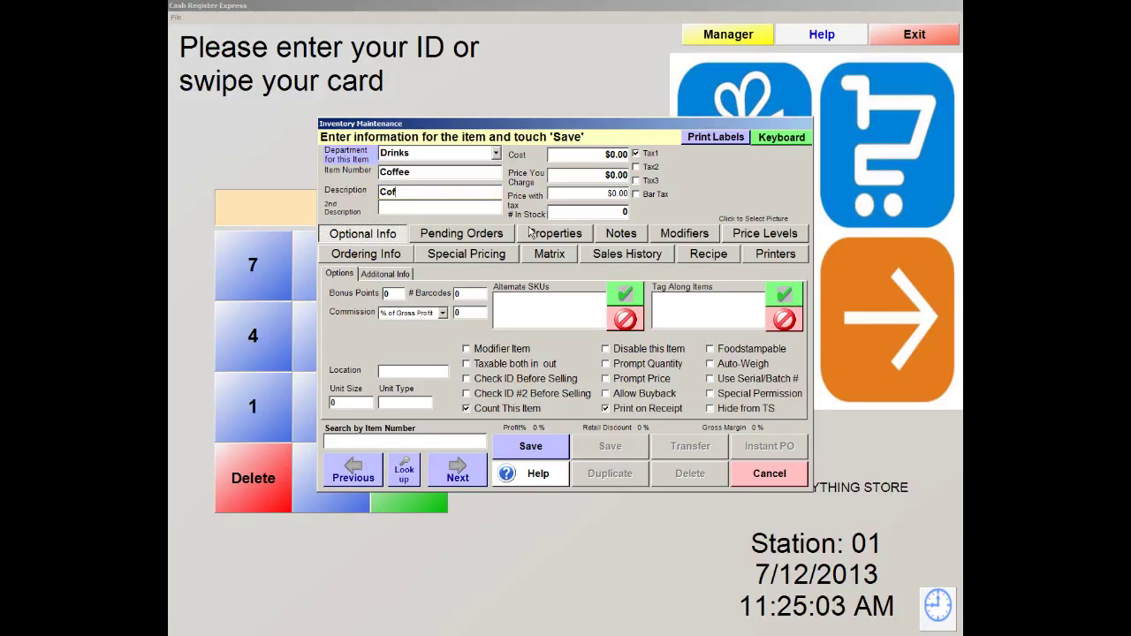
pyautogui.write('fee')
# Set the Coffee item's cost to $0.50
pyautogui.click(610, 156)
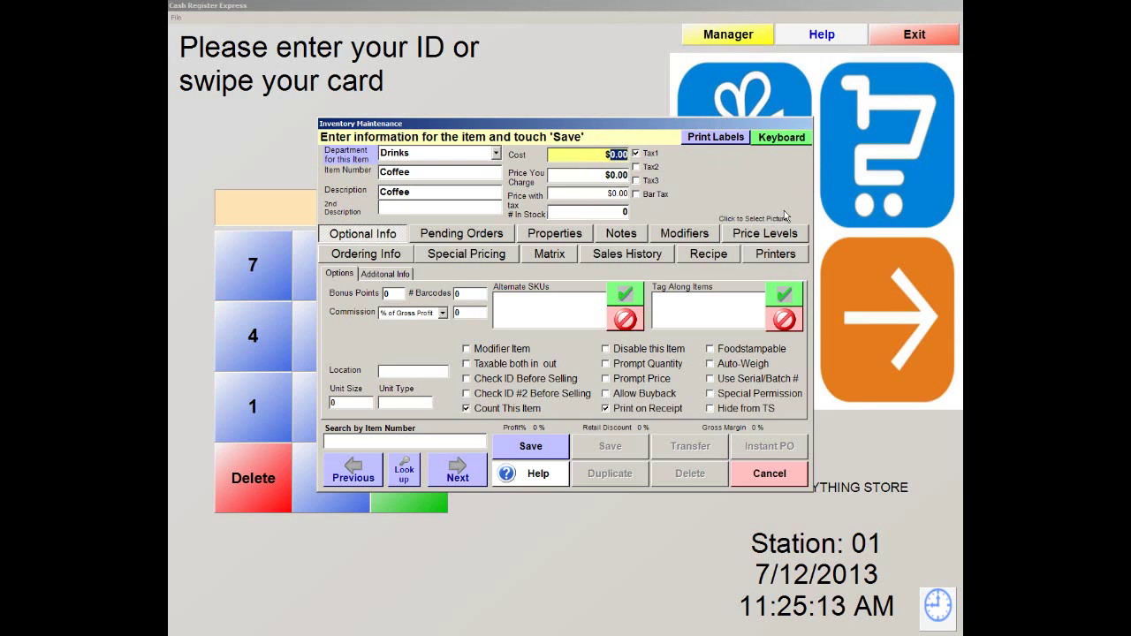
pyautogui.write('50')
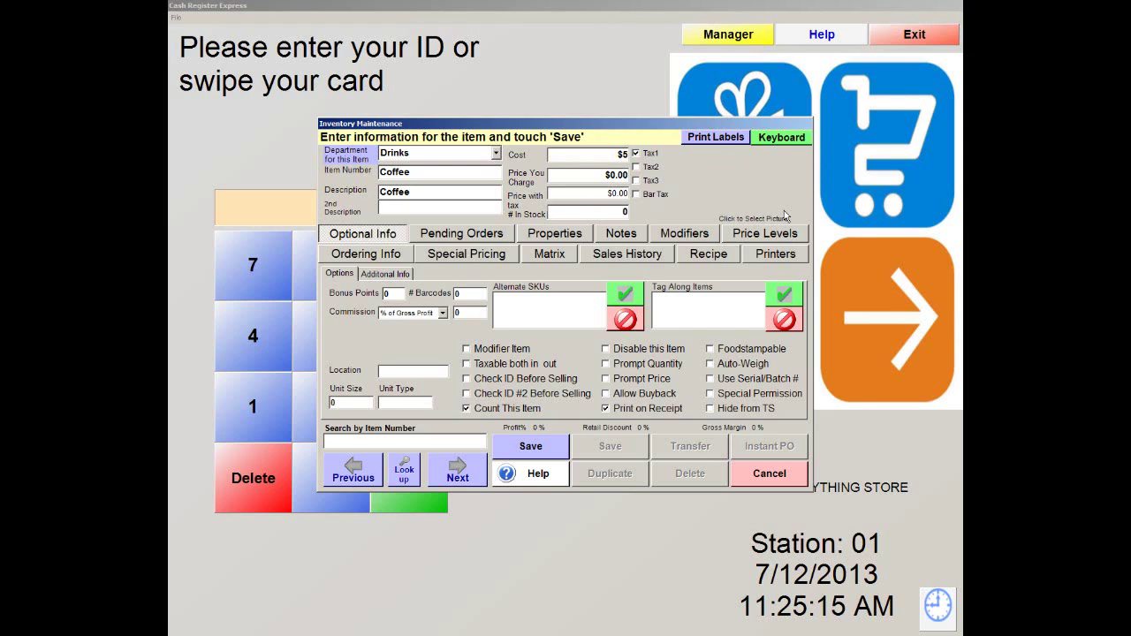
pyautogui.press('Left')
pyautogui.press('Left')
pyautogui.write('.50')
pyautogui.press('Tab')
# Set the price to $1.50, turn off Count This Item, and save
pyautogui.write('1')
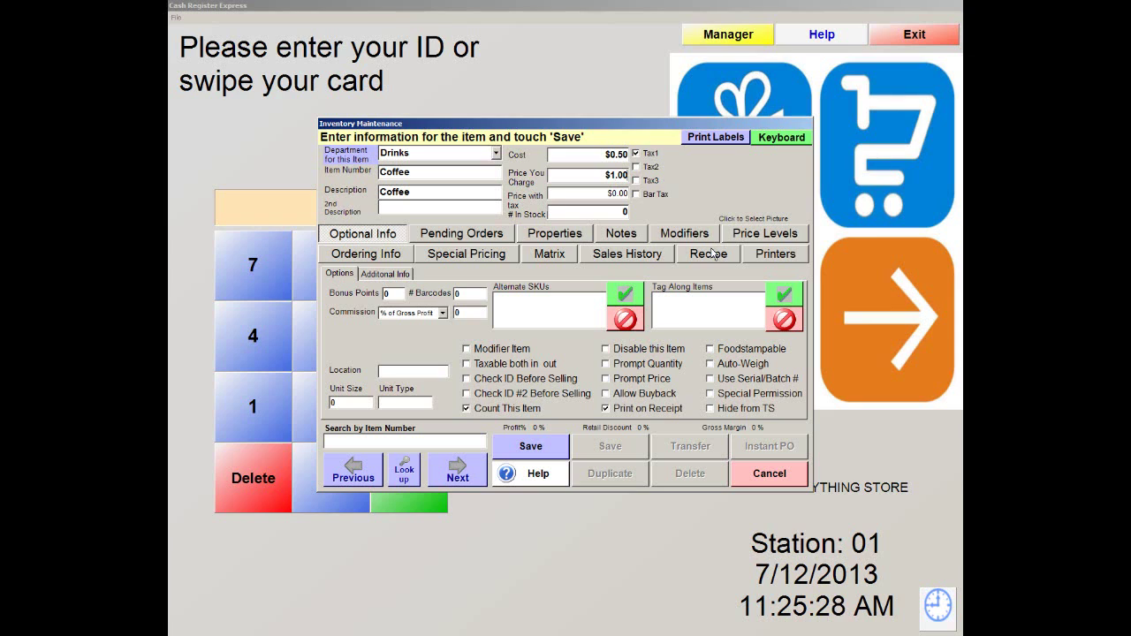
pyautogui.write('.50')
pyautogui.click(579, 192)
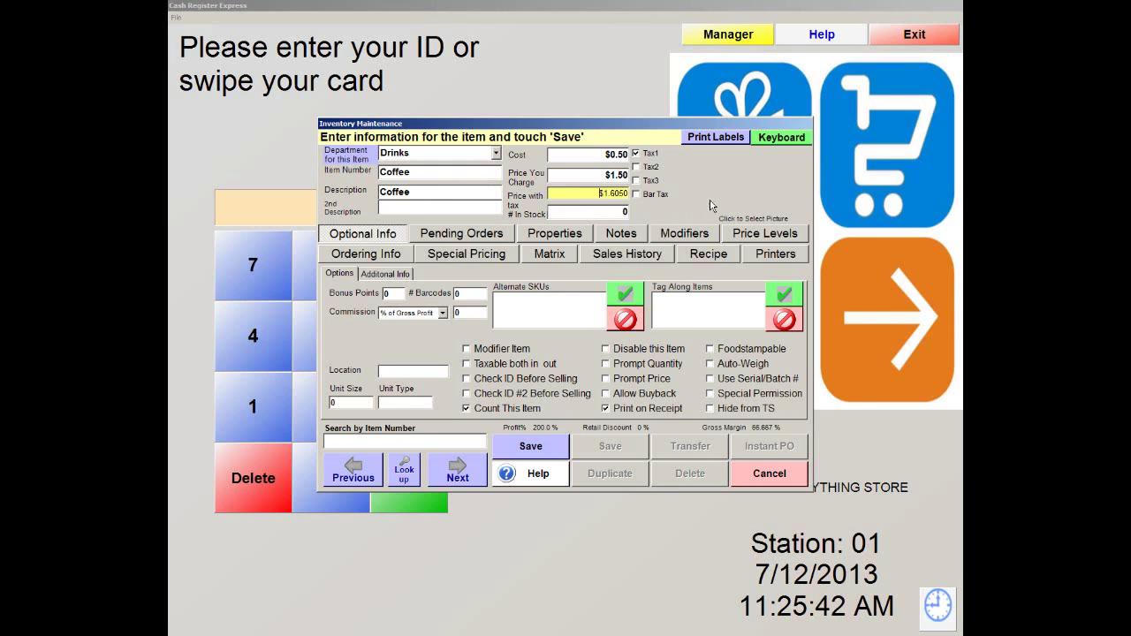
pyautogui.click(488, 414)
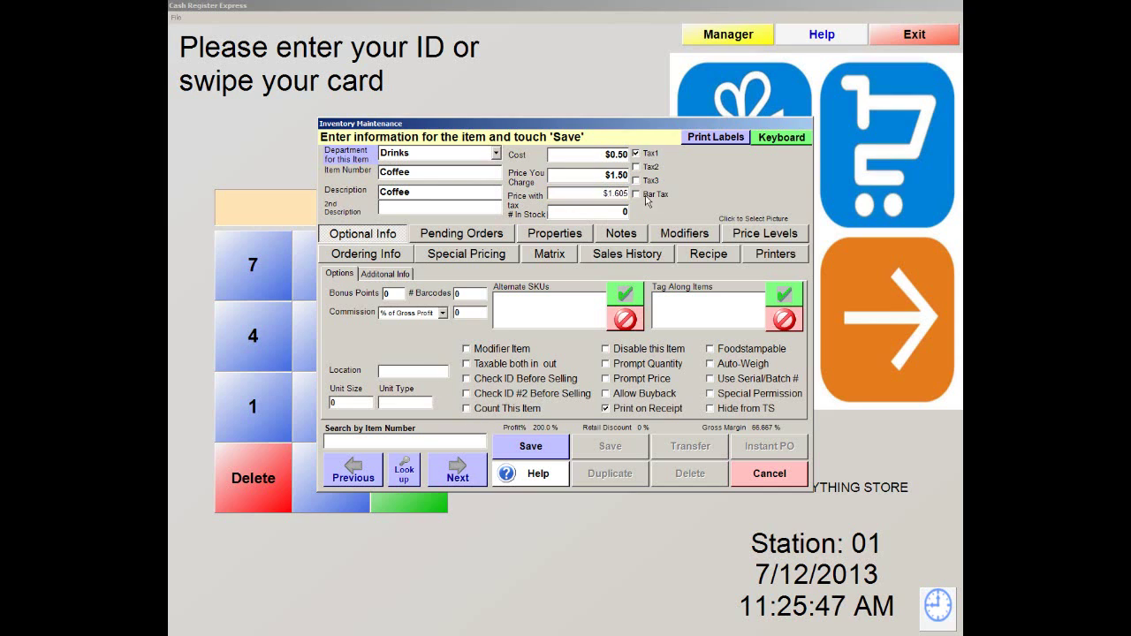
pyautogui.click(531, 448)
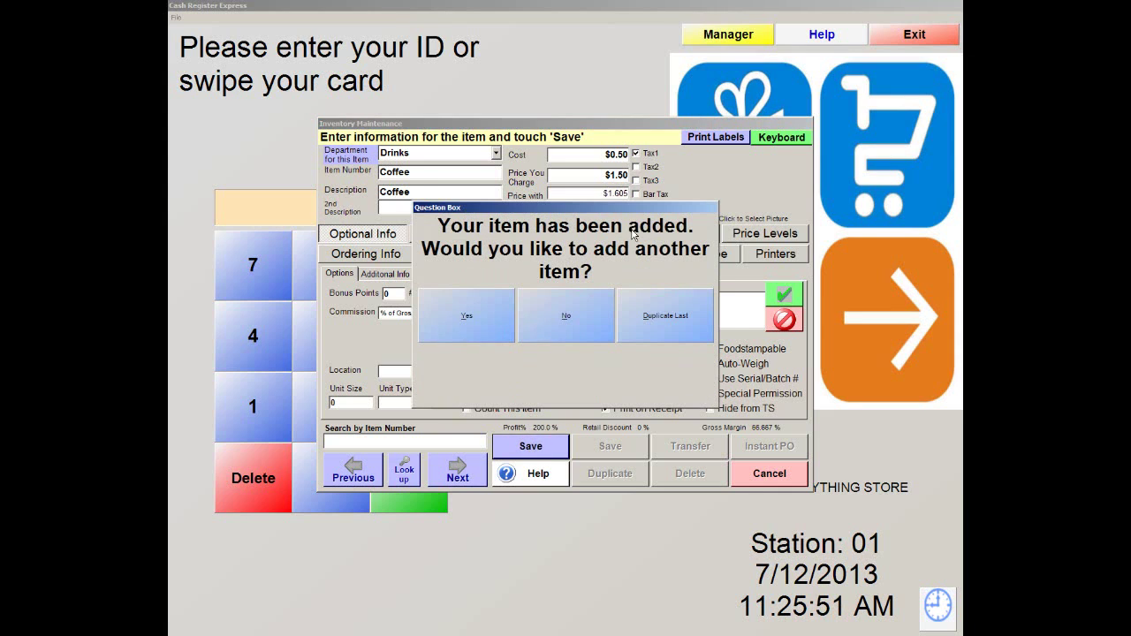
# Decline adding another item, save Coffee, and leave Inventory Maintenance and the Manager menu
pyautogui.click(564, 316)
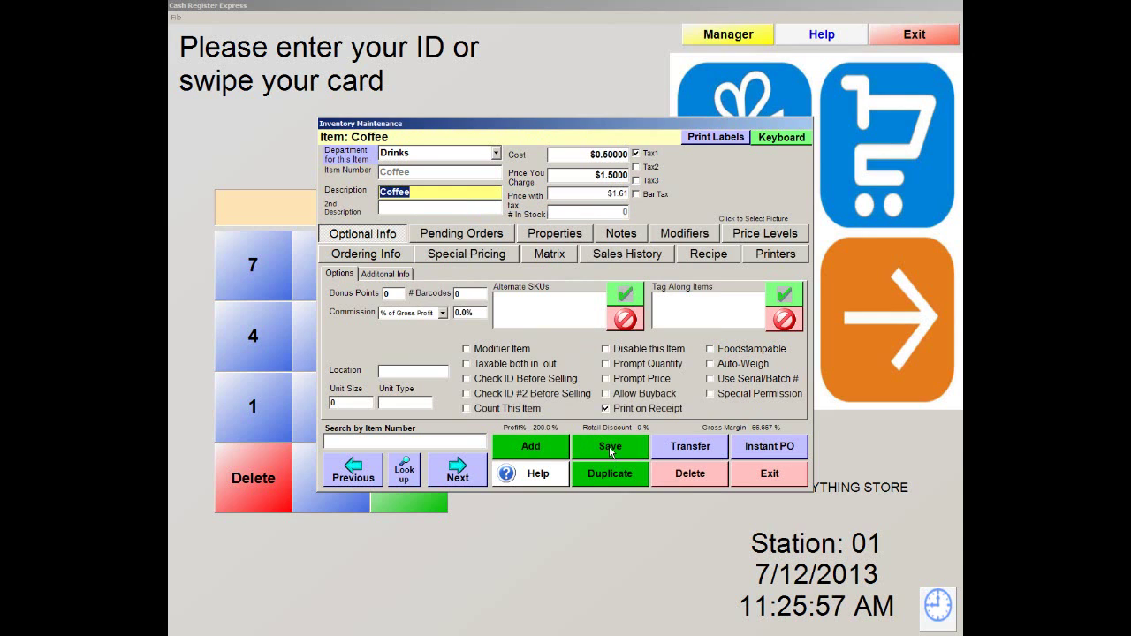
pyautogui.click(609, 446)
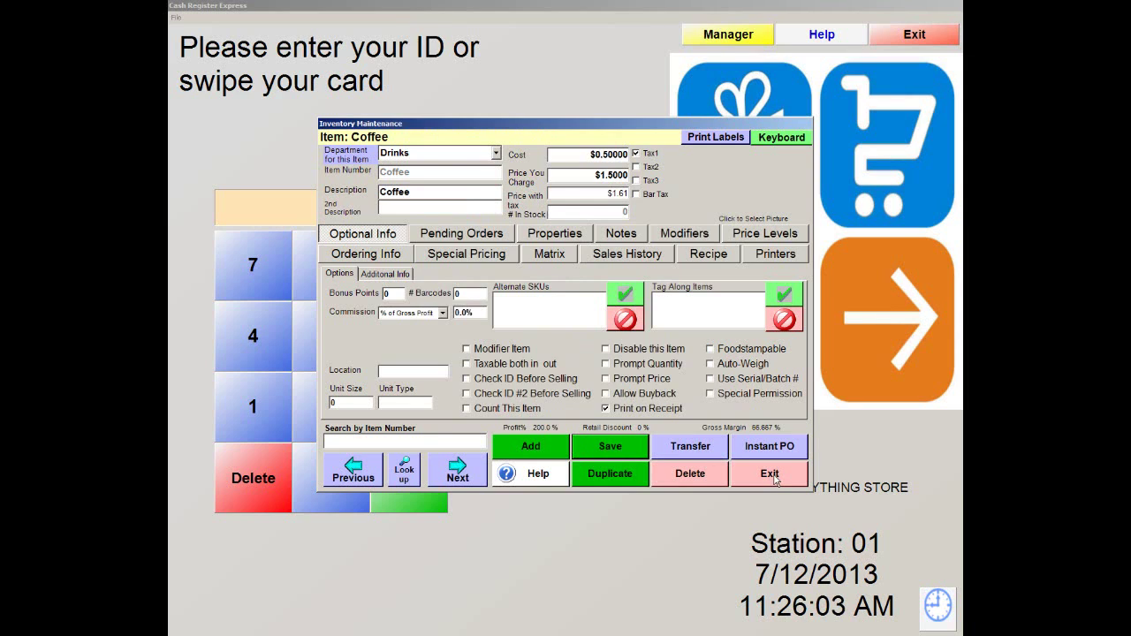
pyautogui.click(776, 482)
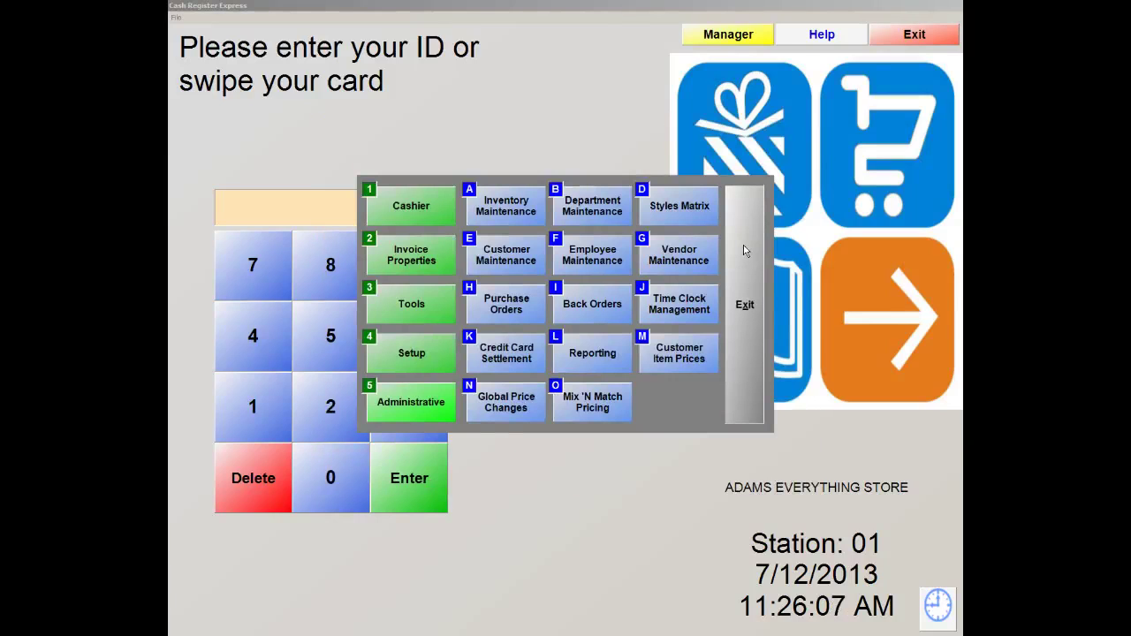
pyautogui.click(745, 251)
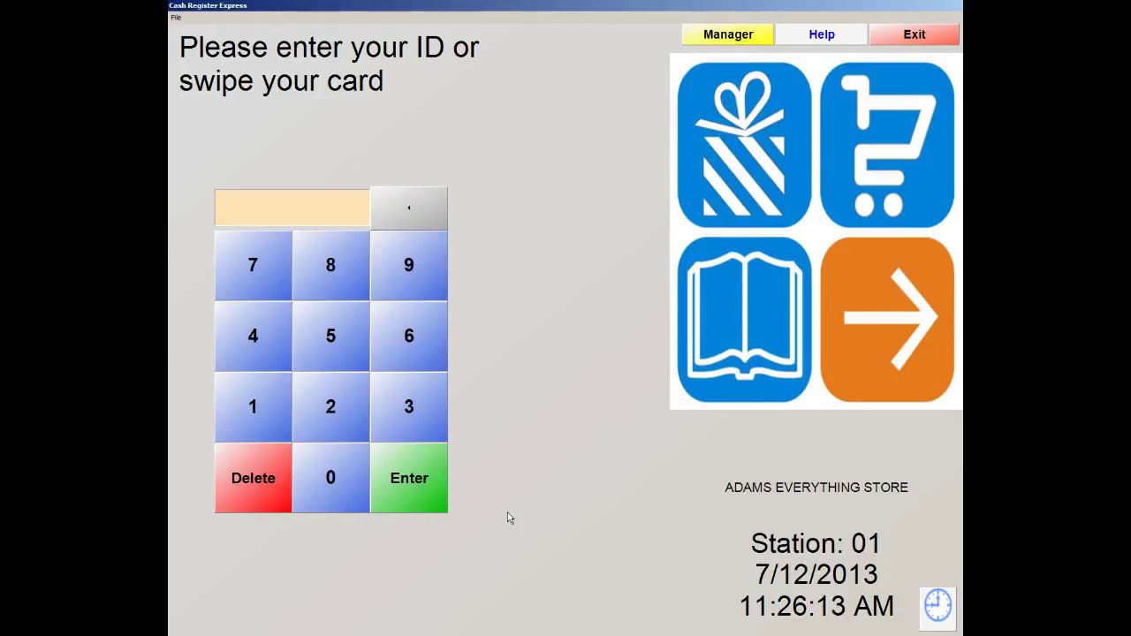
# Sign in with the cashier ID and password to reach the sale screen
pyautogui.write('**')
pyautogui.press('Return')
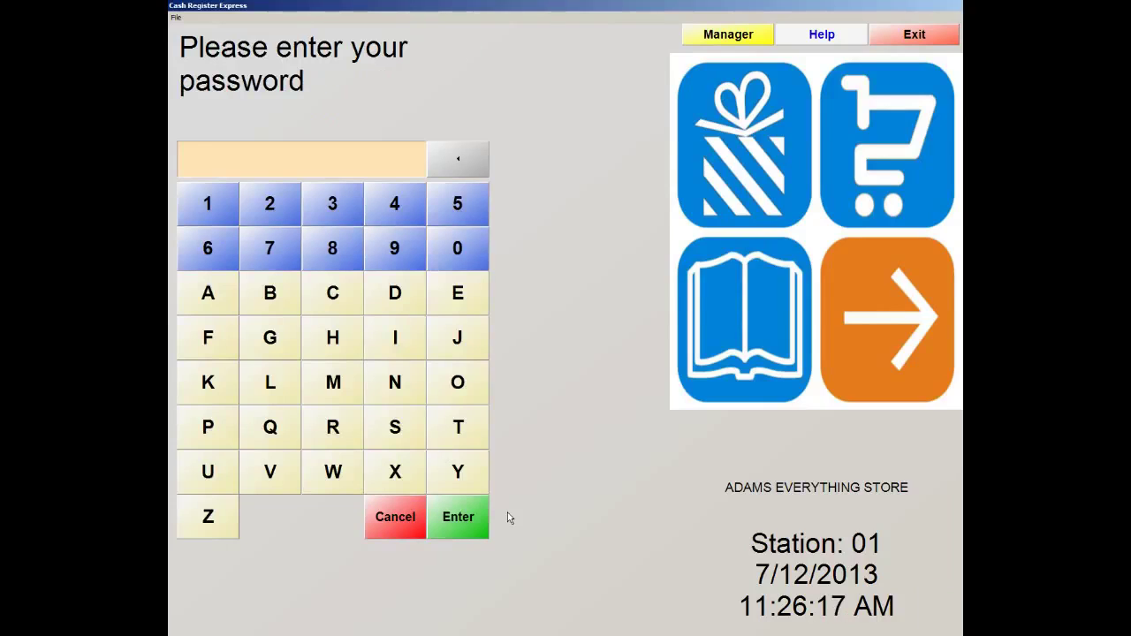
pyautogui.write('*****')
pyautogui.press('Return')
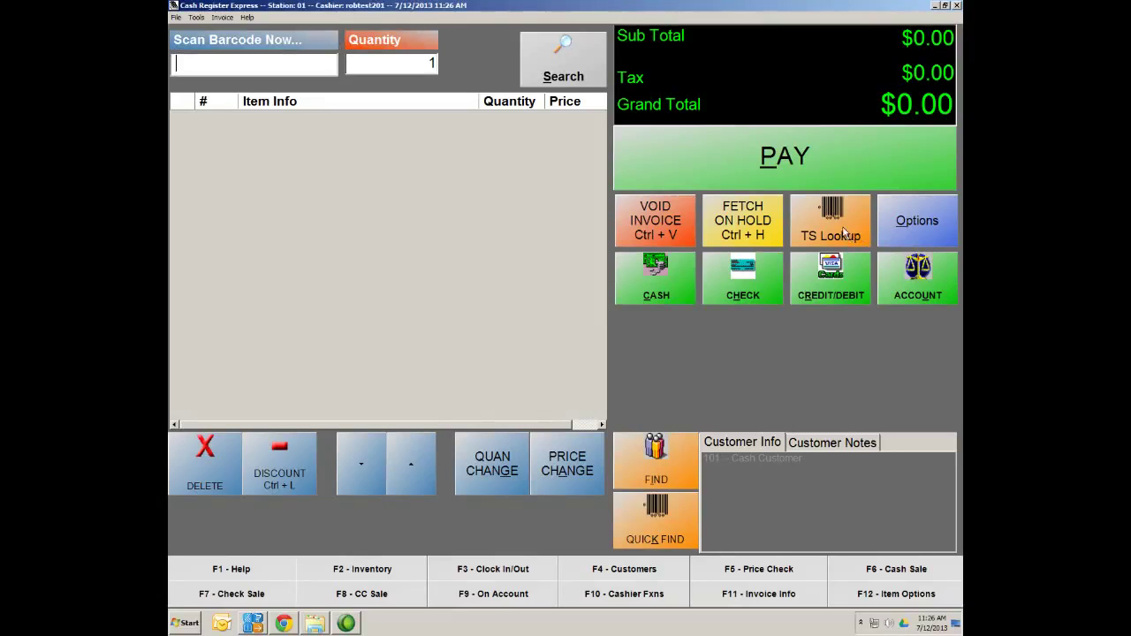
# Ring up Coffee through TS Lookup, paging to the Drinks department
pyautogui.click(846, 235)
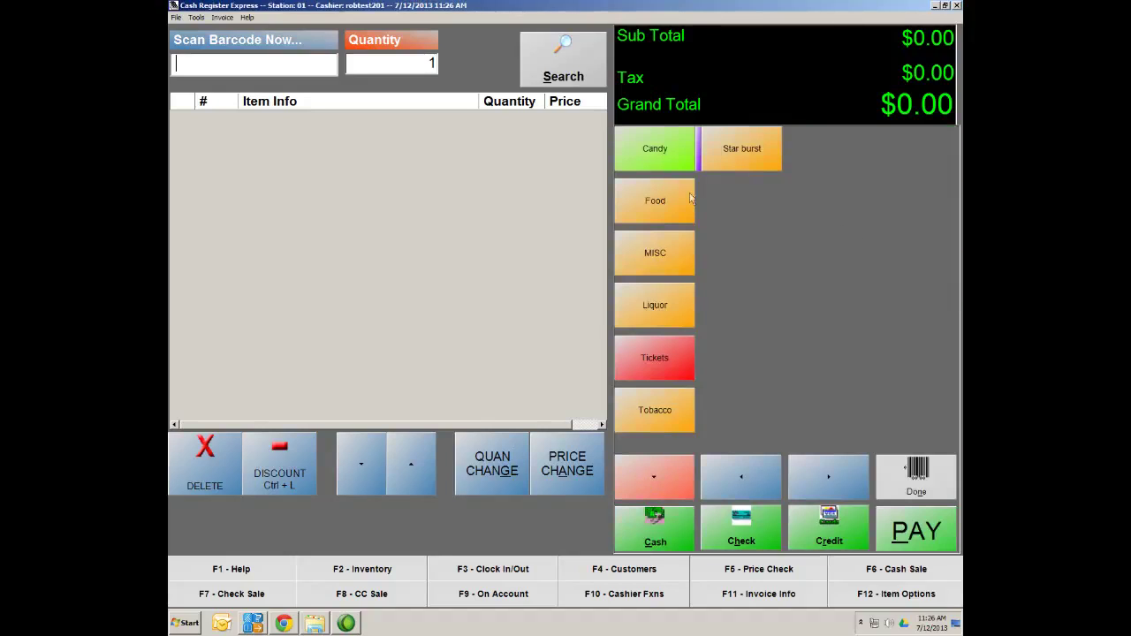
pyautogui.click(653, 480)
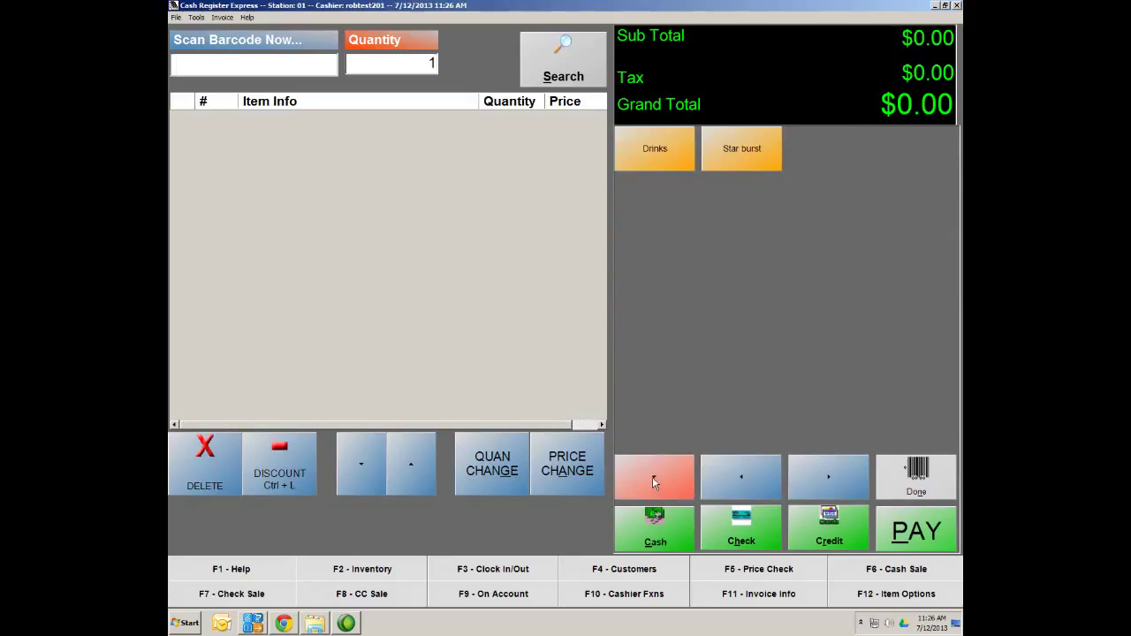
pyautogui.click(659, 162)
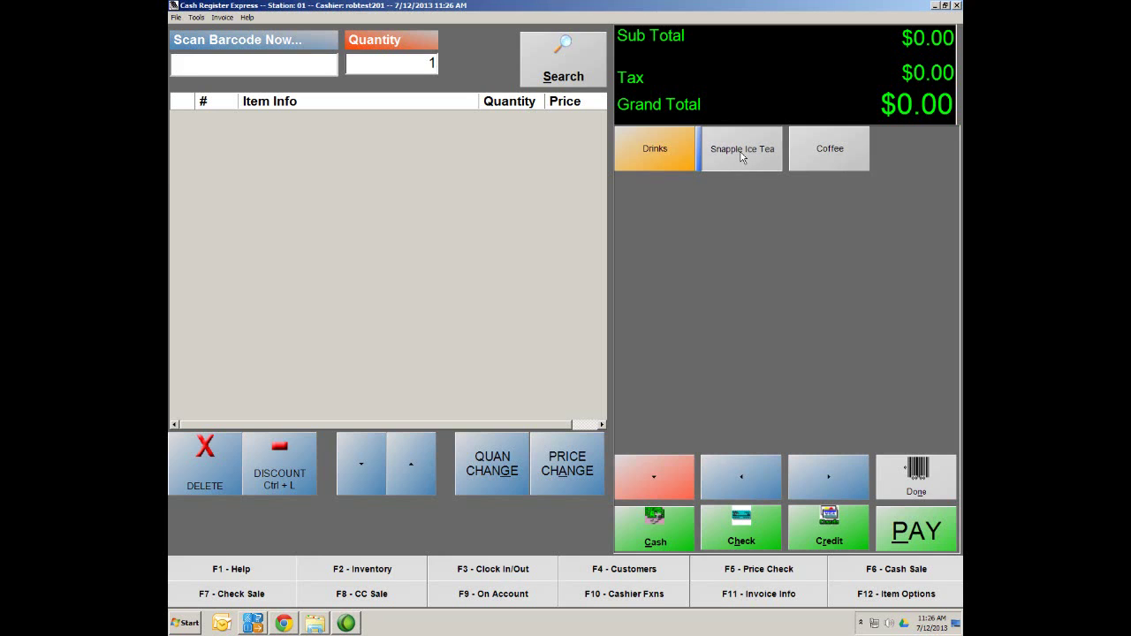
pyautogui.click(815, 152)
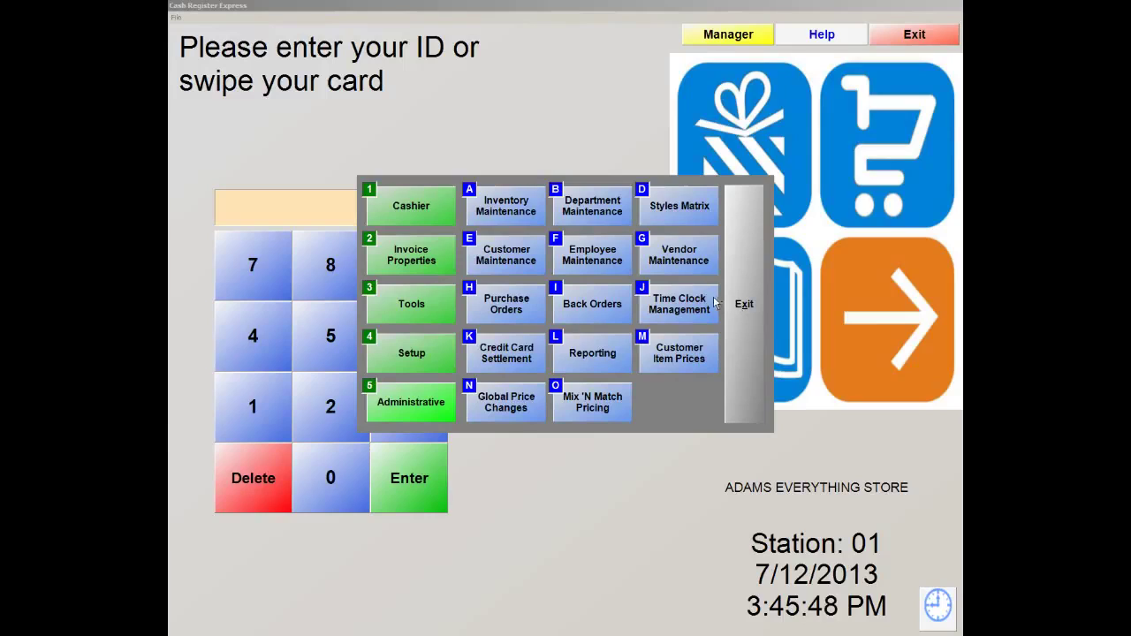
# Close the Manager menu and sign in with the cashier ID and password on the on-screen keypads
pyautogui.click(742, 311)
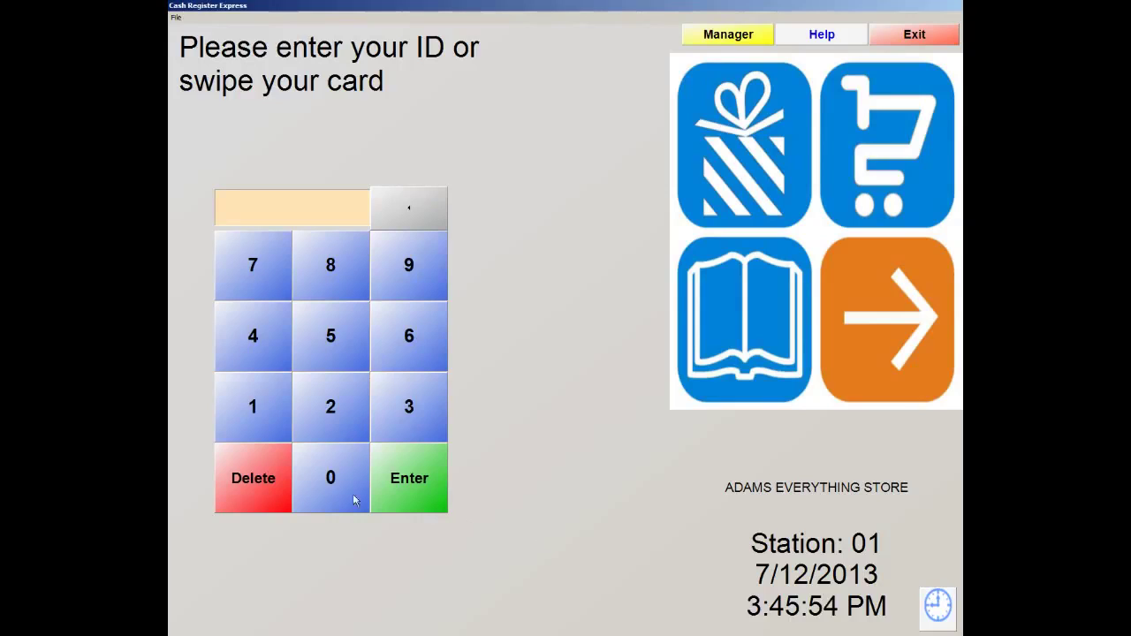
pyautogui.click(311, 477)
pyautogui.click(257, 416)
pyautogui.click(406, 473)
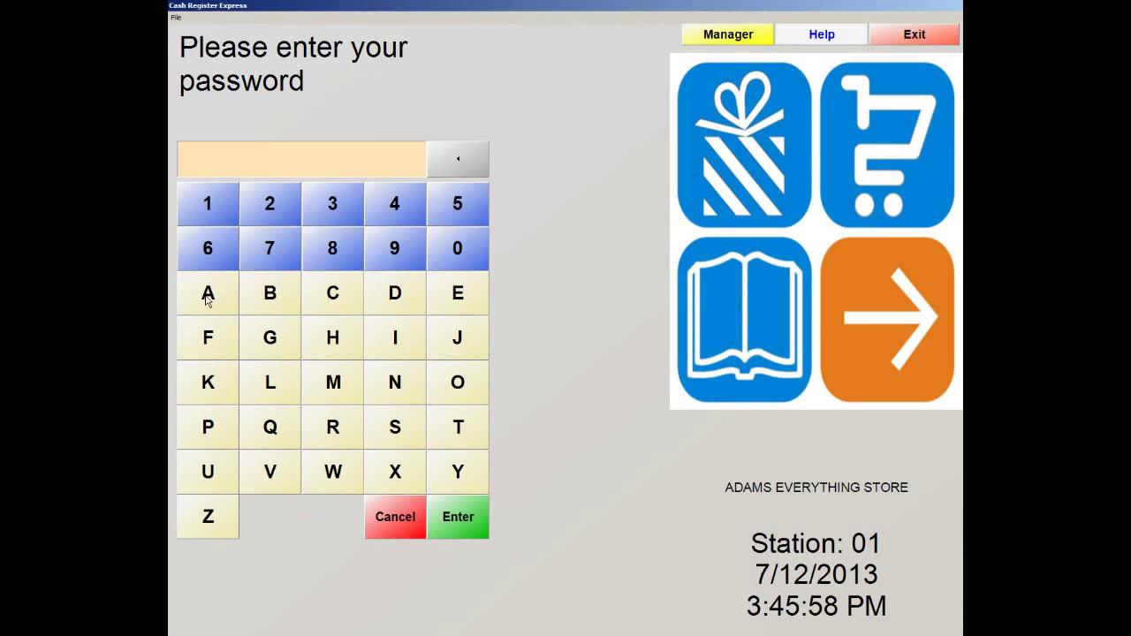
pyautogui.click(210, 297)
pyautogui.click(395, 302)
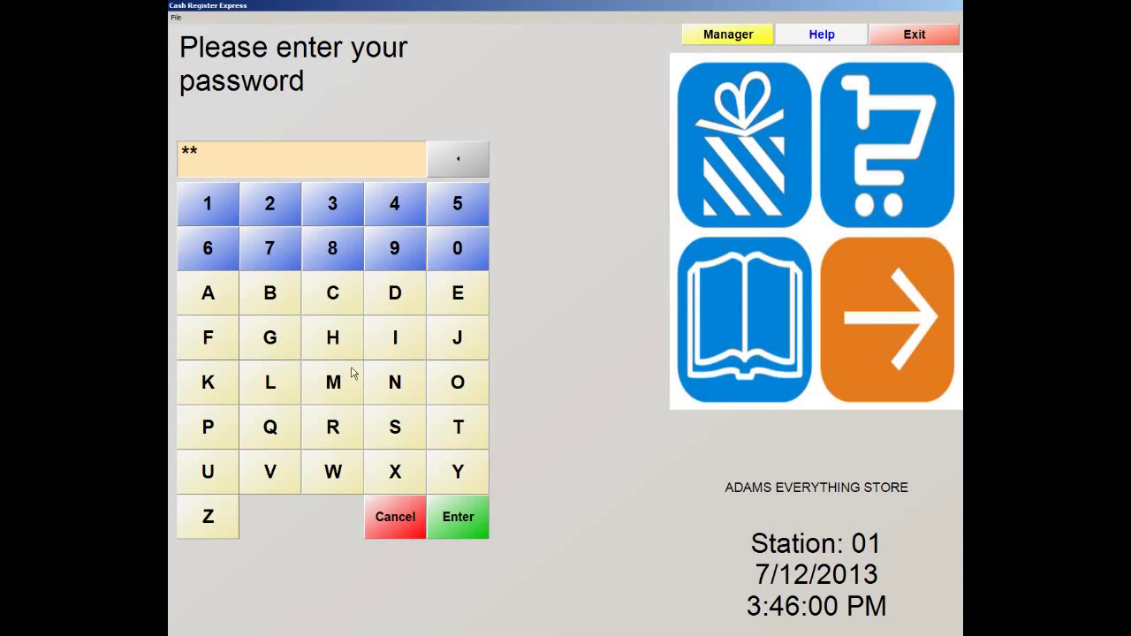
pyautogui.click(353, 370)
pyautogui.click(391, 335)
pyautogui.click(401, 386)
pyautogui.click(458, 526)
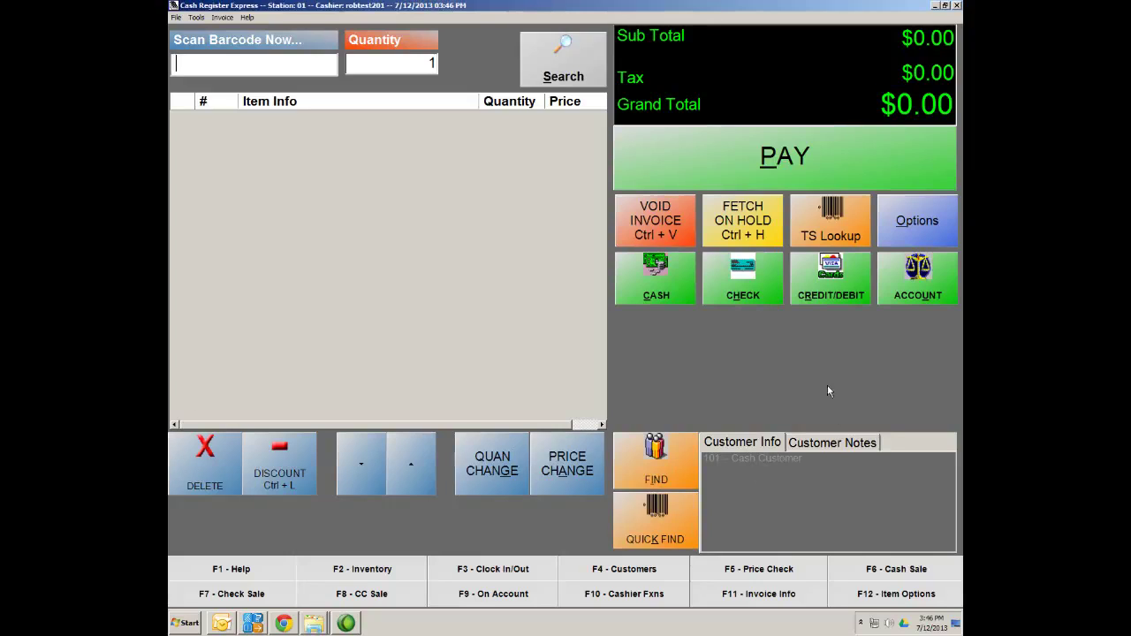
# Ring up Coffee ($1.50) and Snapple Ice Tea ($2.00) from Drinks for a $3.75 total
pyautogui.click(844, 228)
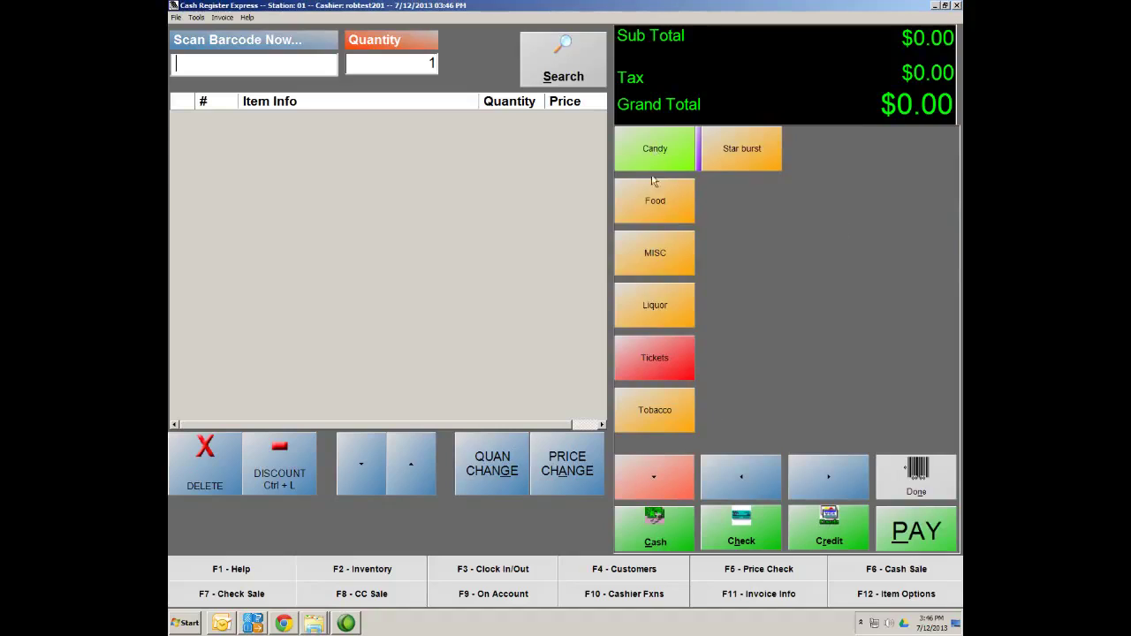
pyautogui.click(651, 477)
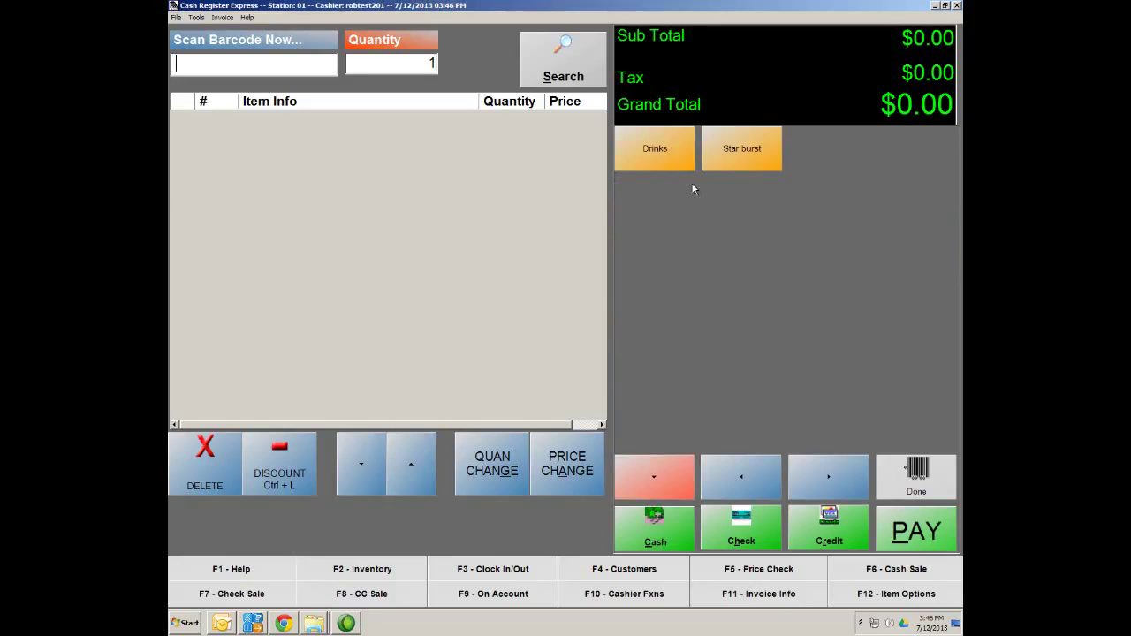
pyautogui.click(657, 160)
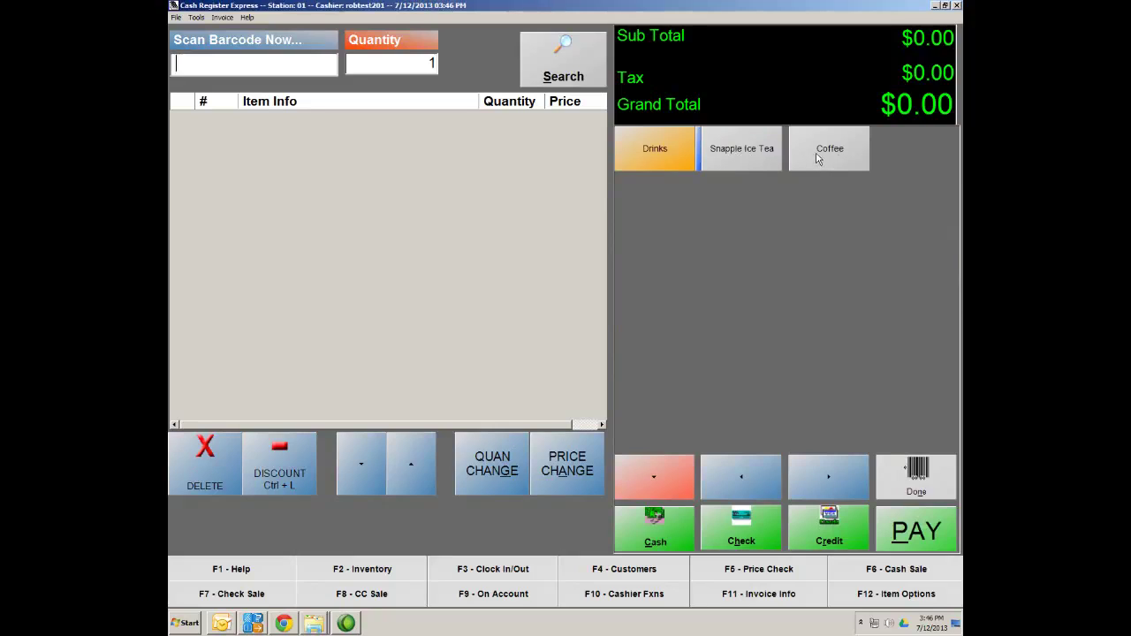
pyautogui.click(737, 156)
pyautogui.click(841, 154)
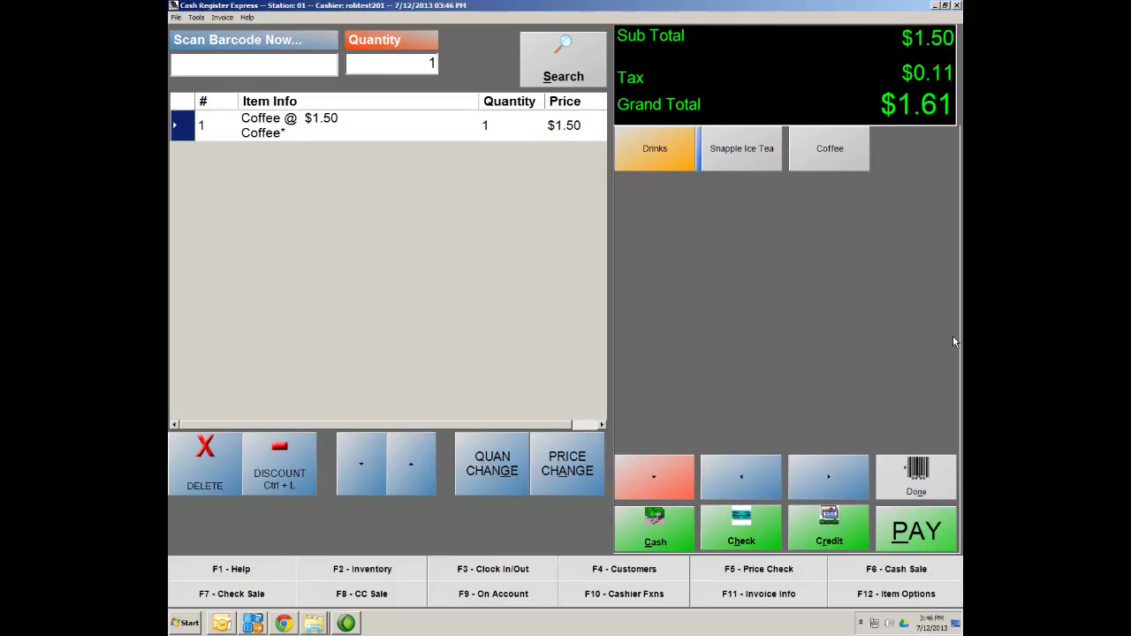
pyautogui.click(731, 165)
pyautogui.click(725, 159)
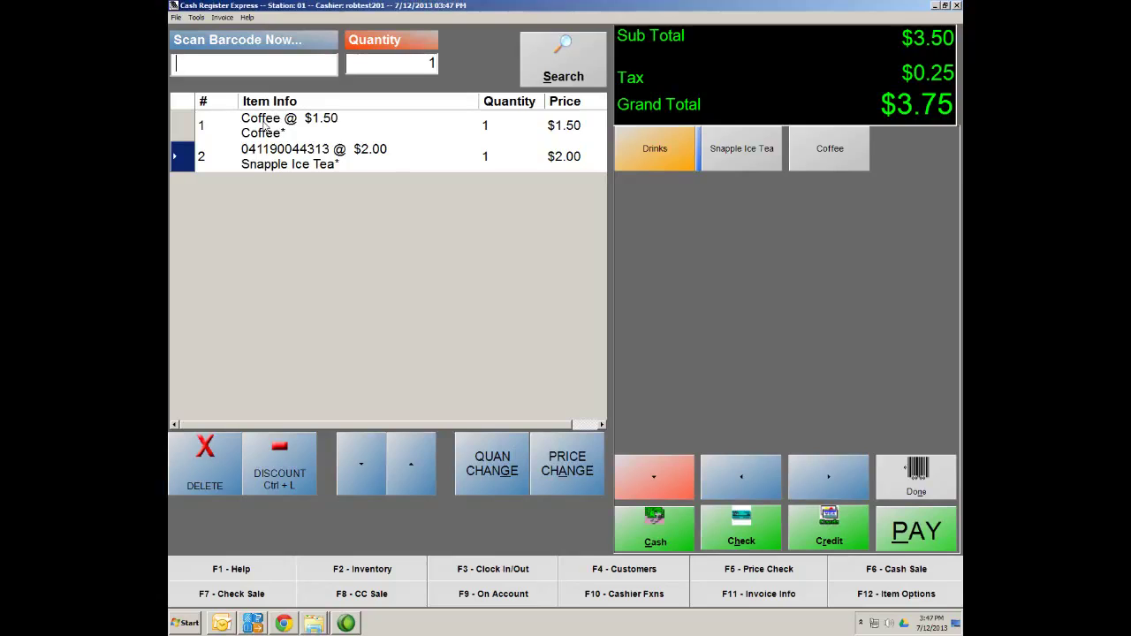
pyautogui.click(927, 490)
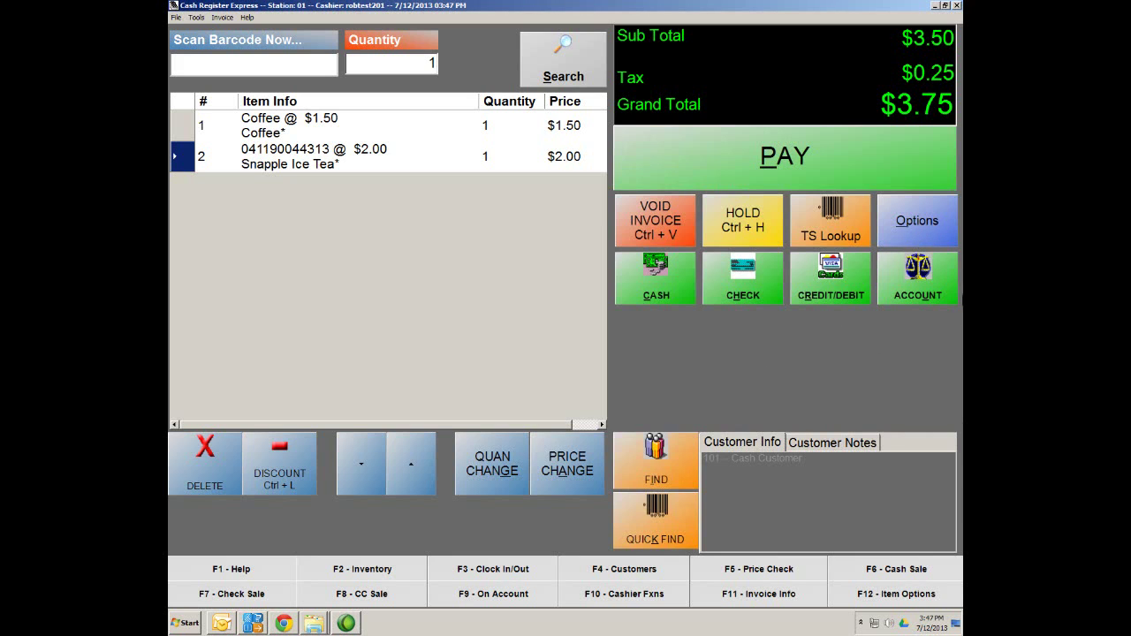
# Start a new modifier group in Inventory Maintenance with department NONE
pyautogui.click(943, 228)
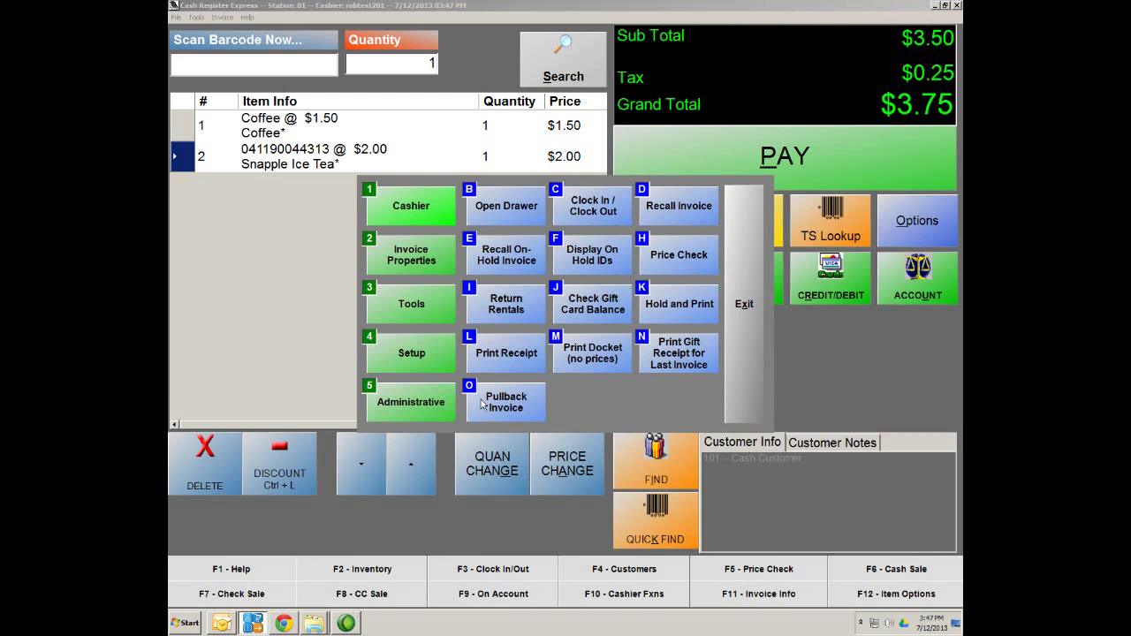
pyautogui.click(417, 399)
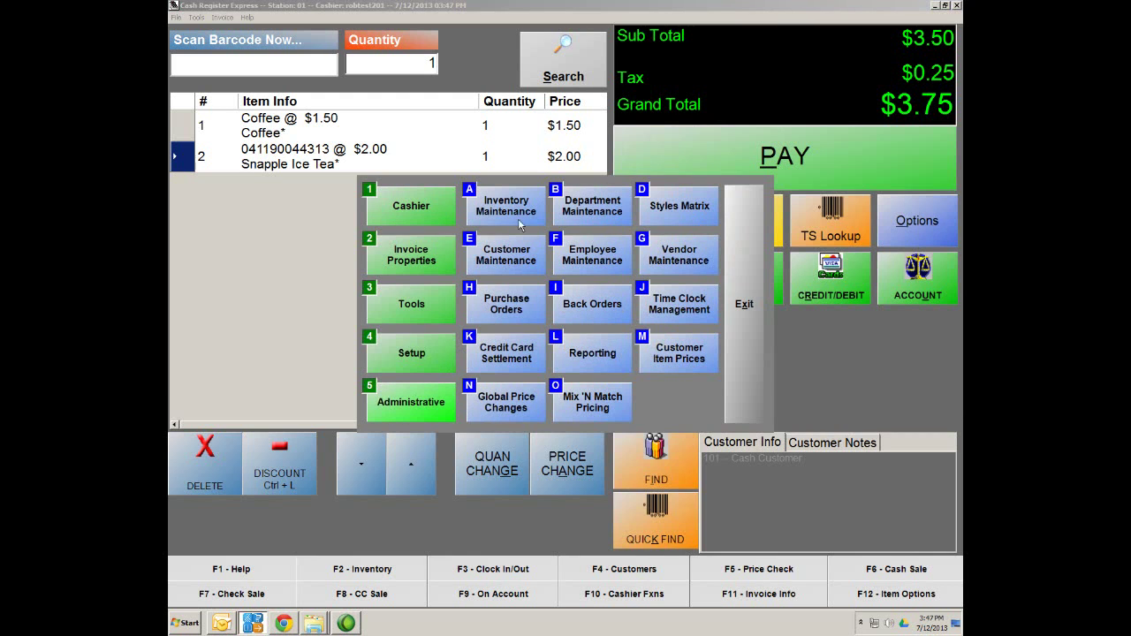
pyautogui.click(525, 207)
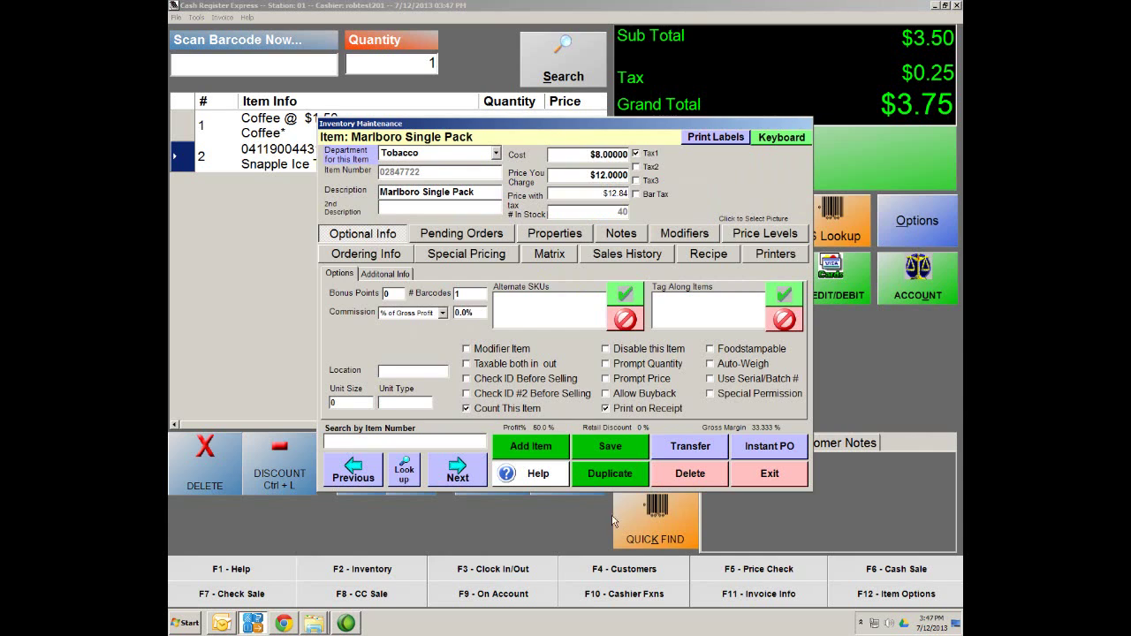
pyautogui.click(535, 447)
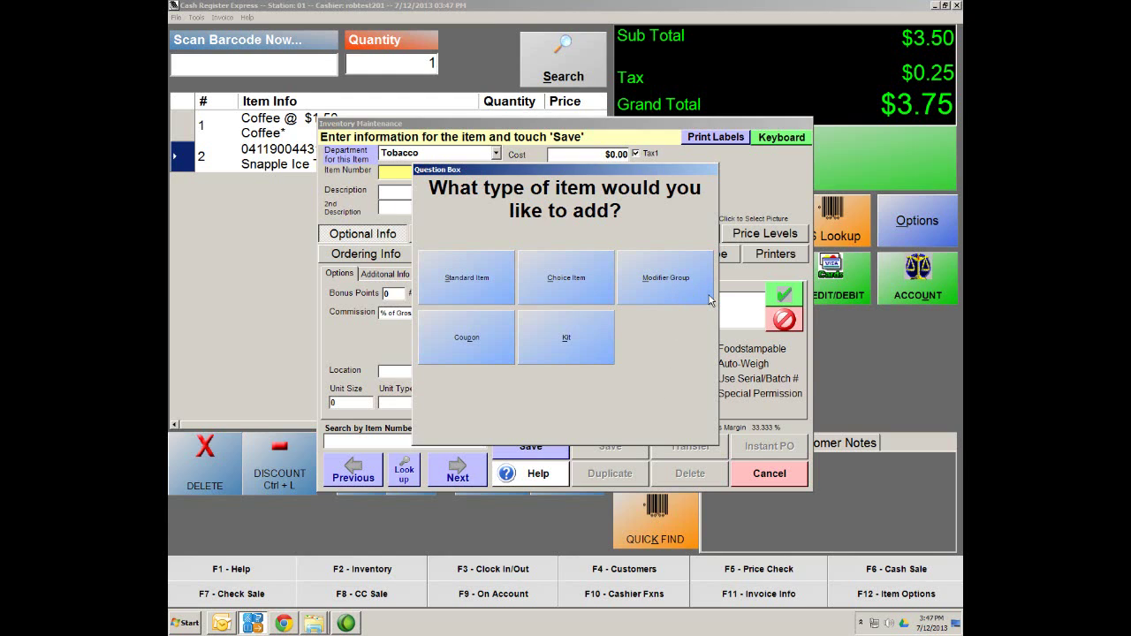
pyautogui.click(660, 293)
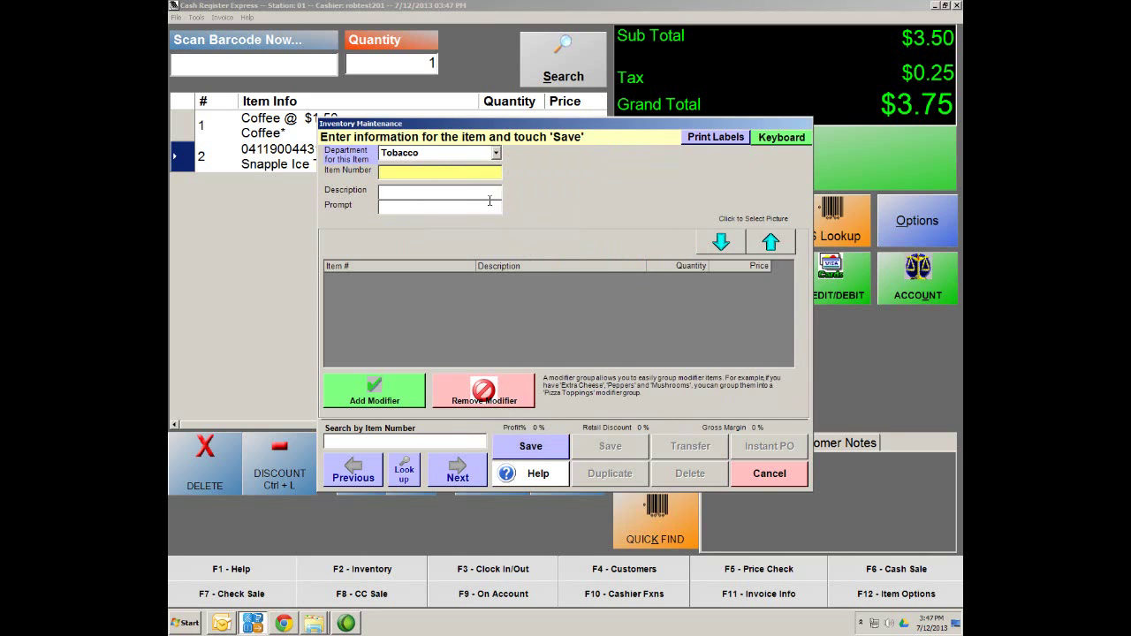
pyautogui.click(496, 154)
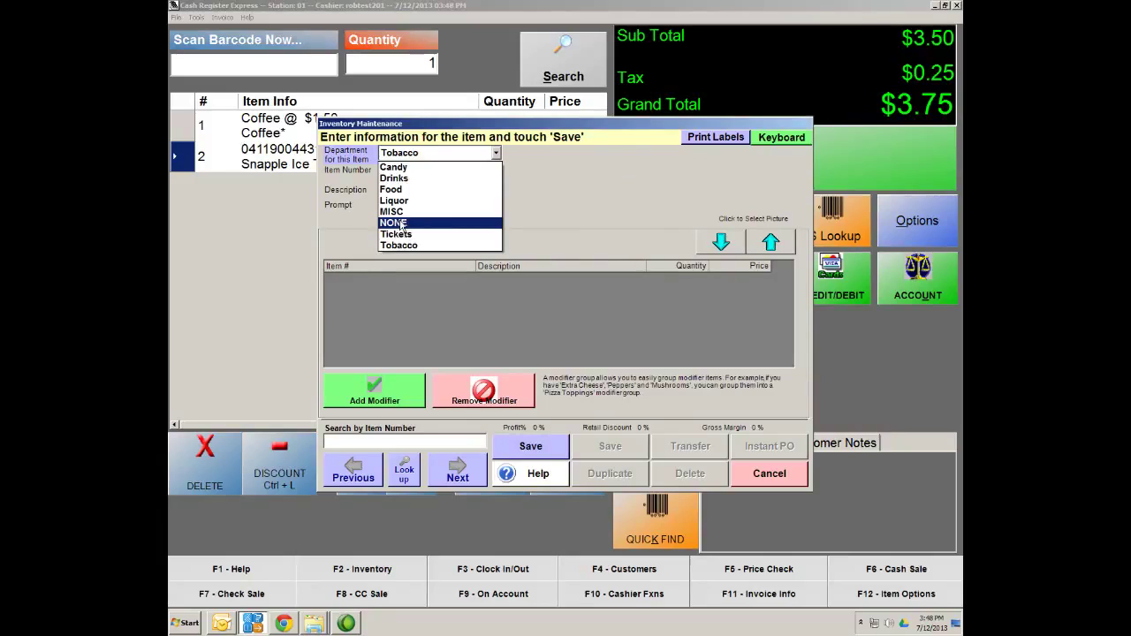
pyautogui.click(399, 224)
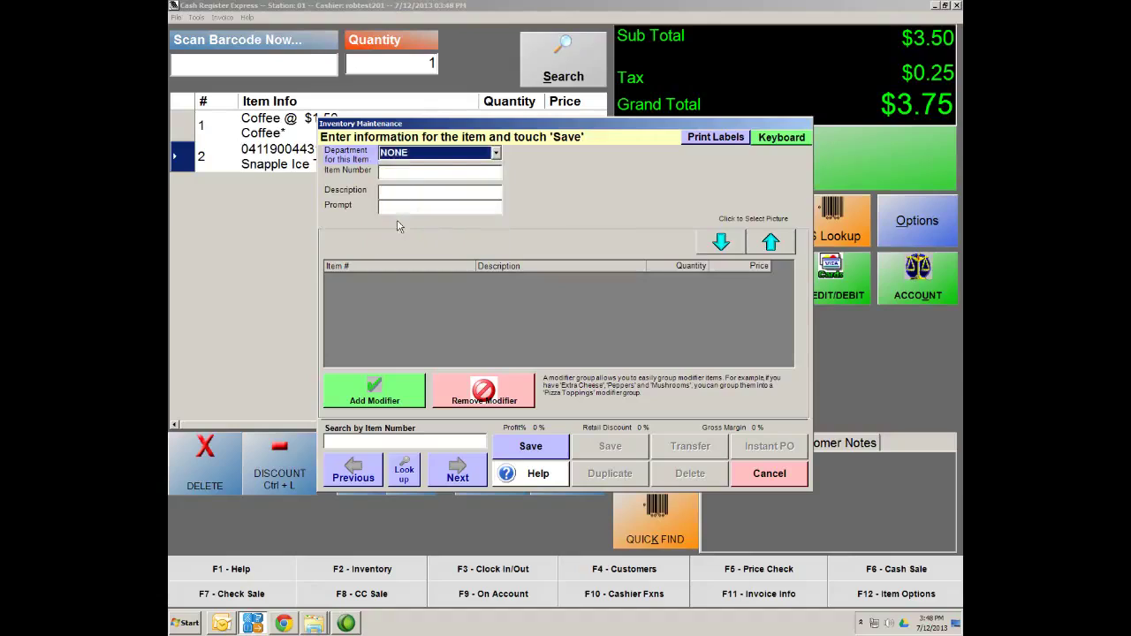
# Enter item number 'Coffee Siz', description 'Coffee', prompt 'What size cup would you like?', and save
pyautogui.click(411, 170)
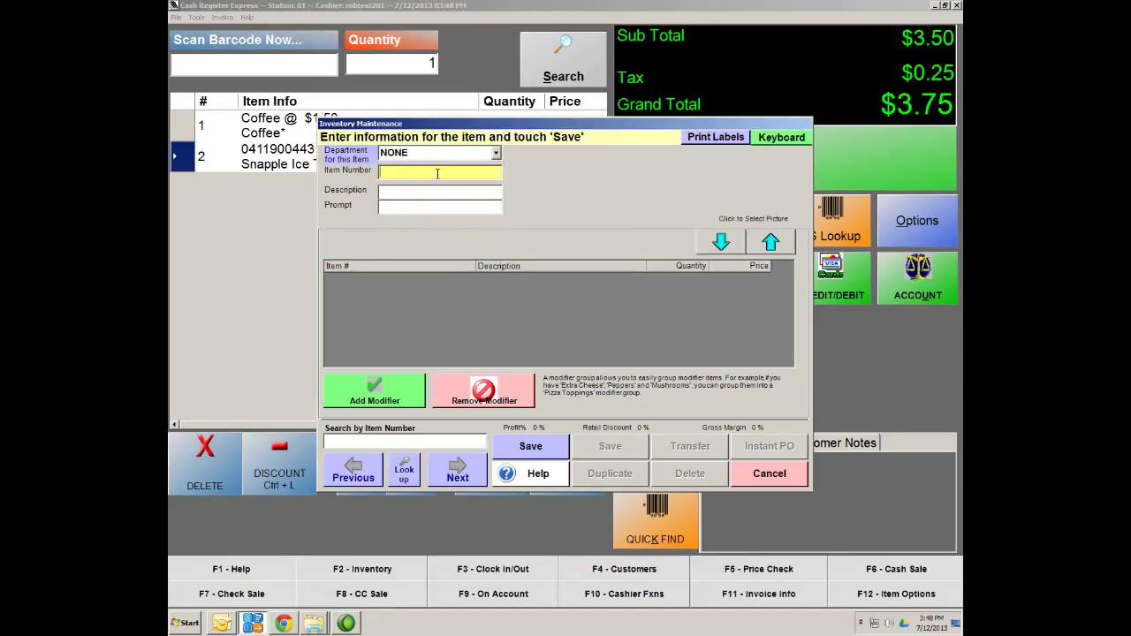
pyautogui.write('Coffee')
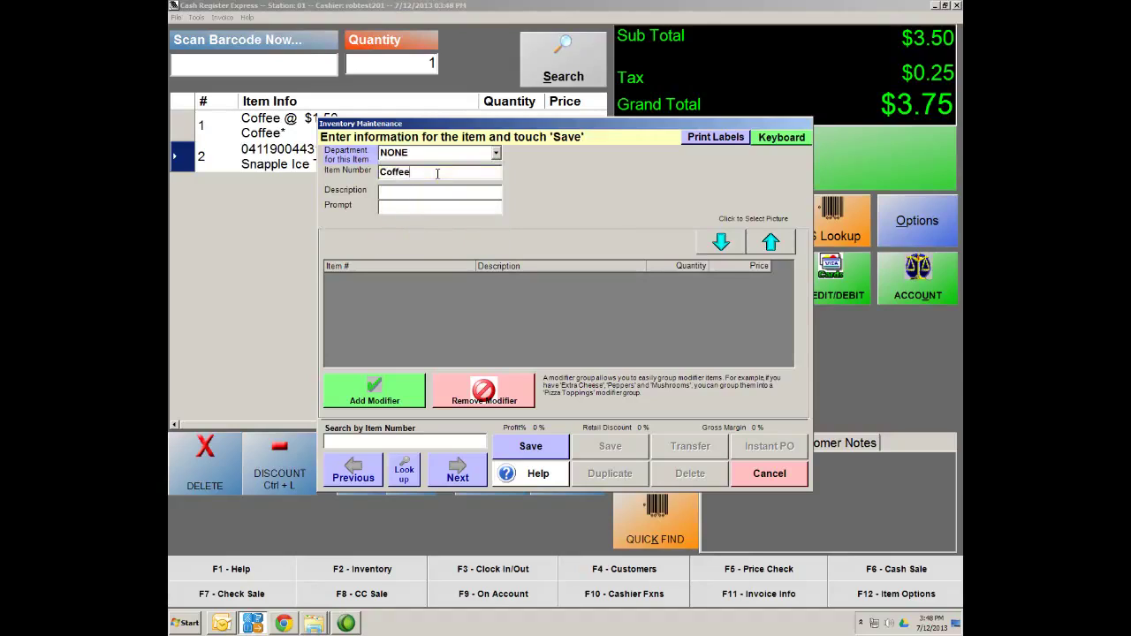
pyautogui.write(' Sizes')
pyautogui.press('Tab')
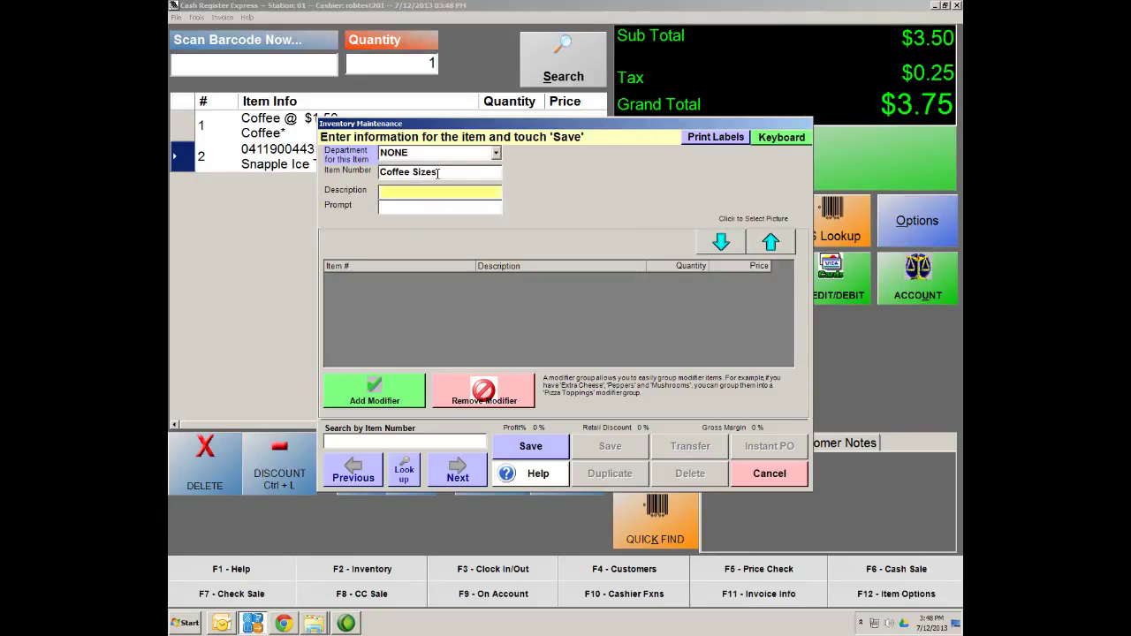
pyautogui.write('Coff')
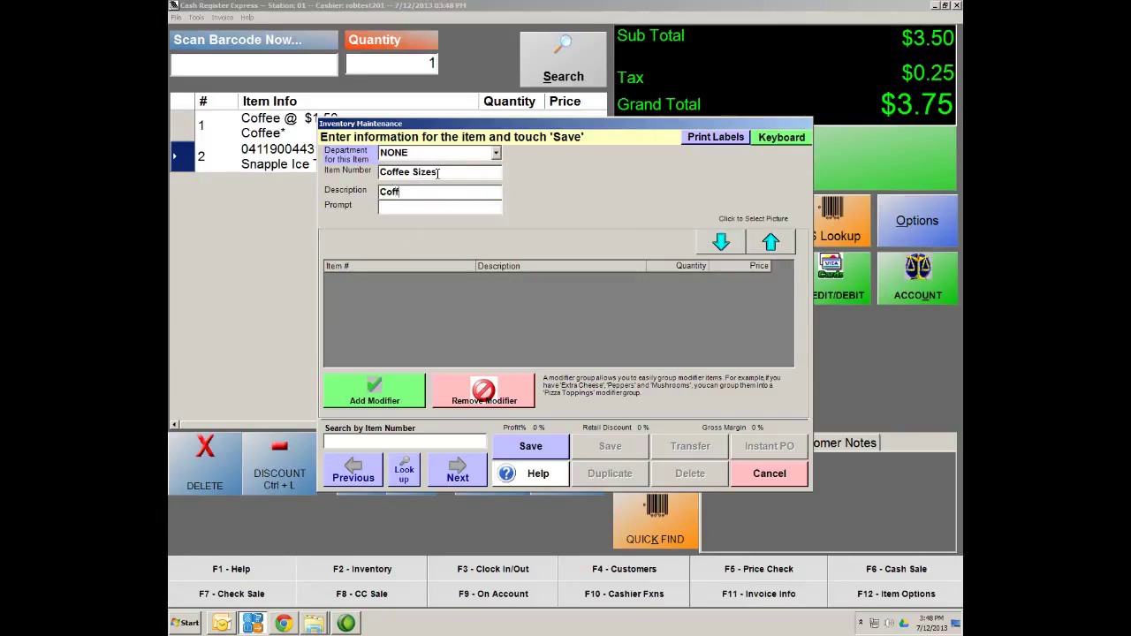
pyautogui.write('ee Sizes')
pyautogui.click(422, 208)
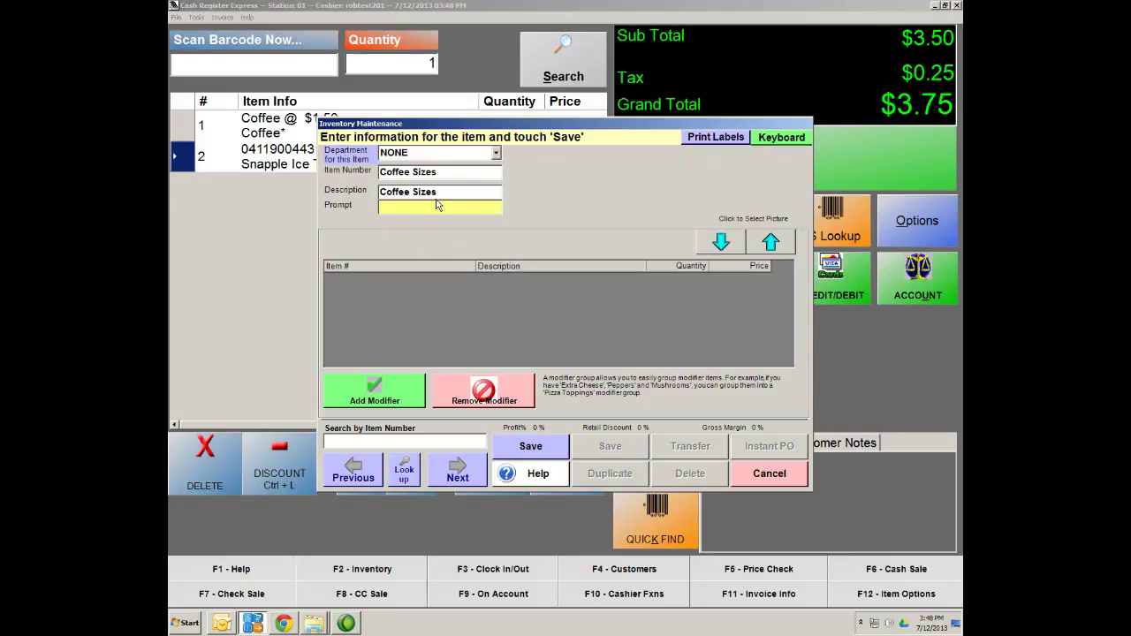
pyautogui.write('Wh')
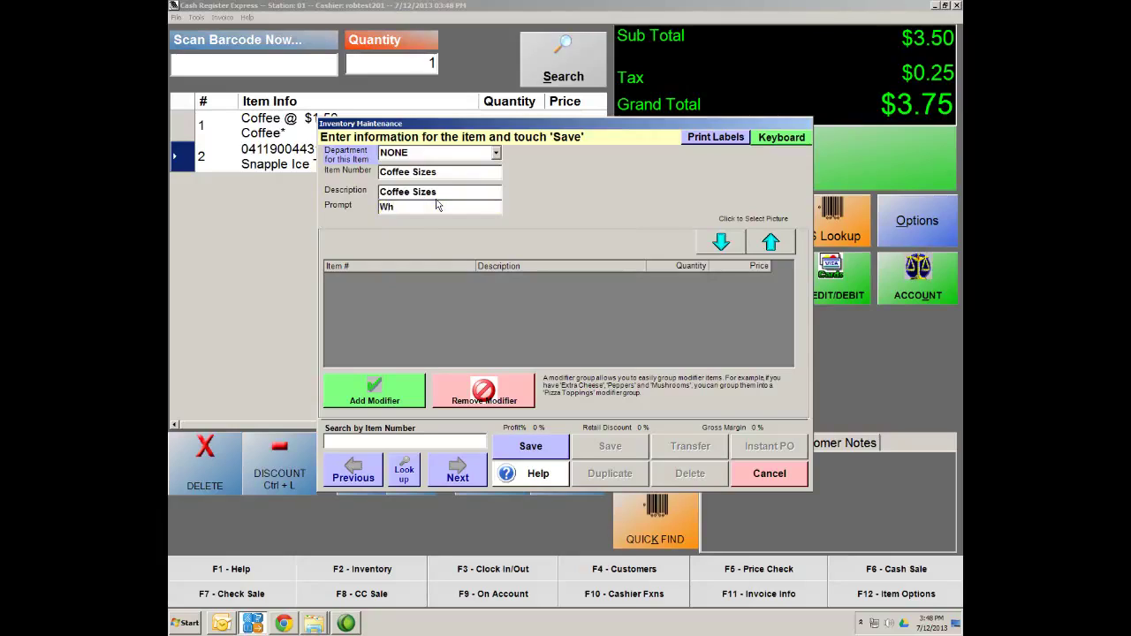
pyautogui.write('at size cup would you like?')
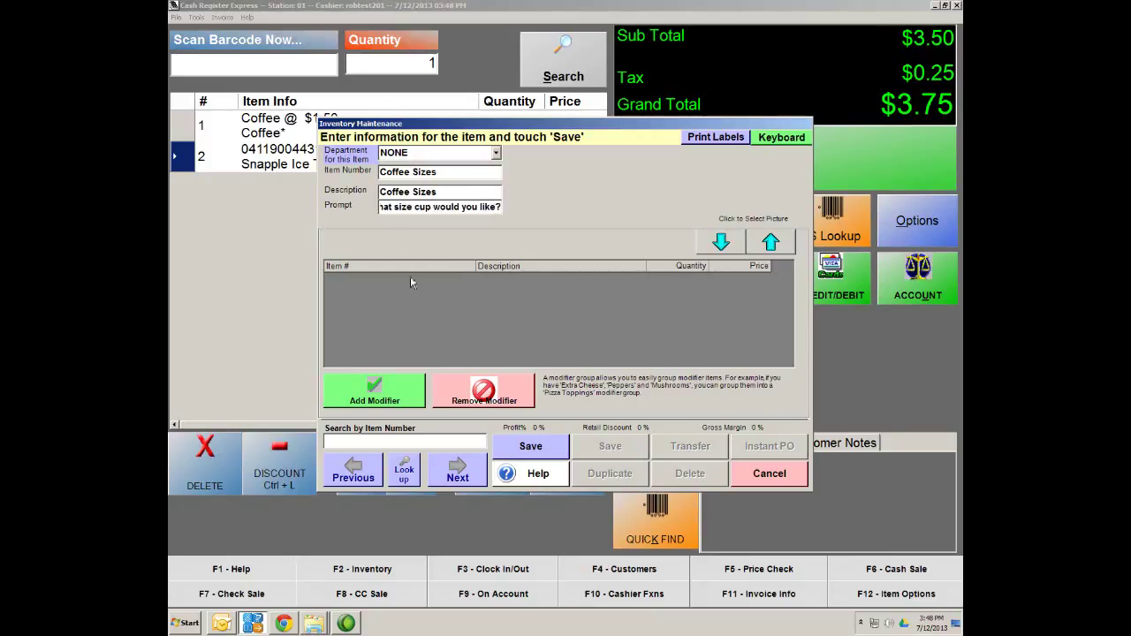
pyautogui.click(553, 452)
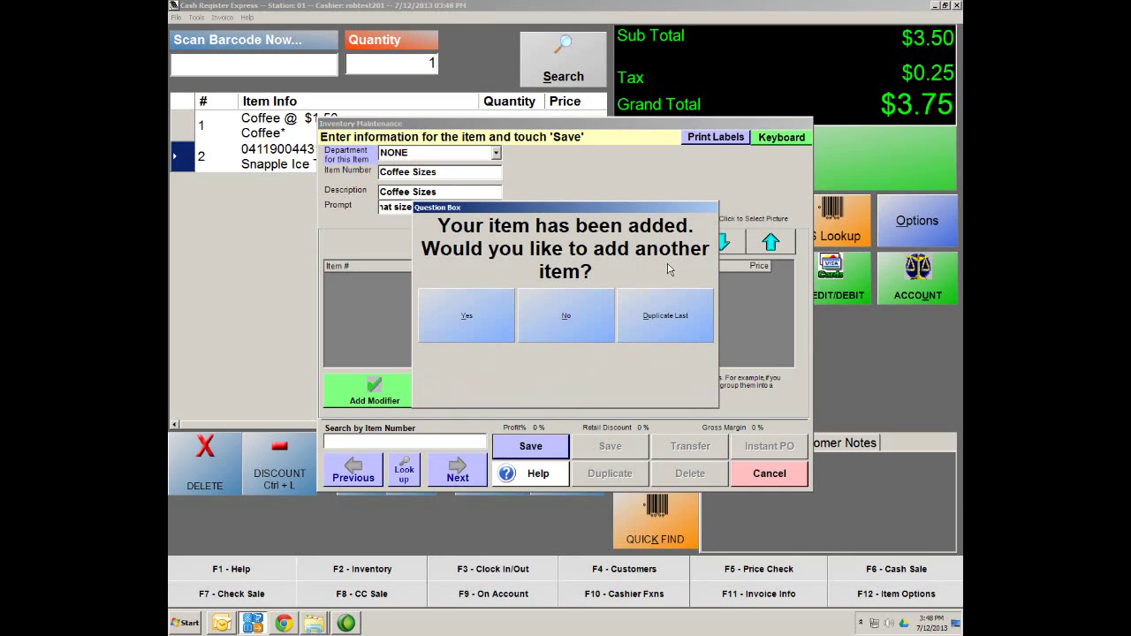
# Start a new standard item with the number and description Small
pyautogui.click(446, 334)
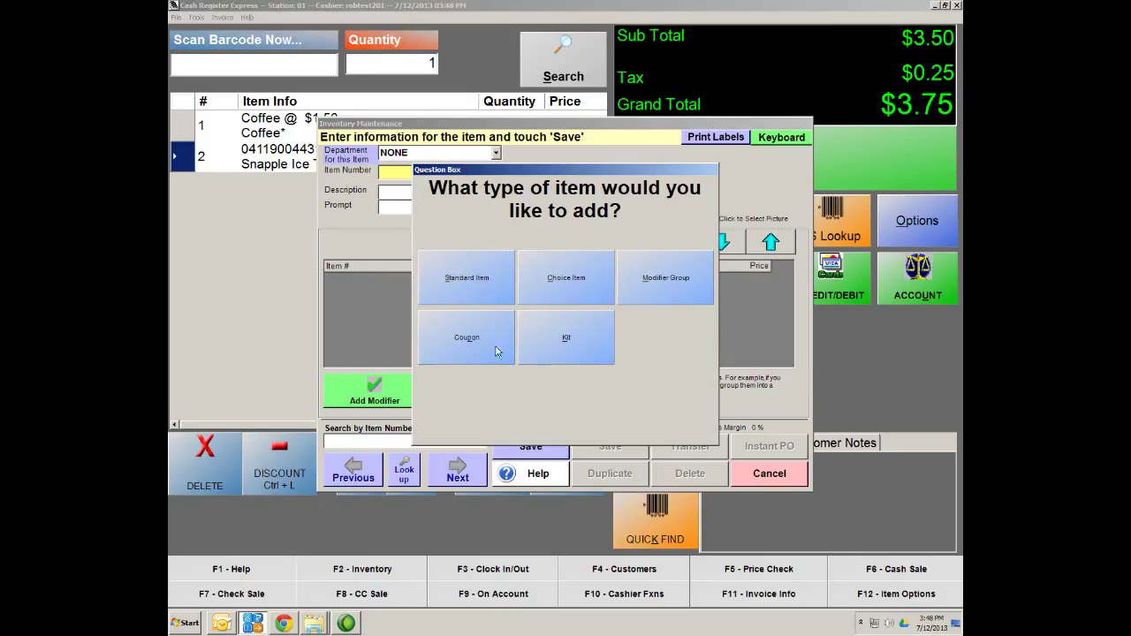
pyautogui.click(467, 289)
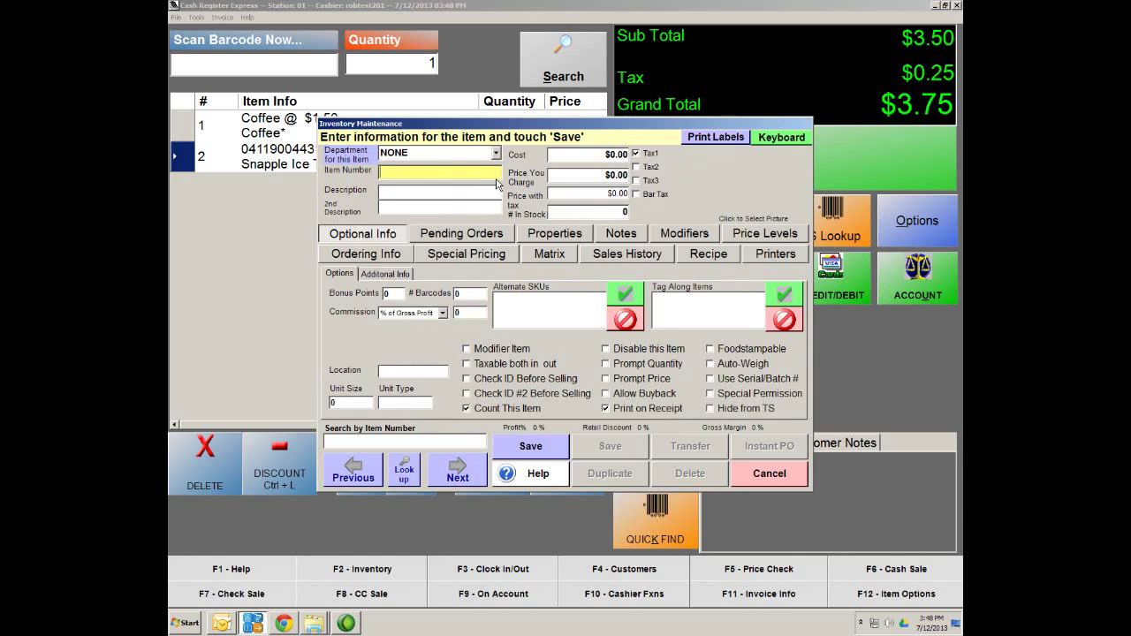
pyautogui.write('Sam')
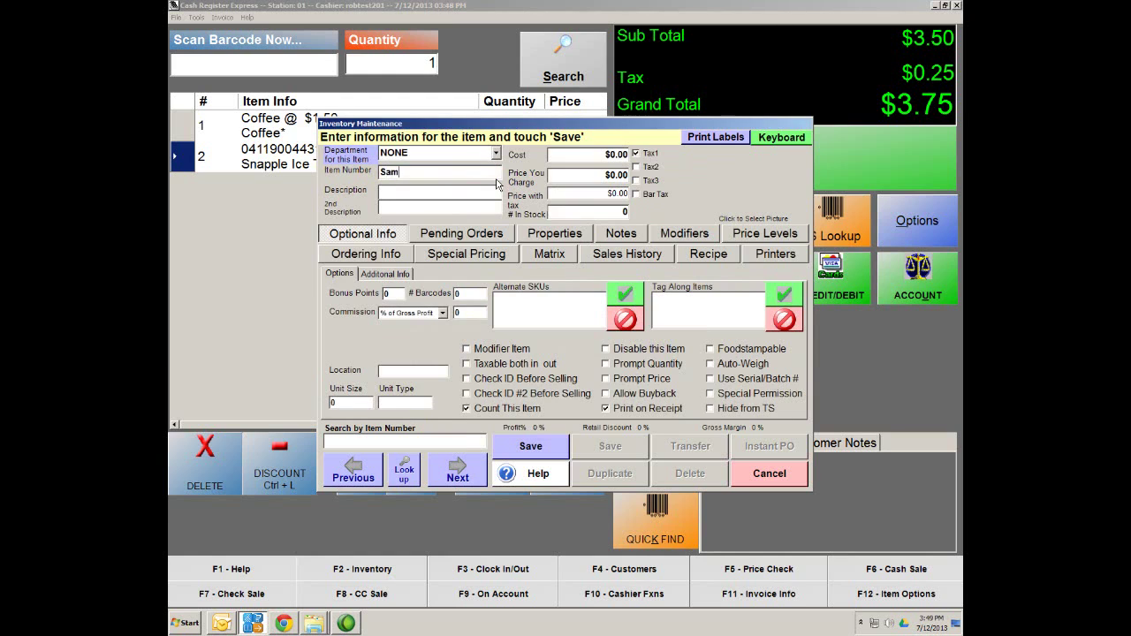
pyautogui.write('all')
pyautogui.press('Tab')
pyautogui.write('Sma')
# Enter the Small item's cost as $0.85 and its price as $1.00
pyautogui.click(610, 156)
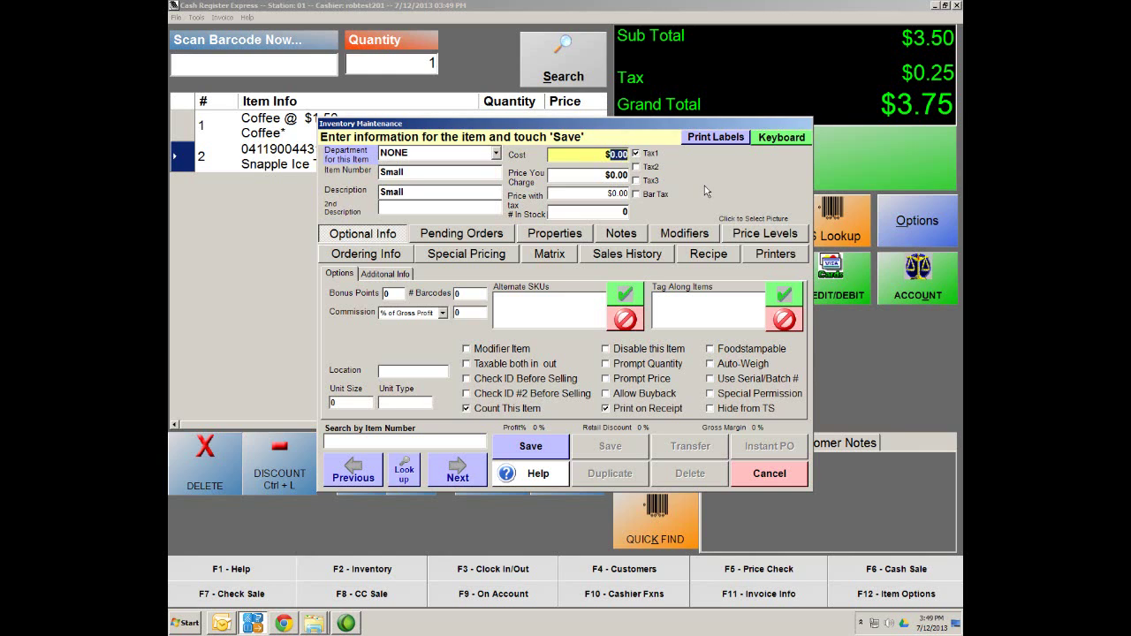
pyautogui.write('85')
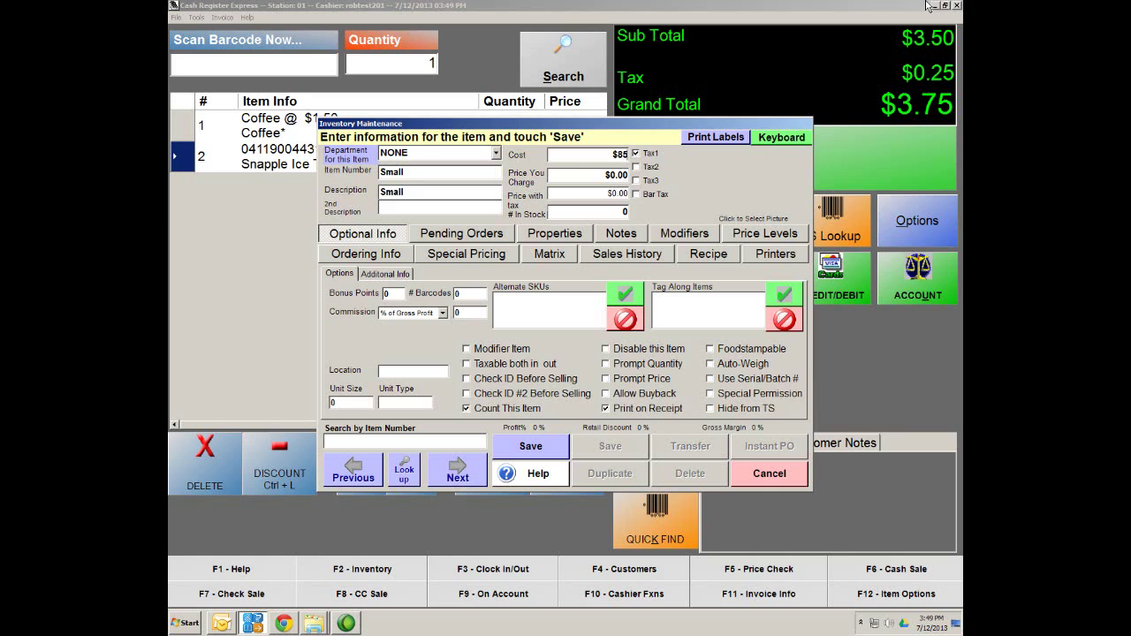
pyautogui.click(609, 174)
pyautogui.write('1.')
pyautogui.click(607, 152)
pyautogui.write('.85')
pyautogui.click(600, 174)
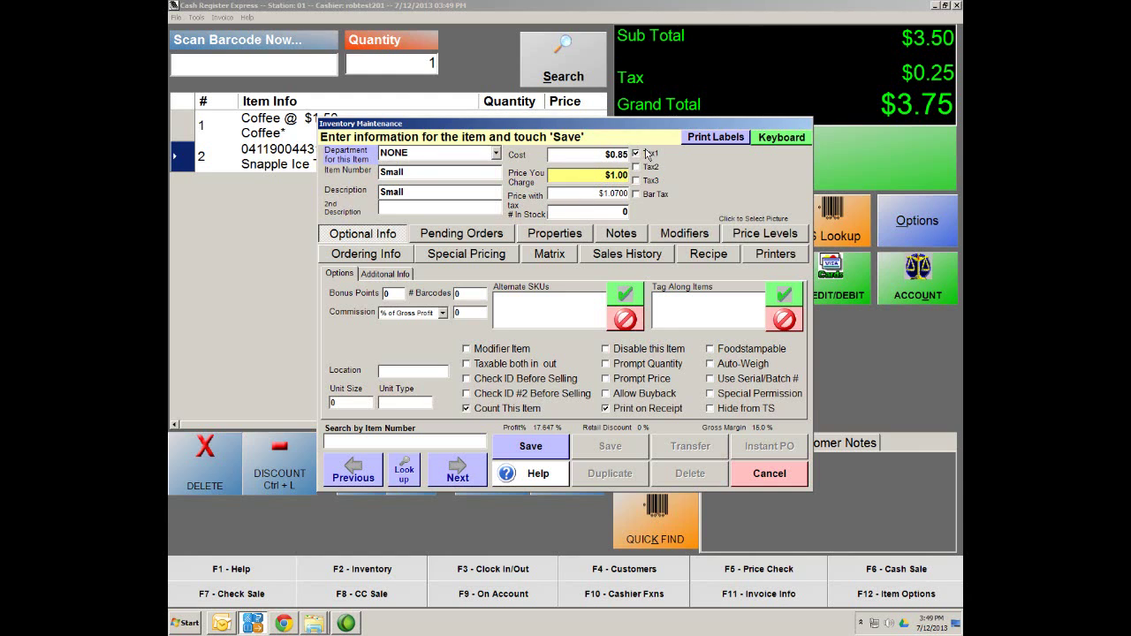
# Apply Tax1, mark Small as a modifier item, save it, and choose to add another item
pyautogui.click(636, 154)
pyautogui.click(484, 352)
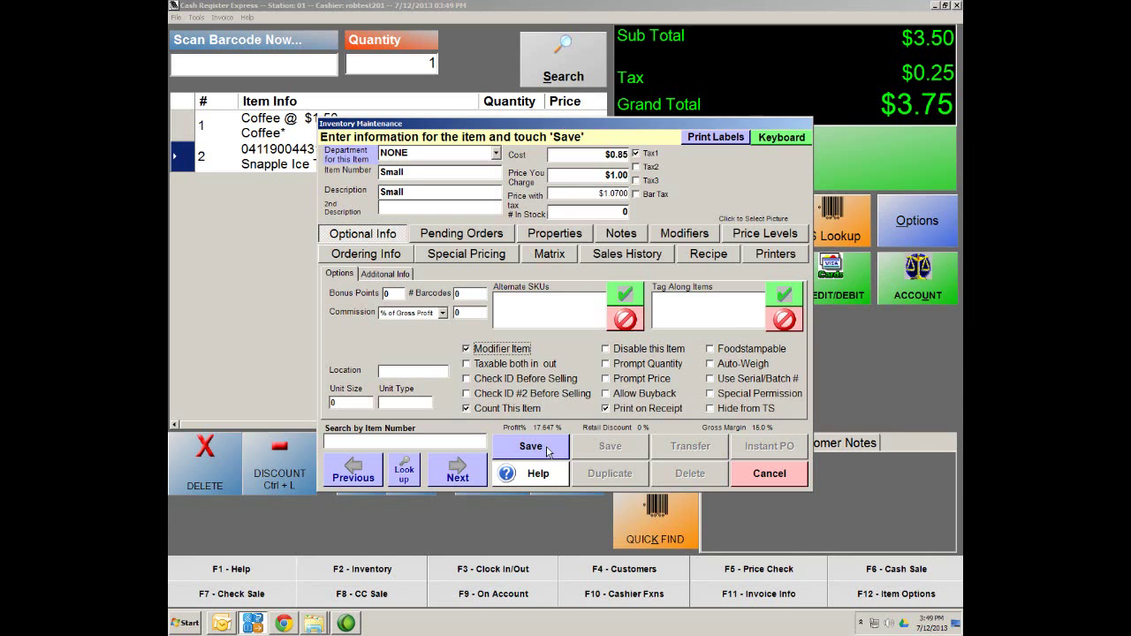
pyautogui.click(547, 449)
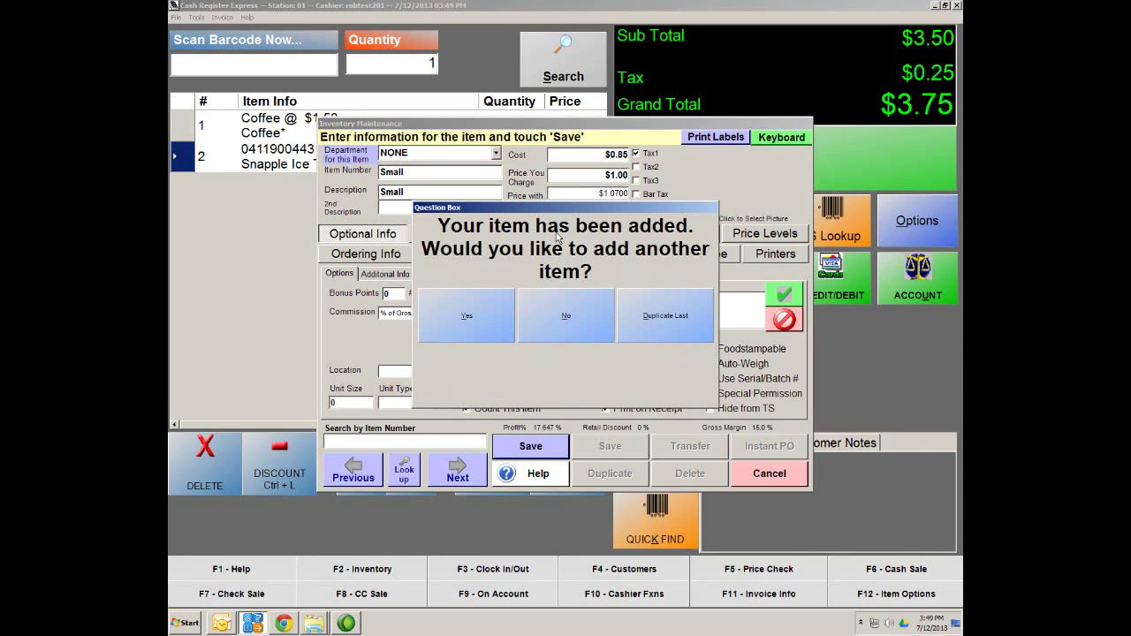
pyautogui.click(455, 326)
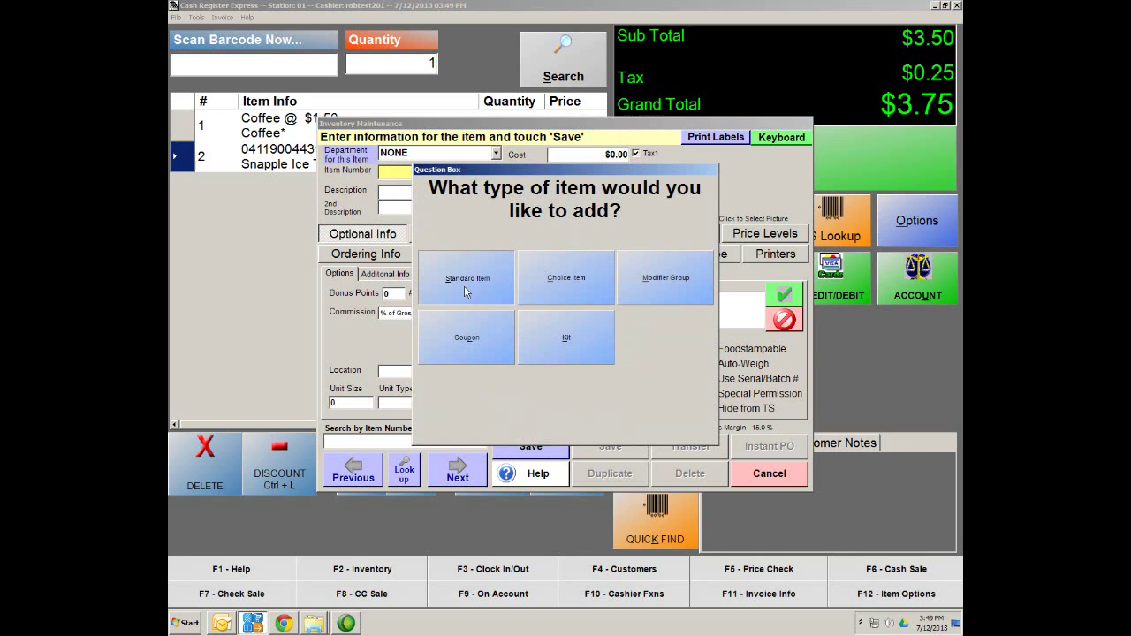
# Create a standard item Medium Cup with price $1.50 and cost $0.95
pyautogui.click(465, 292)
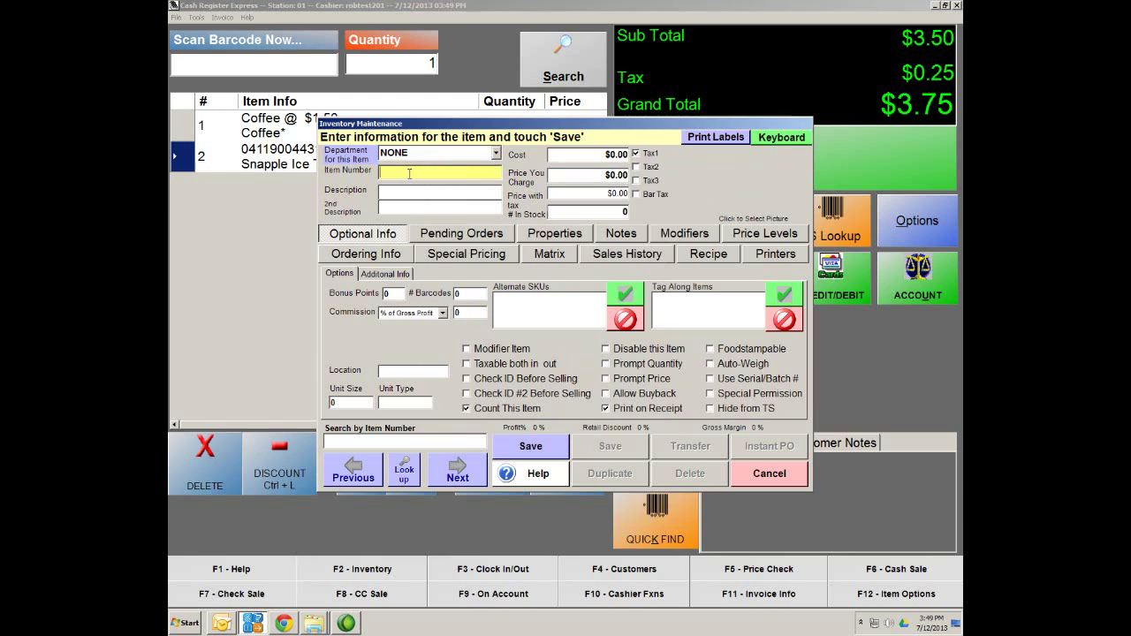
pyautogui.write('Medi')
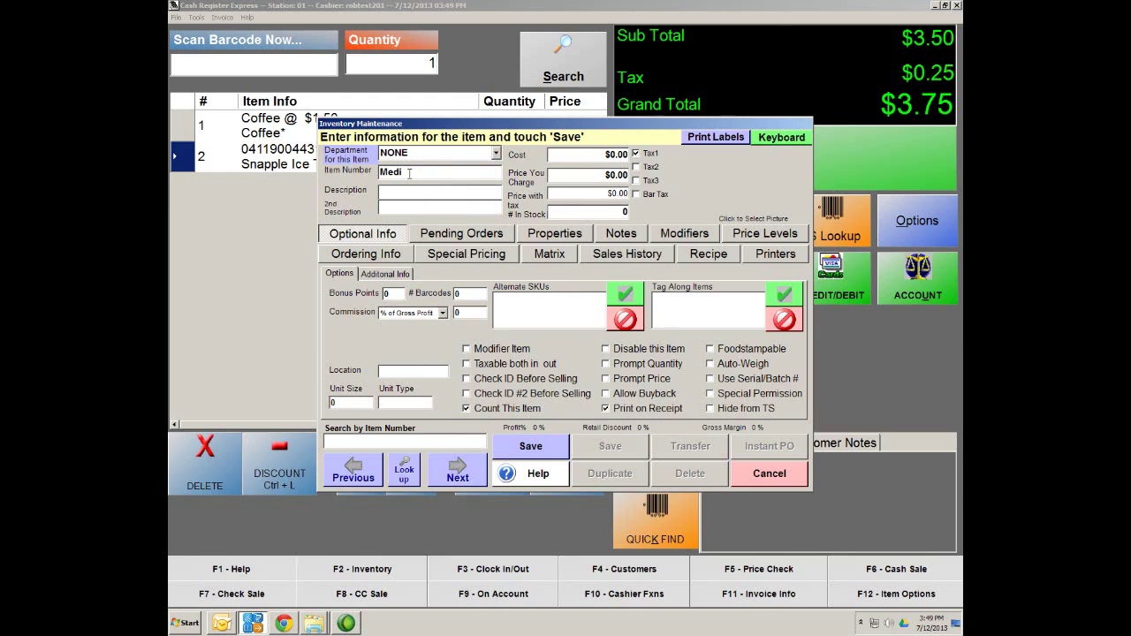
pyautogui.write('um')
pyautogui.write(' Cup')
pyautogui.write('Medi')
pyautogui.write('umk')
pyautogui.click(614, 176)
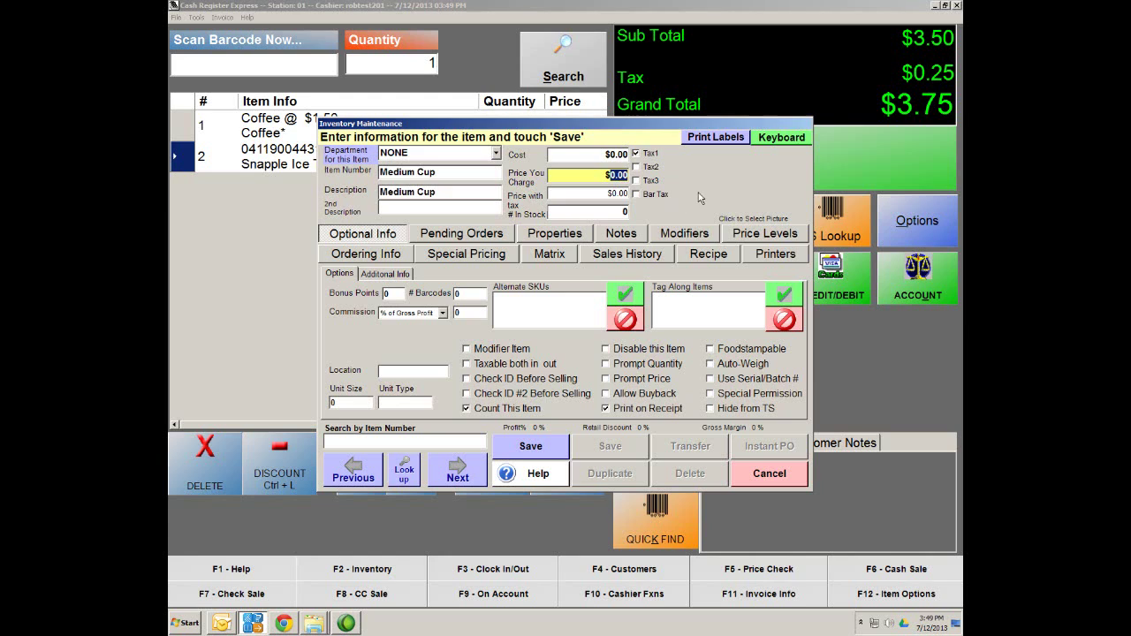
pyautogui.write('1.50')
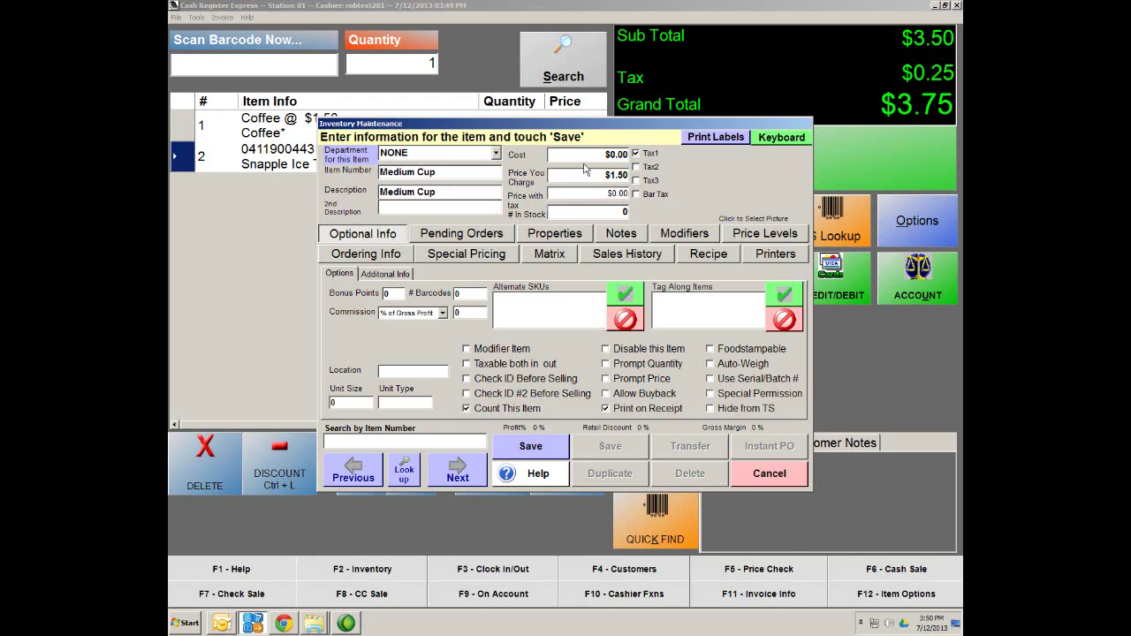
pyautogui.click(612, 155)
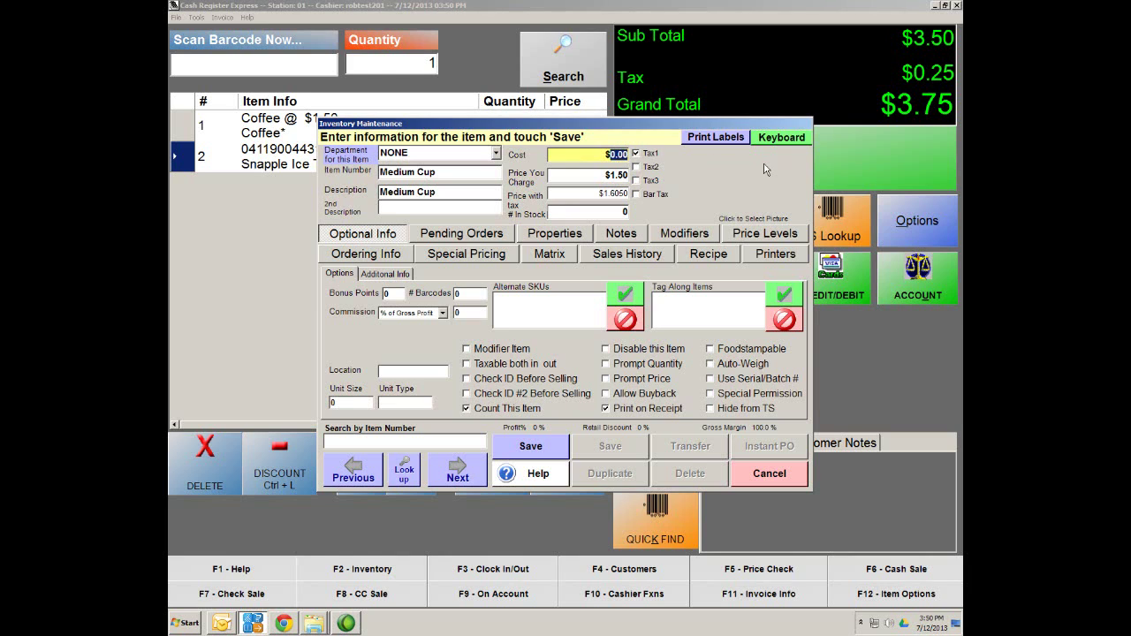
pyautogui.write('95')
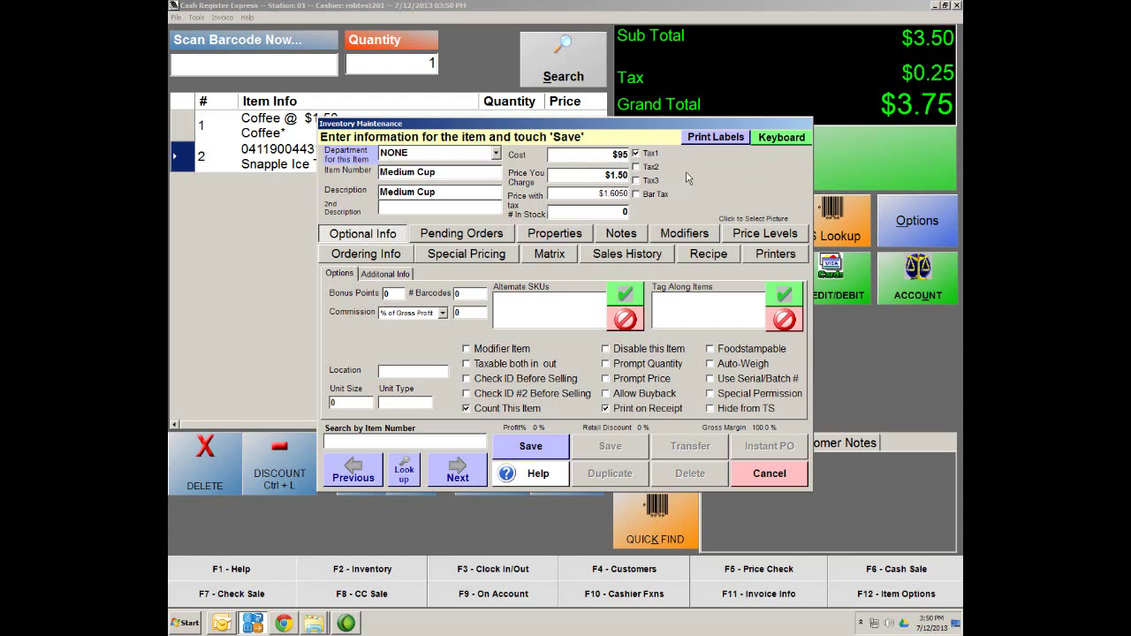
# Mark Medium Cup as a modifier item, save it, and choose to add another item
pyautogui.click(579, 191)
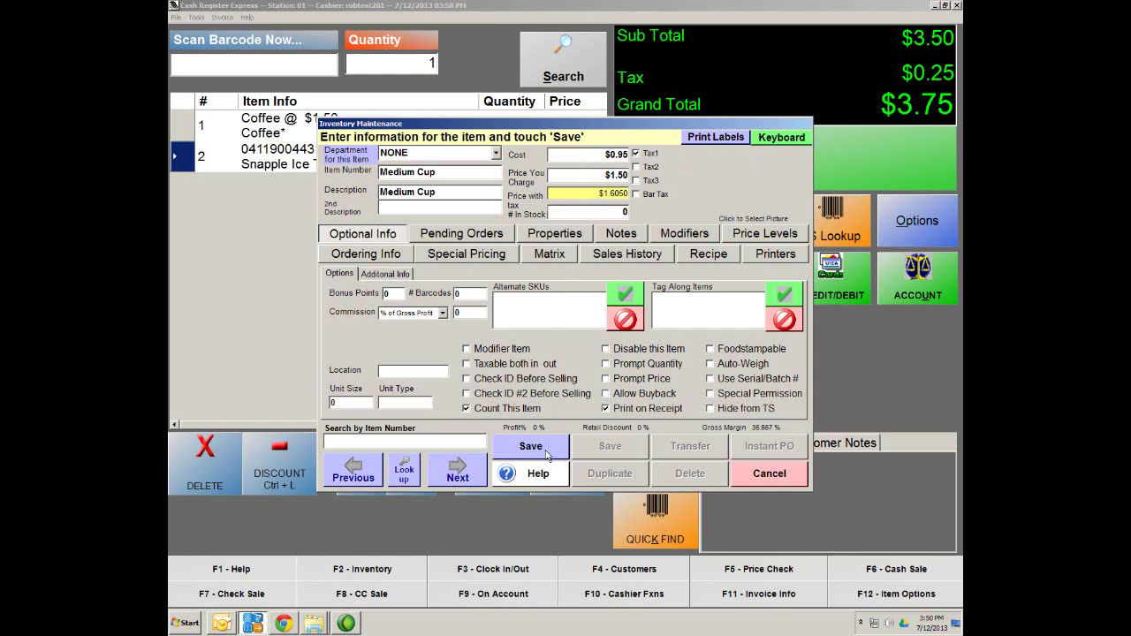
pyautogui.click(482, 350)
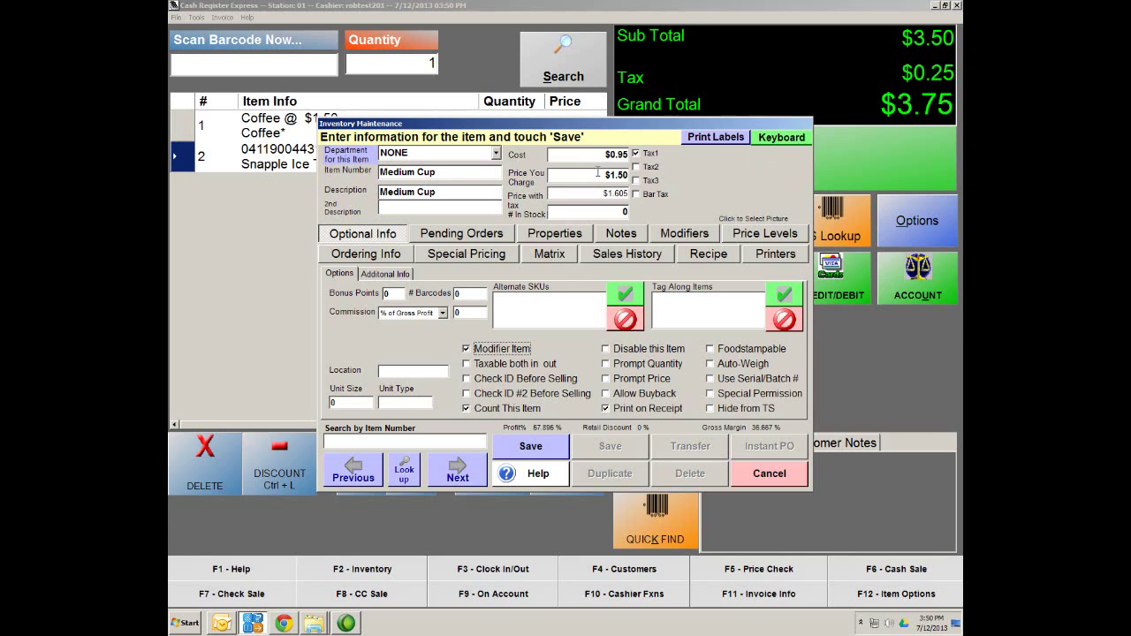
pyautogui.click(530, 448)
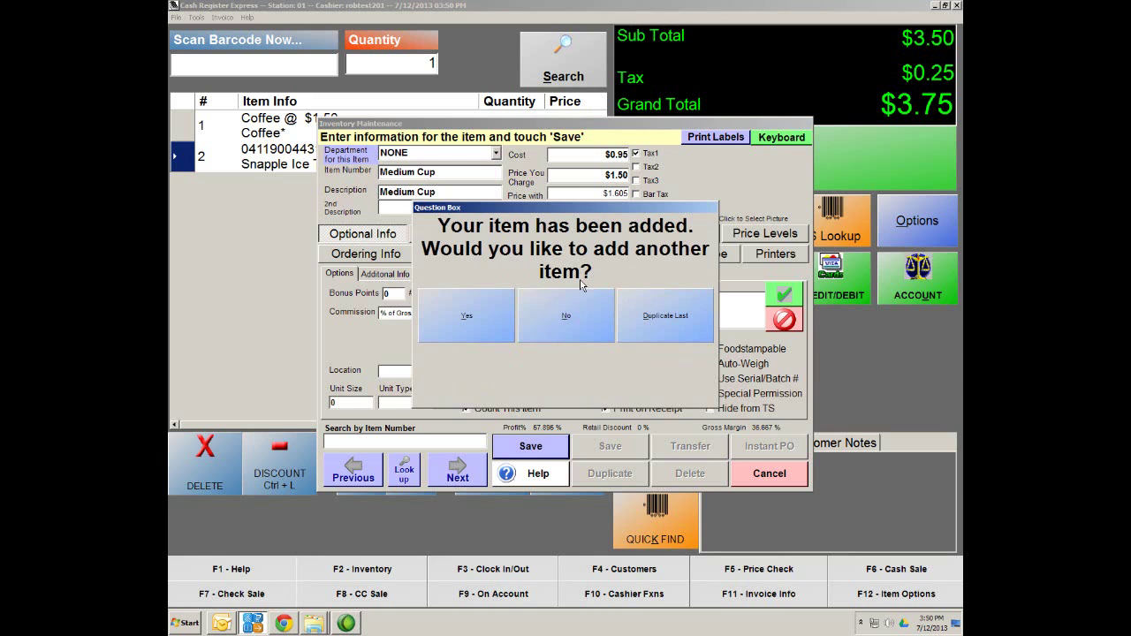
pyautogui.click(477, 324)
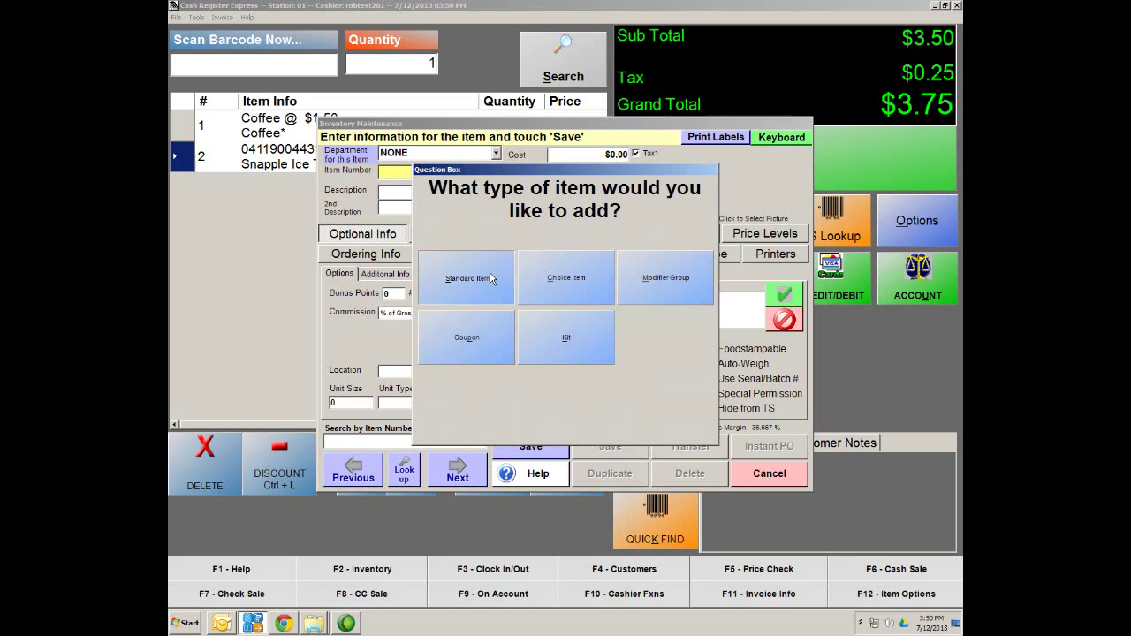
# Create a standard item with the number and description Large Cup
pyautogui.click(468, 286)
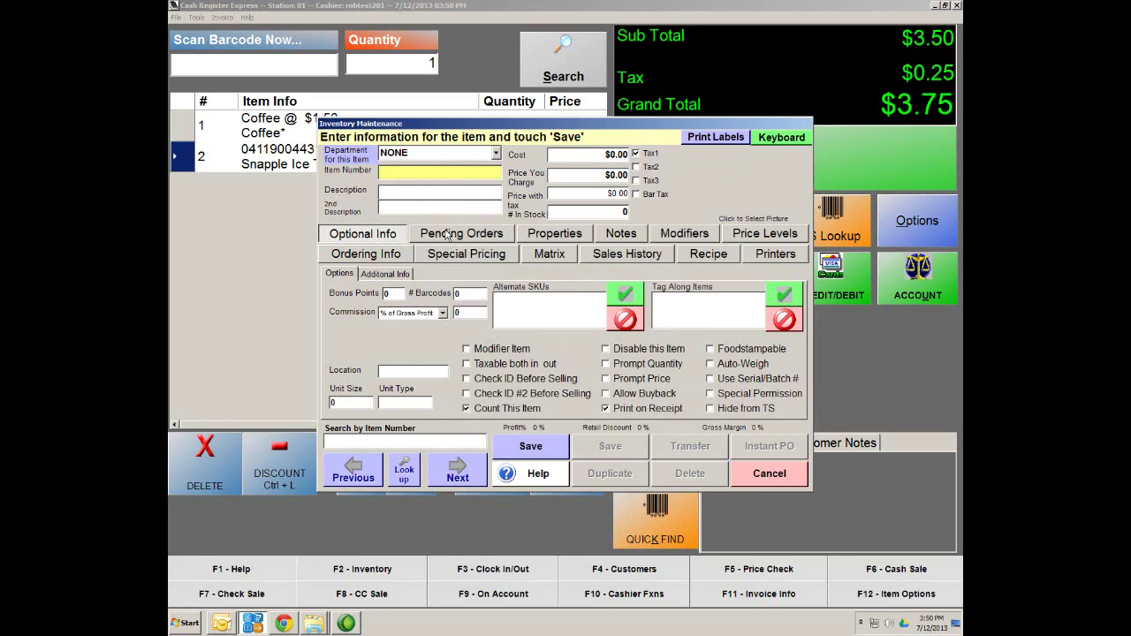
pyautogui.write('Large')
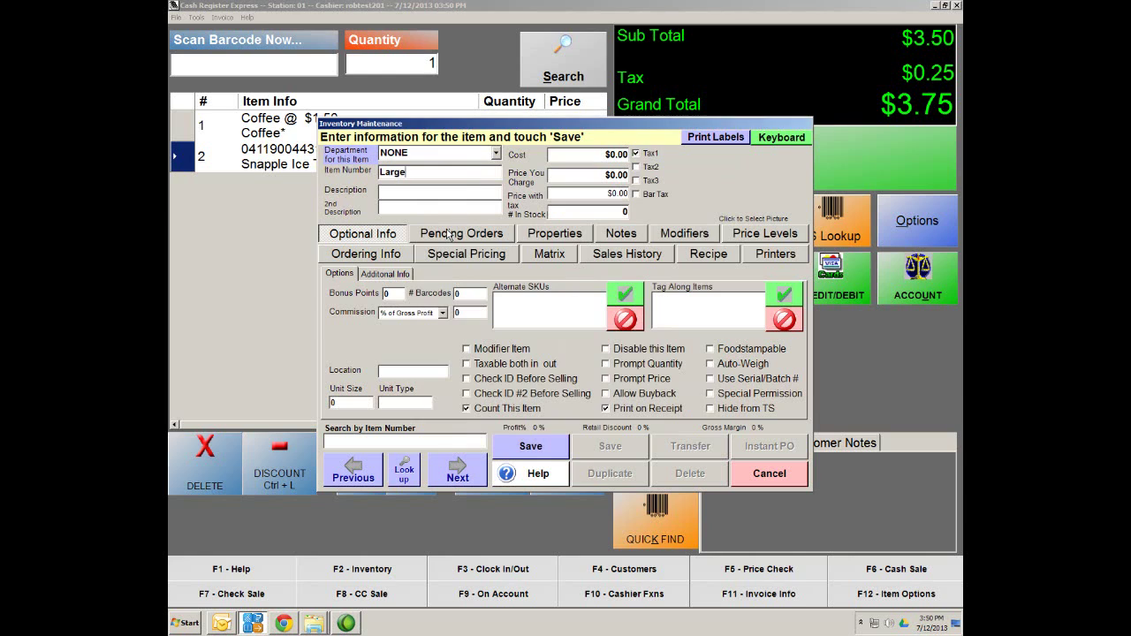
pyautogui.press('Tab')
pyautogui.write('Larger')
pyautogui.press('BackSpace')
pyautogui.click(422, 173)
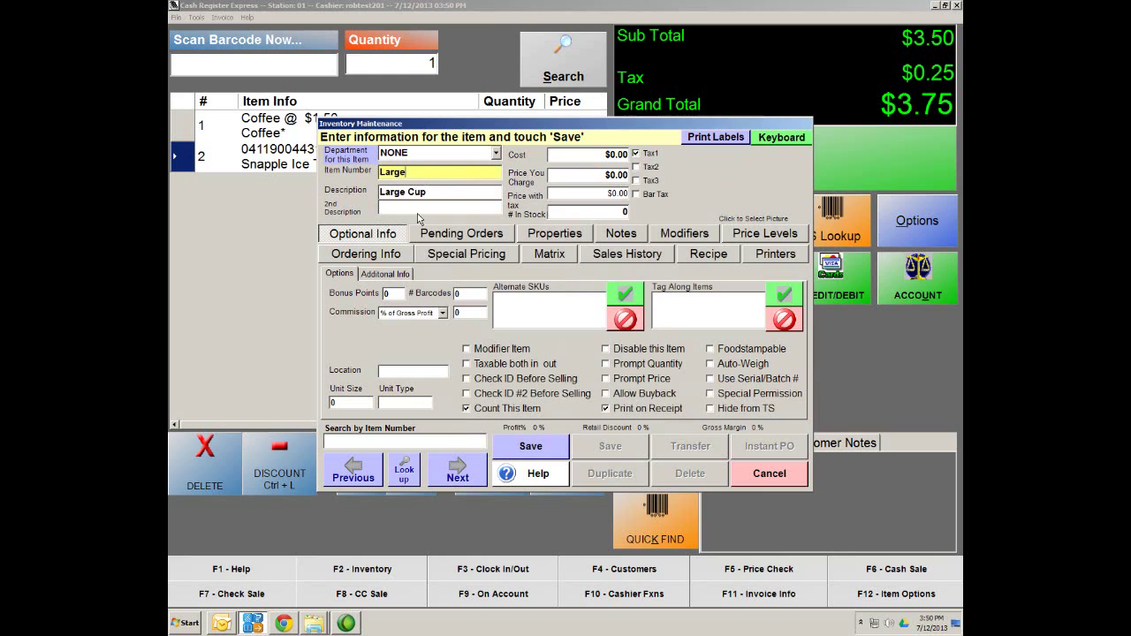
pyautogui.write('Cup')
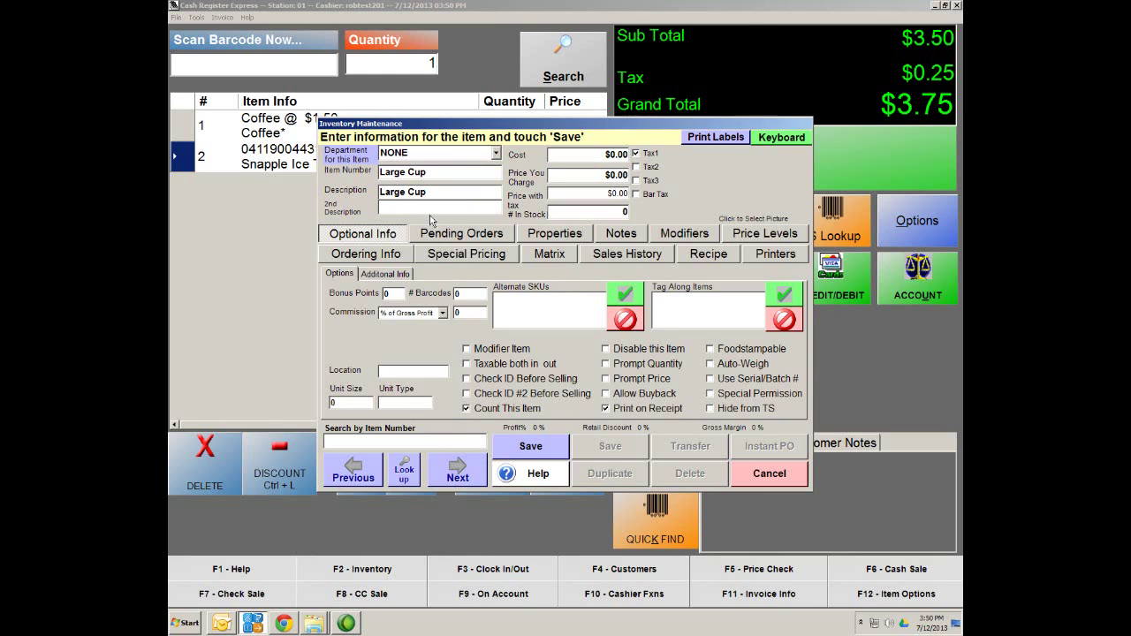
# Set Large Cup's price to $2.00 and cost to $1.00, save, and decline adding another item
pyautogui.click(610, 174)
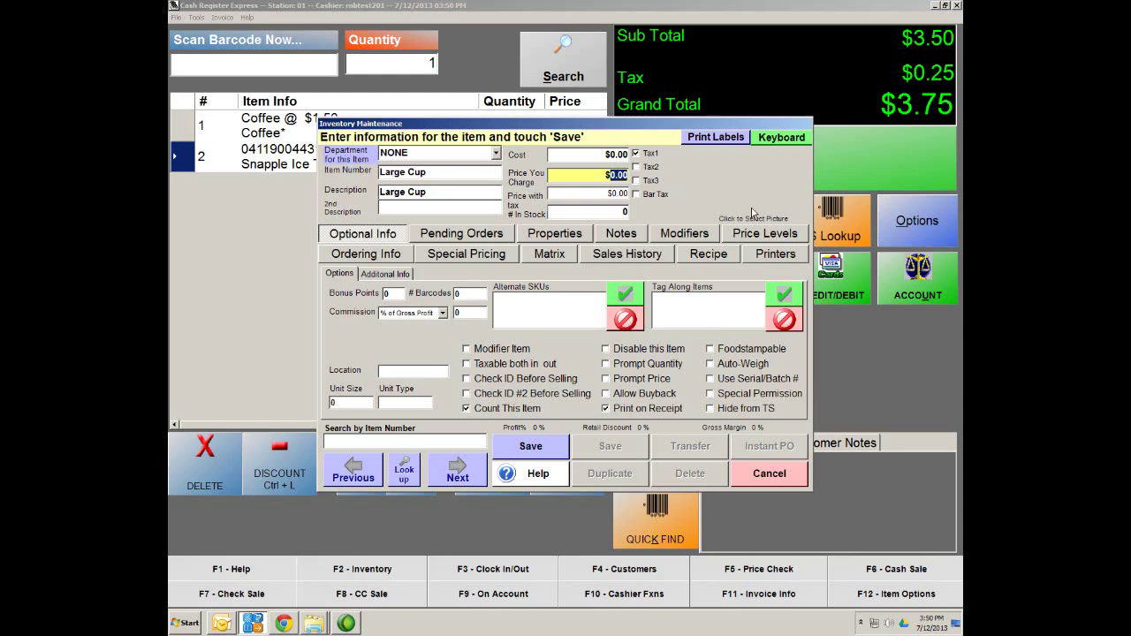
pyautogui.write('200')
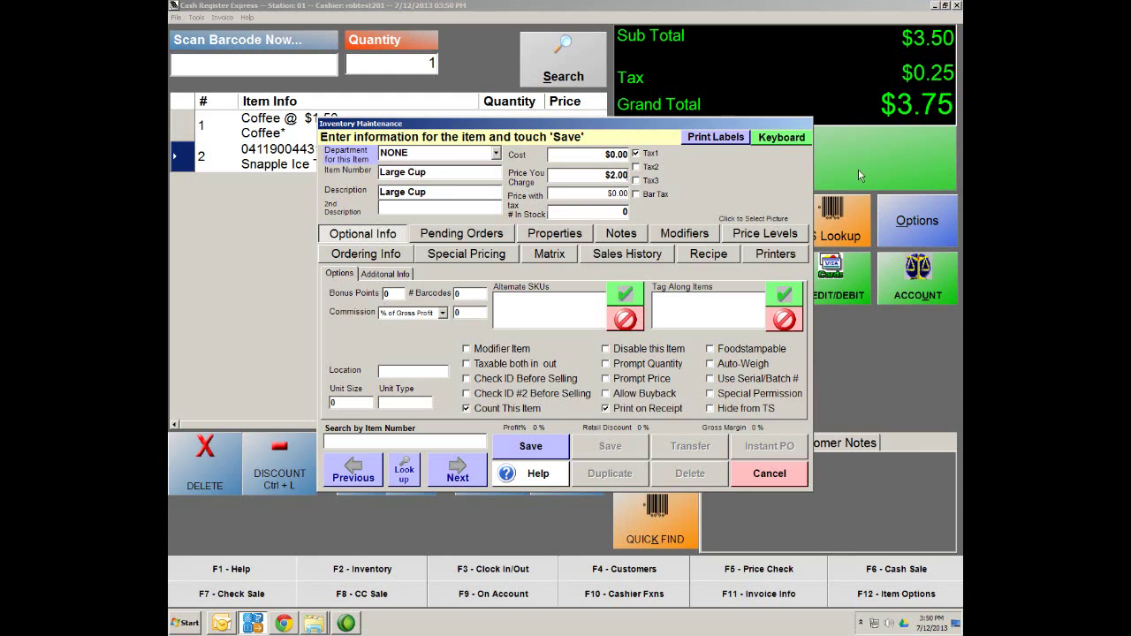
pyautogui.click(616, 155)
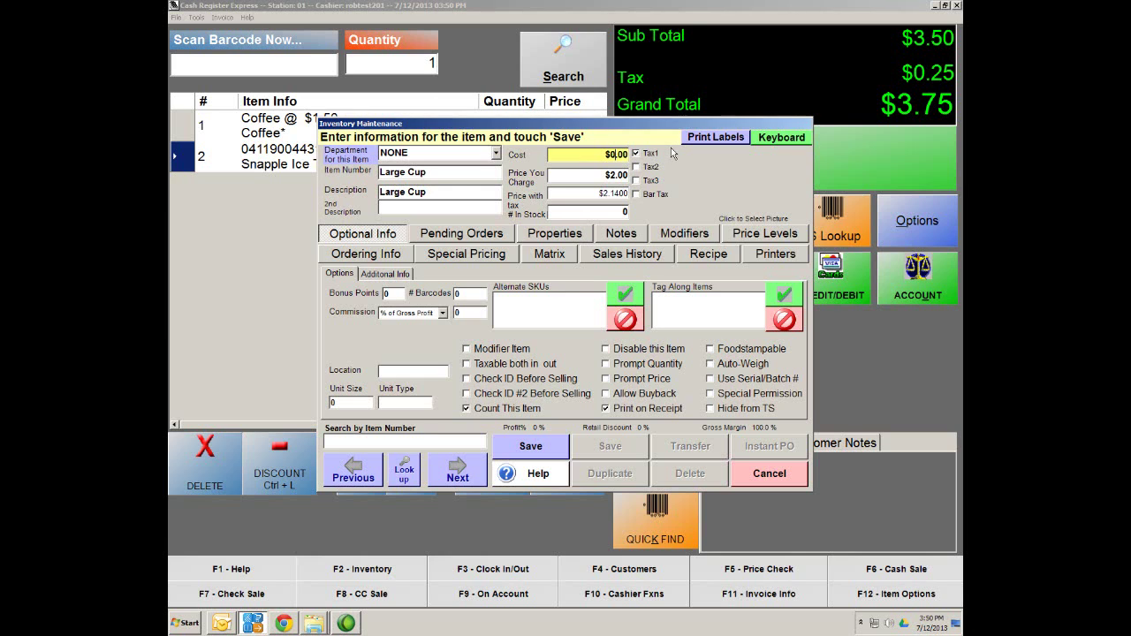
pyautogui.write('100')
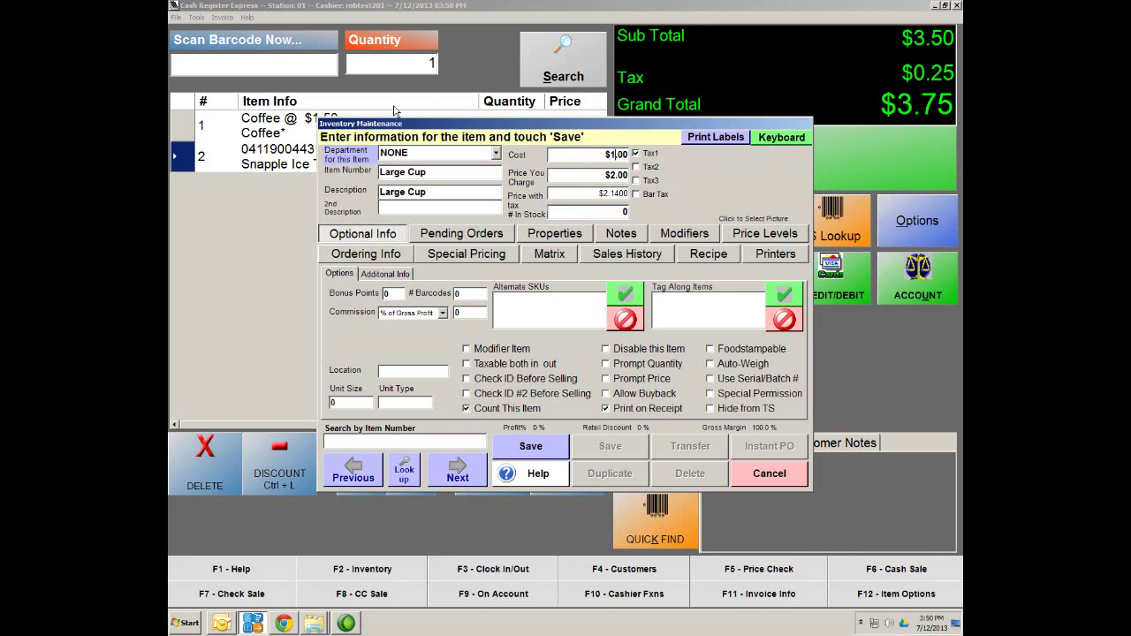
pyautogui.click(530, 447)
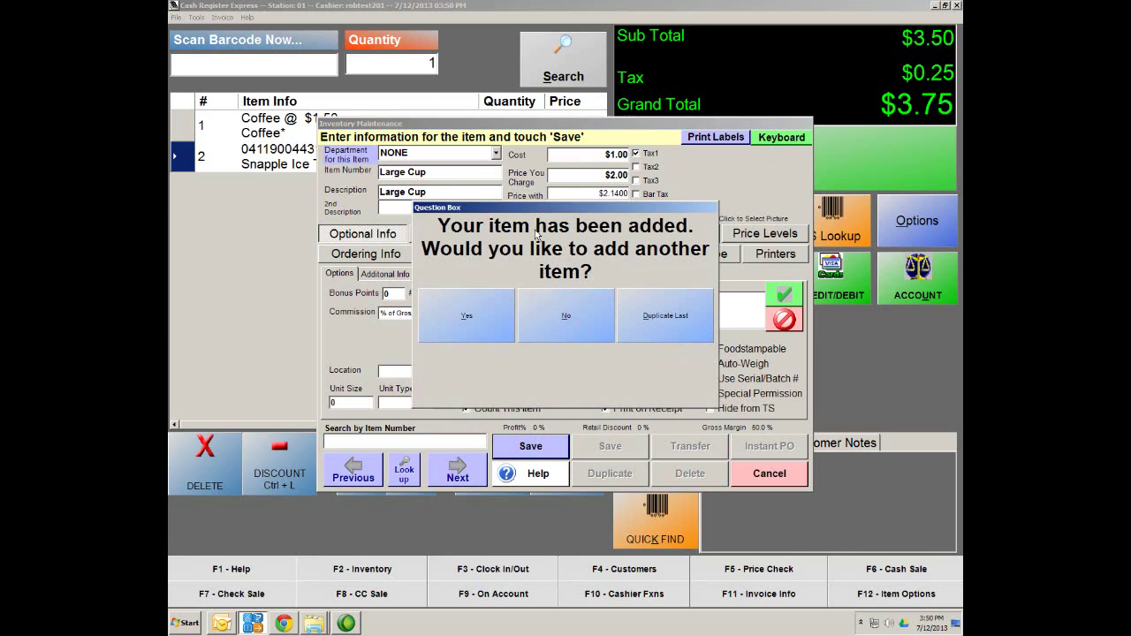
pyautogui.click(564, 319)
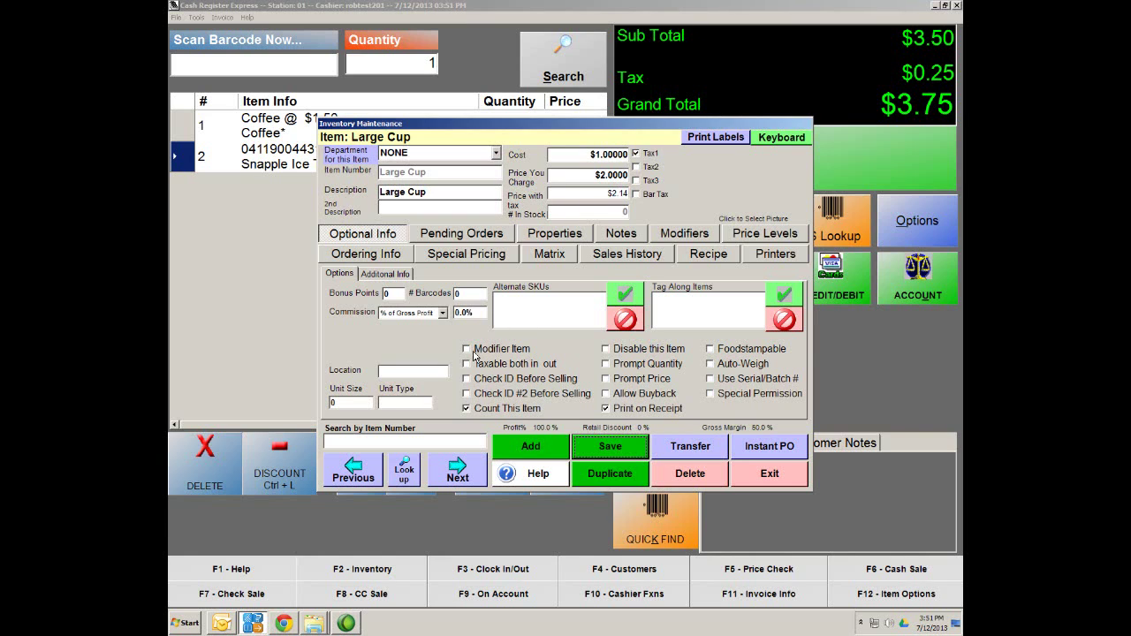
# Flag Large Cup as a modifier item, save it, and bring up the inventory search
pyautogui.click(477, 350)
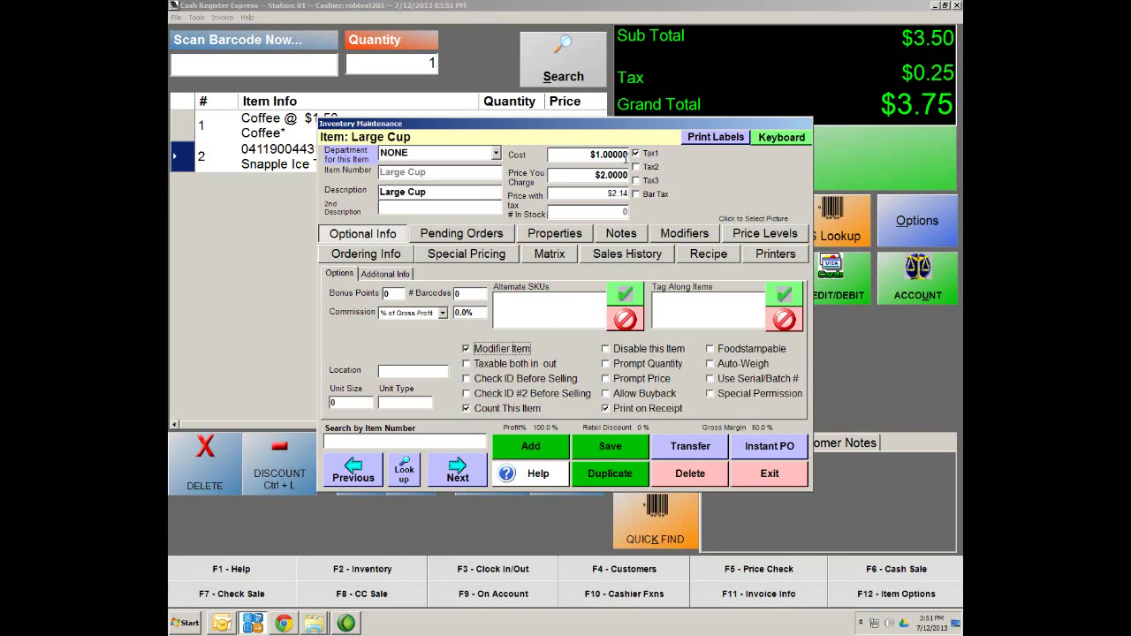
pyautogui.click(620, 452)
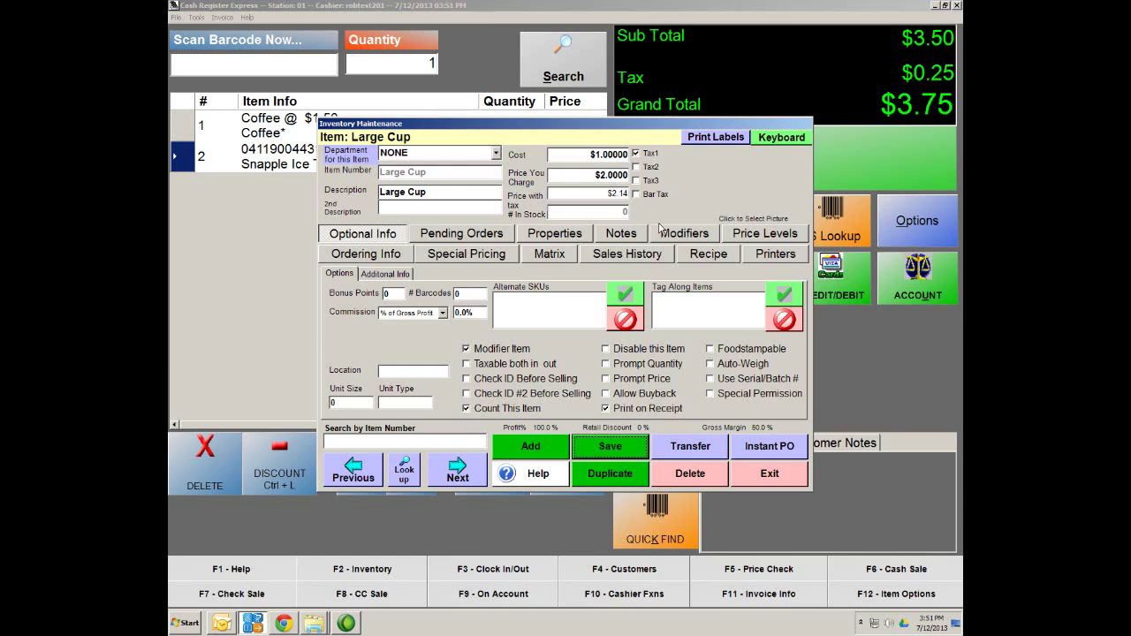
pyautogui.click(401, 471)
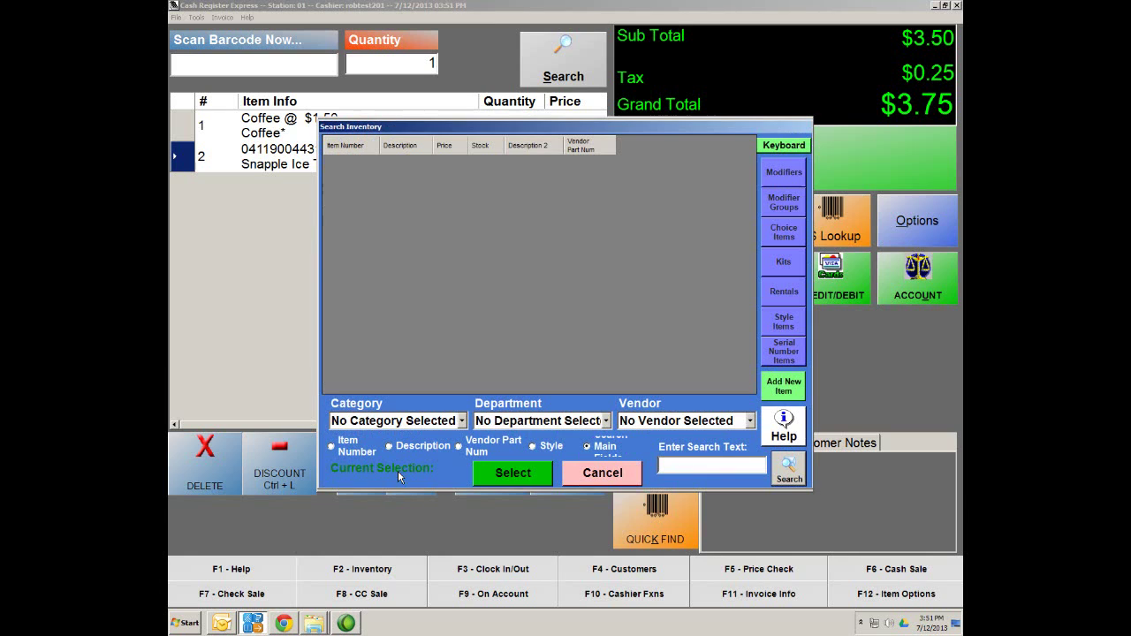
# Add Large Cup, Medium Cup and Small to the Coffee Sizes modifier group and save it
pyautogui.click(777, 205)
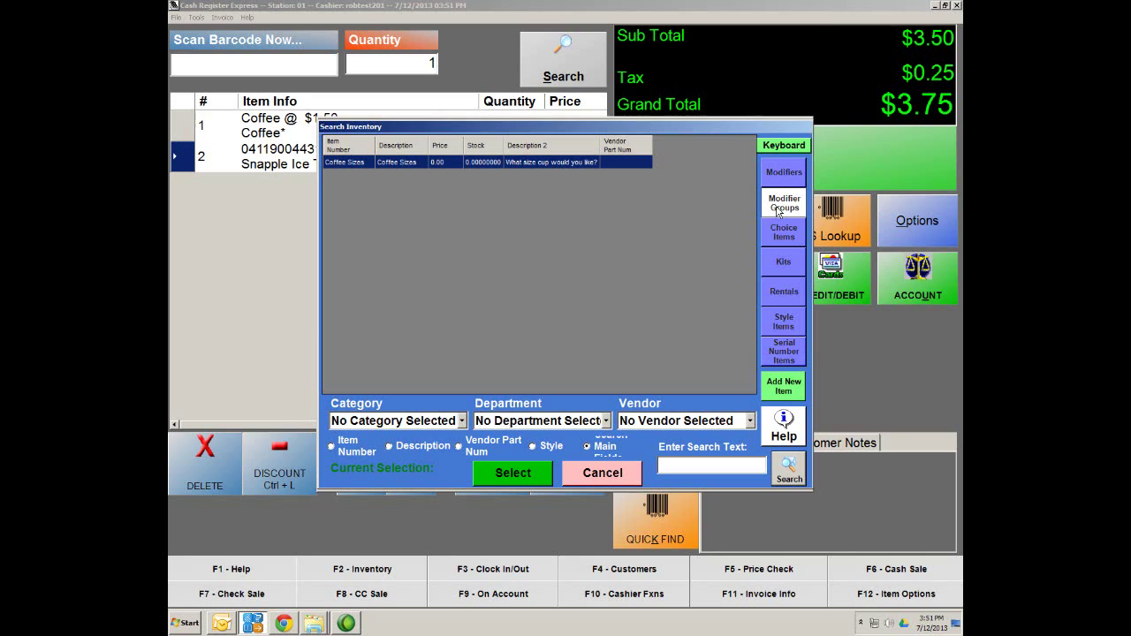
pyautogui.doubleClick(355, 162)
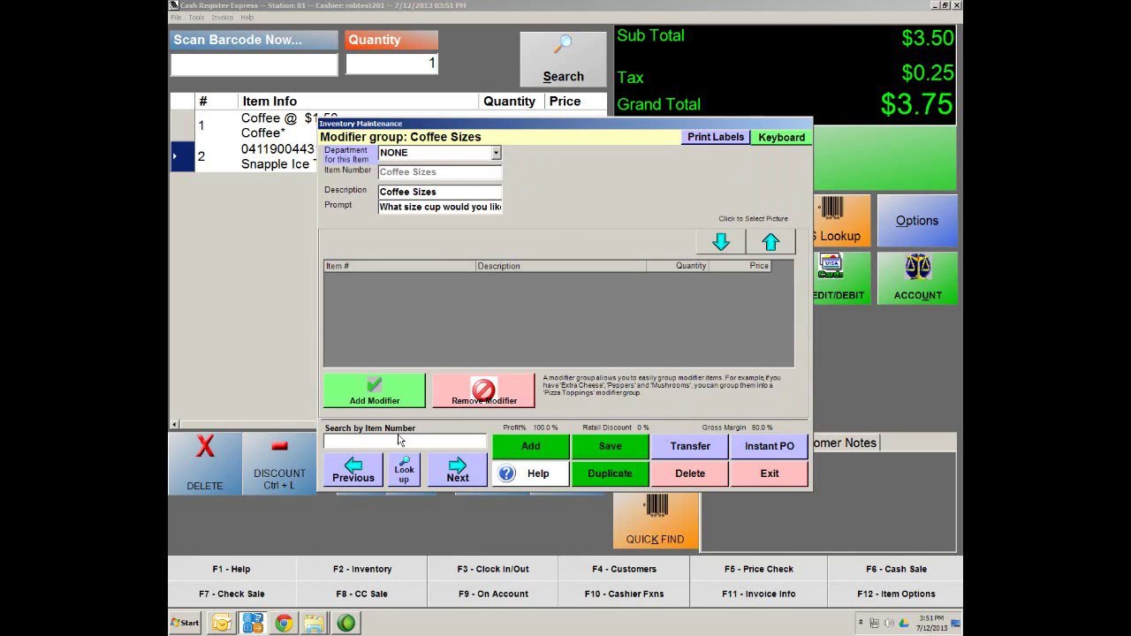
pyautogui.click(349, 392)
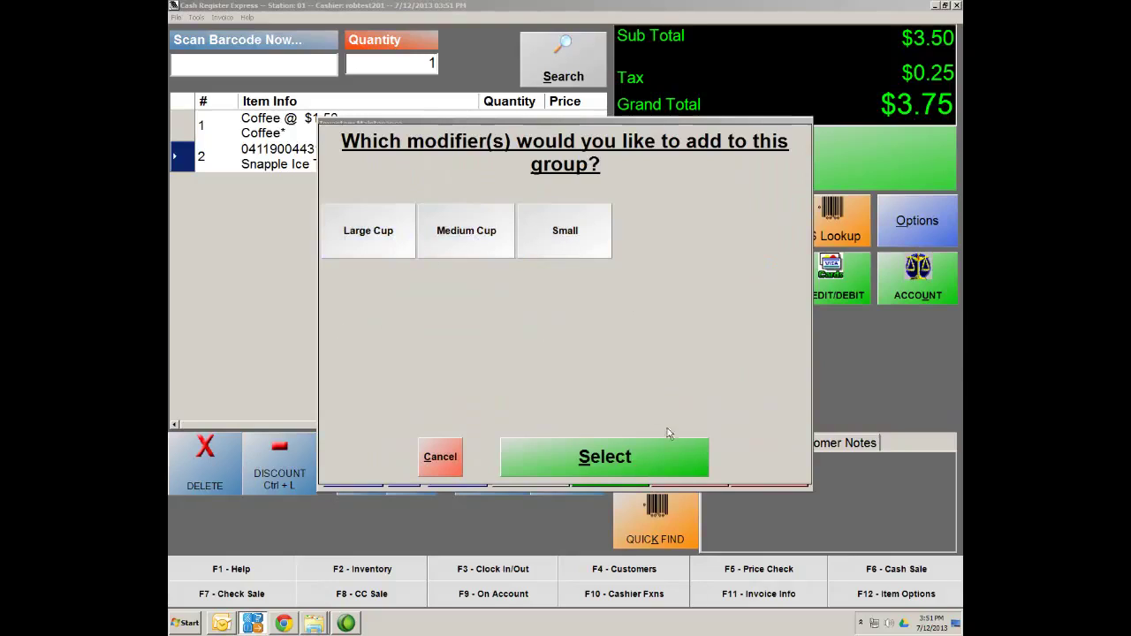
pyautogui.click(649, 460)
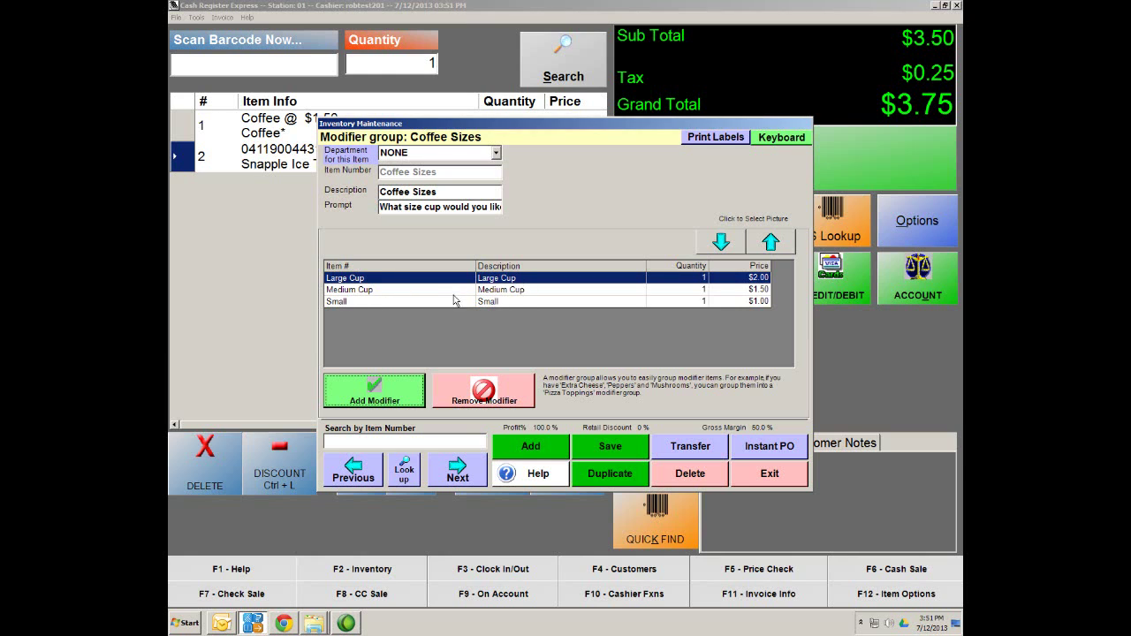
pyautogui.click(629, 449)
pyautogui.click(403, 468)
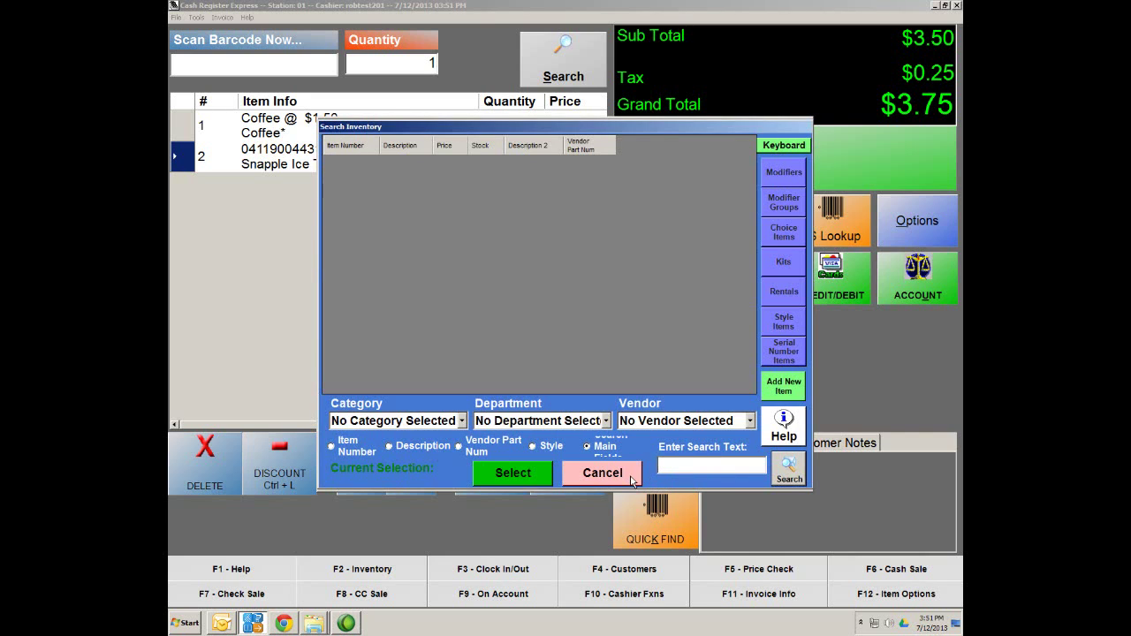
# Find the 'small' item, change its description to Small Cup, save, and list modifier groups
pyautogui.write('small')
pyautogui.press('Return')
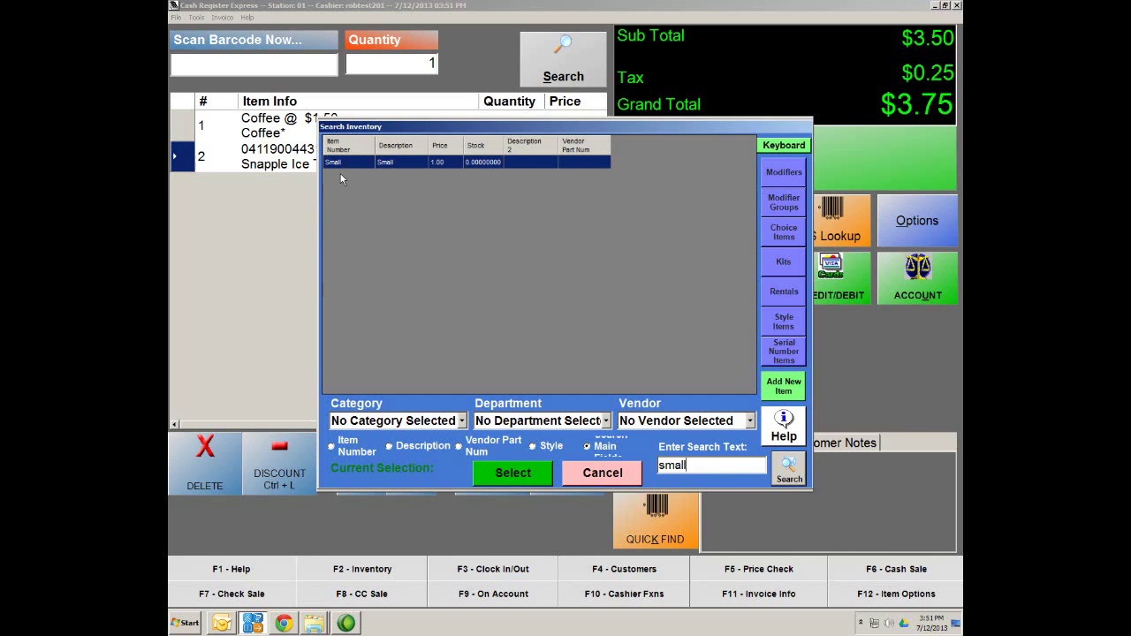
pyautogui.doubleClick(358, 163)
pyautogui.click(414, 194)
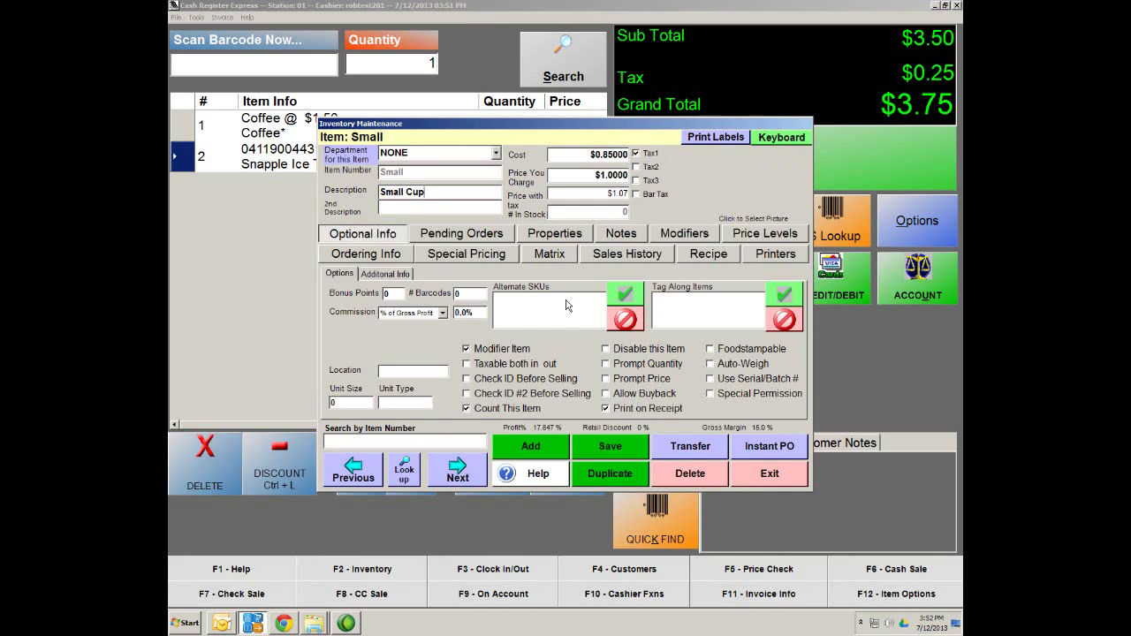
pyautogui.click(612, 449)
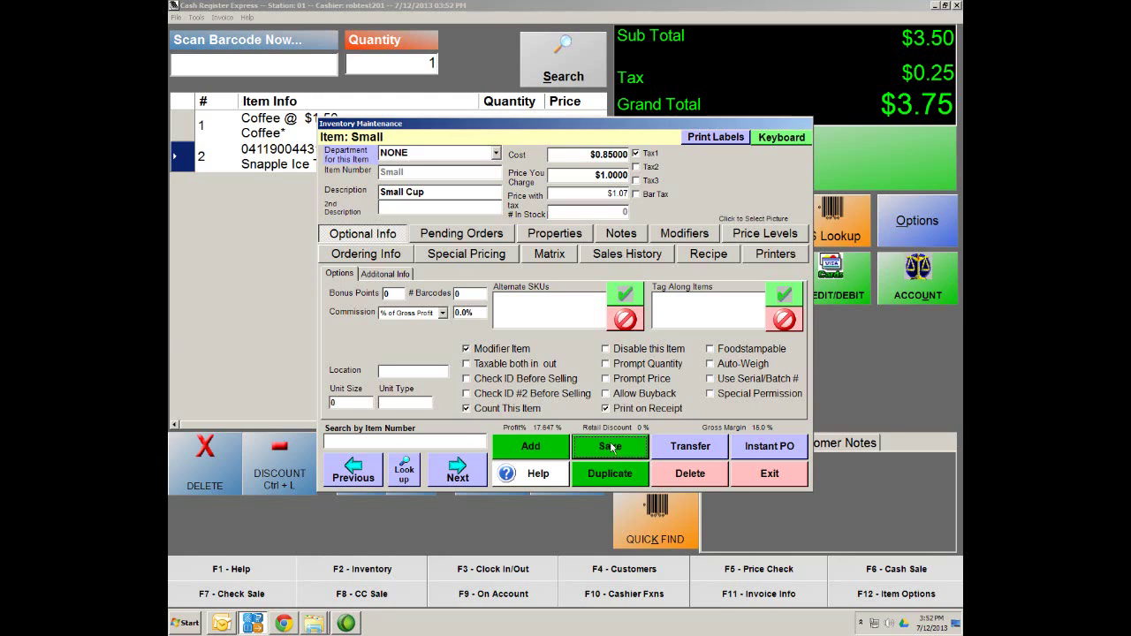
pyautogui.click(404, 477)
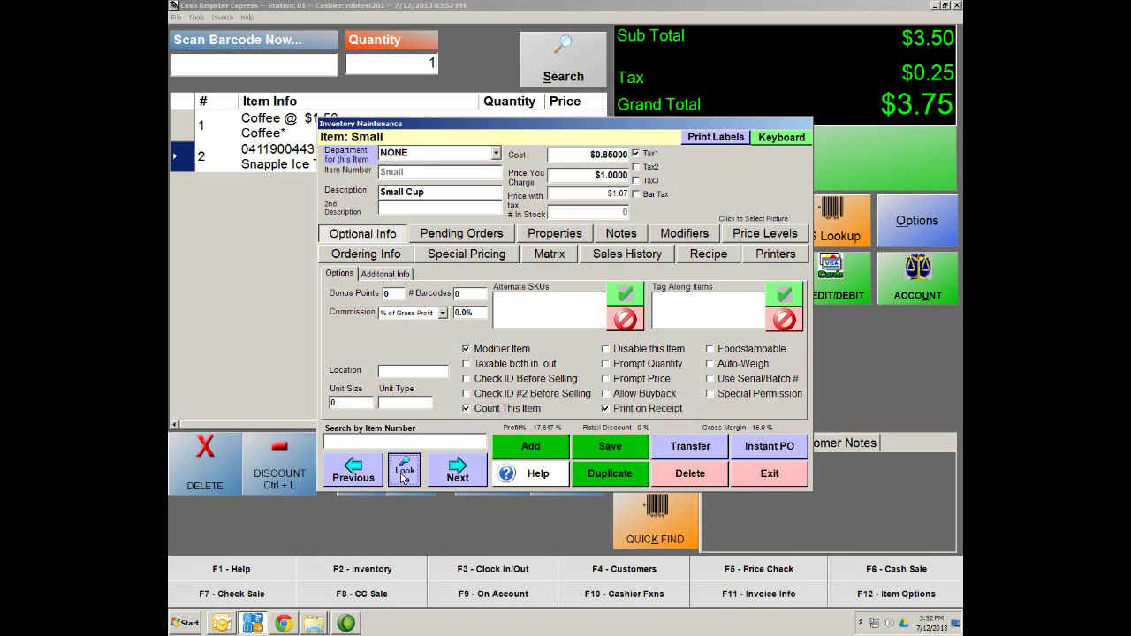
pyautogui.click(777, 207)
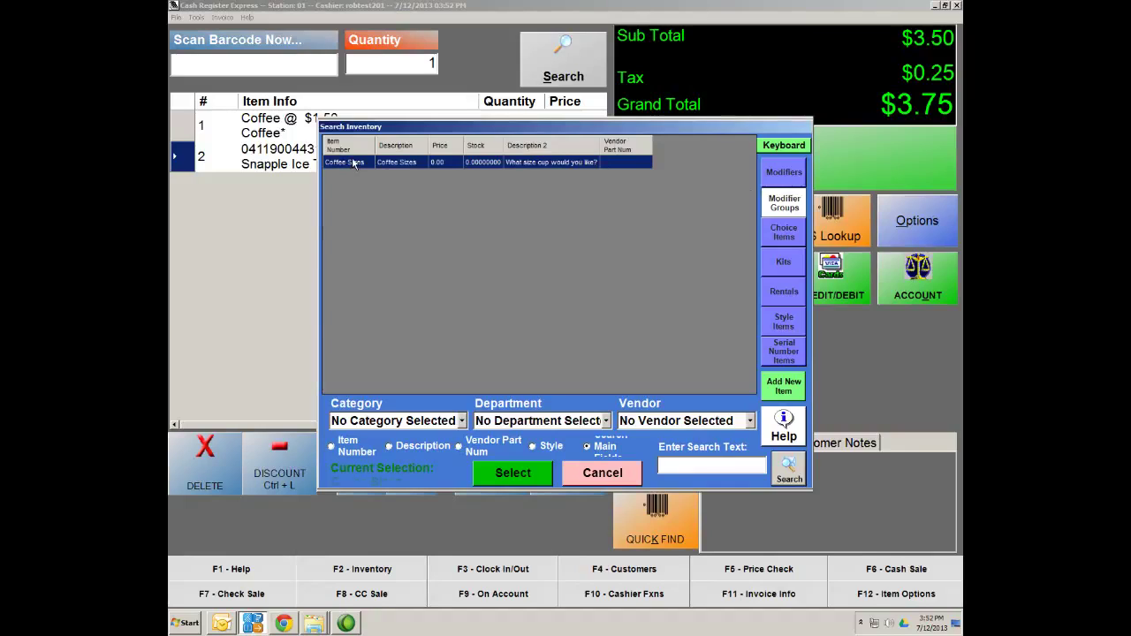
# Reopen the Coffee Sizes modifier group and save it with its Small Cup entry
pyautogui.click(365, 165)
pyautogui.doubleClick(357, 162)
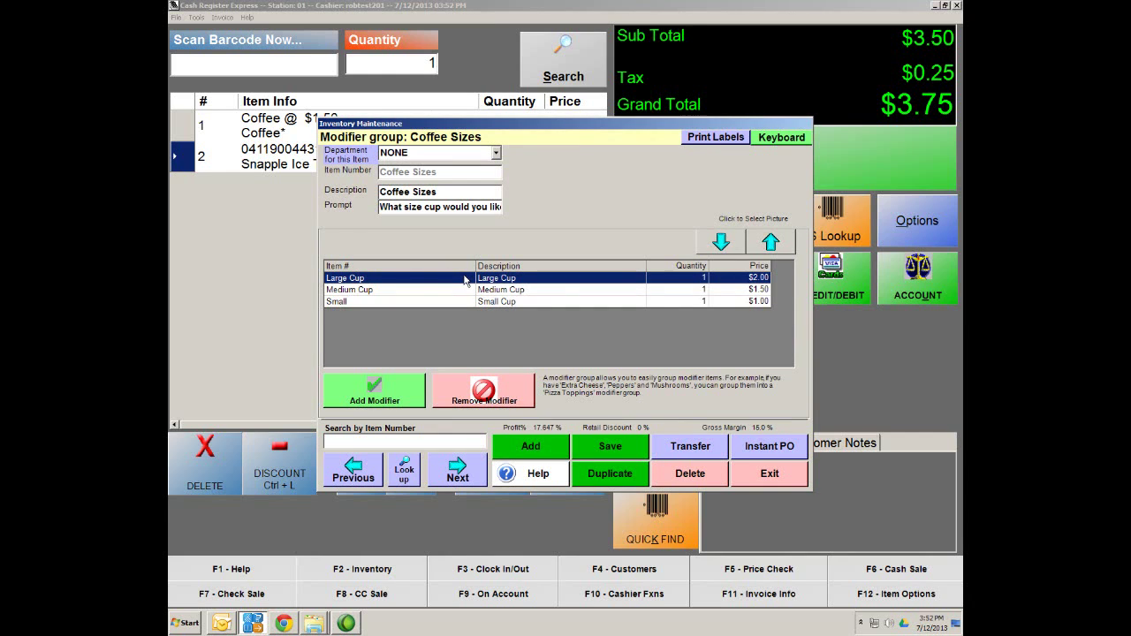
pyautogui.click(613, 453)
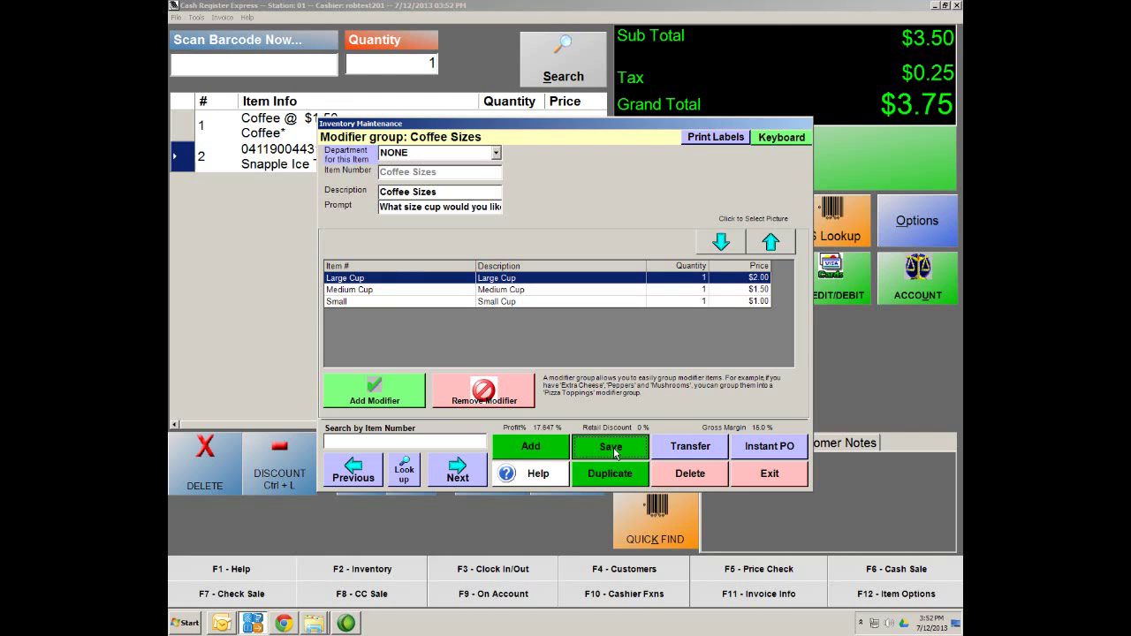
pyautogui.click(405, 473)
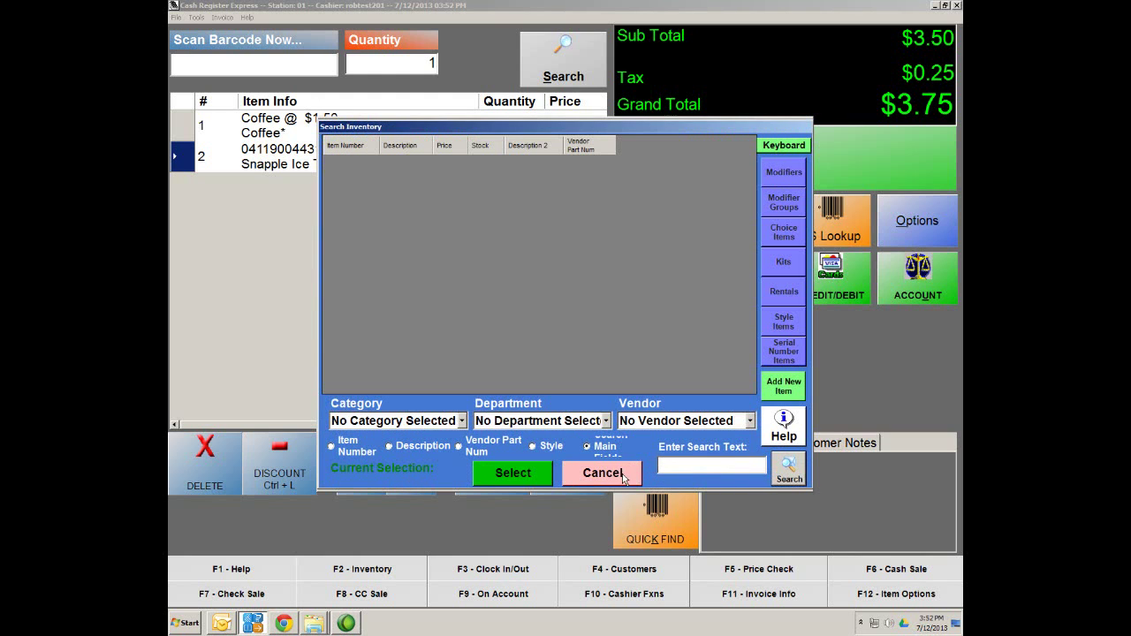
# Find the 'coffee' item, set its selling price and cost to $0.00, and save it
pyautogui.write('coffee')
pyautogui.press('Return')
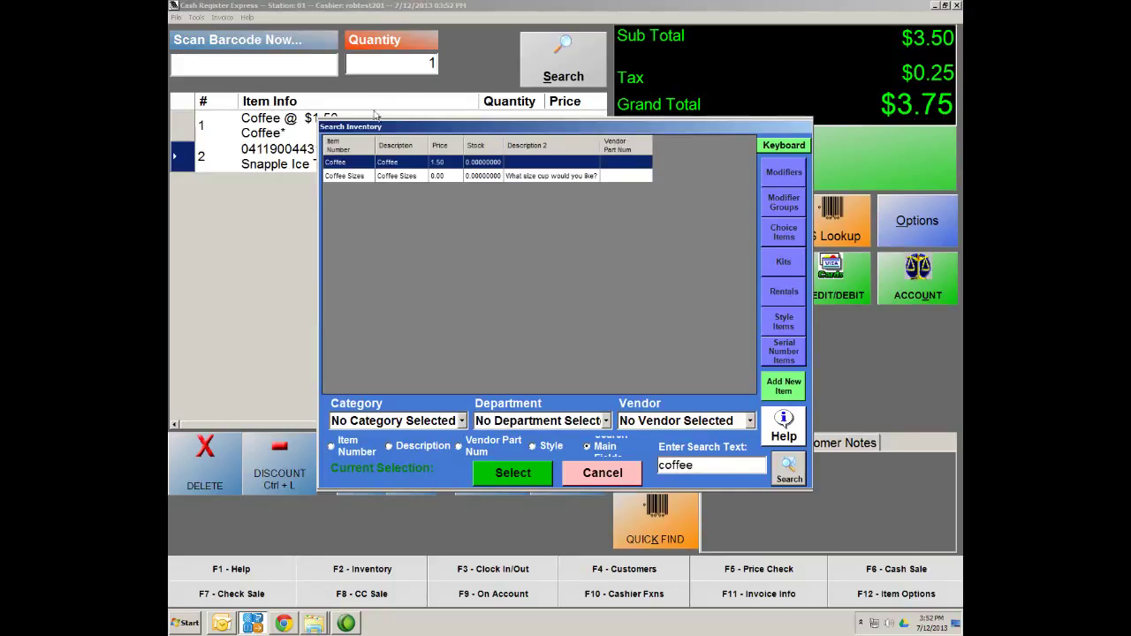
pyautogui.doubleClick(411, 163)
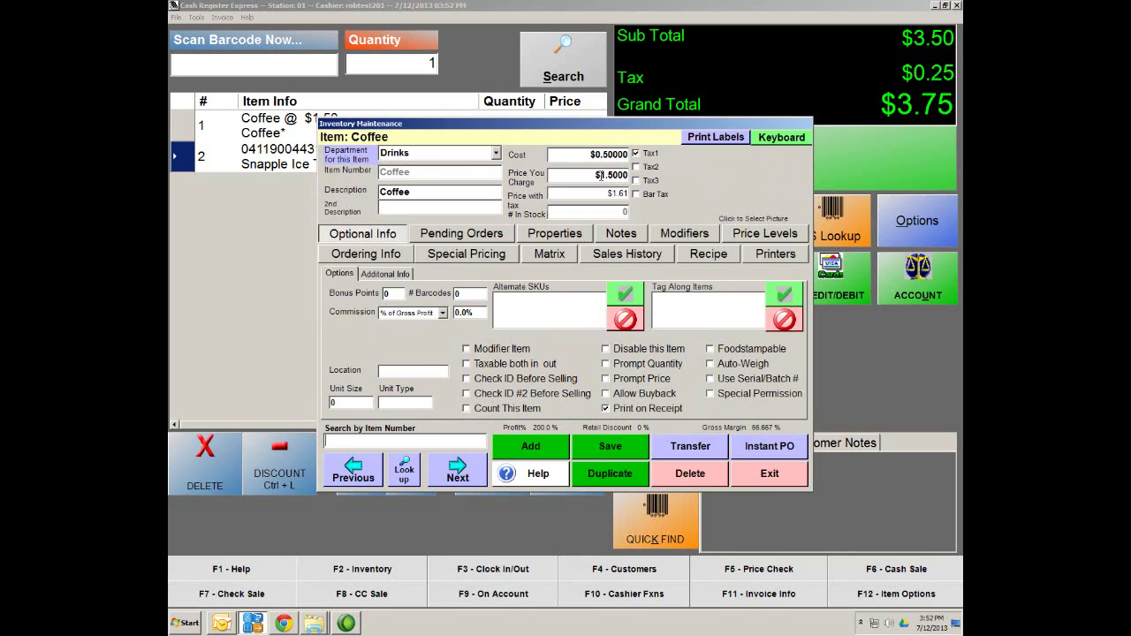
pyautogui.click(597, 174)
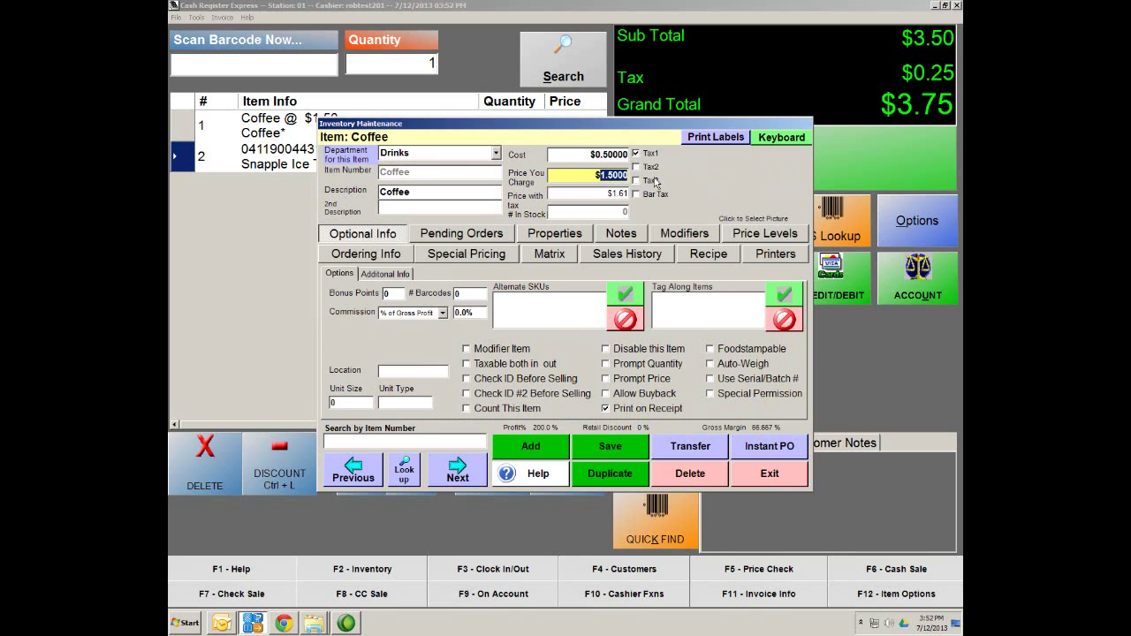
pyautogui.write('0.00')
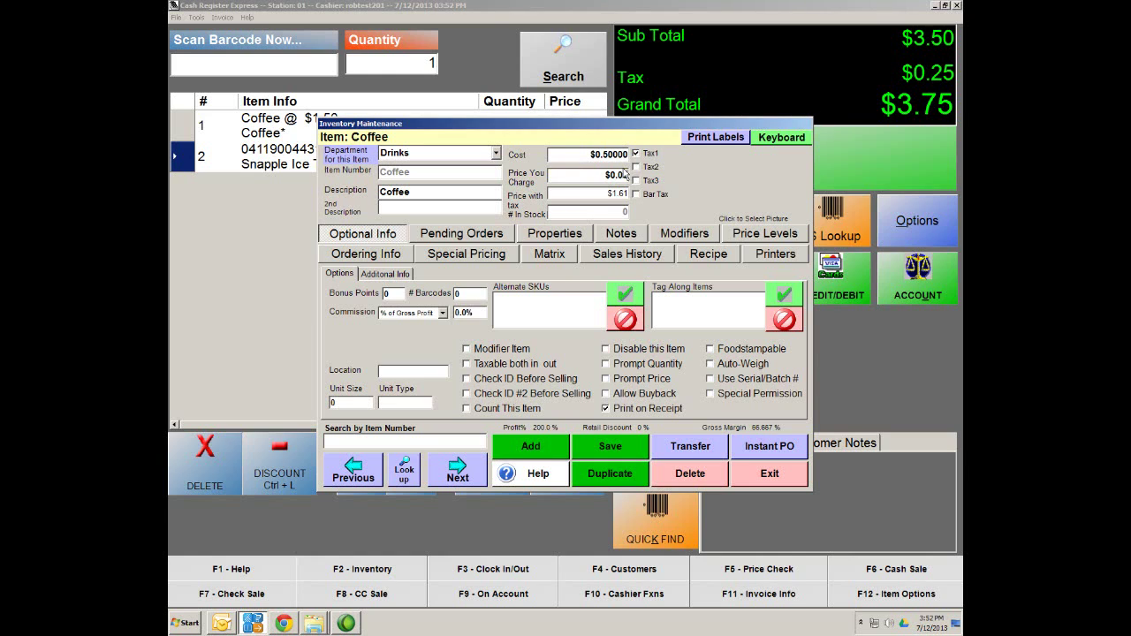
pyautogui.click(586, 193)
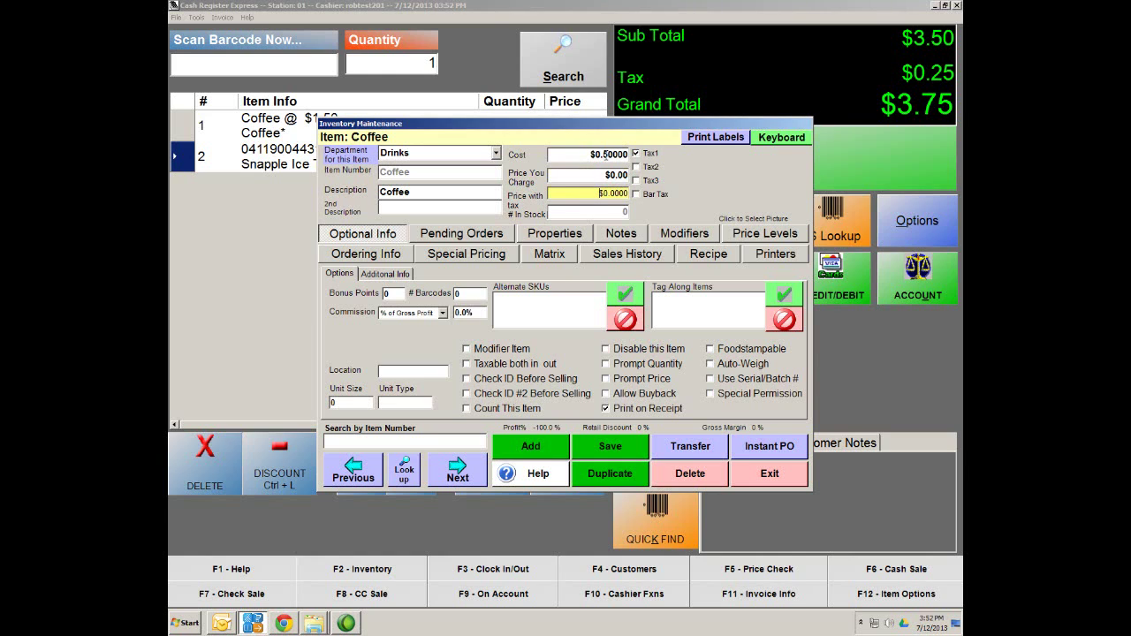
pyautogui.click(608, 155)
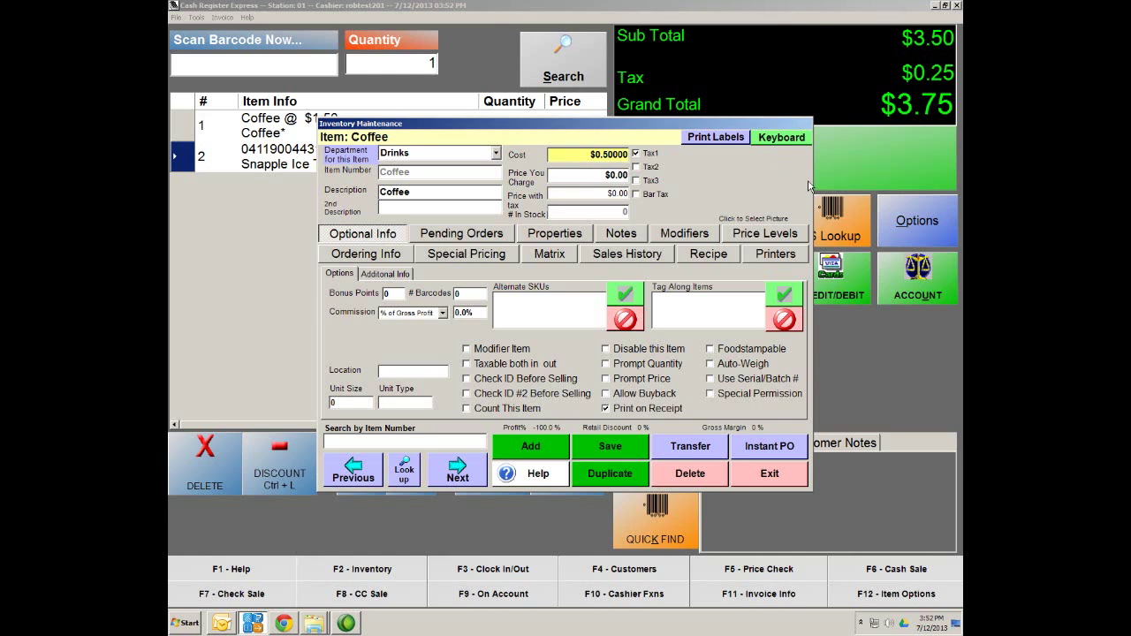
pyautogui.press('BackSpace')
pyautogui.write('0')
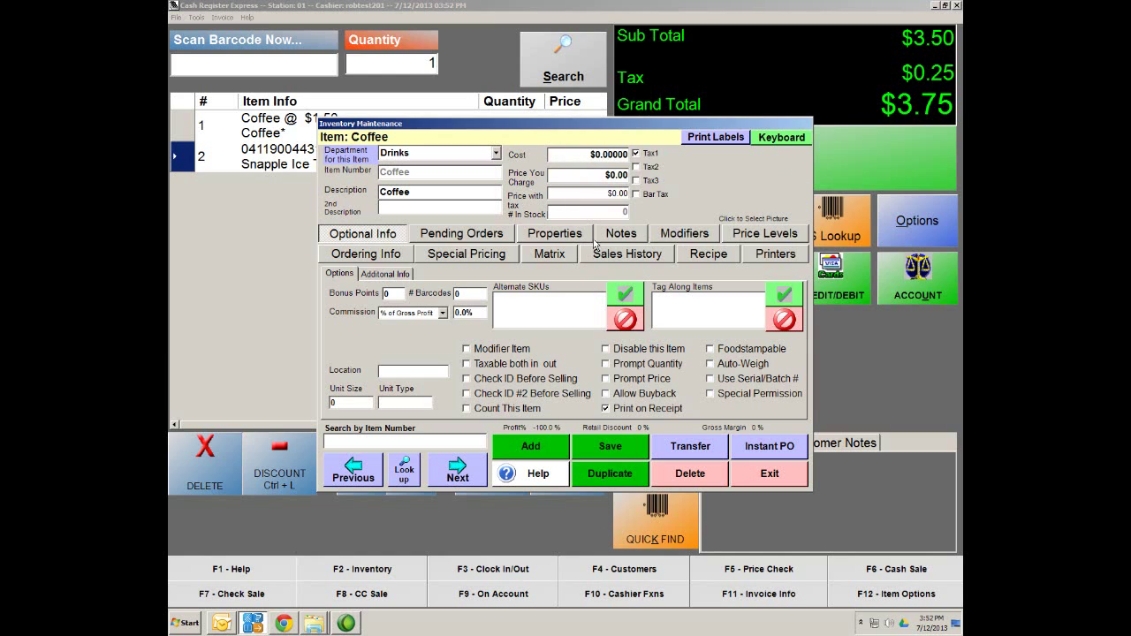
pyautogui.click(629, 468)
pyautogui.click(631, 451)
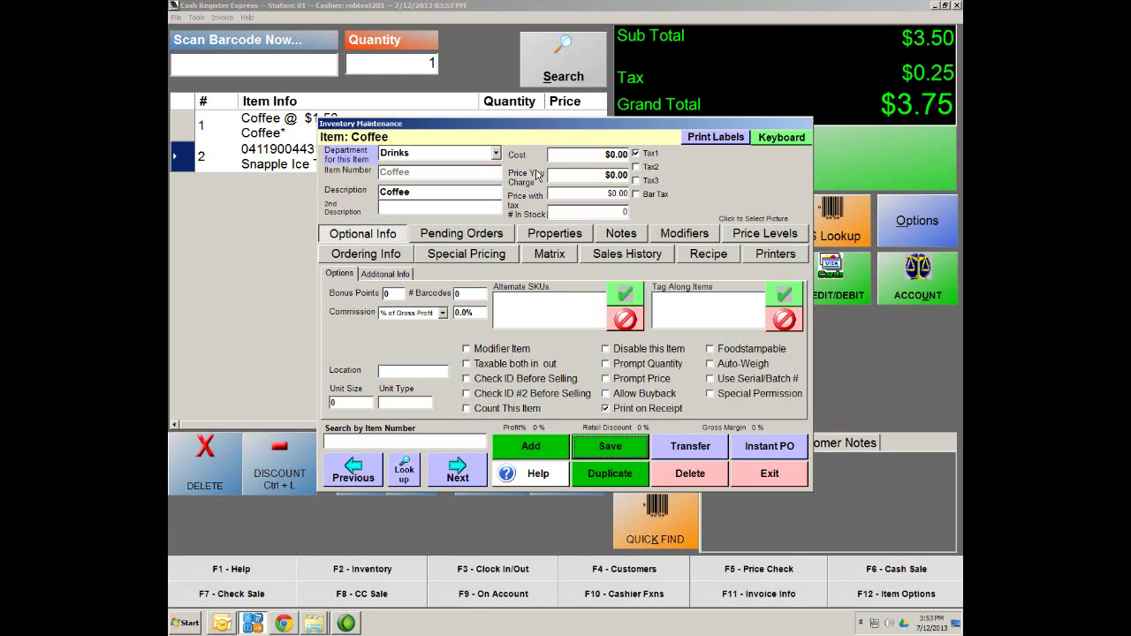
# Attach the Coffee Sizes modifier group to Coffee, charging for the cup sizes, and save
pyautogui.click(686, 235)
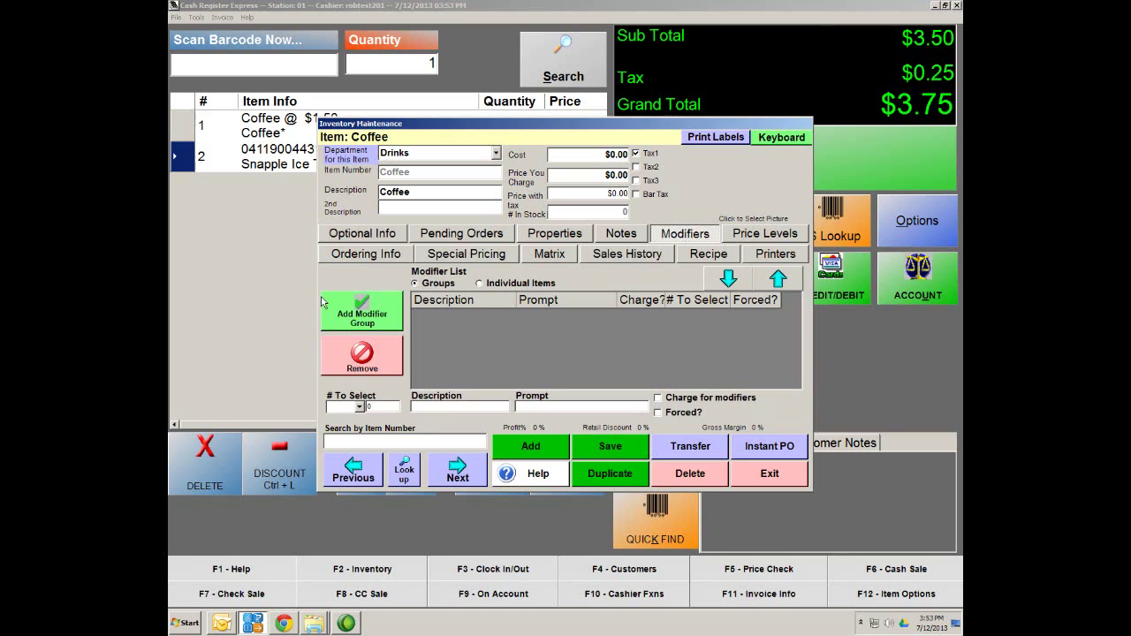
pyautogui.click(364, 320)
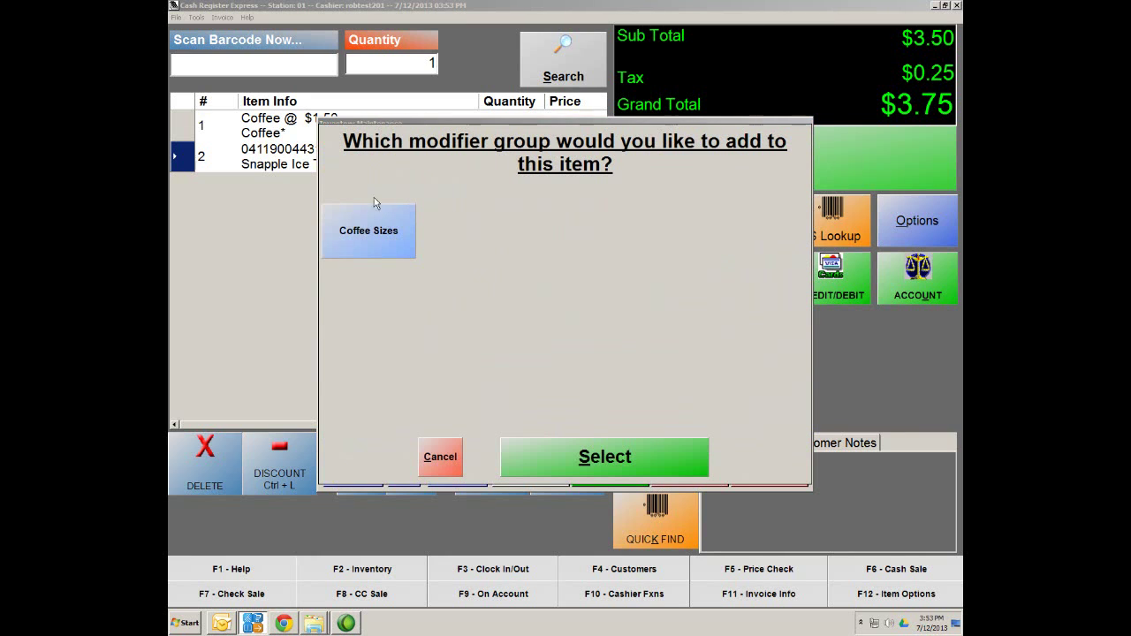
pyautogui.doubleClick(388, 250)
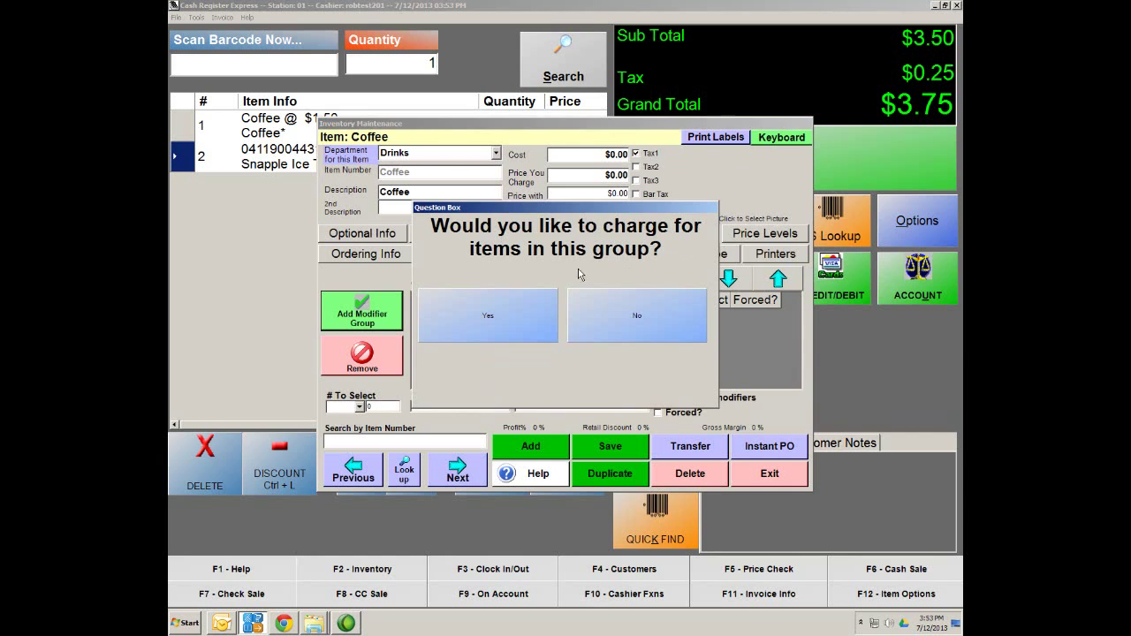
pyautogui.click(487, 320)
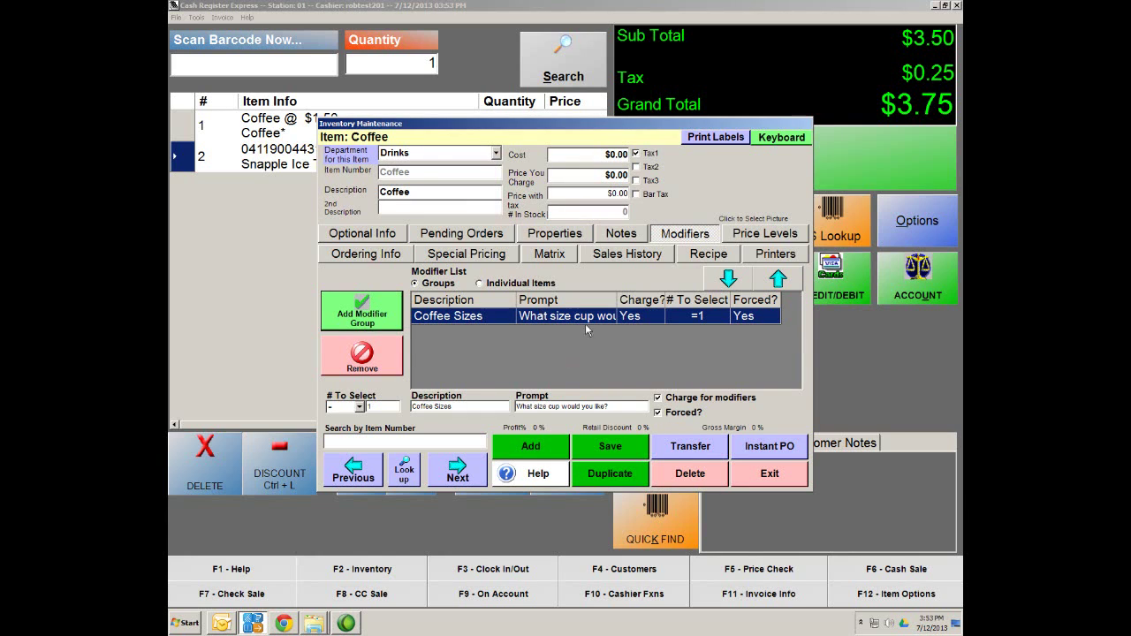
pyautogui.click(616, 450)
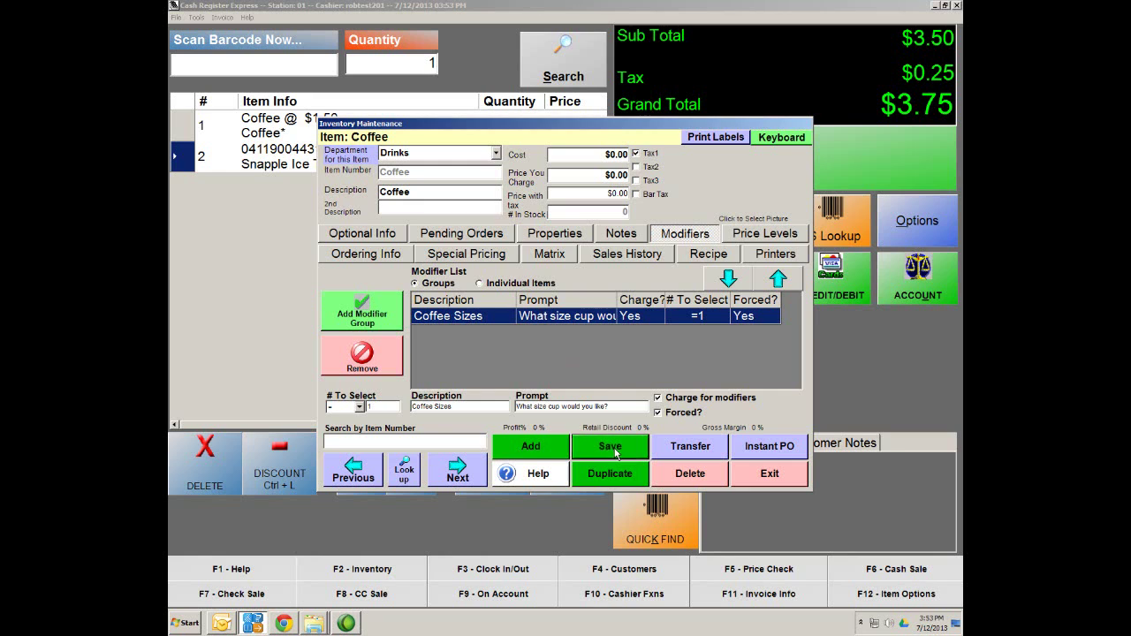
pyautogui.click(375, 234)
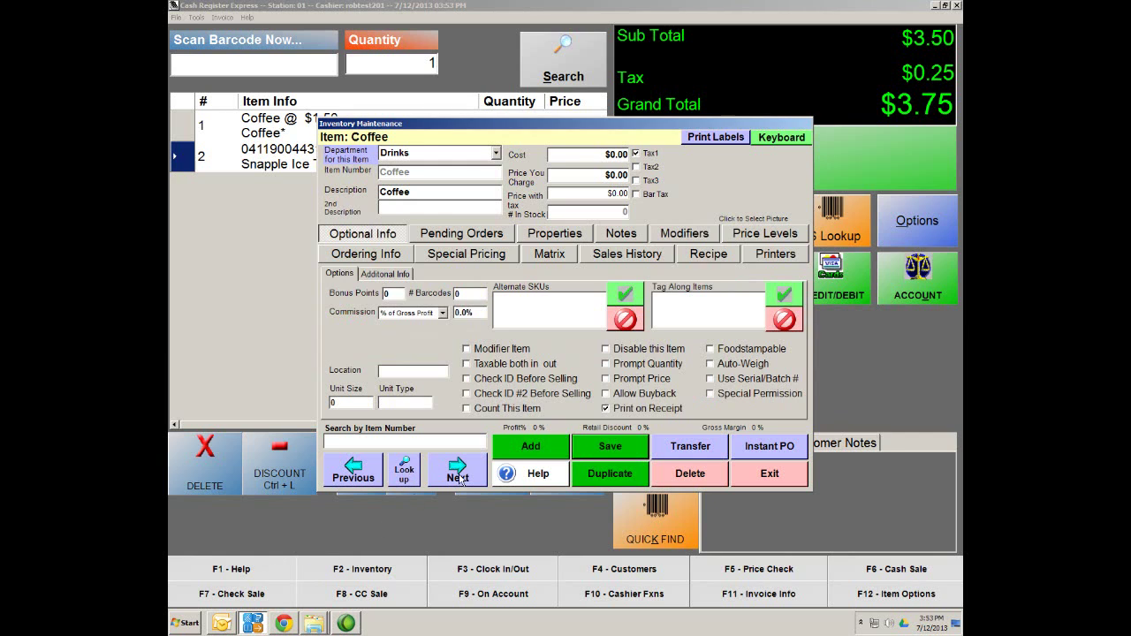
pyautogui.click(402, 466)
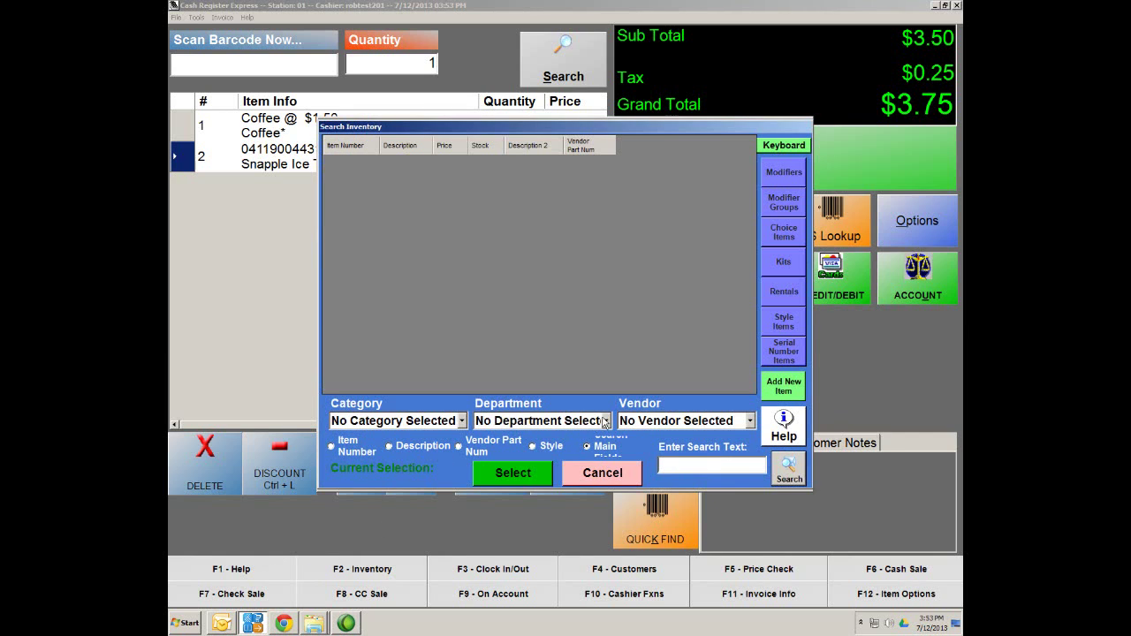
pyautogui.write('smal')
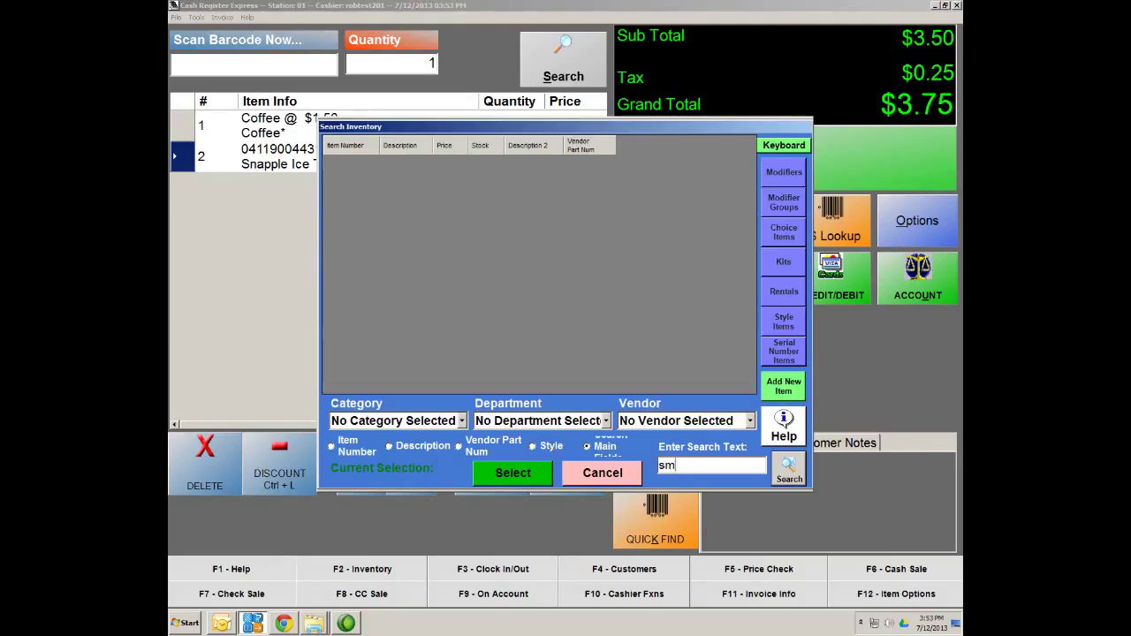
pyautogui.press('BackSpace')
pyautogui.press('BackSpace')
pyautogui.press('BackSpace')
pyautogui.press('BackSpace')
pyautogui.write('cup')
pyautogui.press('Return')
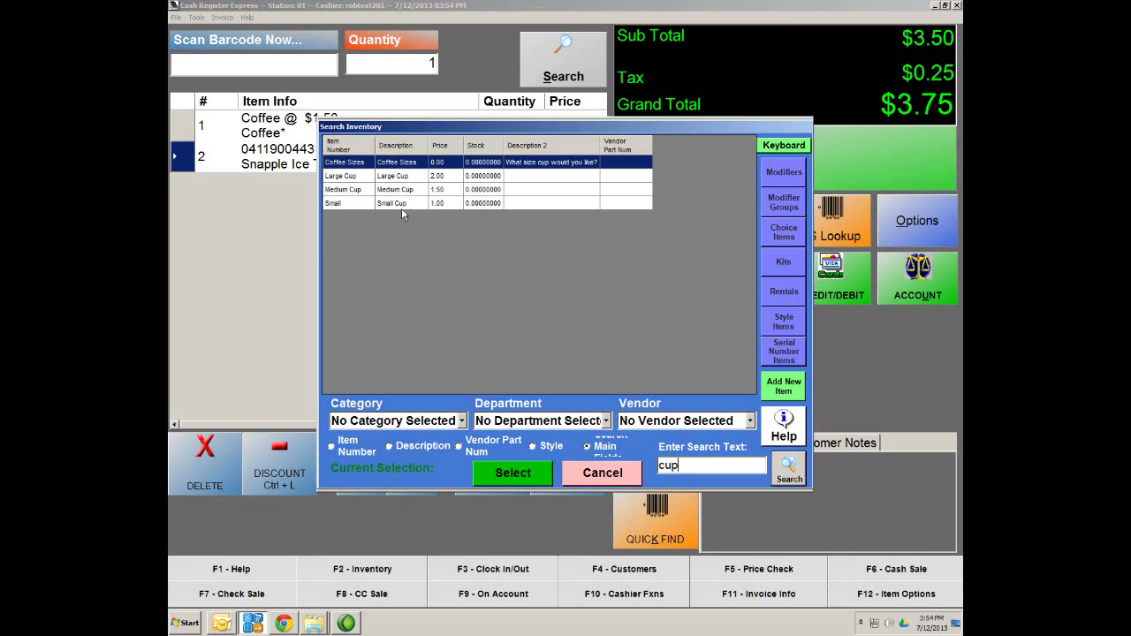
pyautogui.click(609, 480)
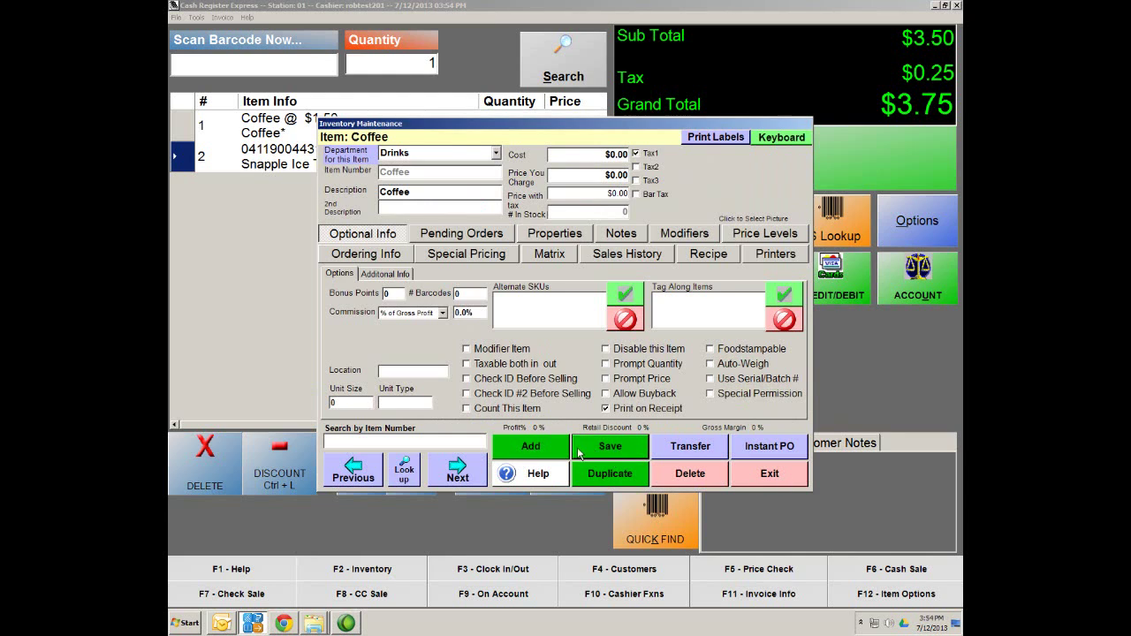
# Close the Coffee record and function menu, and hold the $3.75 Coffee and Snapple sale
pyautogui.click(770, 477)
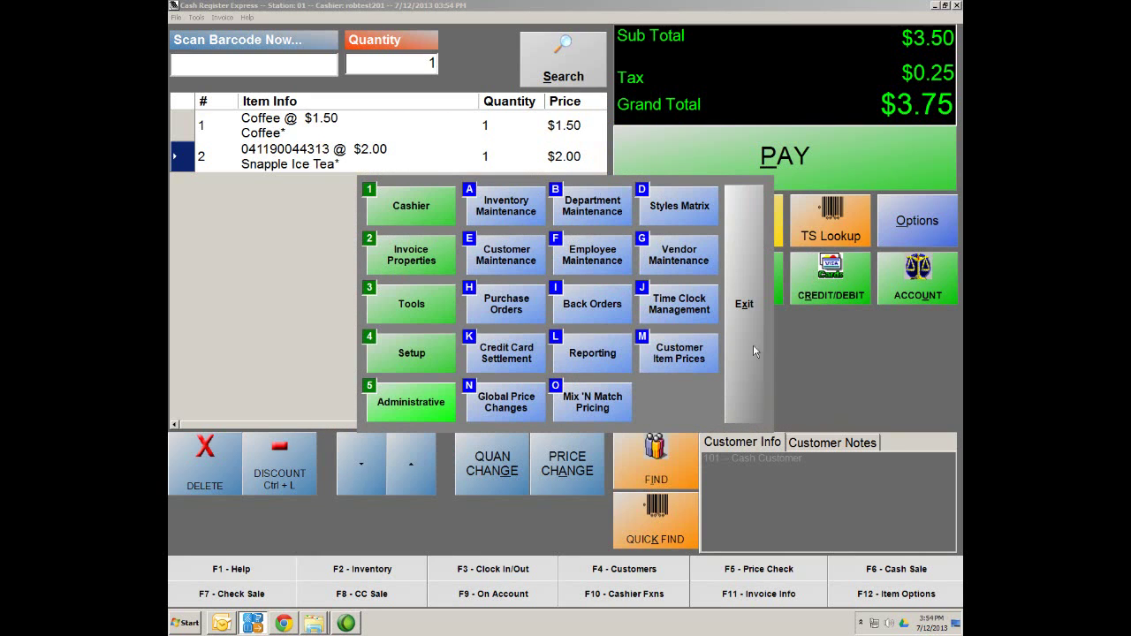
pyautogui.click(742, 279)
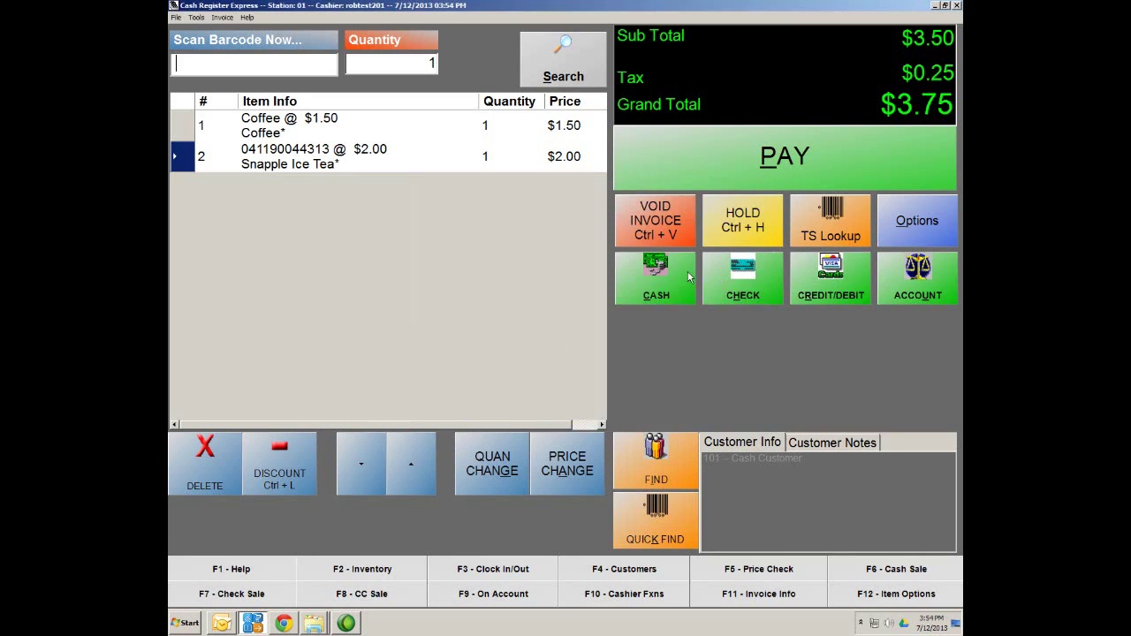
pyautogui.hotkey('ctrl', 'h')
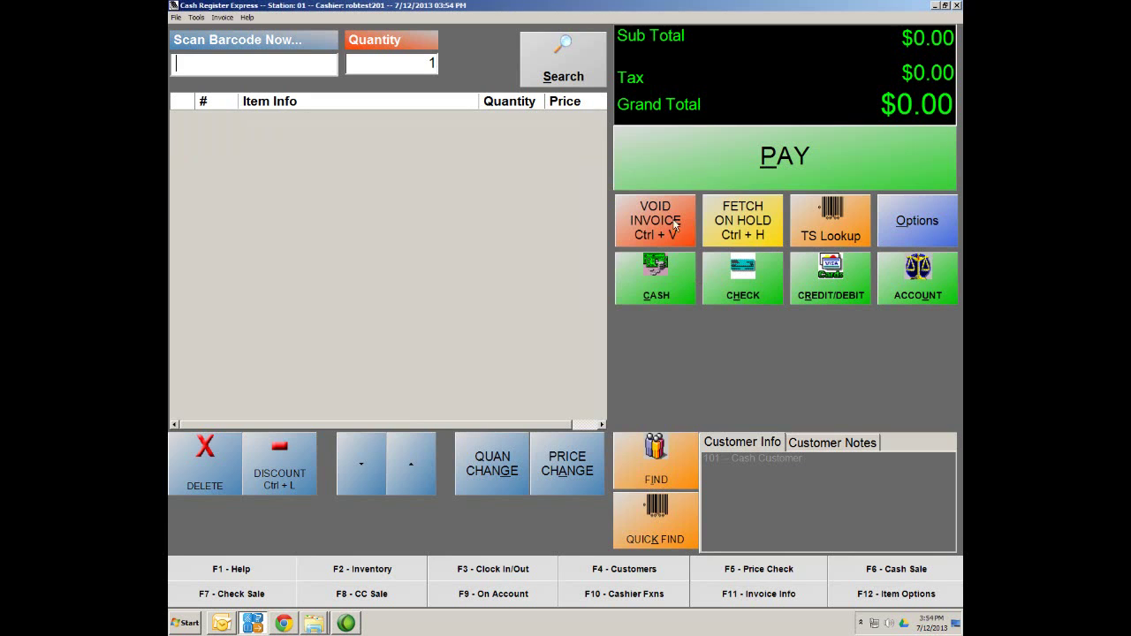
# Log out and sign back in with the cashier ID and password
pyautogui.click(957, 6)
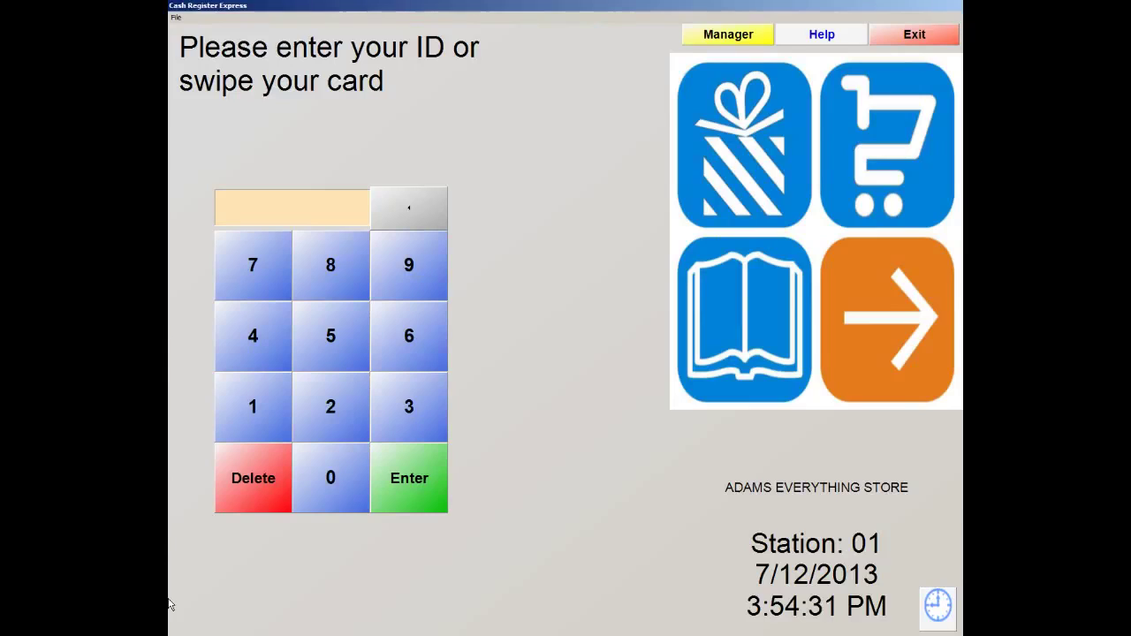
pyautogui.press('Return')
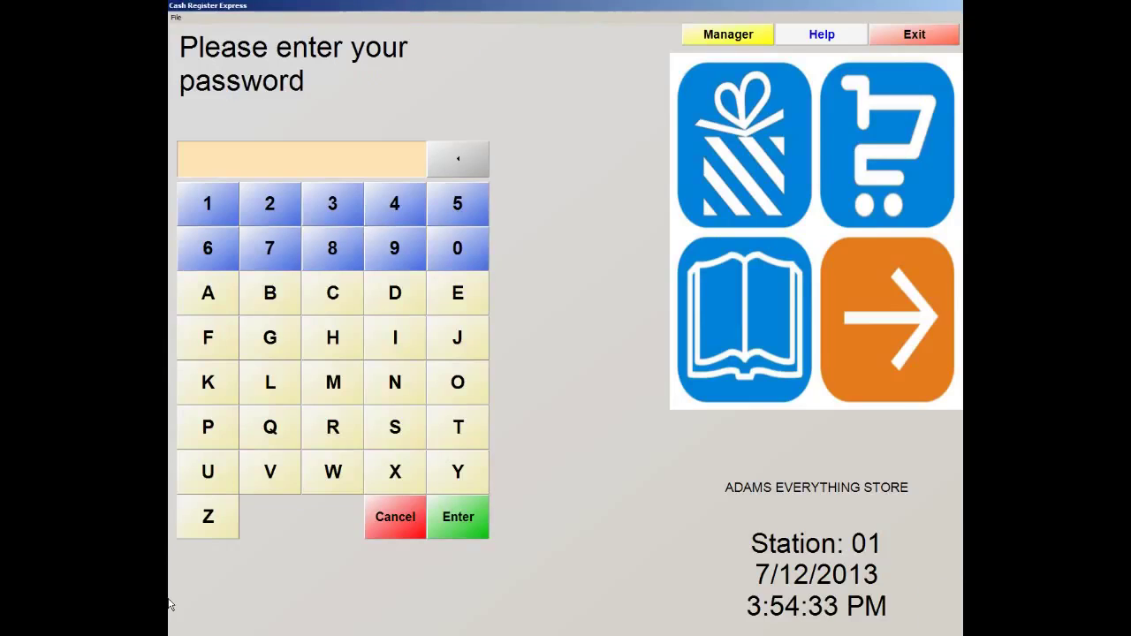
pyautogui.write('*****')
pyautogui.click(457, 525)
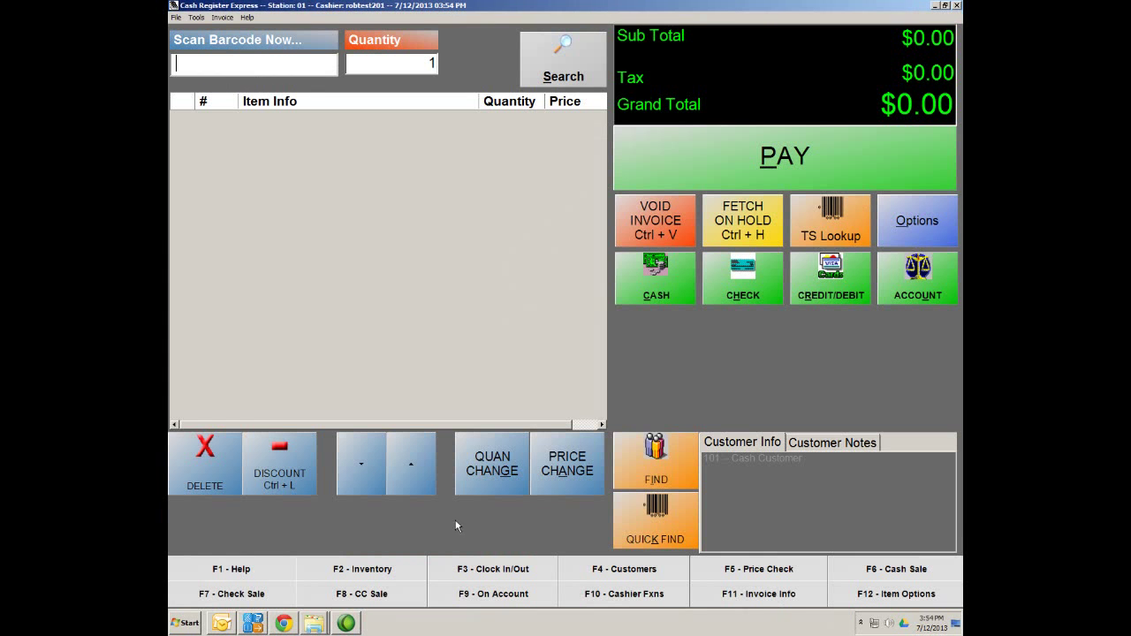
# From the Drinks category, ring up a Coffee with a Small Cup size ($1.07)
pyautogui.click(808, 235)
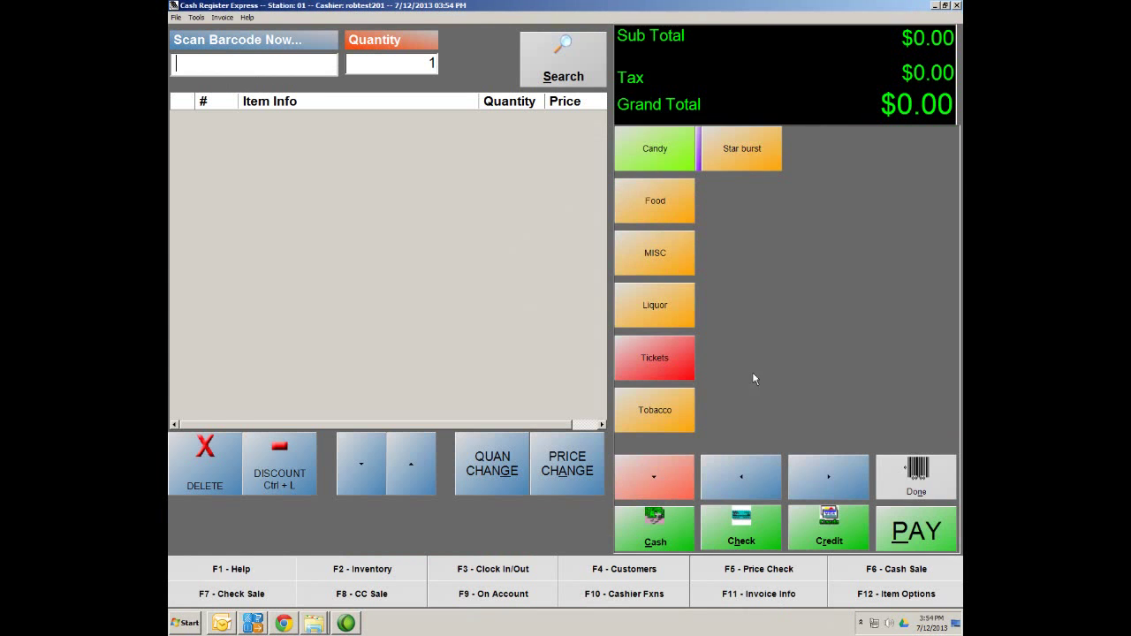
pyautogui.click(644, 482)
pyautogui.click(686, 491)
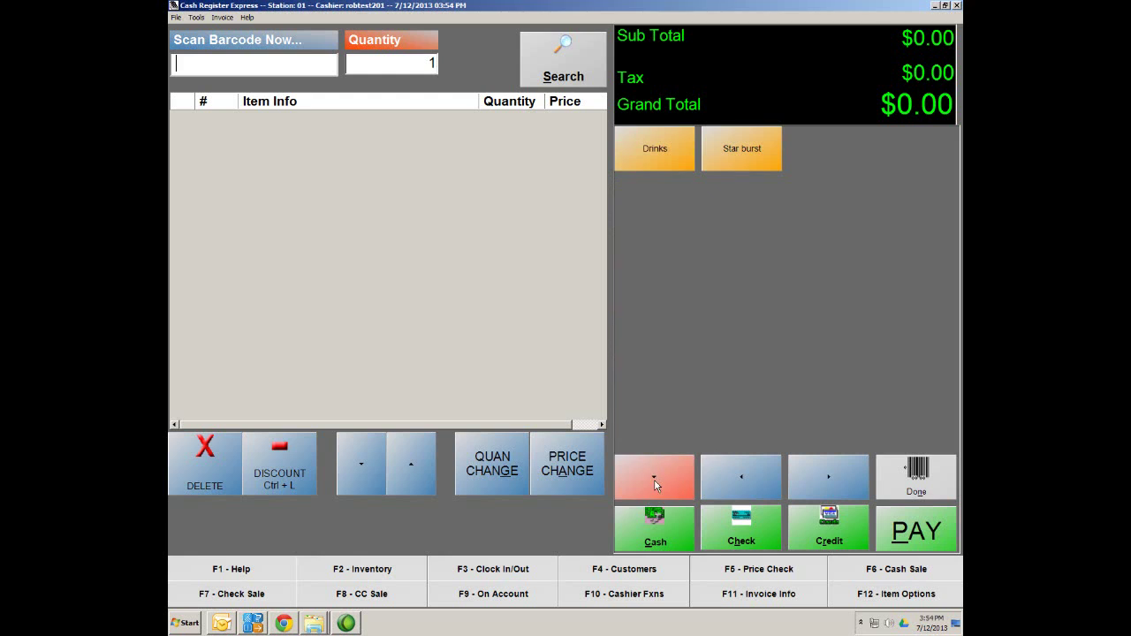
pyautogui.click(646, 155)
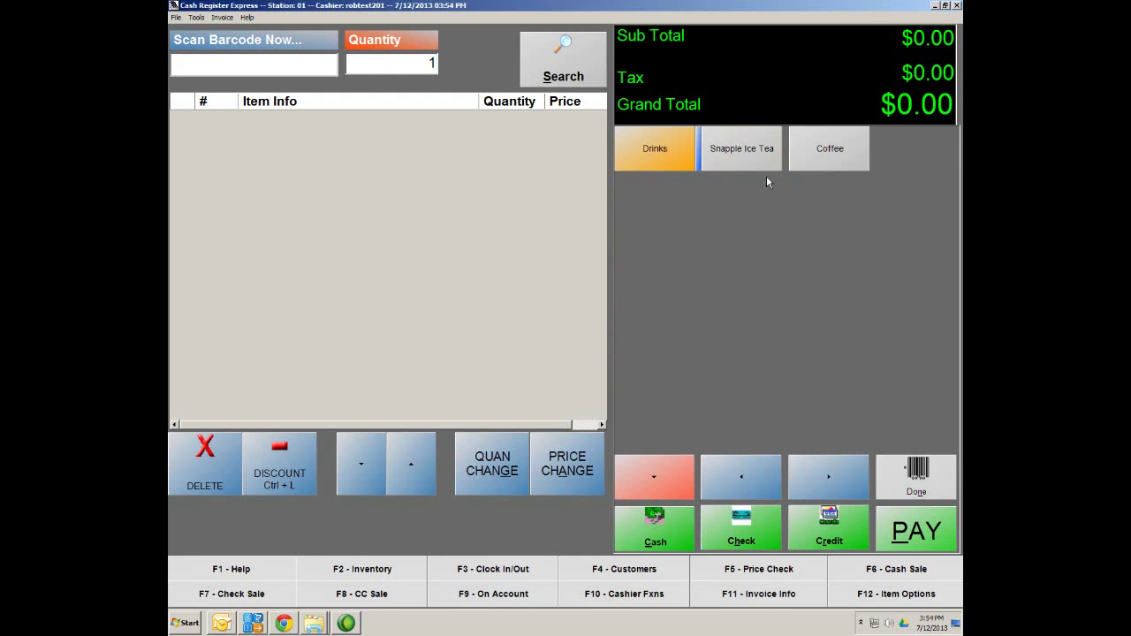
pyautogui.click(831, 163)
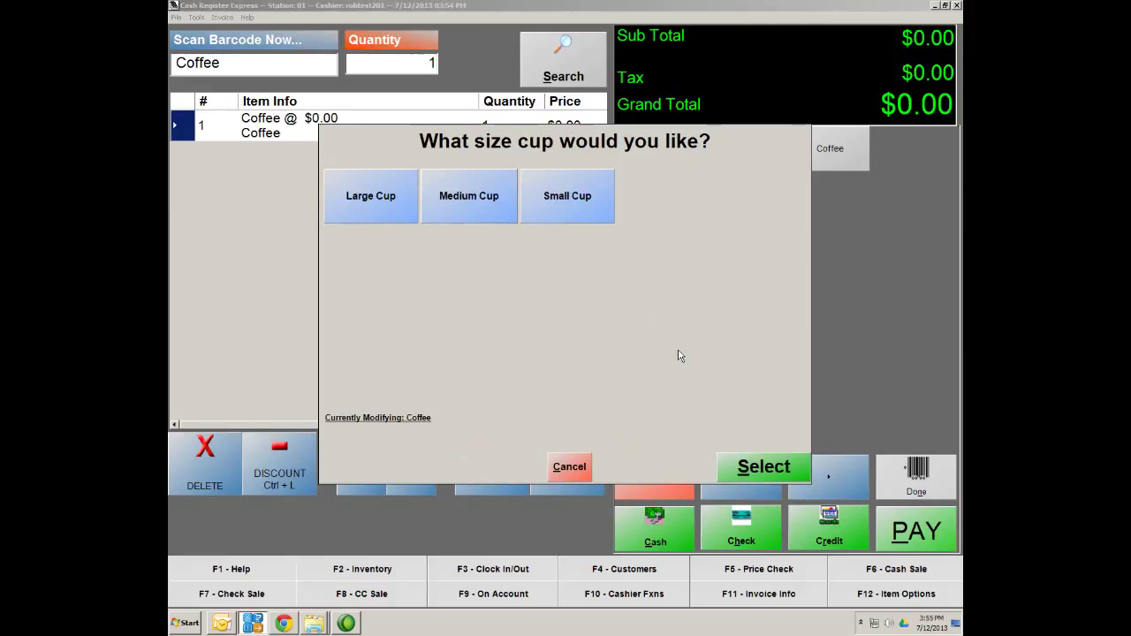
pyautogui.click(581, 210)
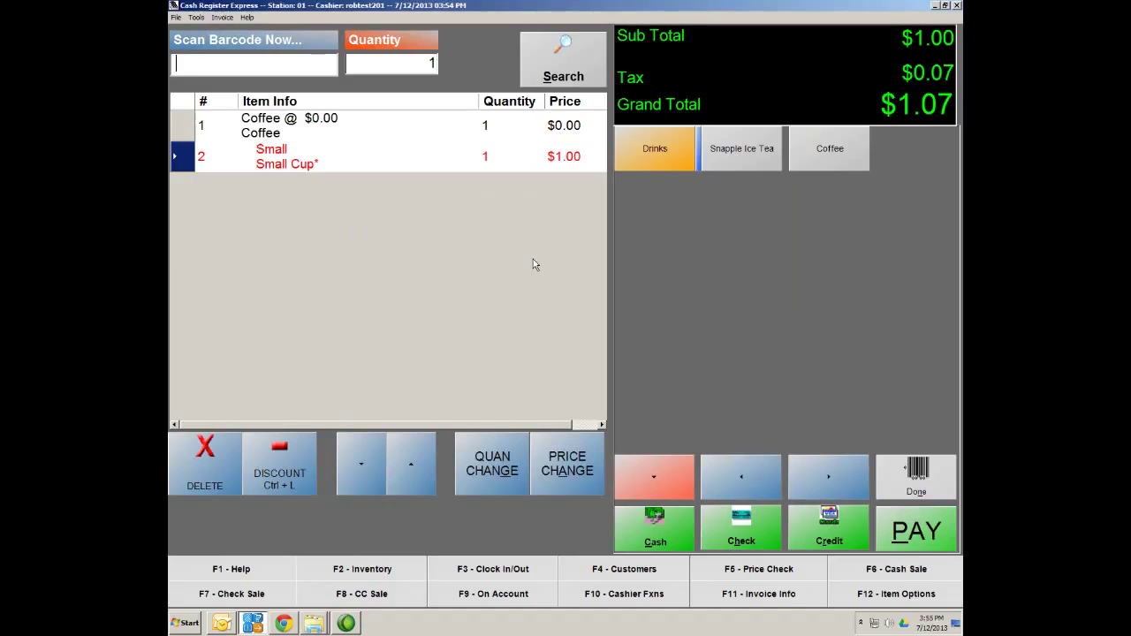
# Remove the Coffee and its Small Cup line from the sale
pyautogui.press('Delete')
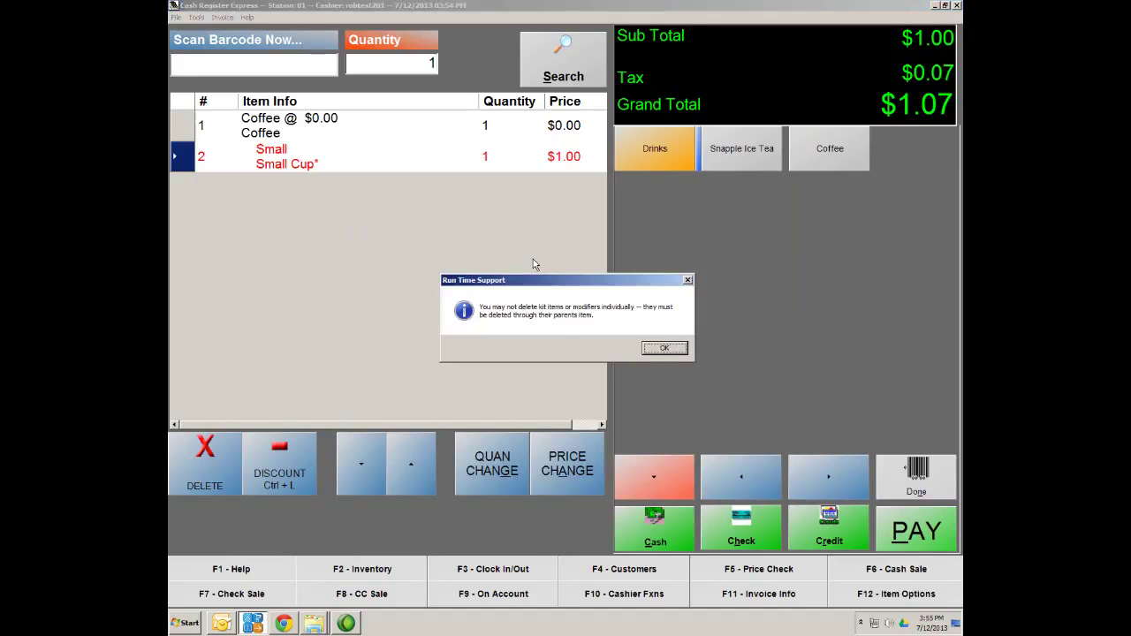
pyautogui.click(665, 350)
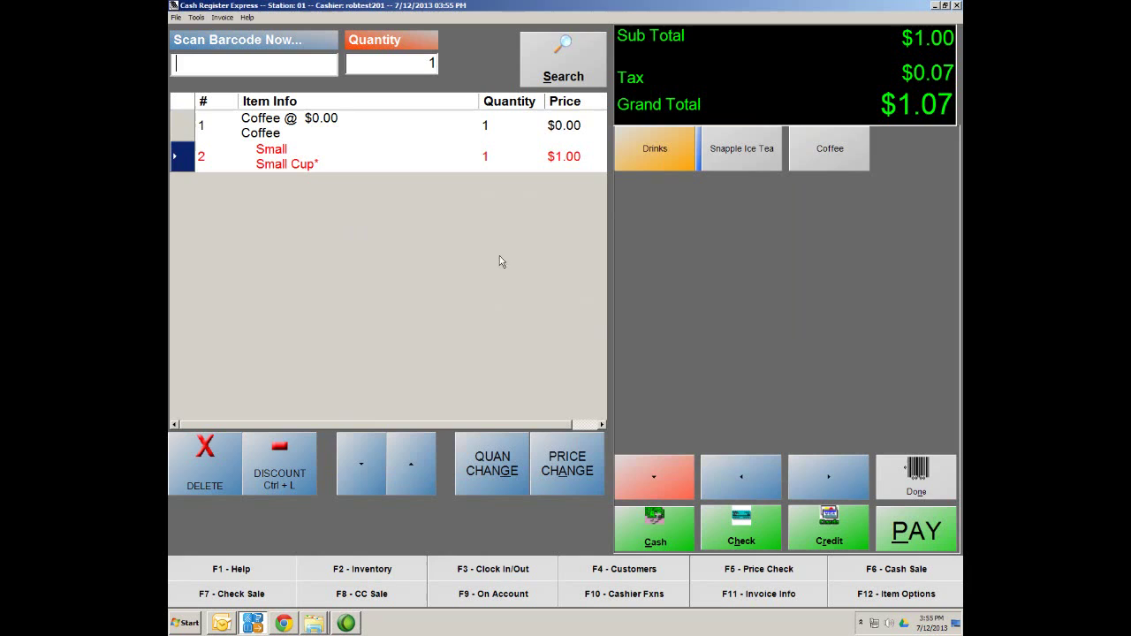
pyautogui.click(188, 125)
pyautogui.press('Delete')
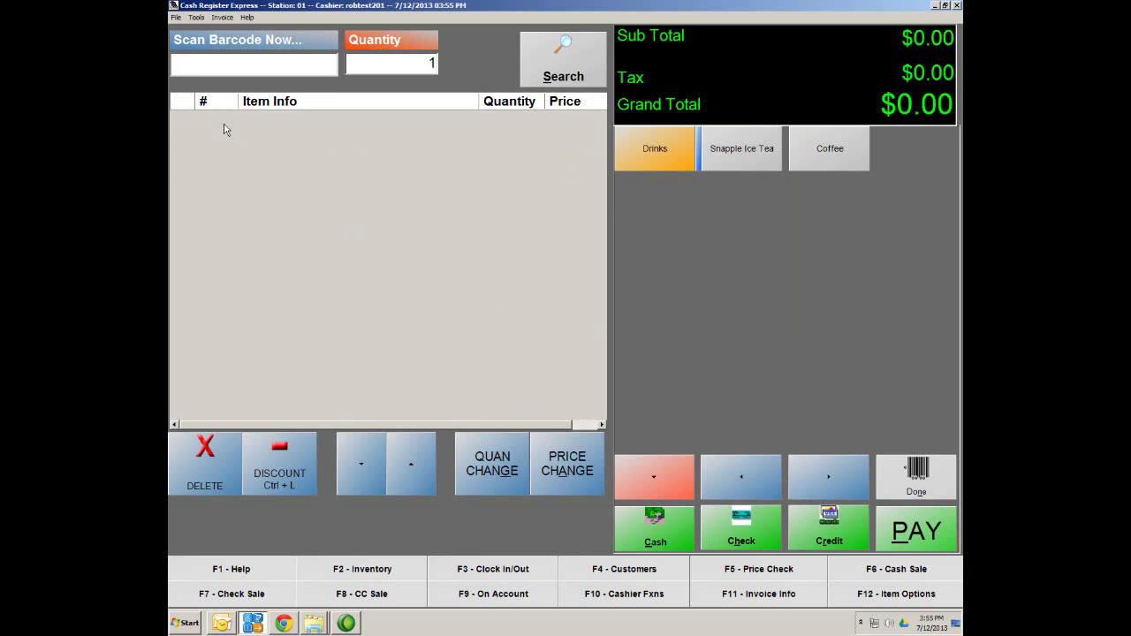
# Ring up a Coffee with Medium Cup, then delete it from the sale
pyautogui.click(844, 167)
pyautogui.click(475, 208)
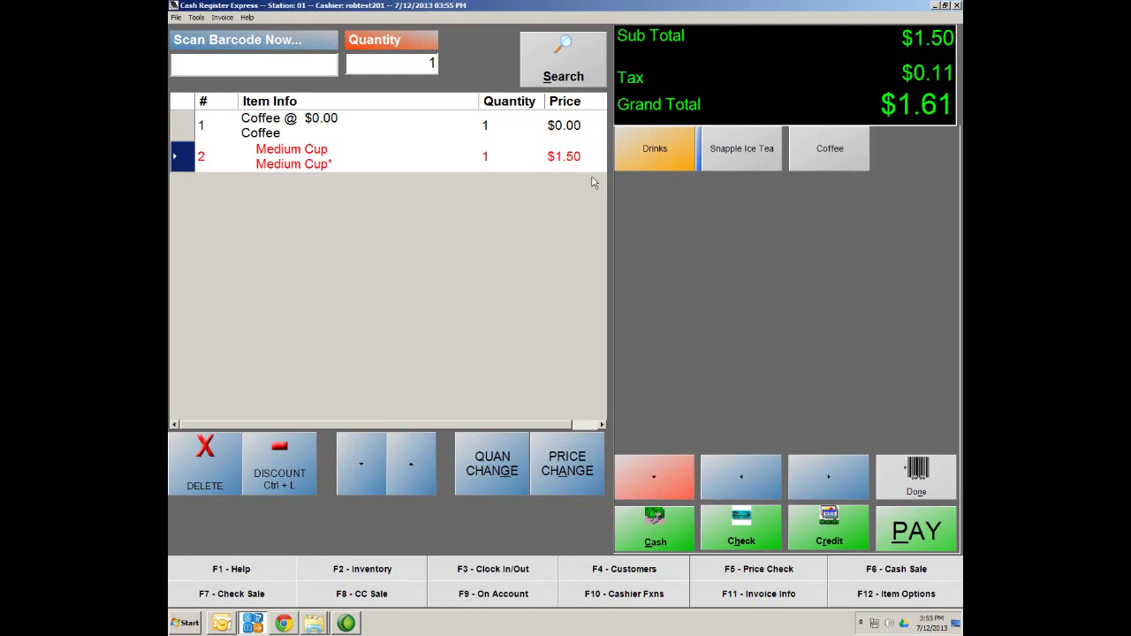
pyautogui.click(207, 116)
pyautogui.click(215, 477)
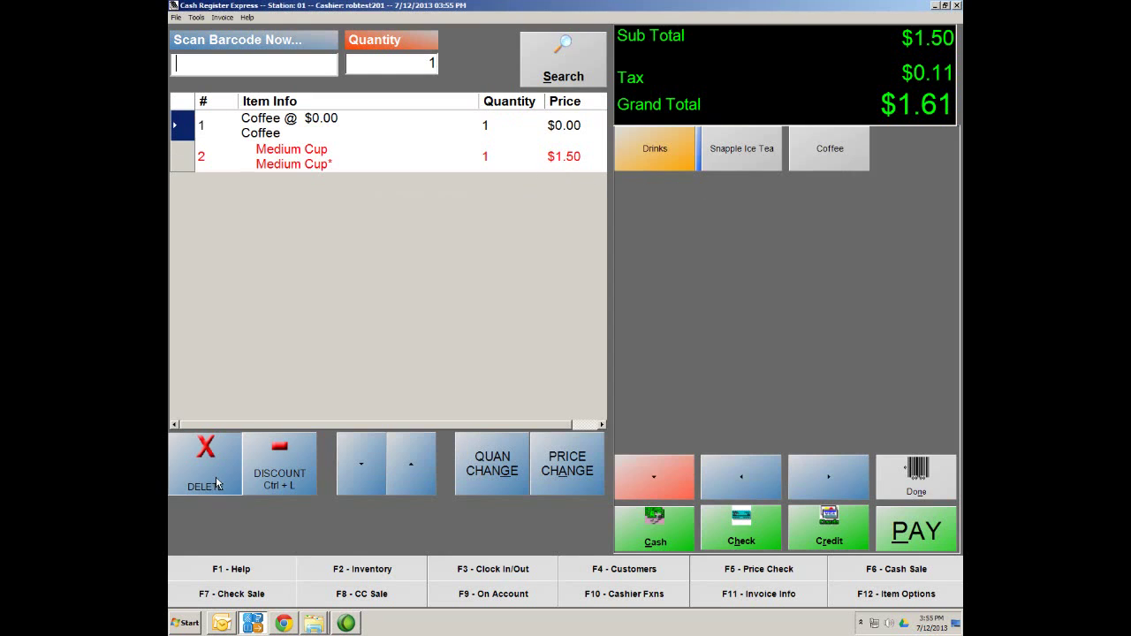
# Ring up a Coffee with Large Cup ($2.00), bringing the total to $2.14
pyautogui.click(847, 156)
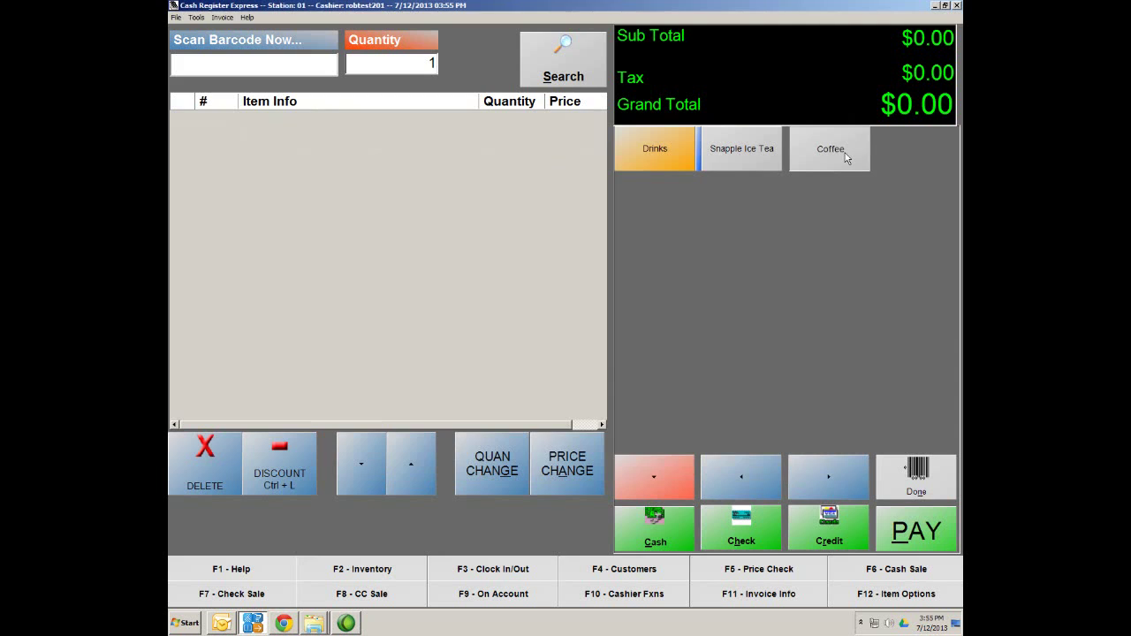
pyautogui.click(363, 206)
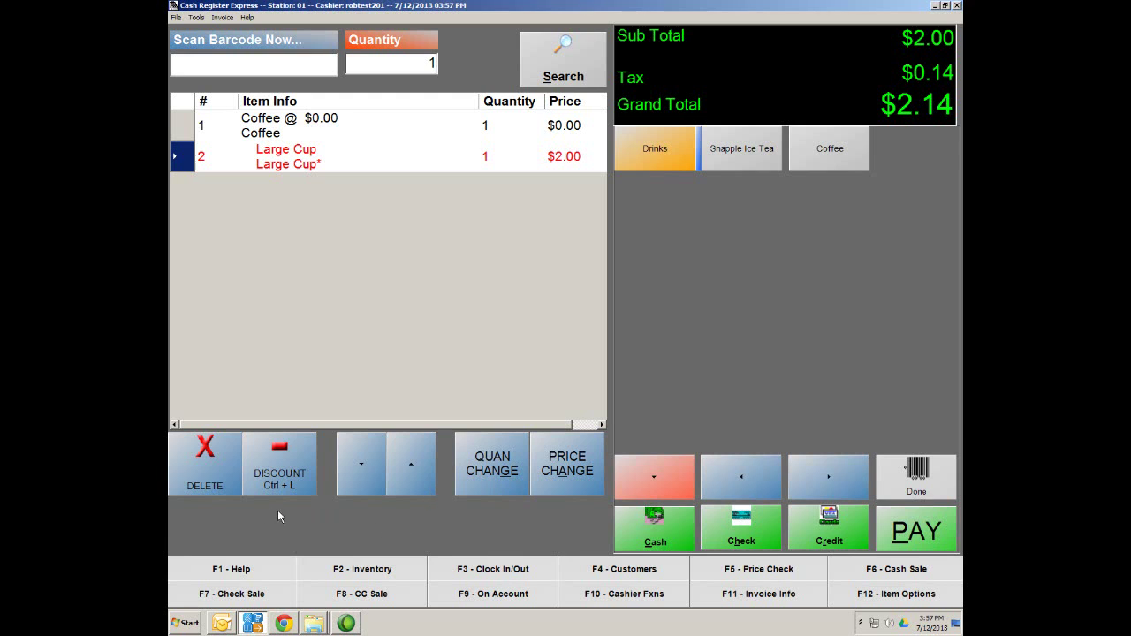
pyautogui.click(919, 487)
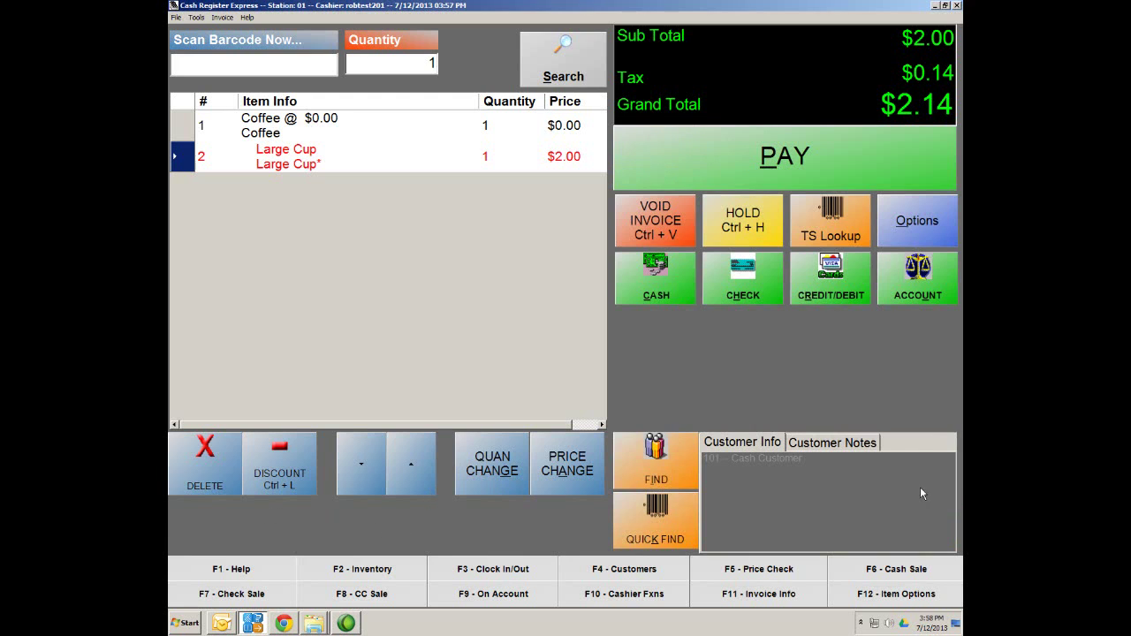
# Go to Options > Administrative > Inventory Maintenance to view the Johnnie Walker Blue Label record
pyautogui.click(923, 222)
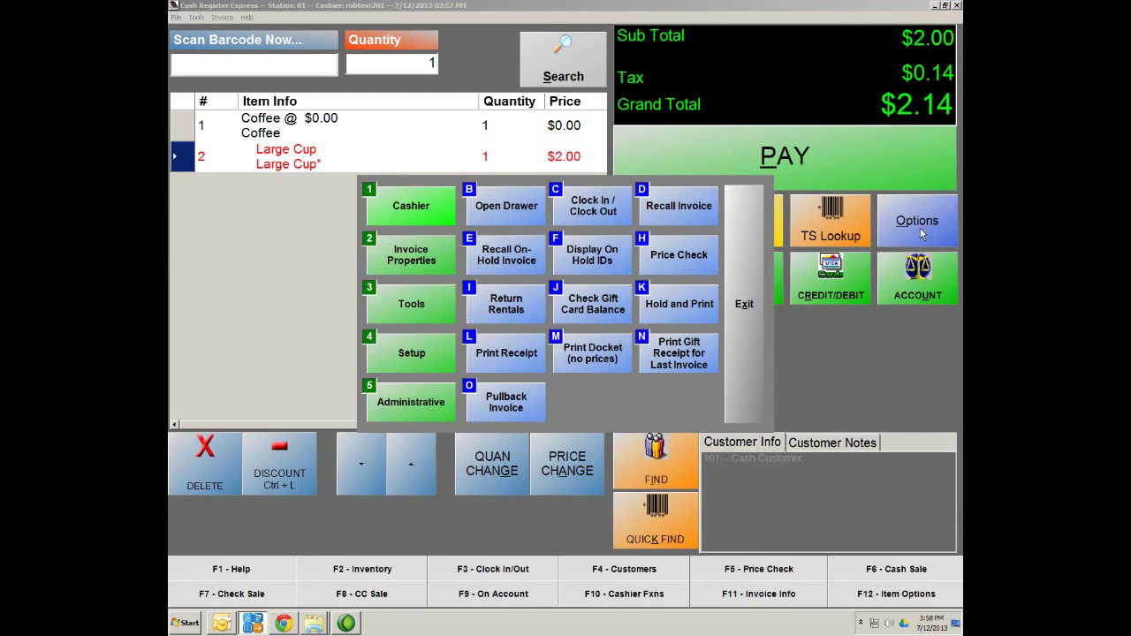
pyautogui.click(400, 413)
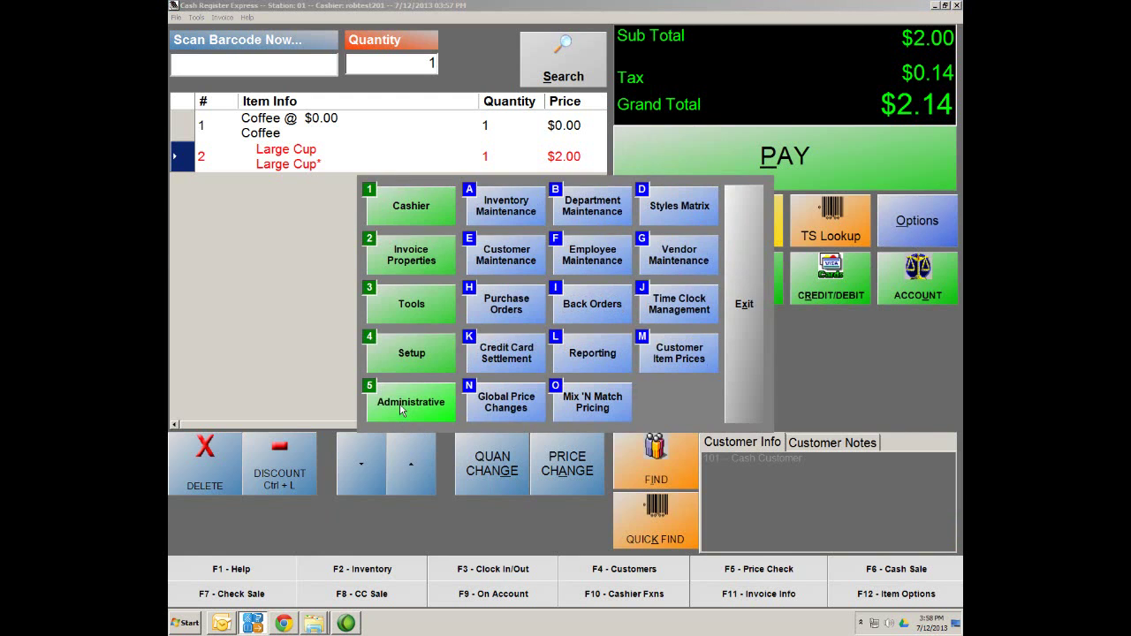
pyautogui.click(495, 220)
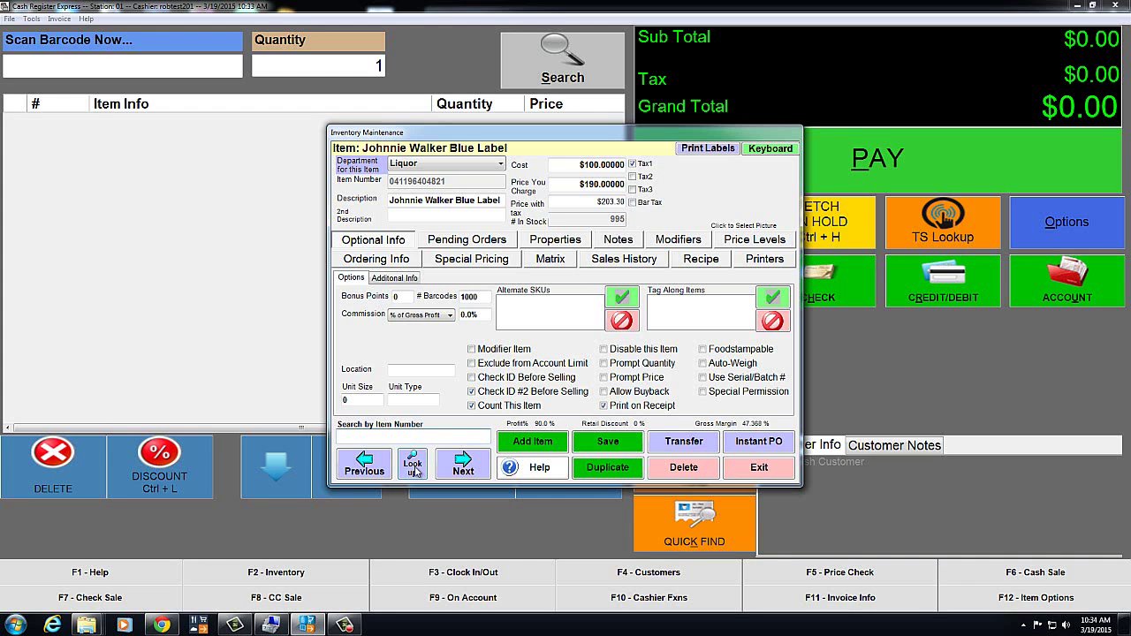
# Look up the Tobacco department and open the Marlboro Single Pack item record
pyautogui.click(413, 465)
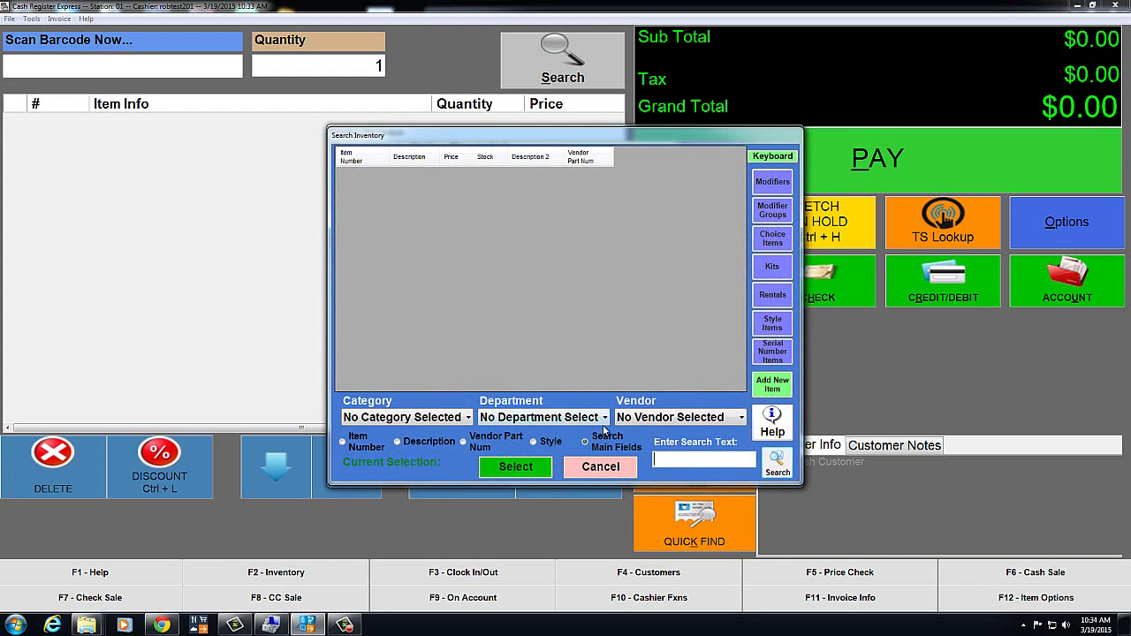
pyautogui.click(605, 419)
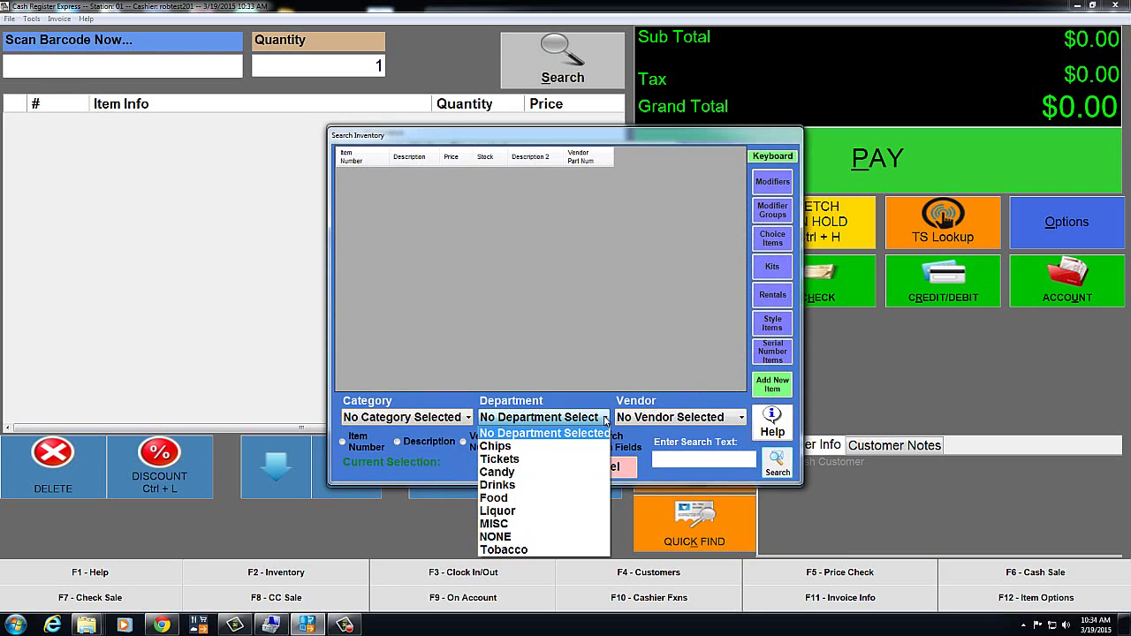
pyautogui.click(513, 549)
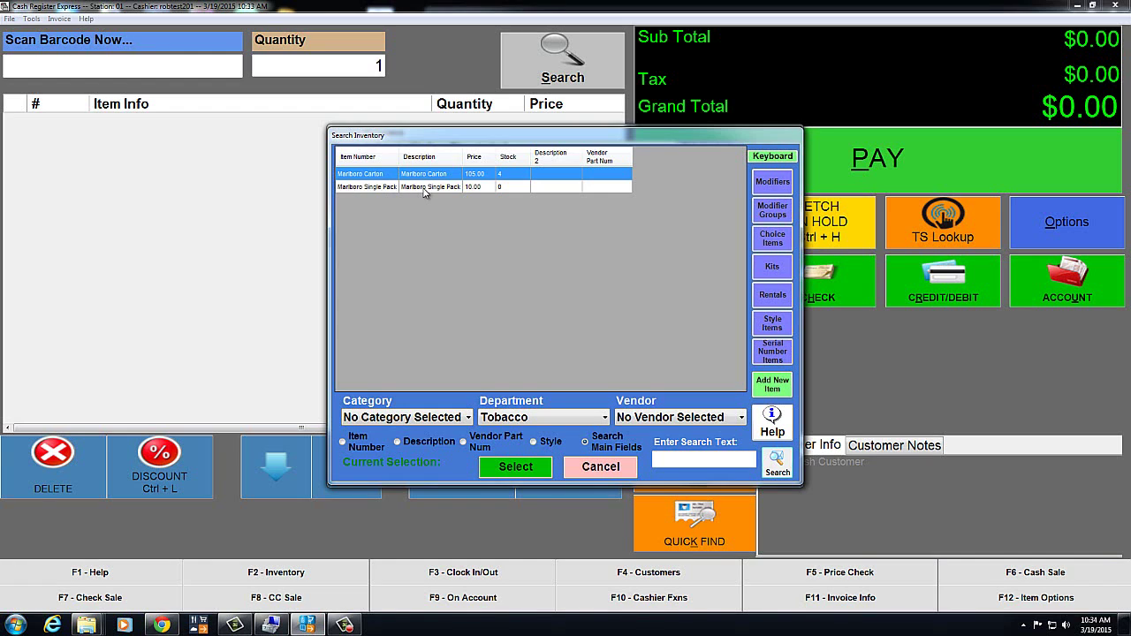
pyautogui.doubleClick(423, 189)
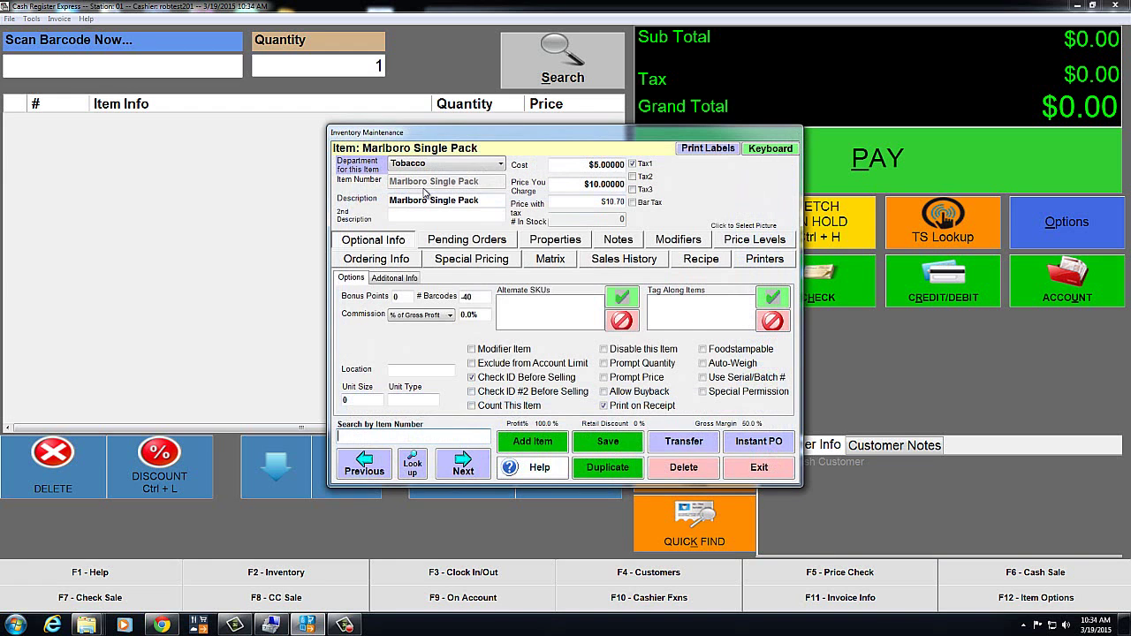
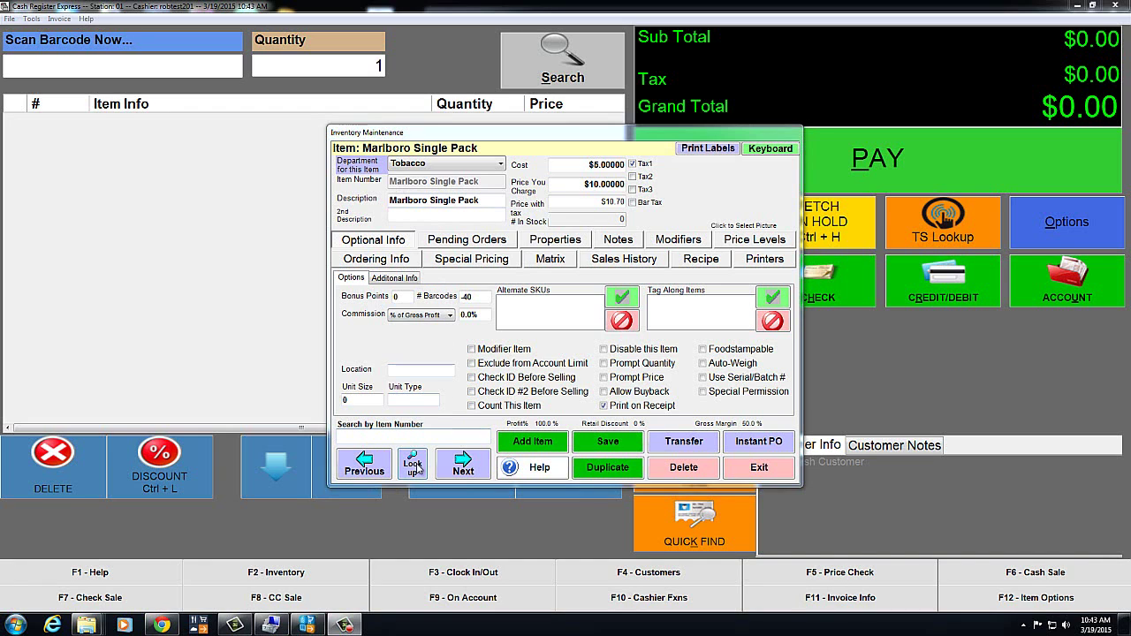
# Filter the inventory search to Tobacco, check Marlboro Carton, then open the Marlboro Single Pack record
pyautogui.click(415, 465)
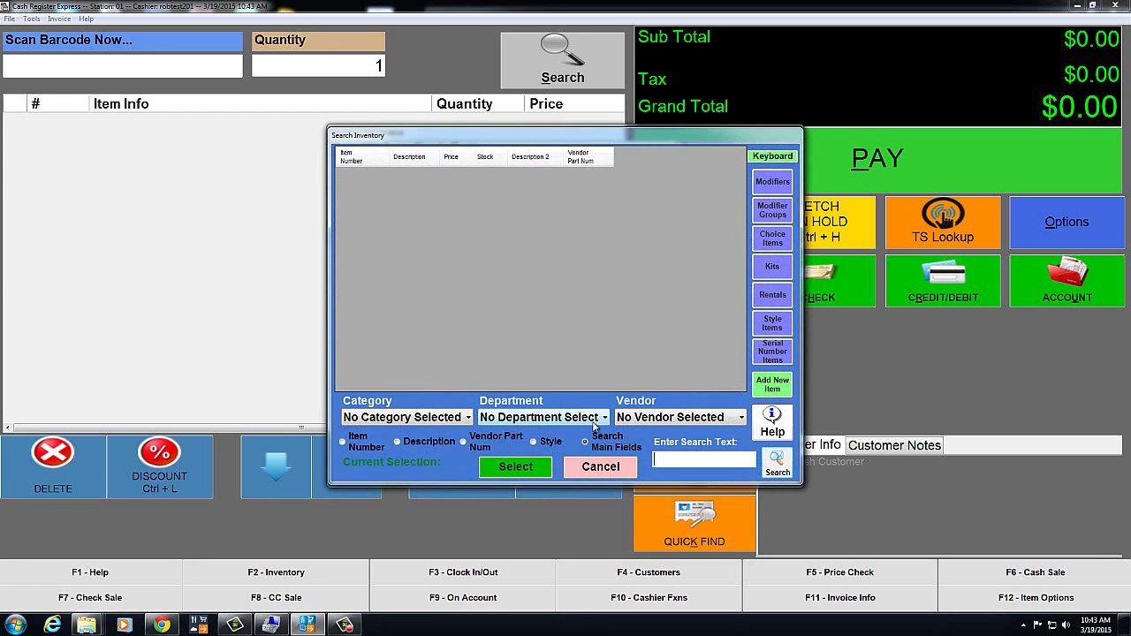
pyautogui.click(600, 419)
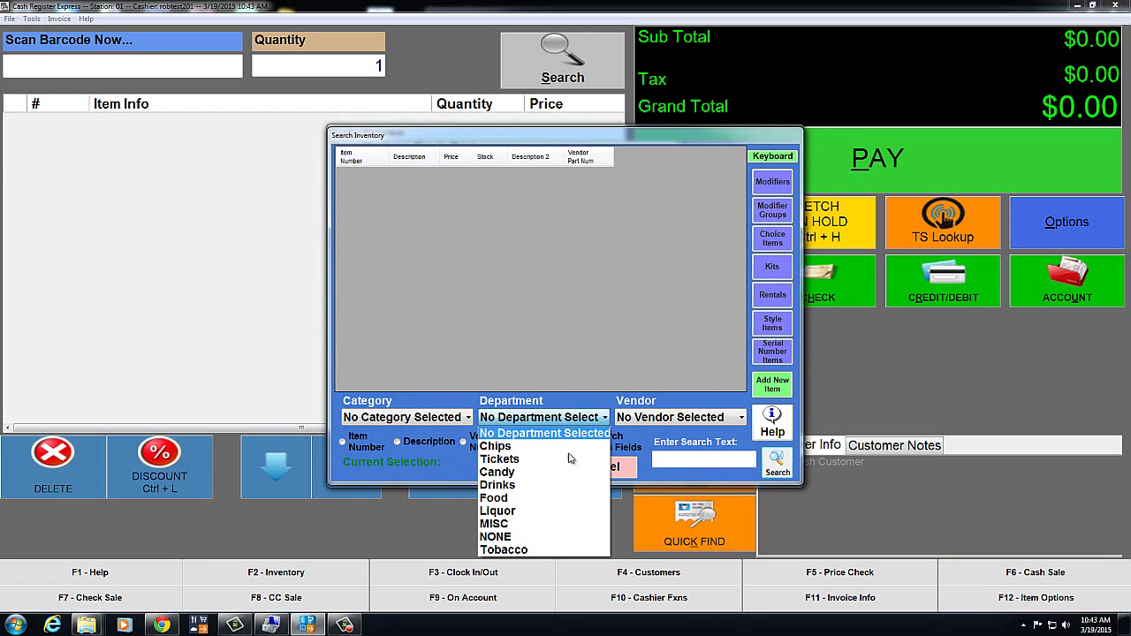
pyautogui.click(522, 549)
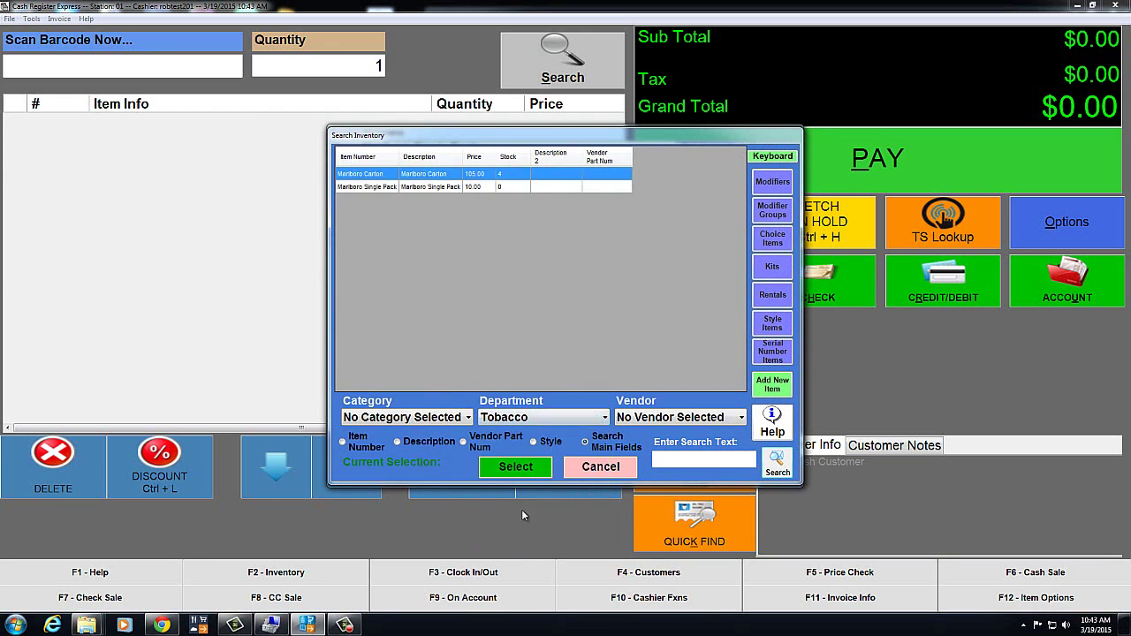
pyautogui.doubleClick(428, 178)
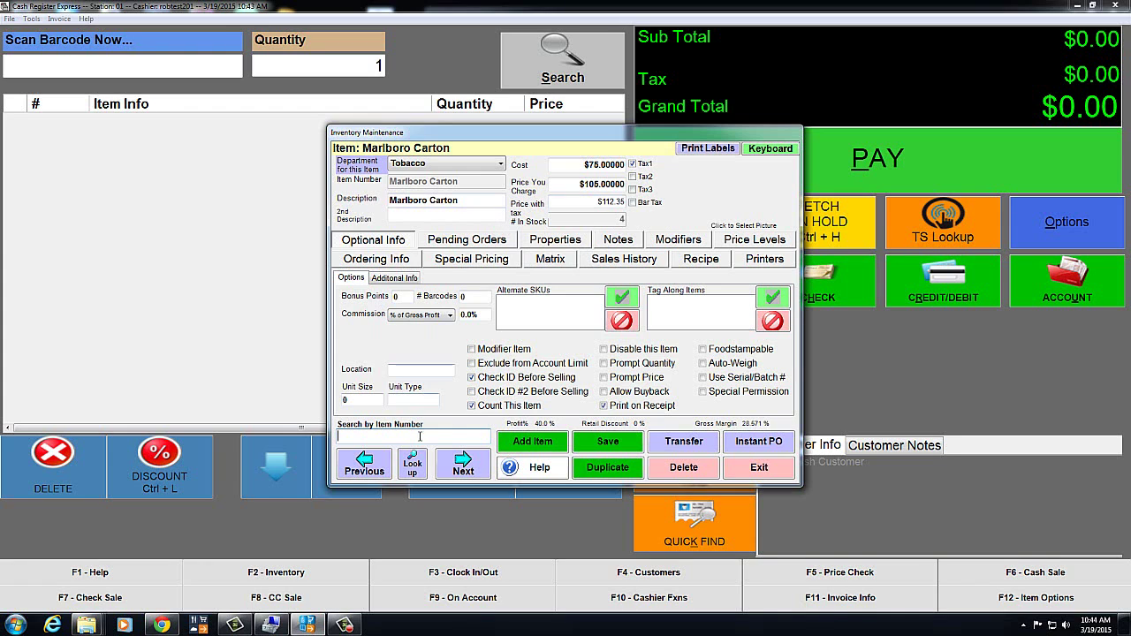
pyautogui.click(412, 474)
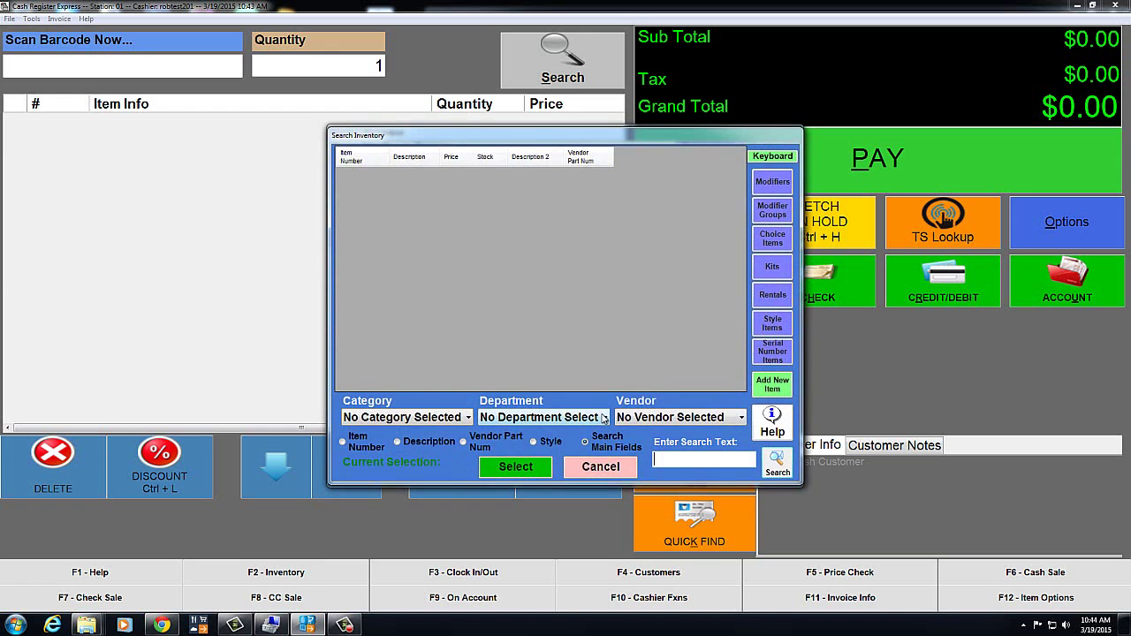
pyautogui.click(603, 417)
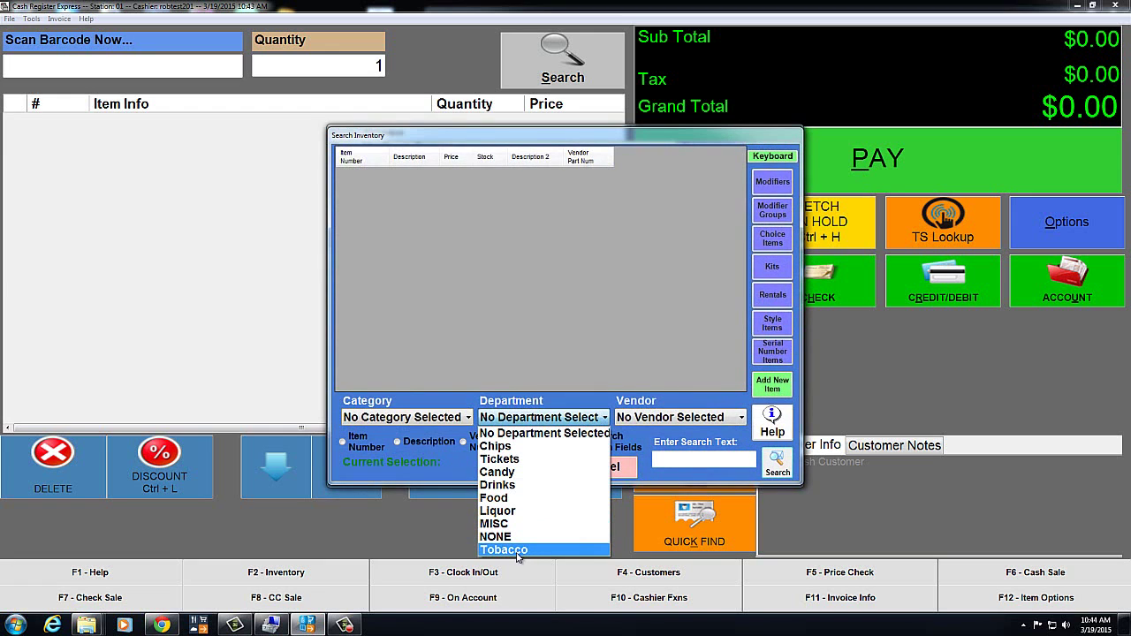
pyautogui.click(517, 549)
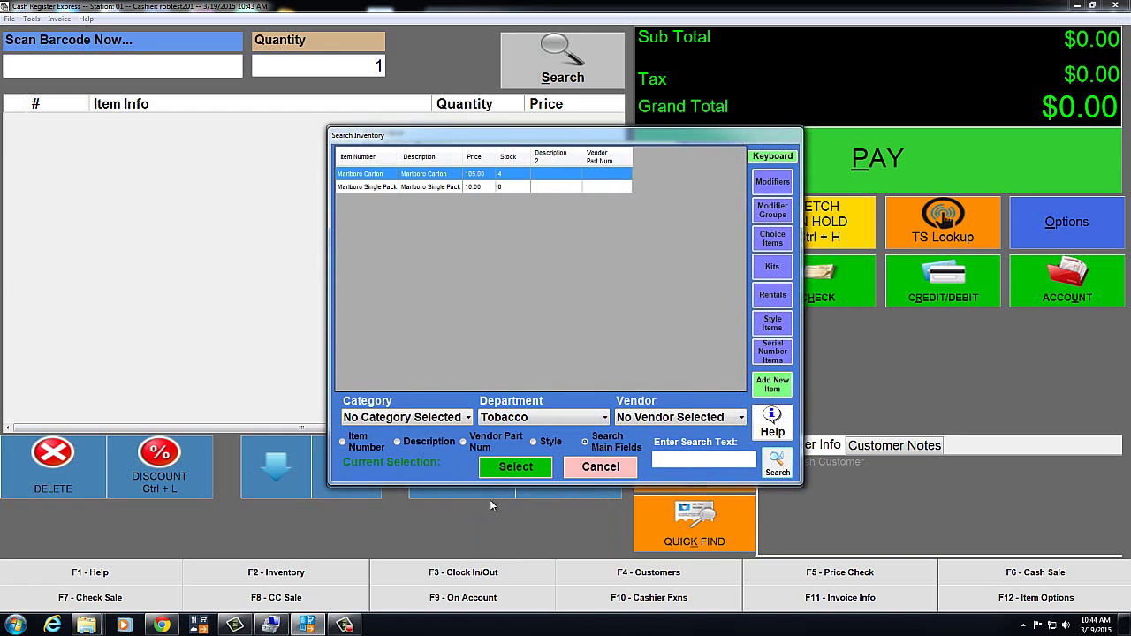
pyautogui.doubleClick(423, 187)
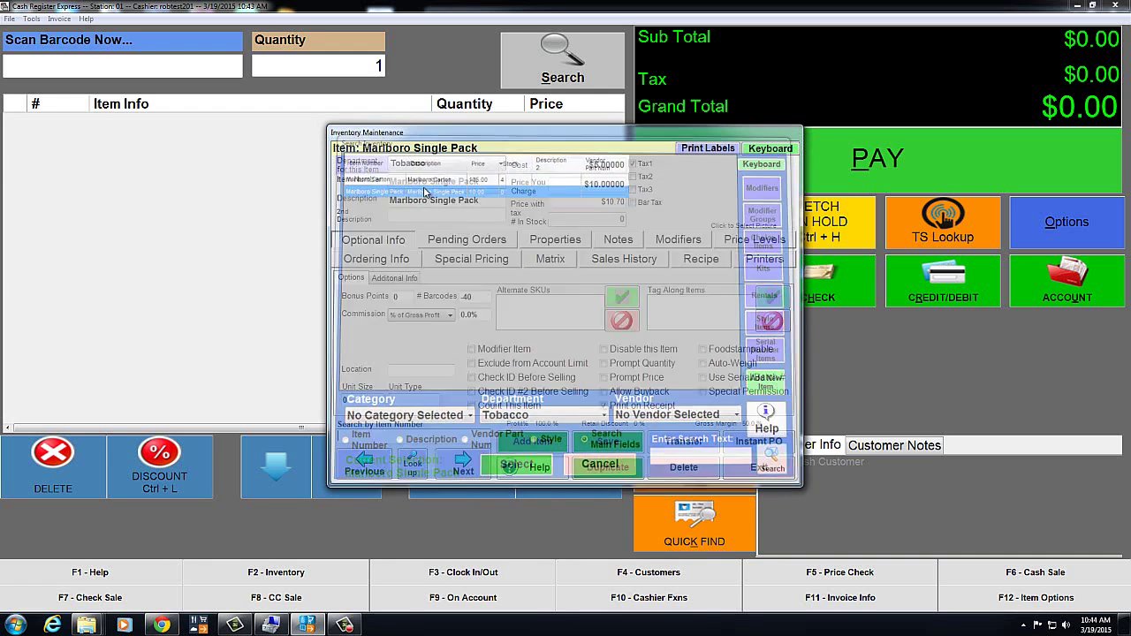
# Add Marlboro Carton as a recipe ingredient at quantity 0.1 with 0 yield, then save and close
pyautogui.click(702, 260)
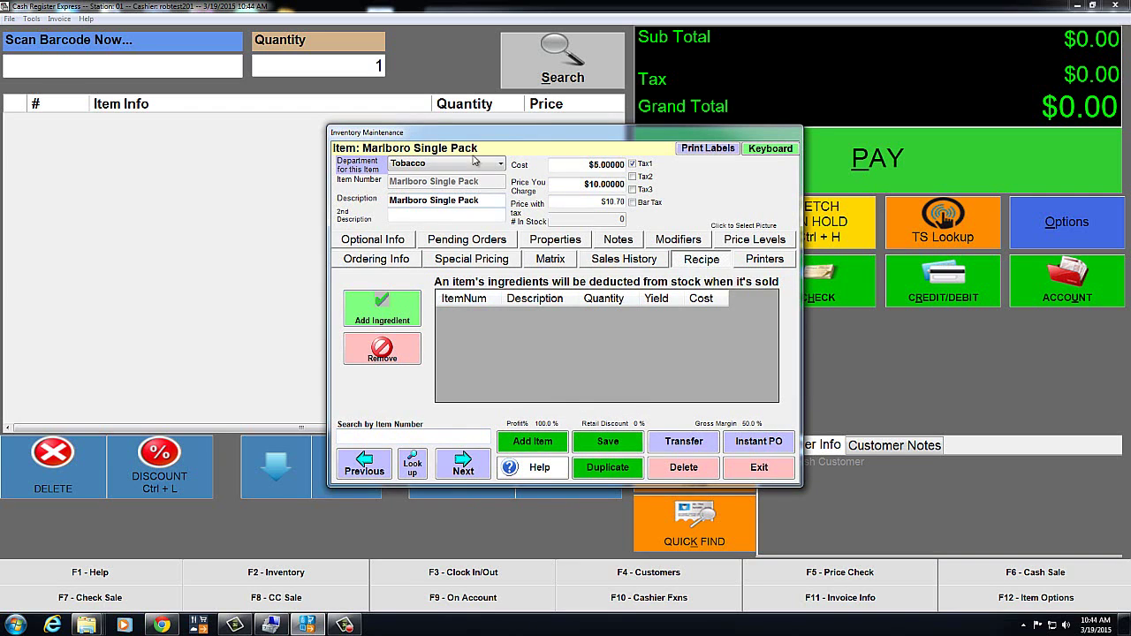
pyautogui.click(398, 323)
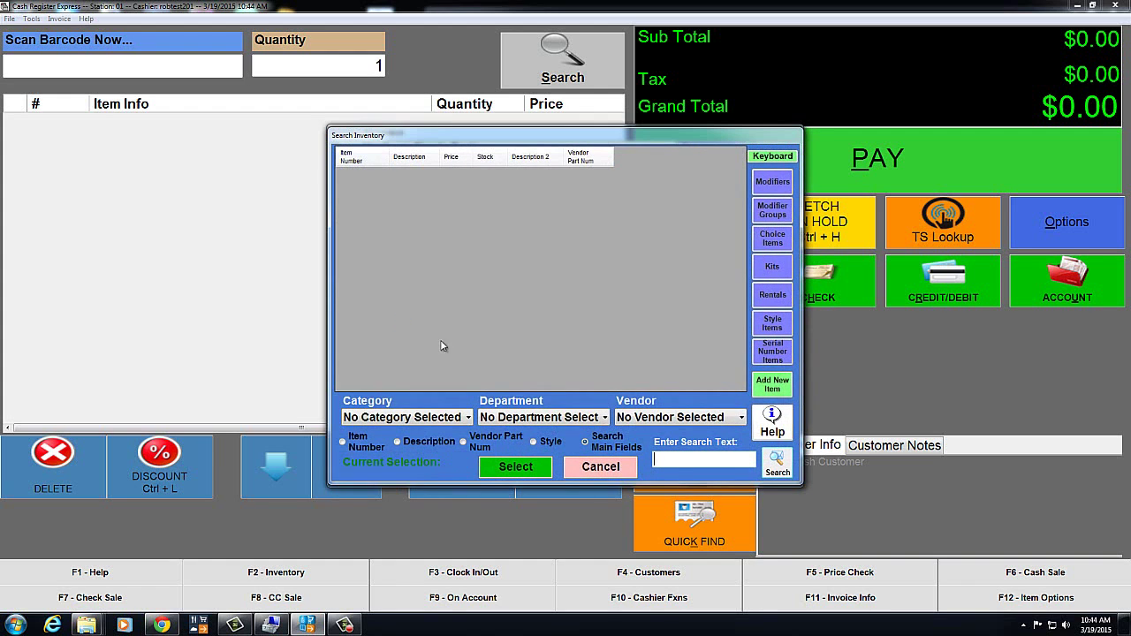
pyautogui.click(604, 419)
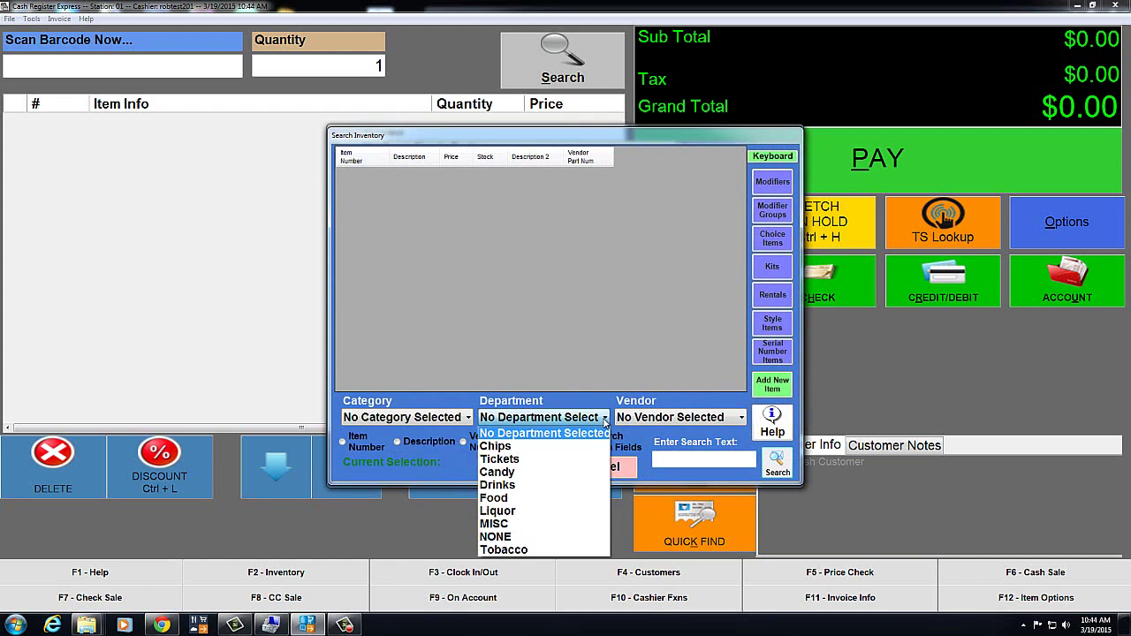
pyautogui.click(504, 549)
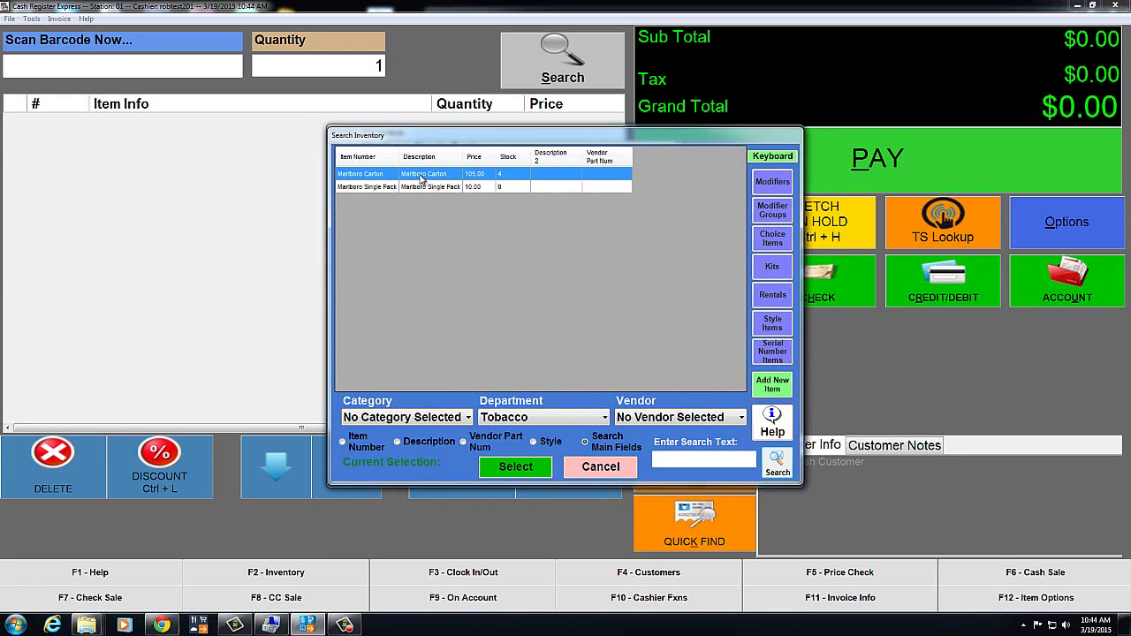
pyautogui.doubleClick(424, 187)
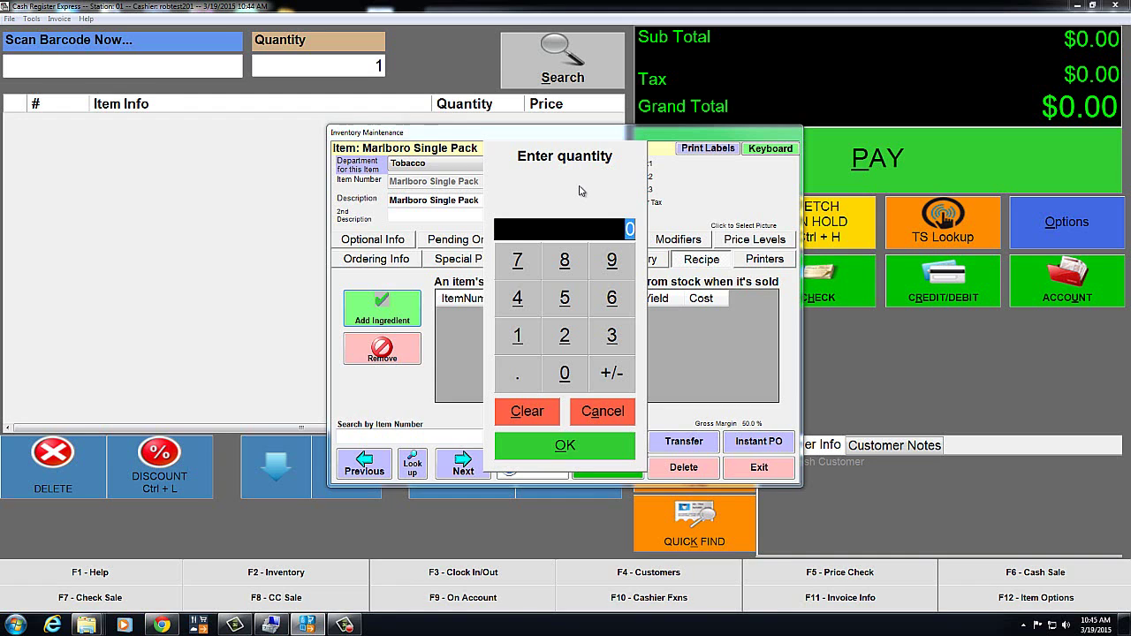
pyautogui.write('.1')
pyautogui.click(568, 442)
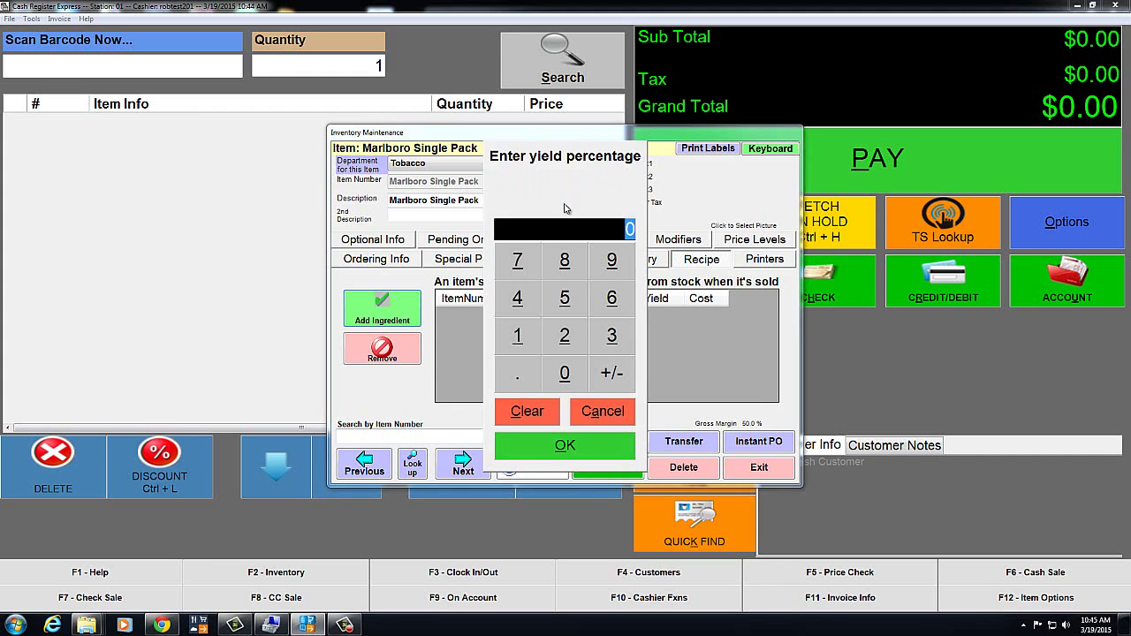
pyautogui.click(578, 447)
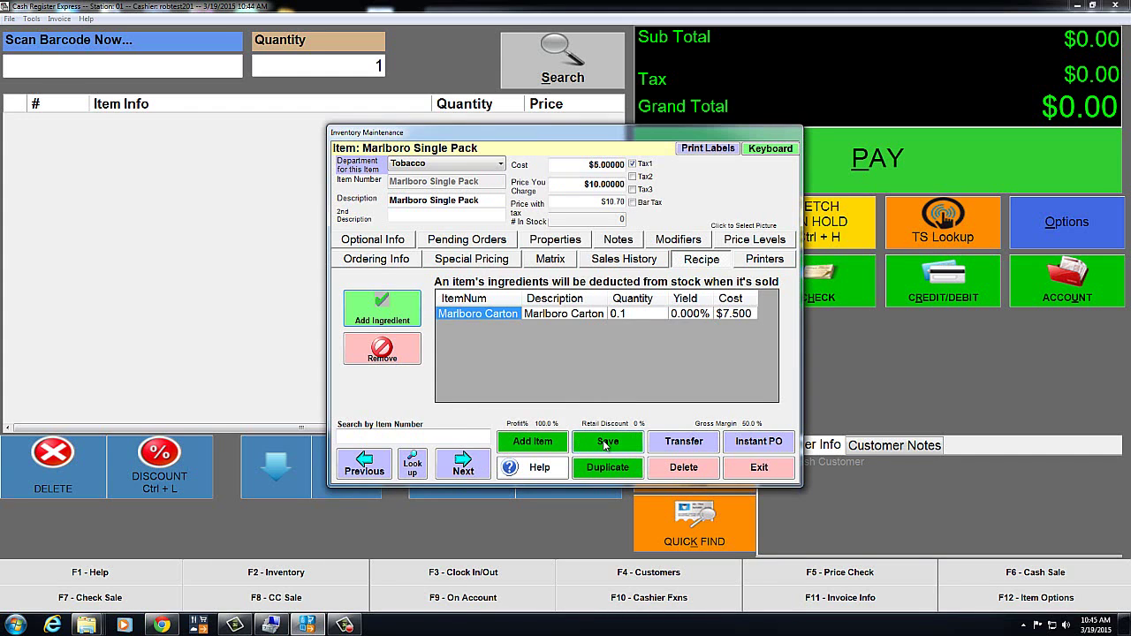
pyautogui.click(606, 443)
pyautogui.click(765, 473)
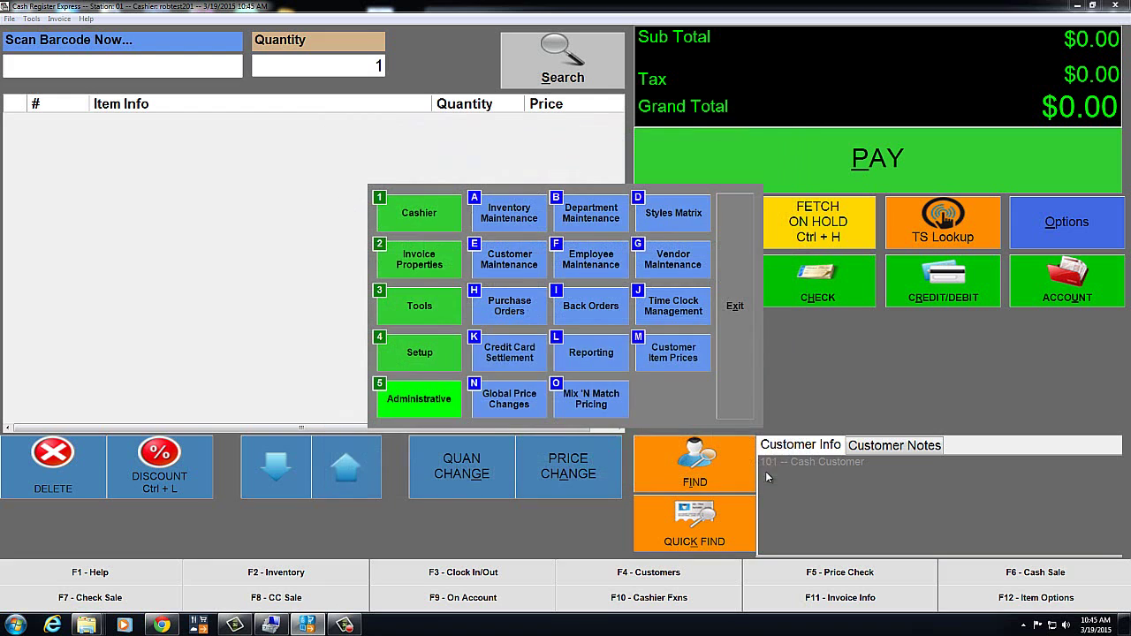
# Ring up one Marlboro Single Pack from the Tobacco lookup and pay the $10.70 in cash
pyautogui.click(735, 310)
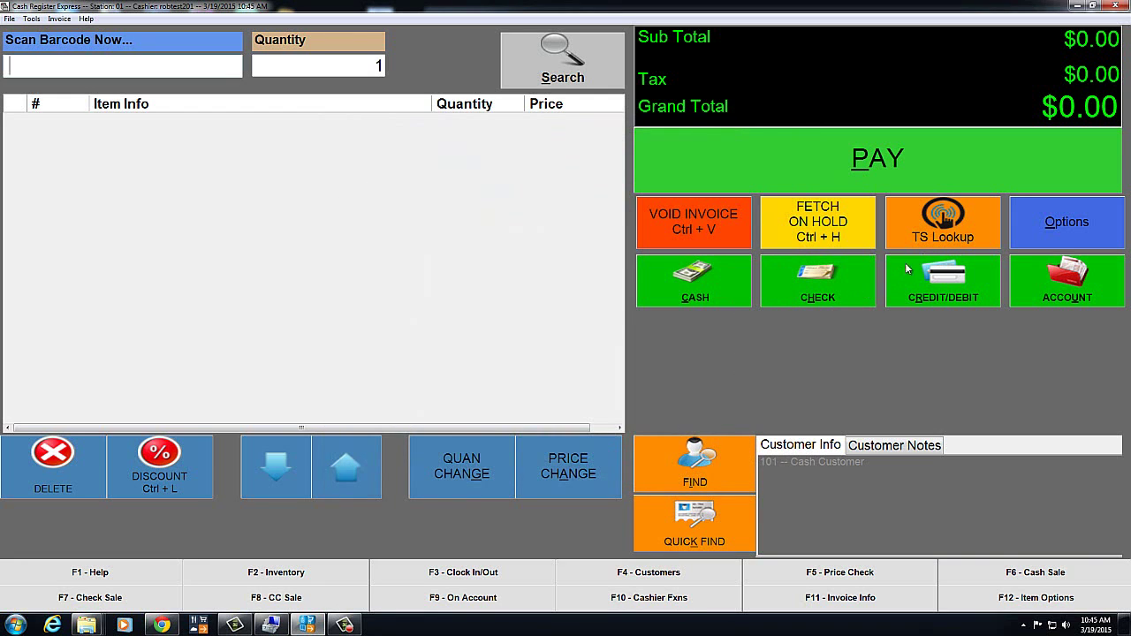
pyautogui.click(943, 237)
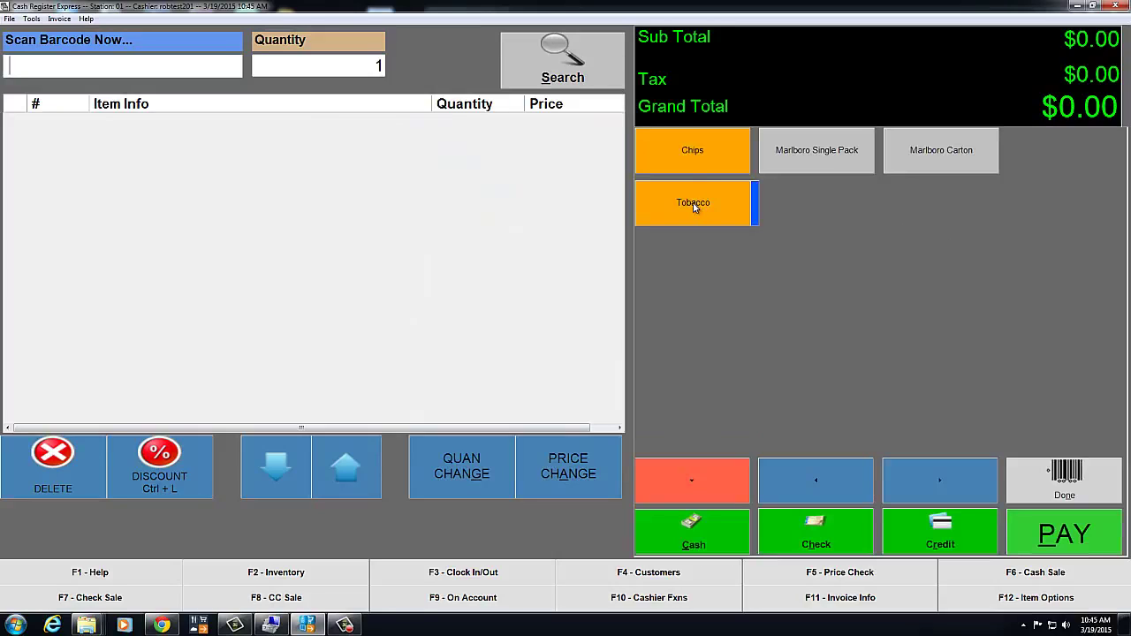
pyautogui.click(694, 205)
pyautogui.click(832, 165)
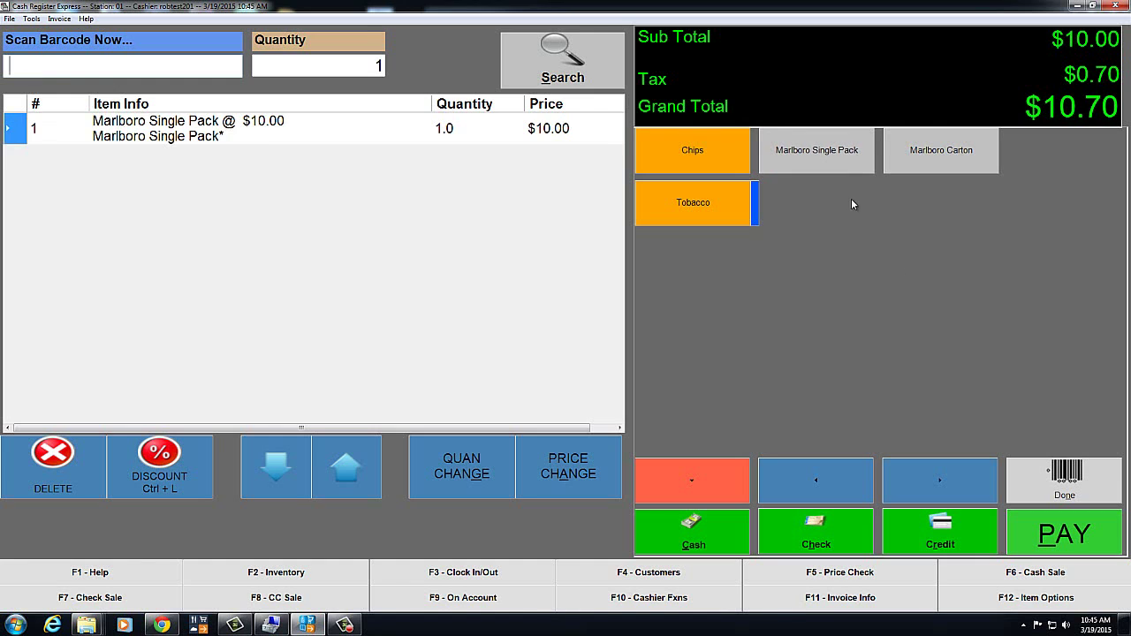
pyautogui.click(1038, 537)
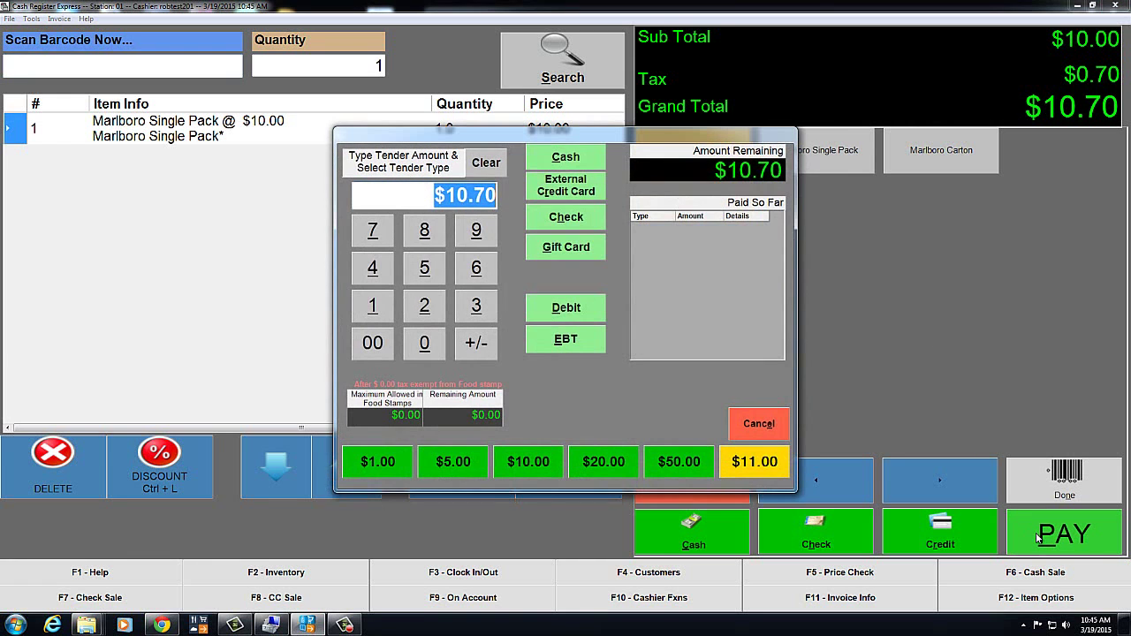
pyautogui.click(565, 157)
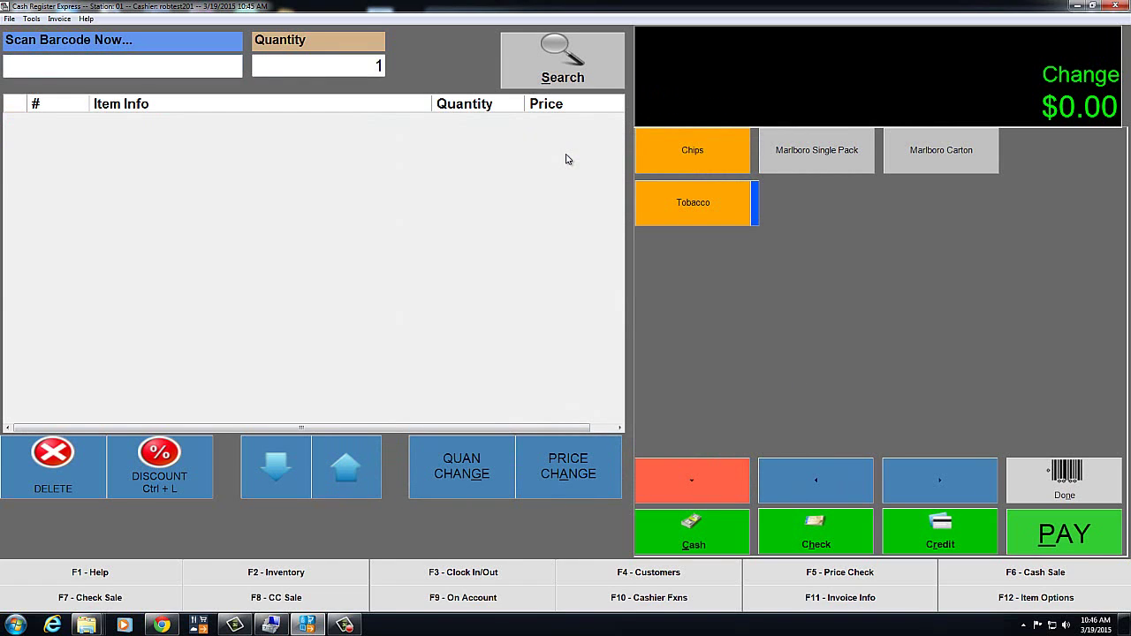
pyautogui.click(1029, 487)
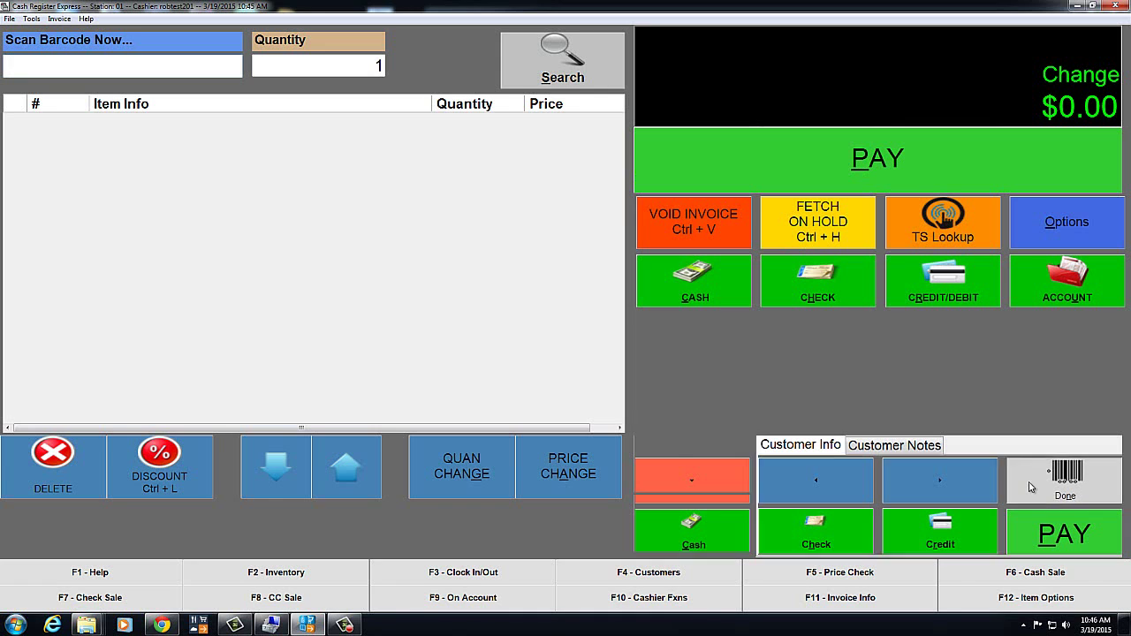
# In Inventory Maintenance, filter the lookup to Tobacco and open Marlboro Carton, now at 3.9 in stock
pyautogui.click(1058, 233)
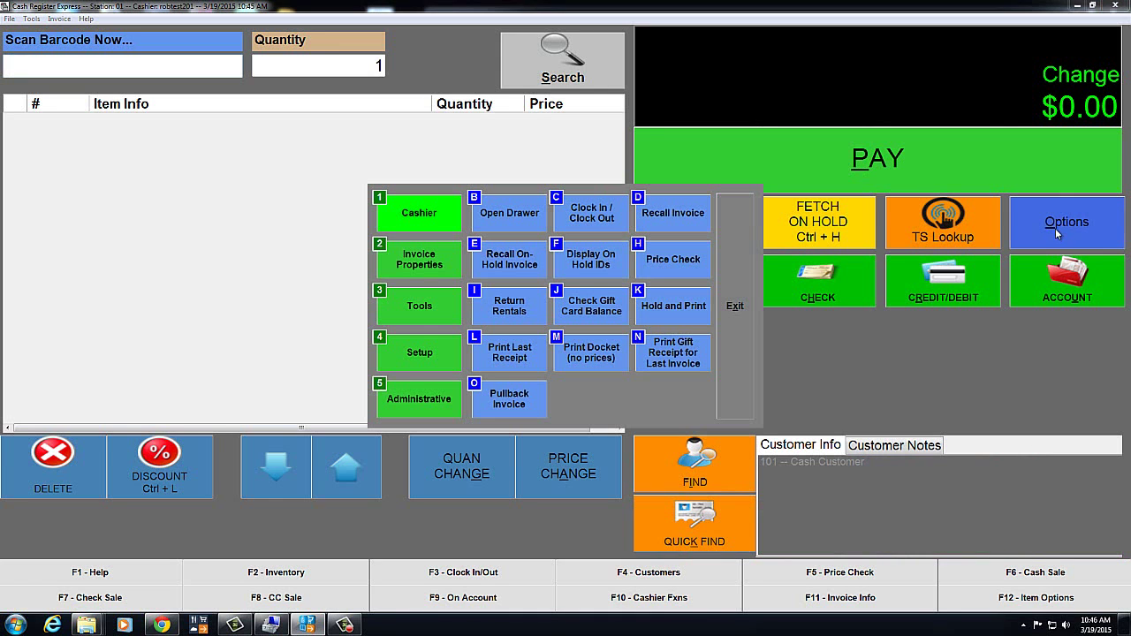
pyautogui.click(409, 400)
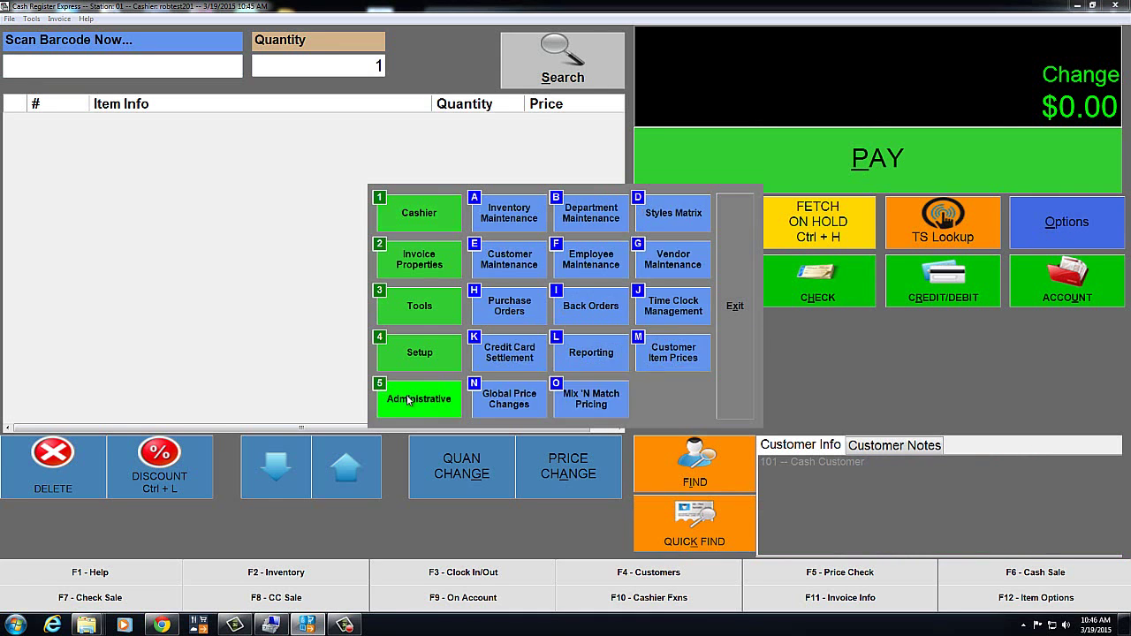
pyautogui.click(509, 219)
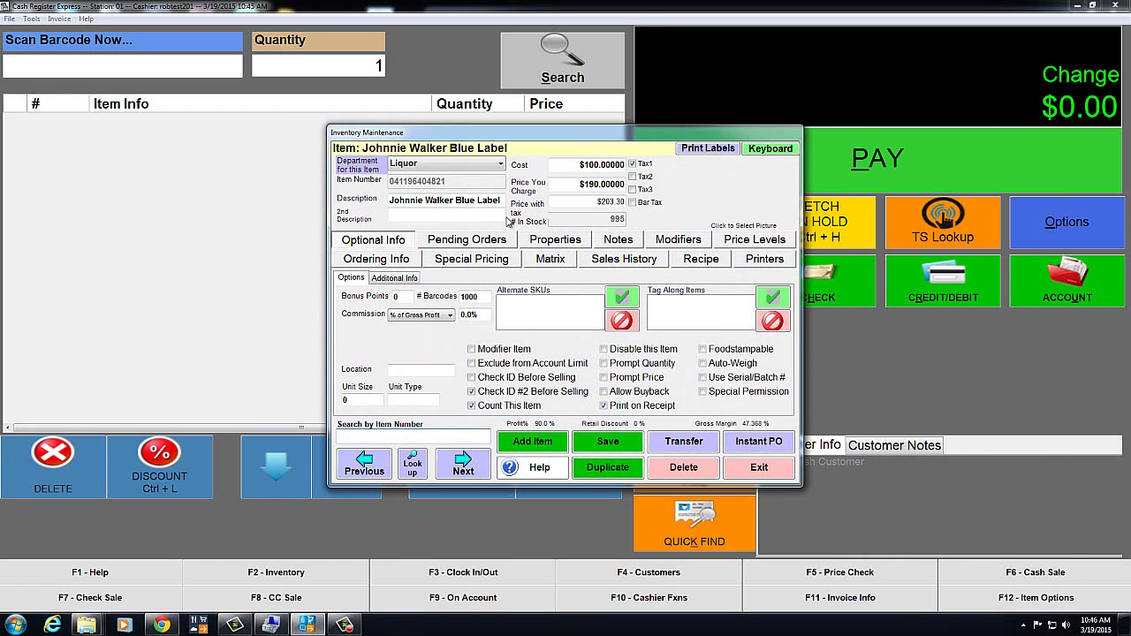
pyautogui.click(414, 468)
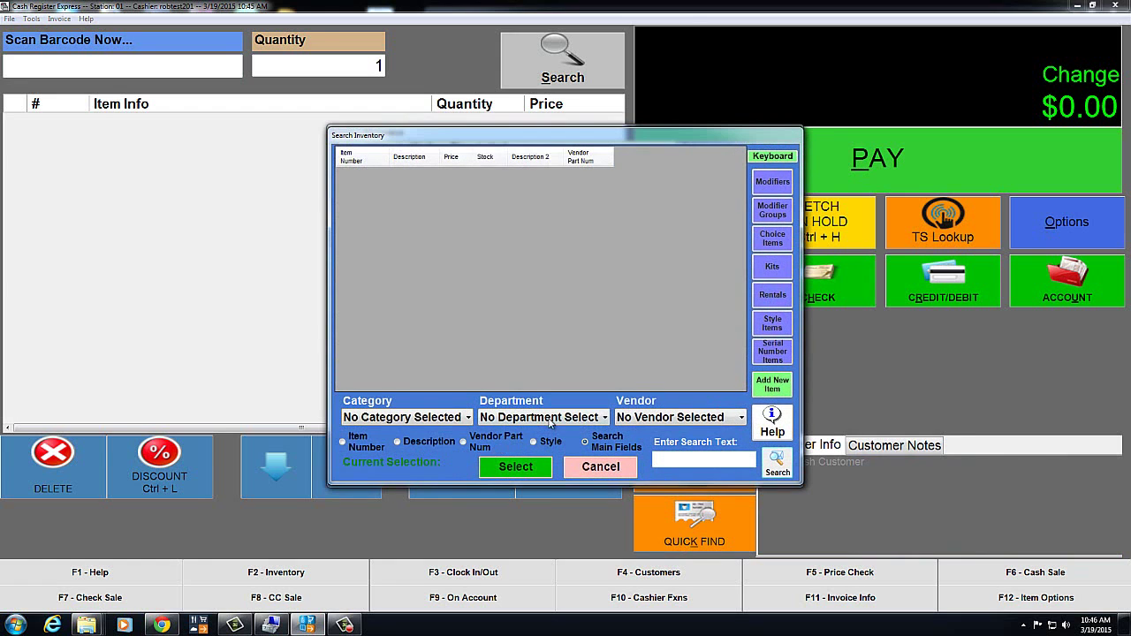
pyautogui.click(604, 418)
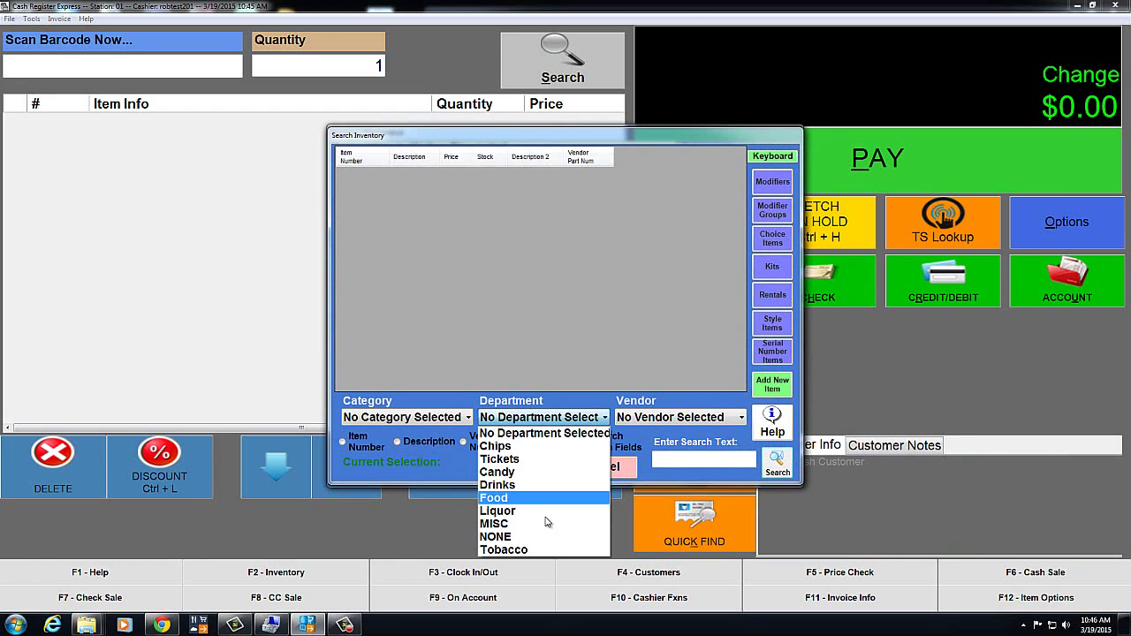
pyautogui.click(517, 550)
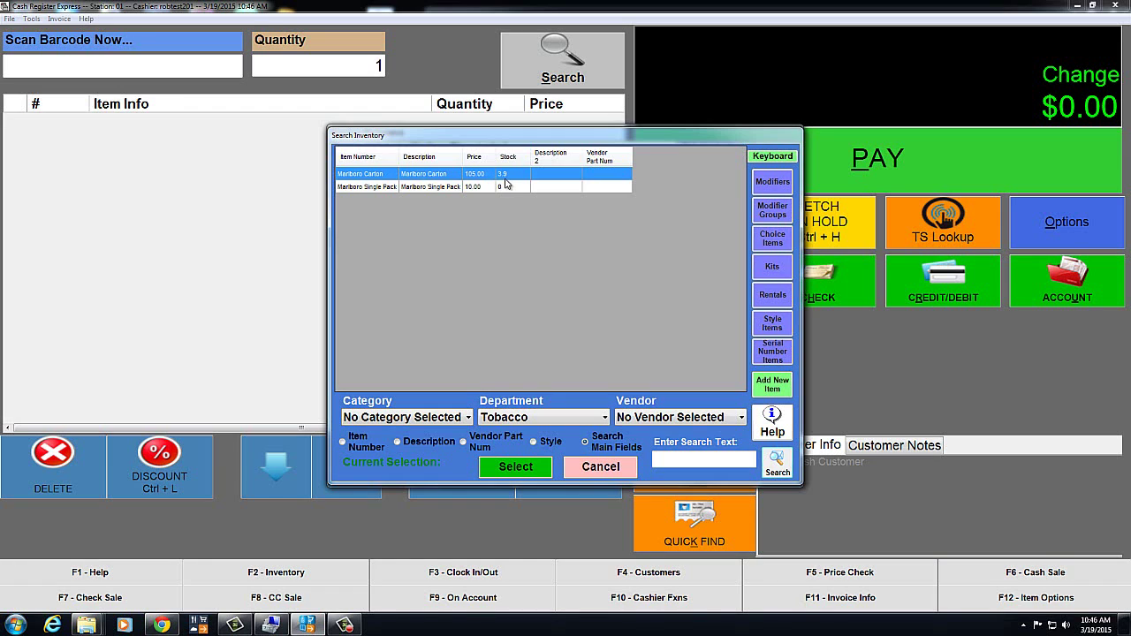
pyautogui.doubleClick(452, 177)
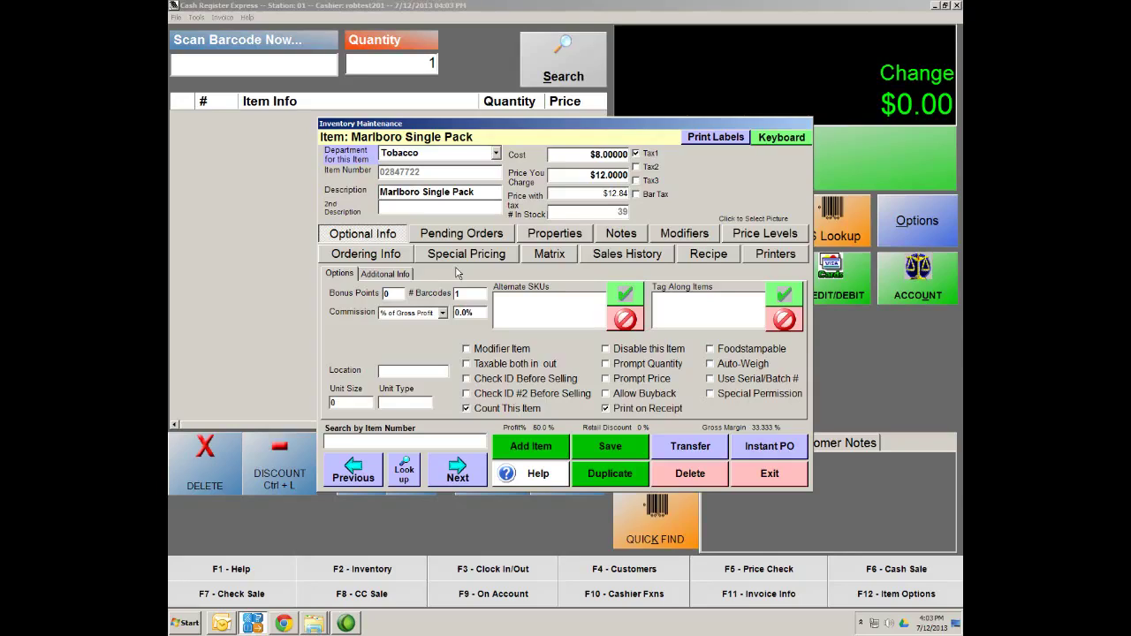
# Save and close the Marlboro Single Pack record, then open Department Maintenance
pyautogui.click(606, 449)
pyautogui.click(769, 481)
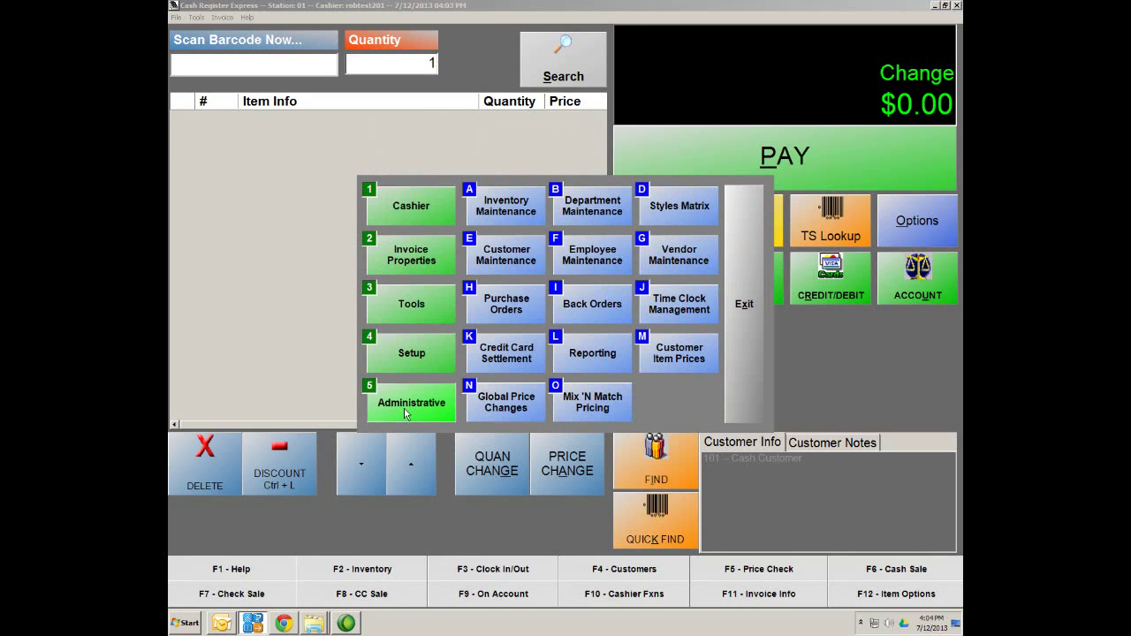
pyautogui.click(605, 210)
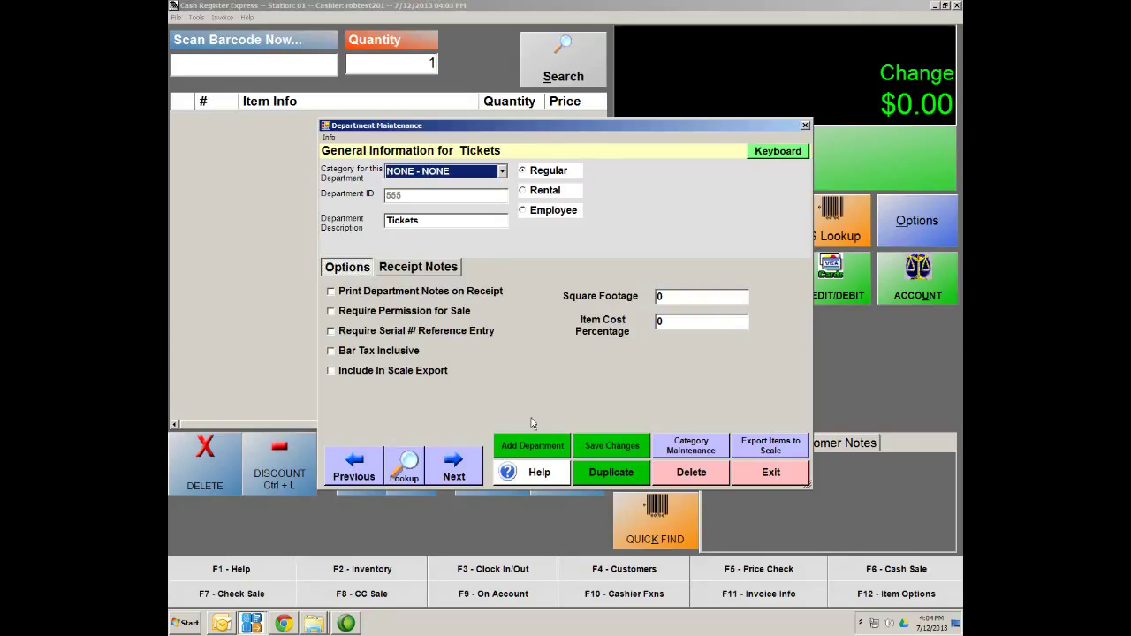
# Create and save a department with ID 'Tshirt' and description 'Tee Shirt', adding no others
pyautogui.click(530, 446)
pyautogui.write('Tshirt')
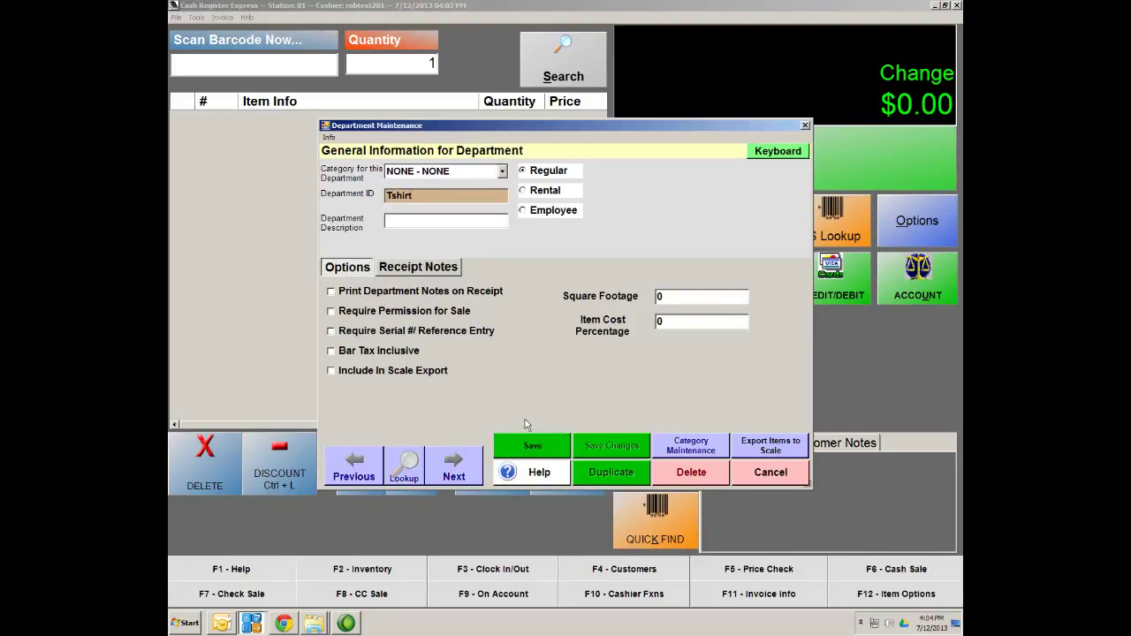
pyautogui.press('Tab')
pyautogui.write('Tee Shi')
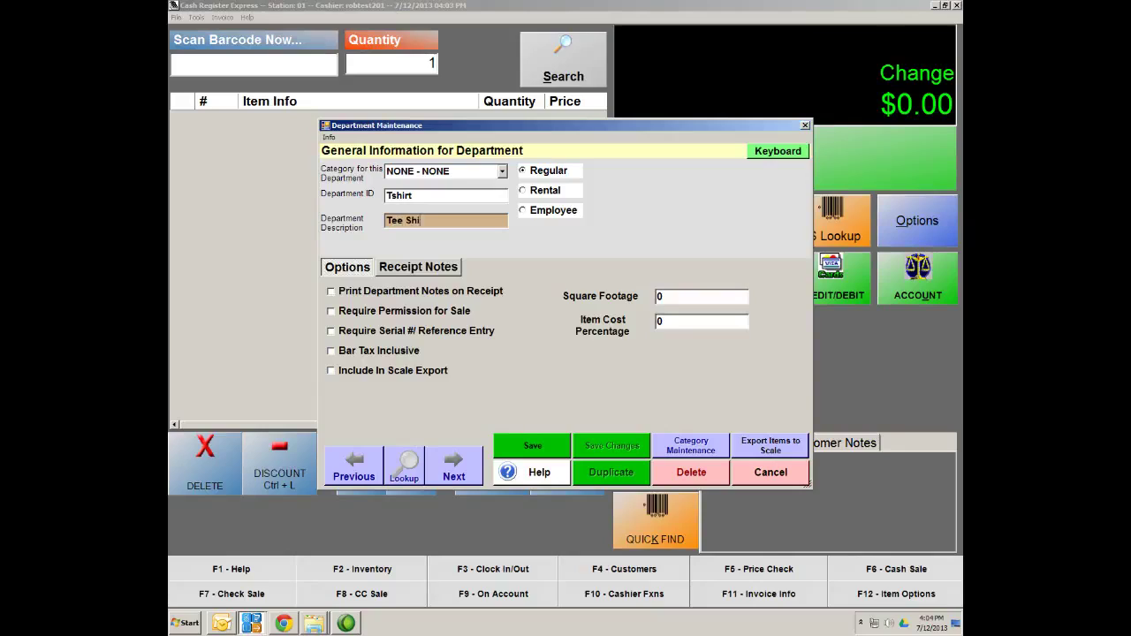
pyautogui.write('rt')
pyautogui.click(549, 448)
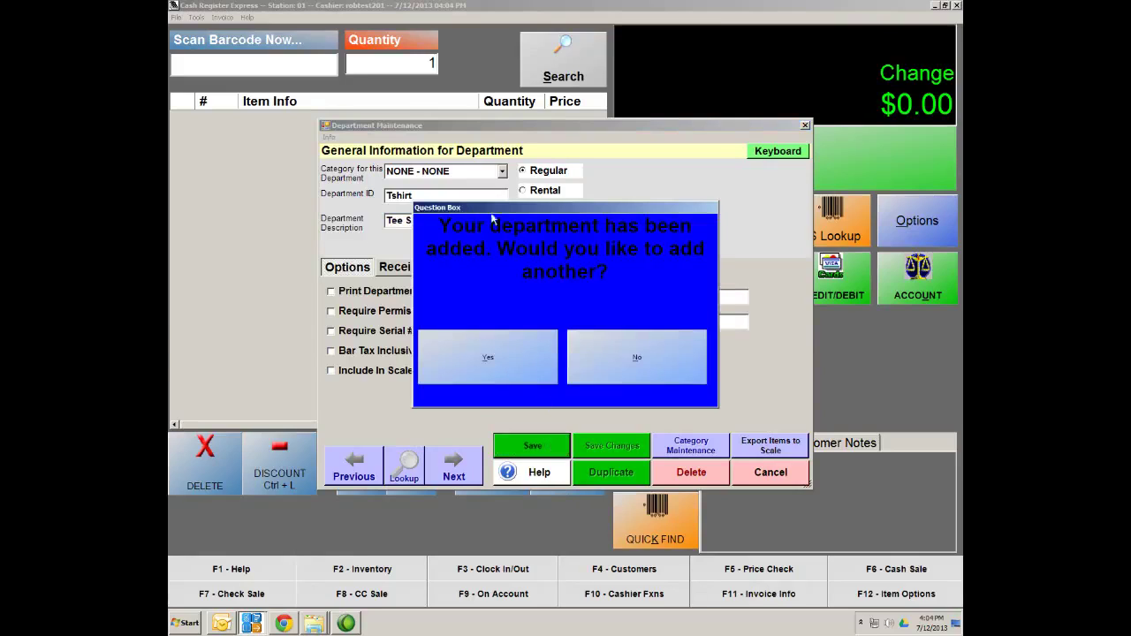
pyautogui.click(646, 357)
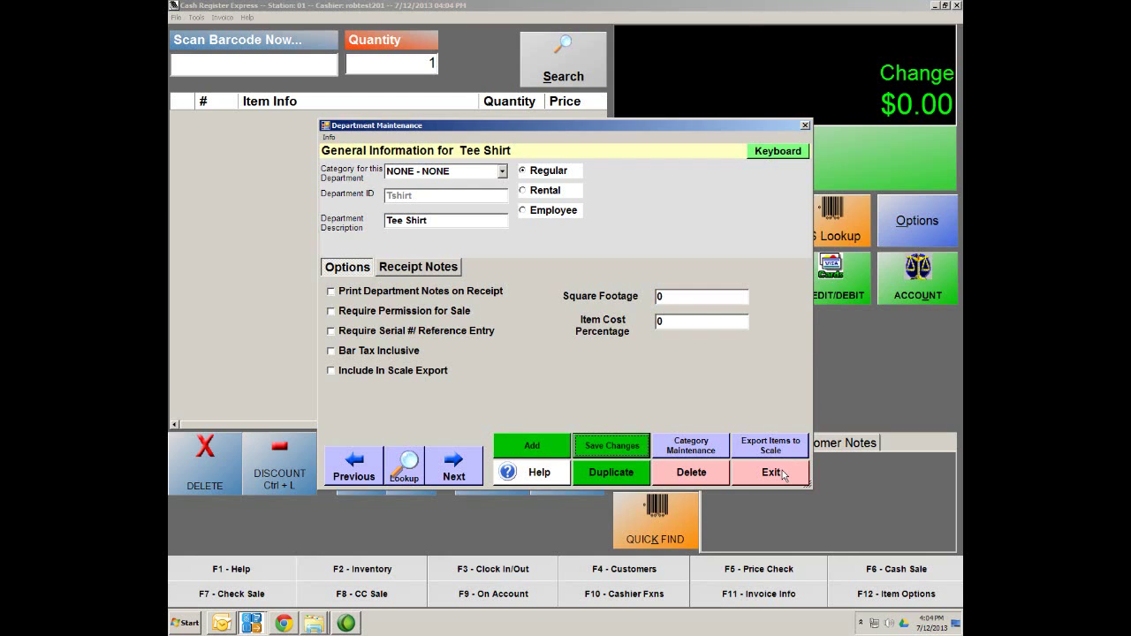
pyautogui.click(781, 474)
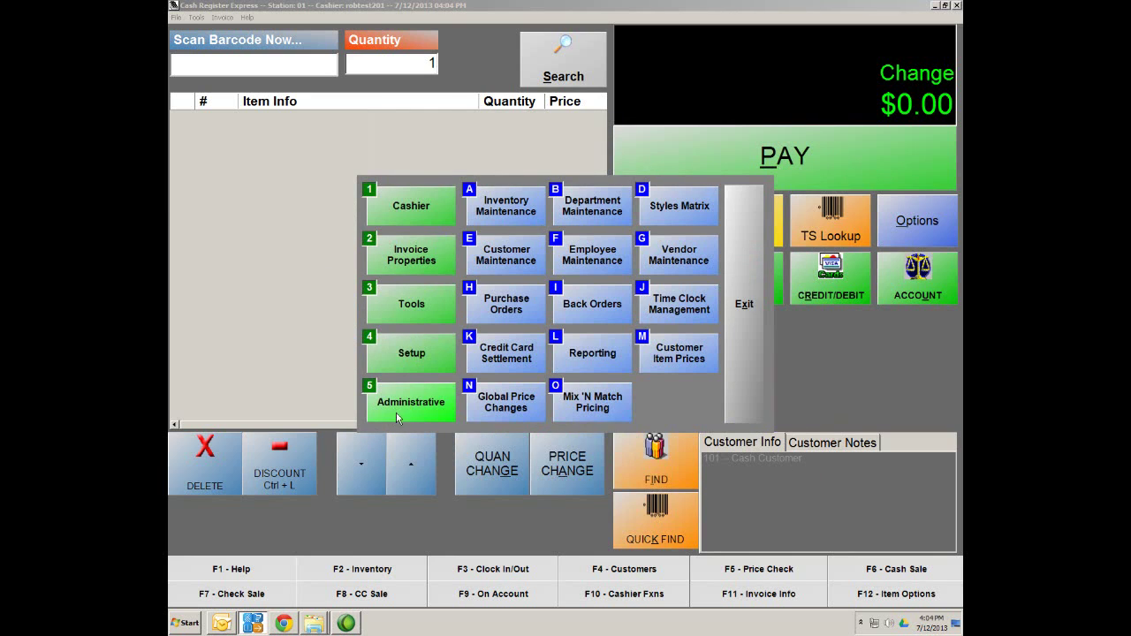
pyautogui.click(397, 417)
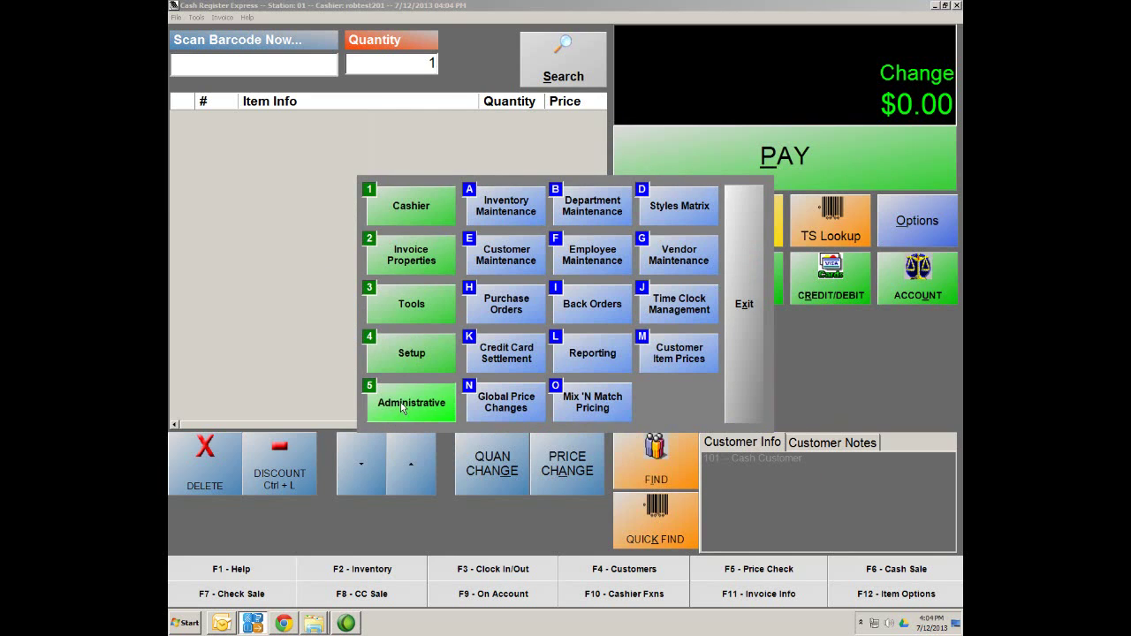
# In the Styles Matrix, add a style named 'Custom Tee' assigned to the Tee Shirt department
pyautogui.click(689, 207)
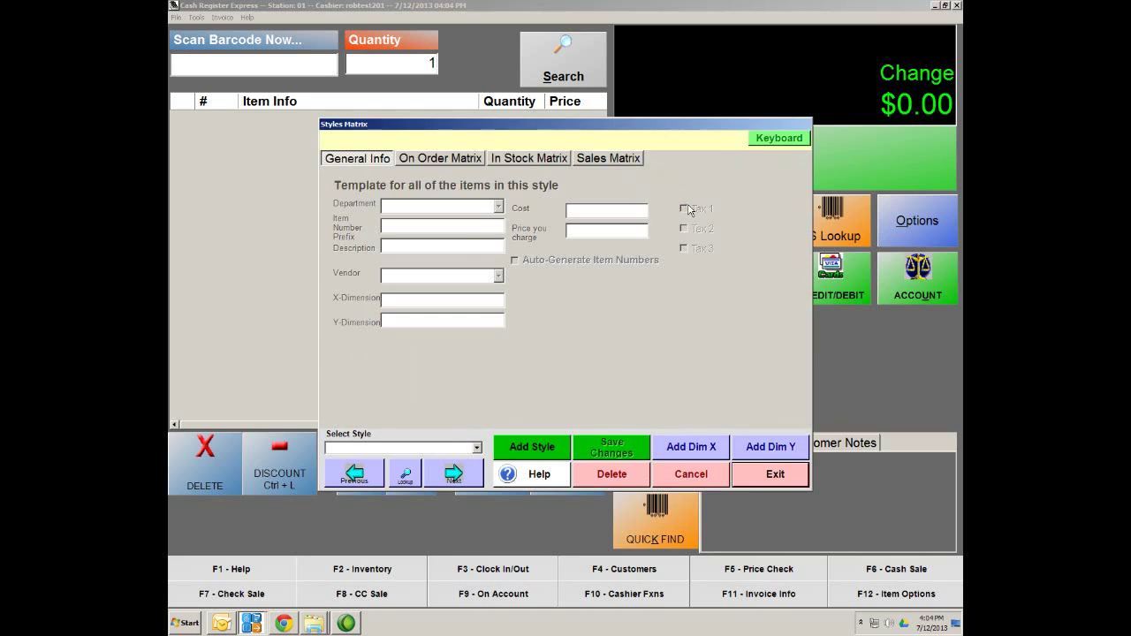
pyautogui.click(554, 449)
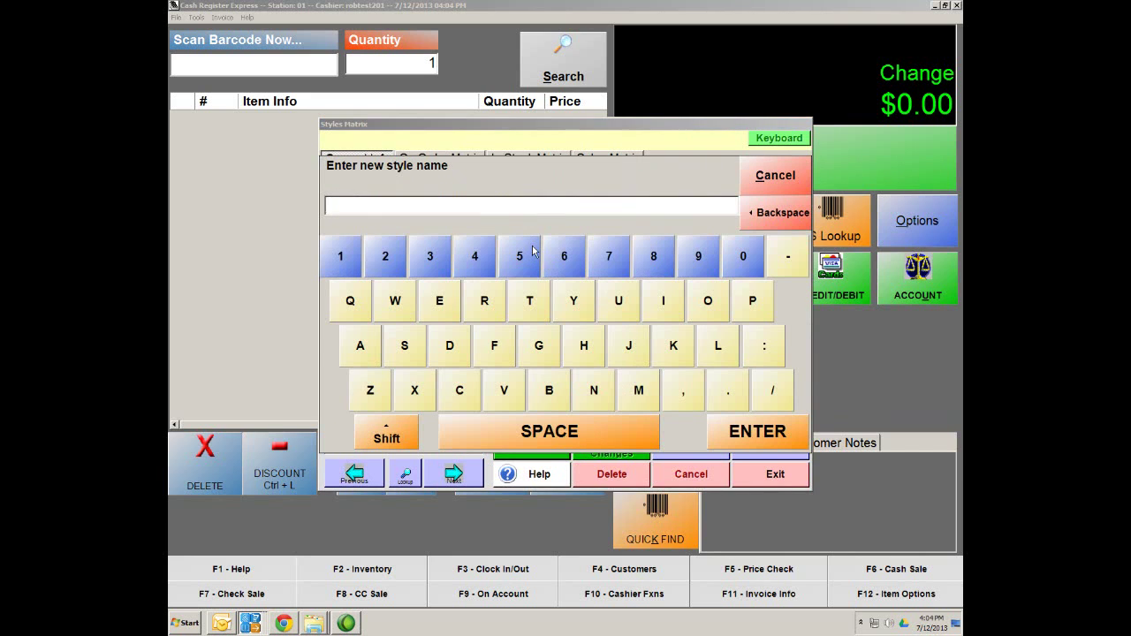
pyautogui.write('Cut')
pyautogui.write('stom')
pyautogui.write(' Tee')
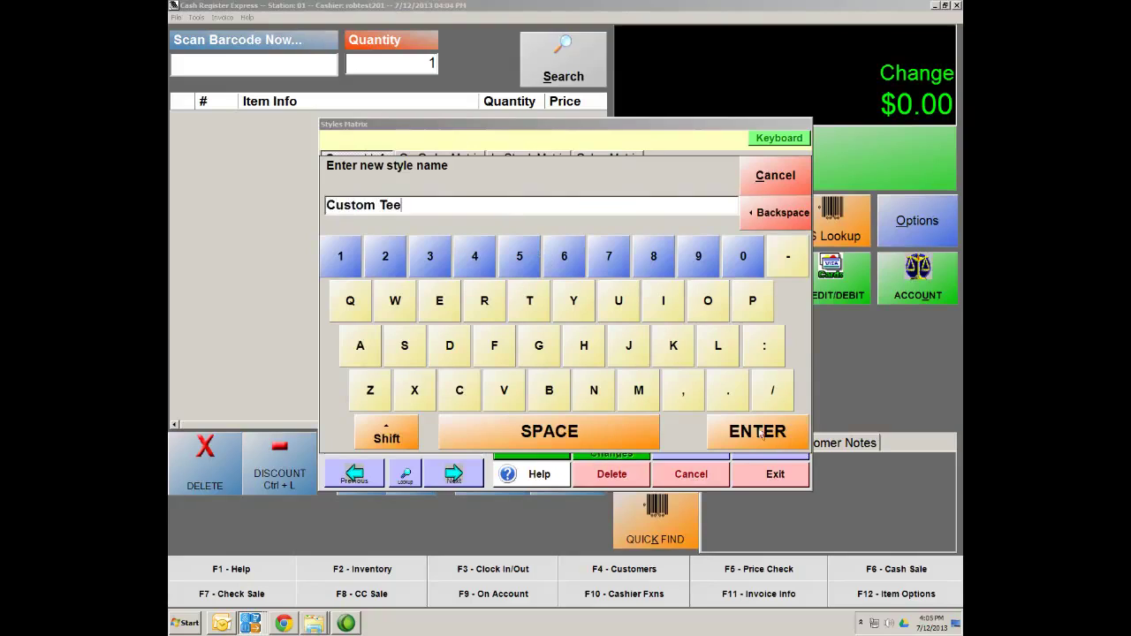
pyautogui.click(758, 432)
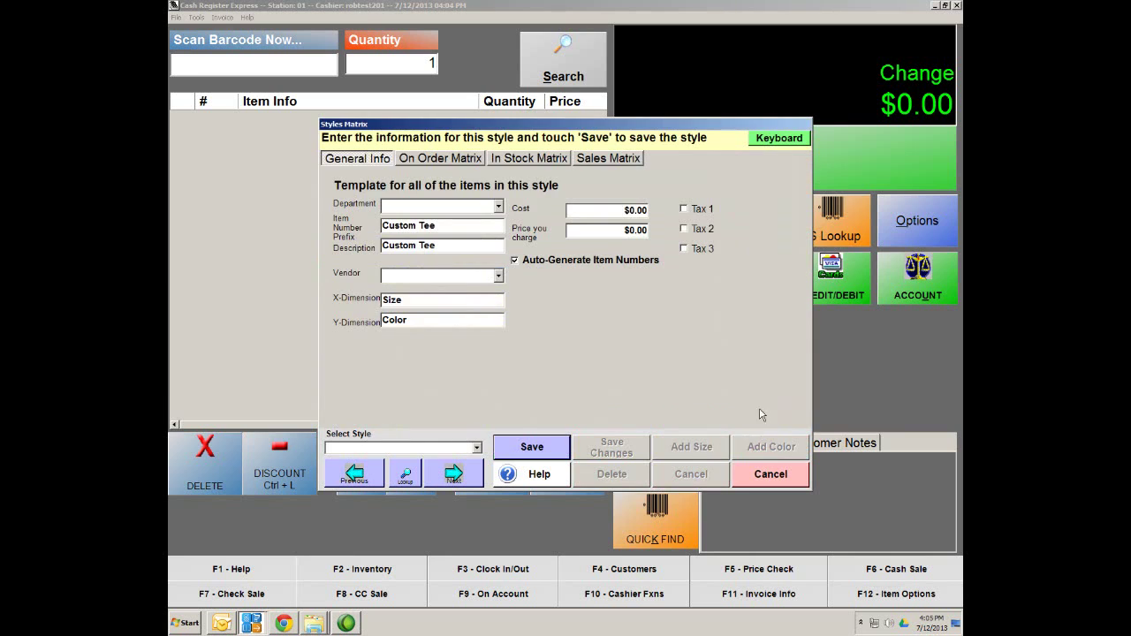
pyautogui.click(499, 207)
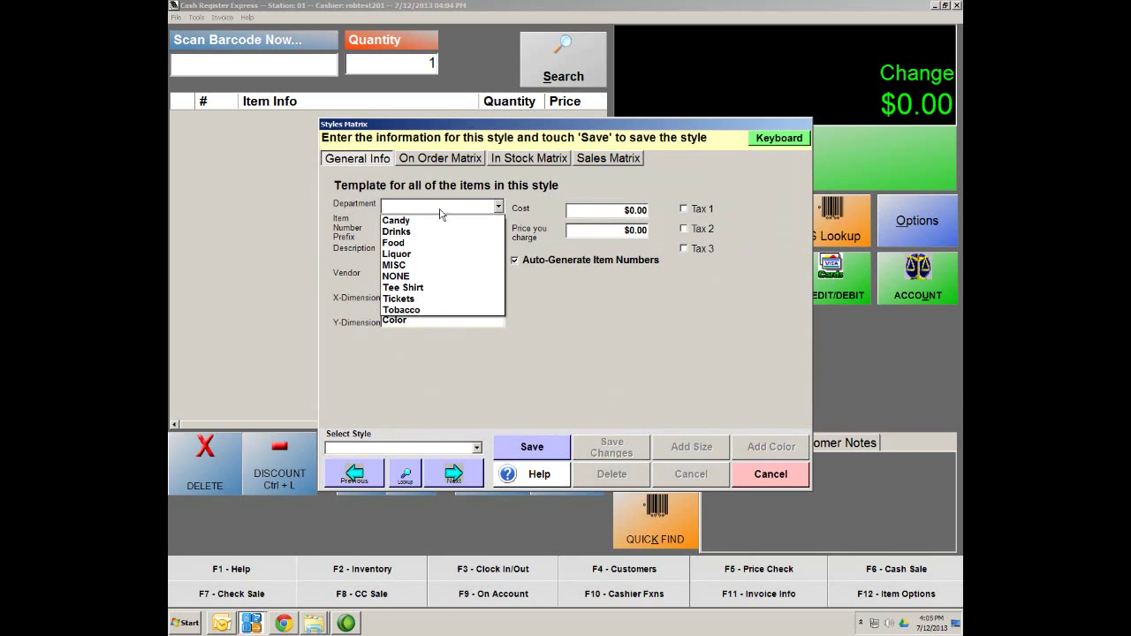
pyautogui.click(419, 291)
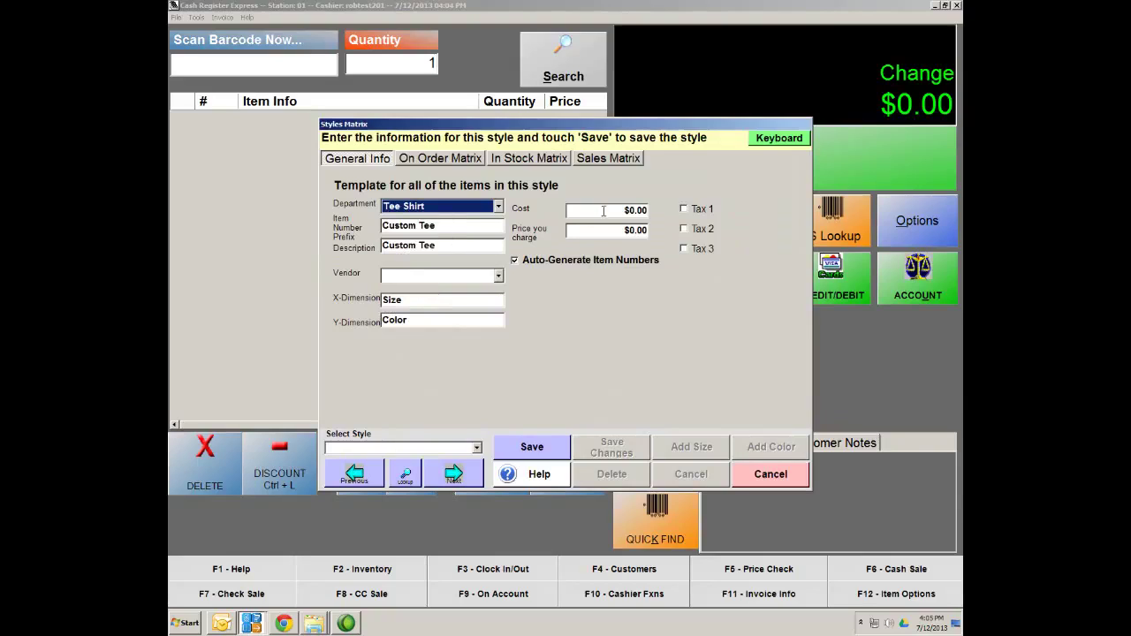
# Give Custom Tee a cost of 10.00, price of 25.00 and Tax 1, then save
pyautogui.click(631, 210)
pyautogui.write('1')
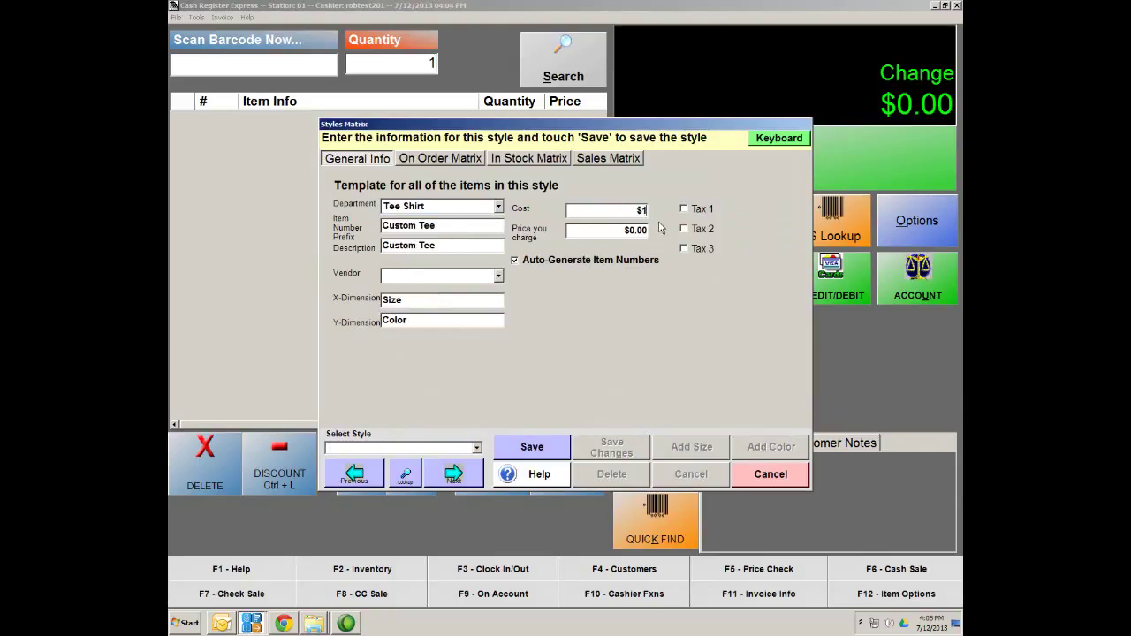
pyautogui.write('0.00')
pyautogui.click(634, 230)
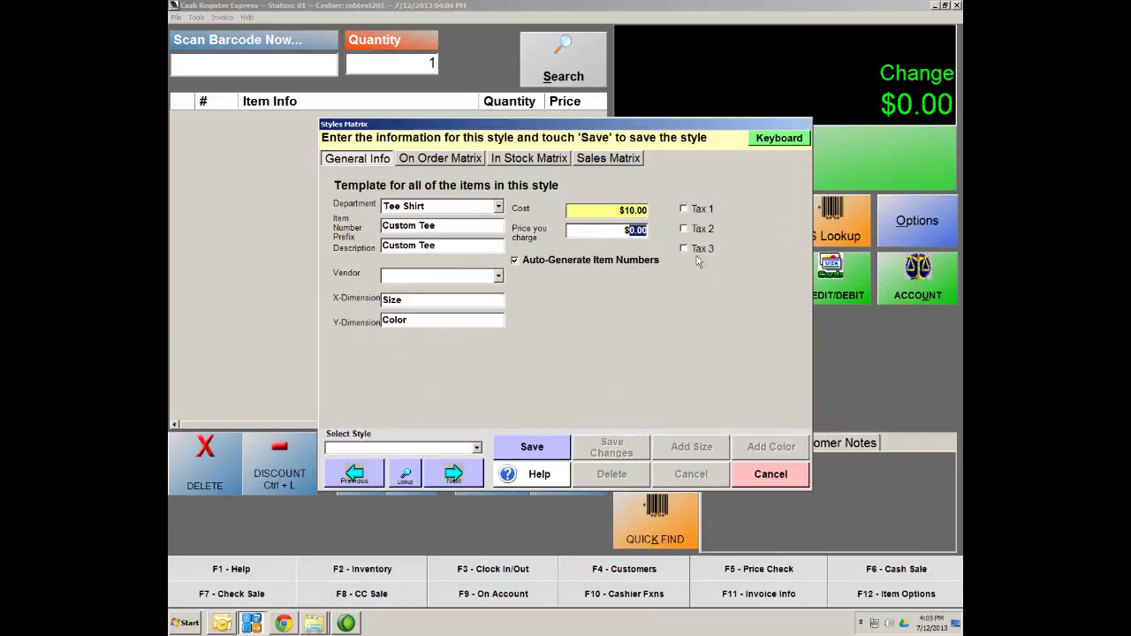
pyautogui.write('25.00')
pyautogui.click(685, 210)
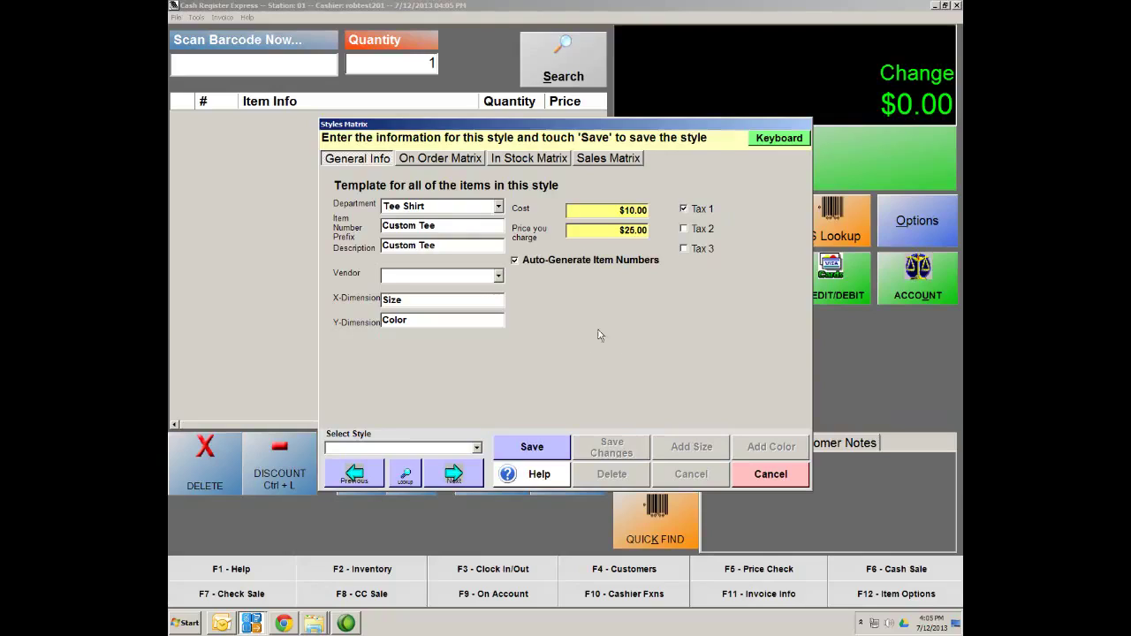
pyautogui.click(549, 447)
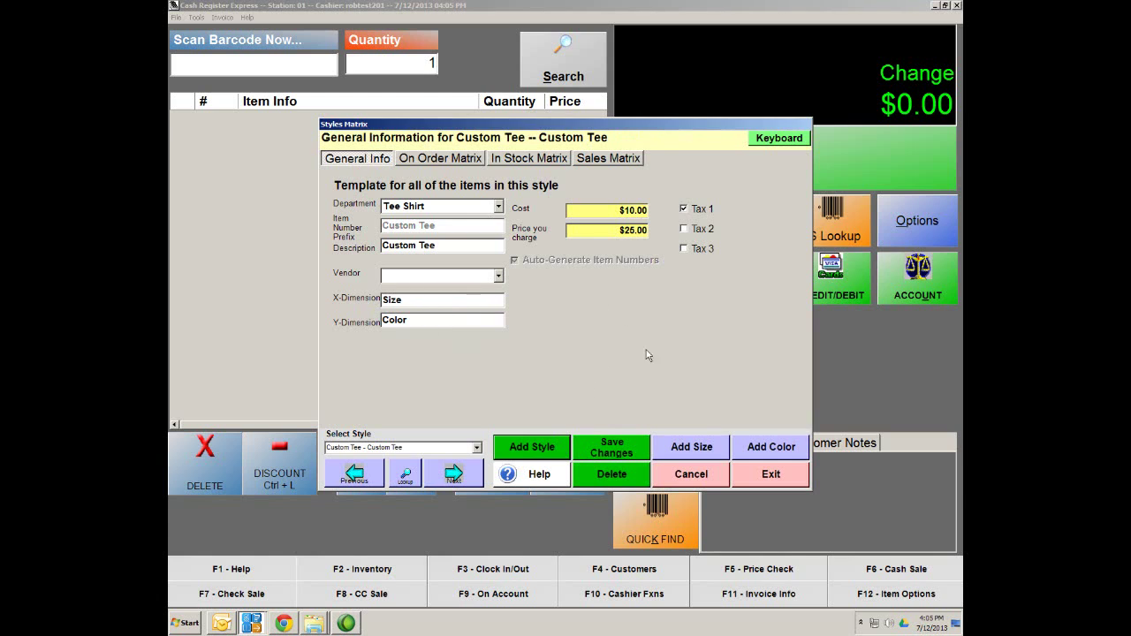
# Leave the Custom Tee vendor unset, save changes, and bring up the In Stock Matrix
pyautogui.click(499, 276)
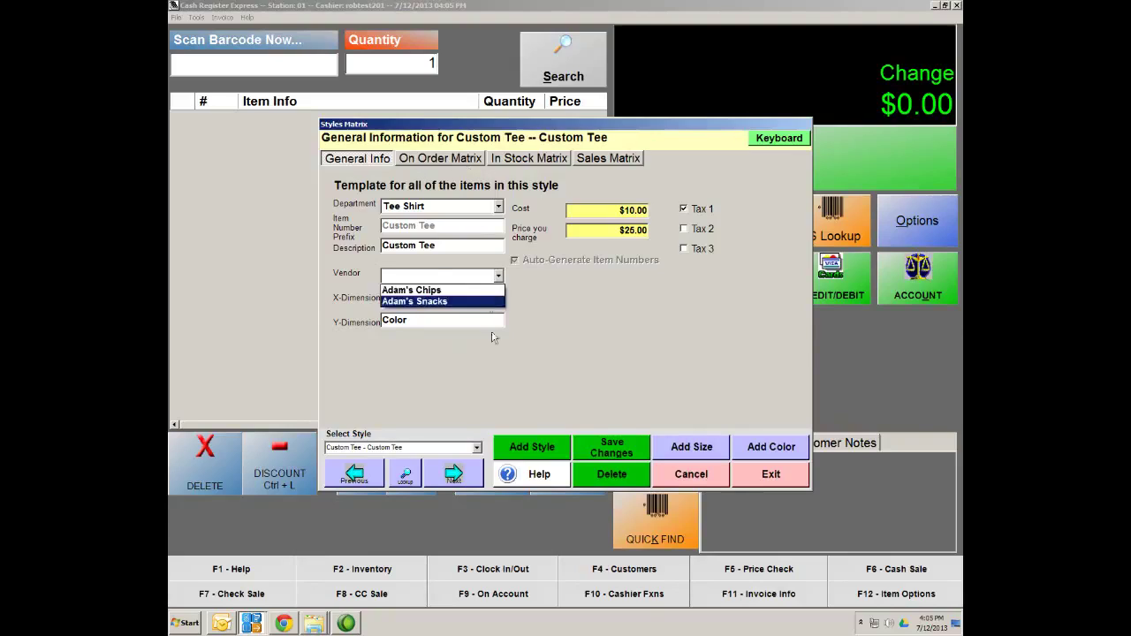
pyautogui.click(576, 331)
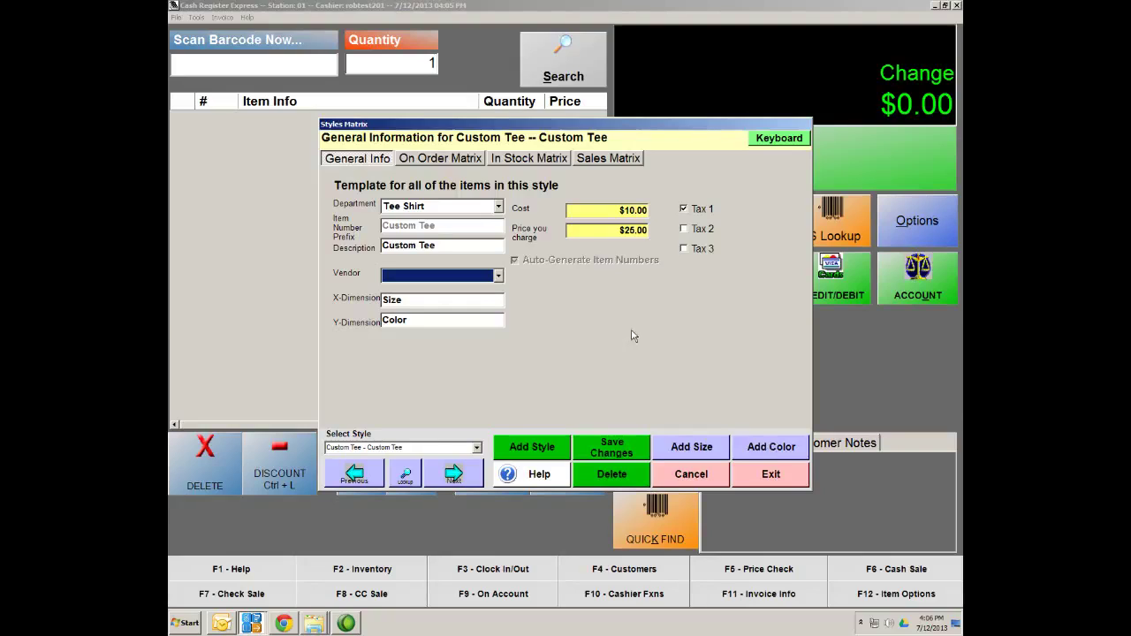
pyautogui.click(612, 452)
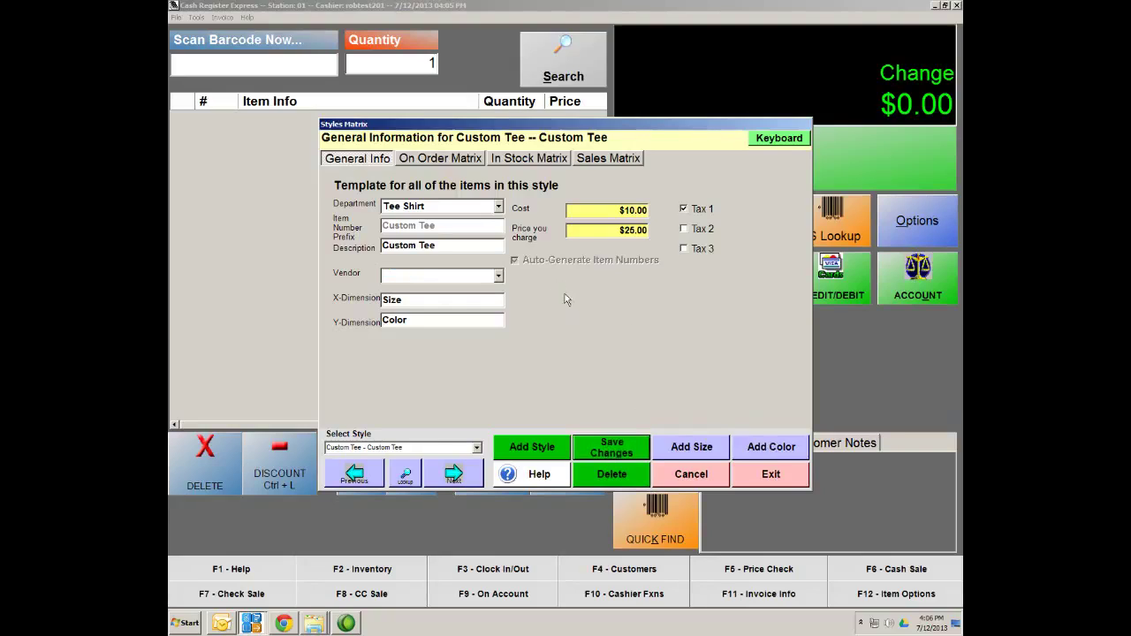
pyautogui.click(523, 162)
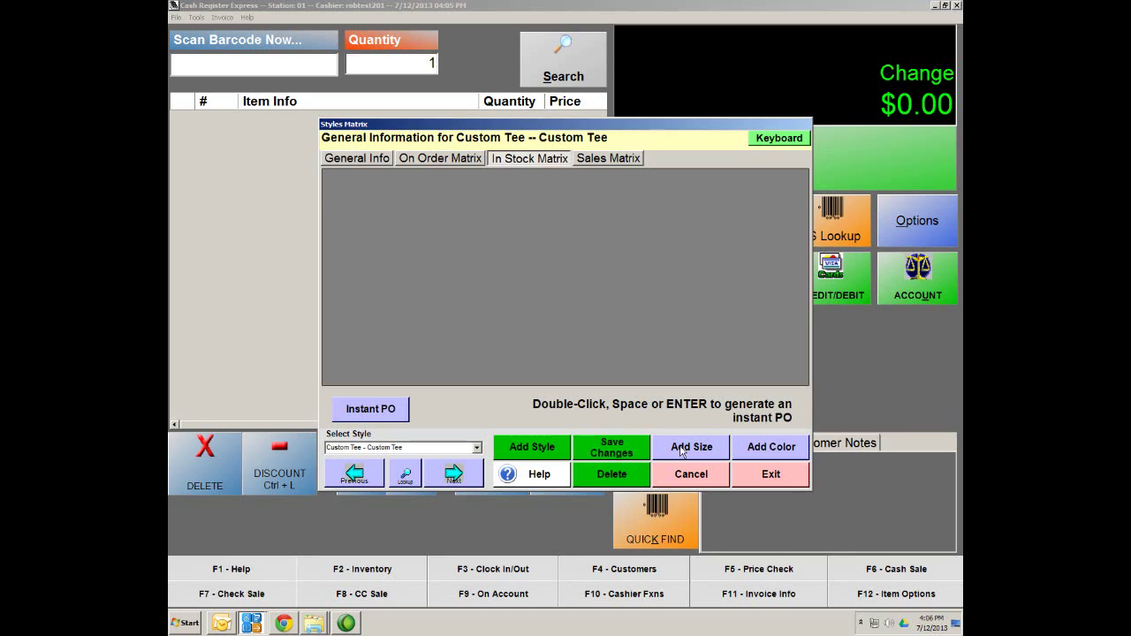
# Add the sizes SM, MED, LG and XL to the Custom Tee matrix
pyautogui.click(681, 452)
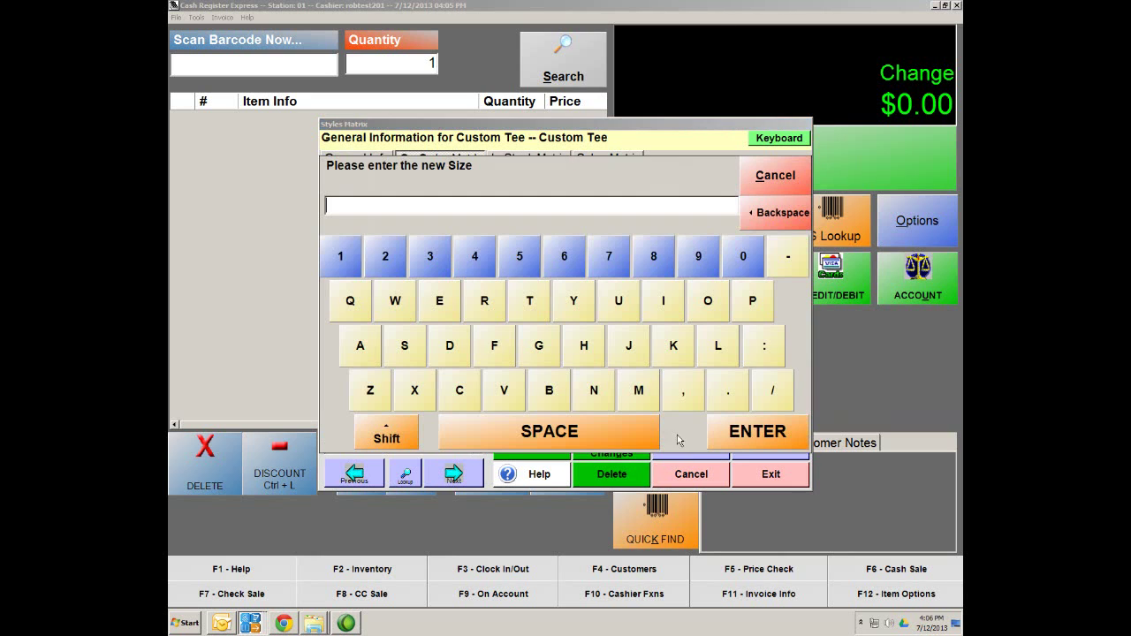
pyautogui.write('SM<')
pyautogui.click(771, 439)
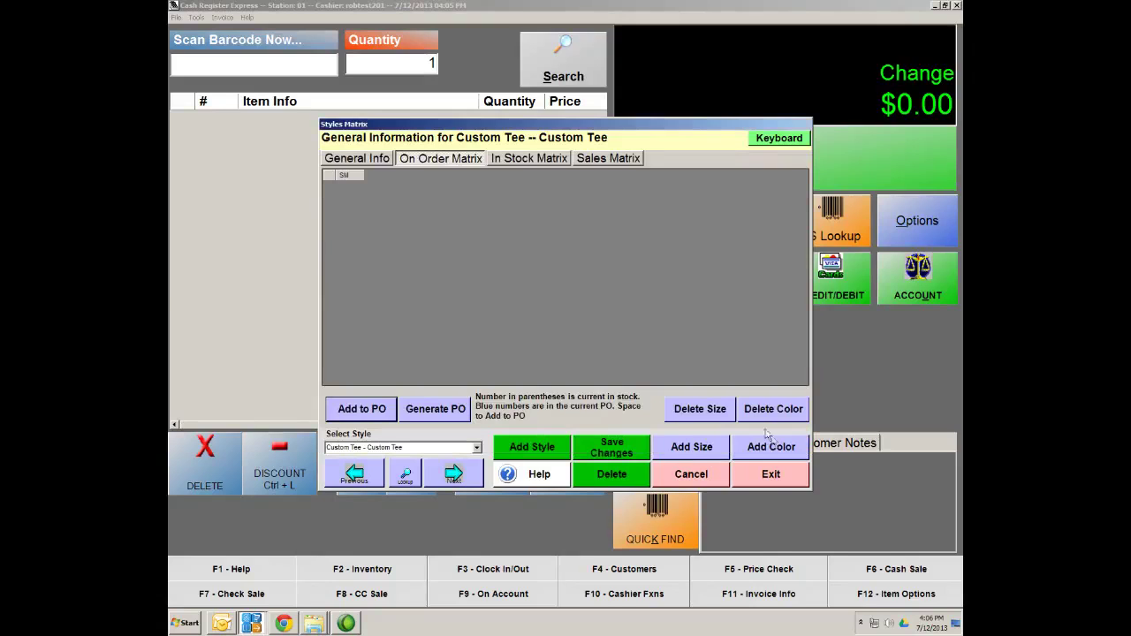
pyautogui.click(690, 446)
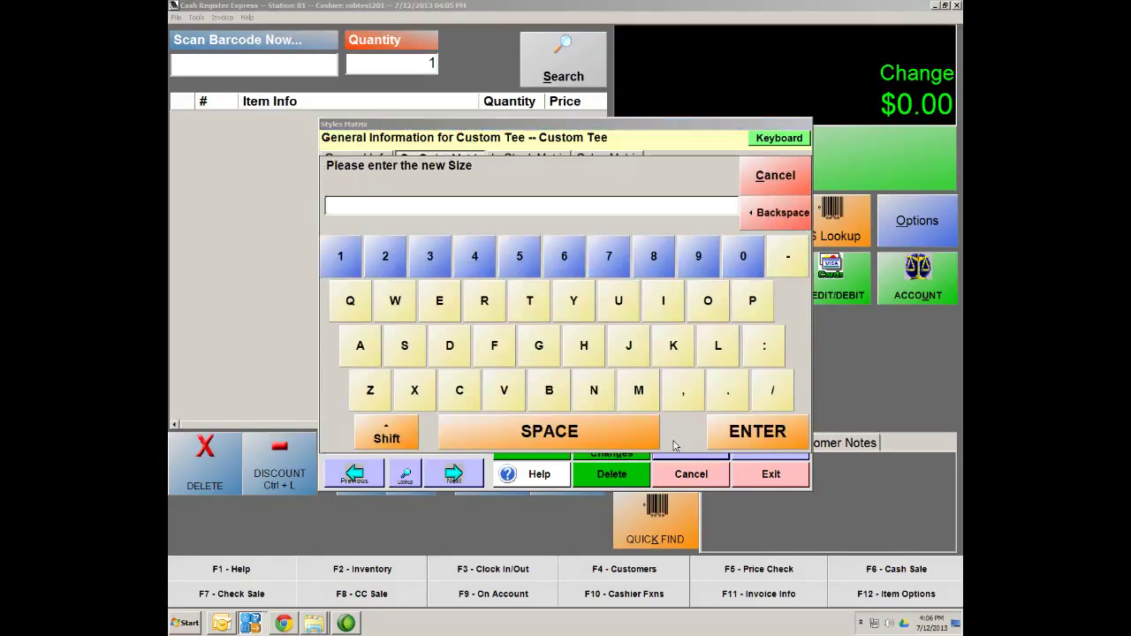
pyautogui.write('MED')
pyautogui.click(771, 442)
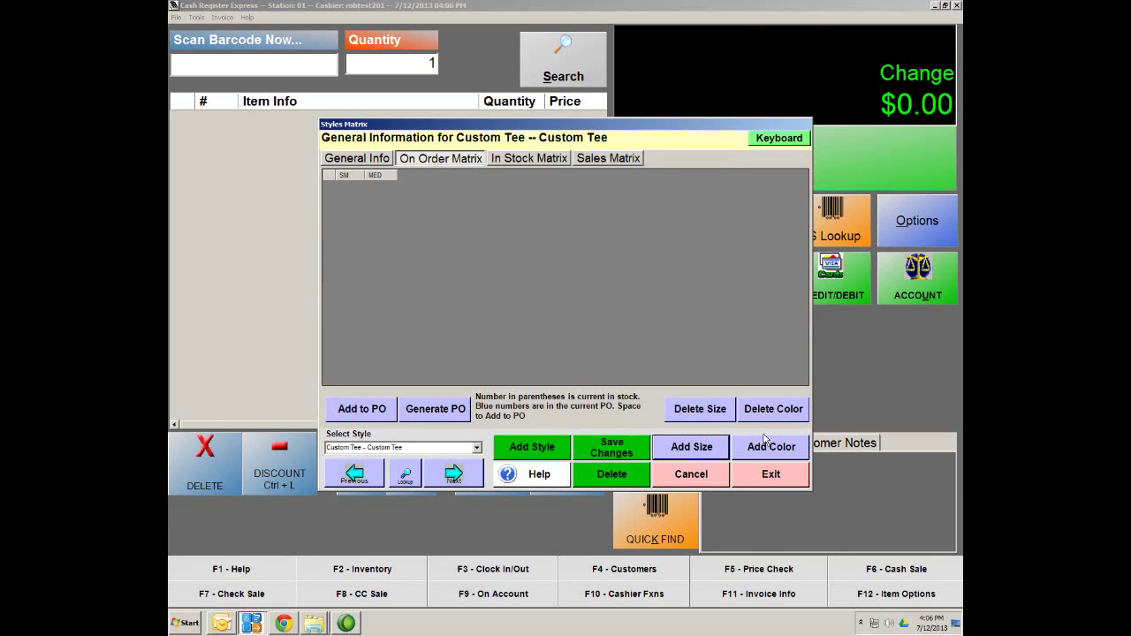
pyautogui.click(680, 441)
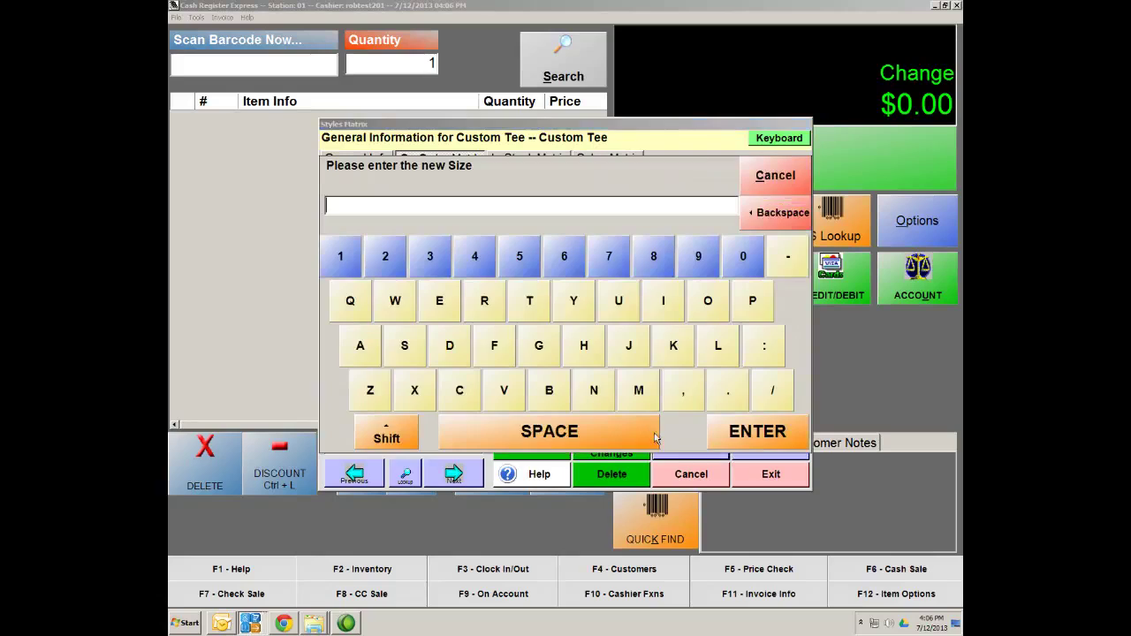
pyautogui.write('LG')
pyautogui.click(755, 431)
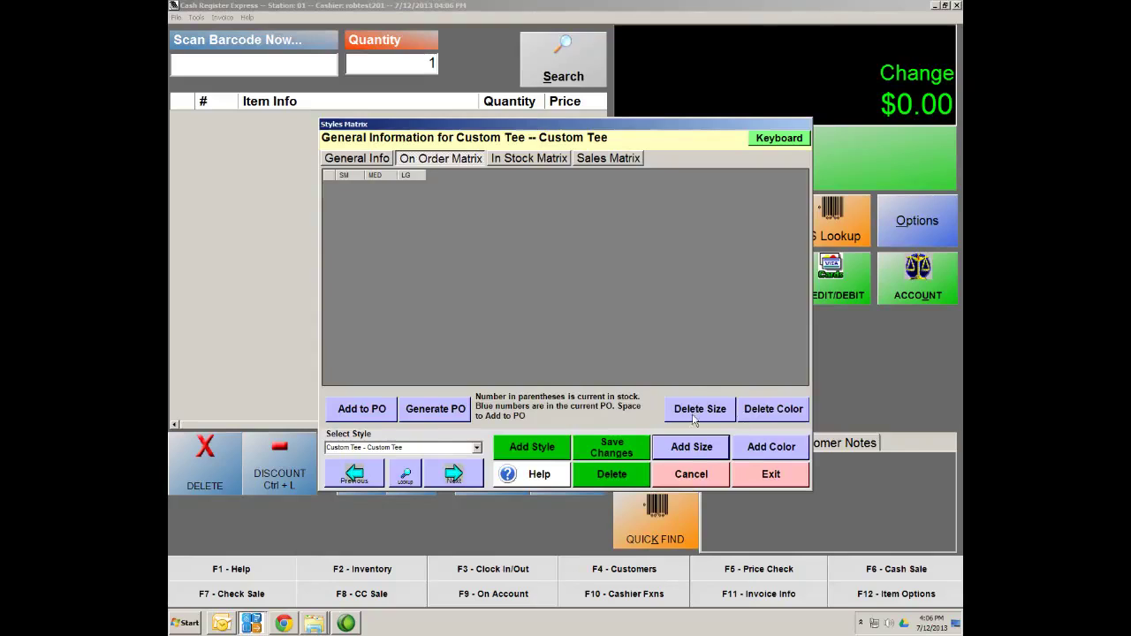
pyautogui.click(654, 435)
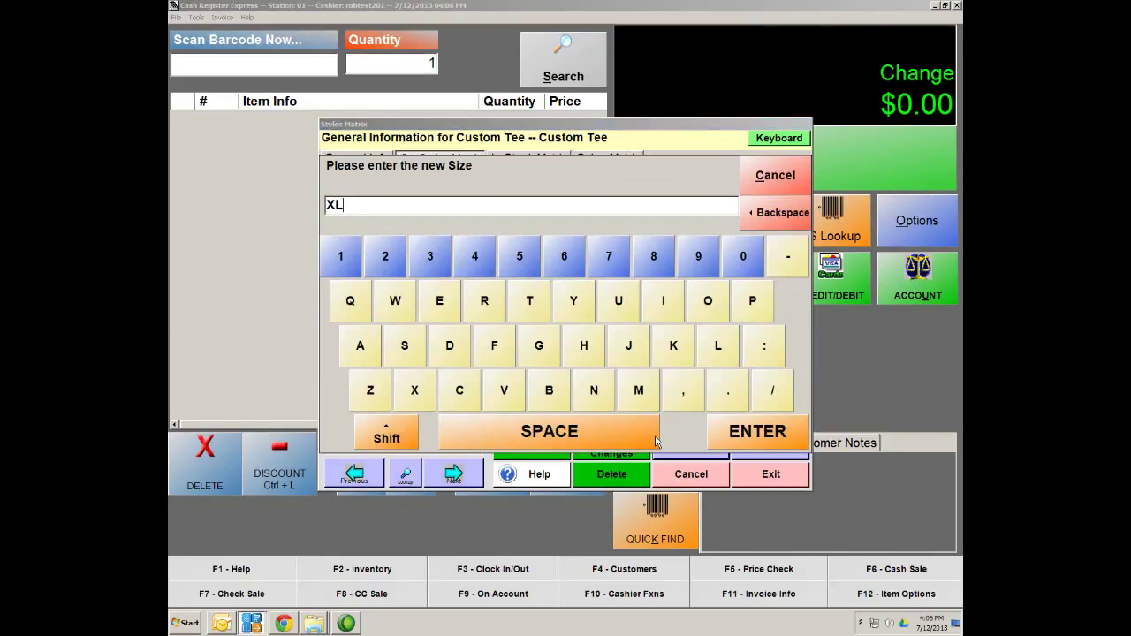
pyautogui.click(765, 431)
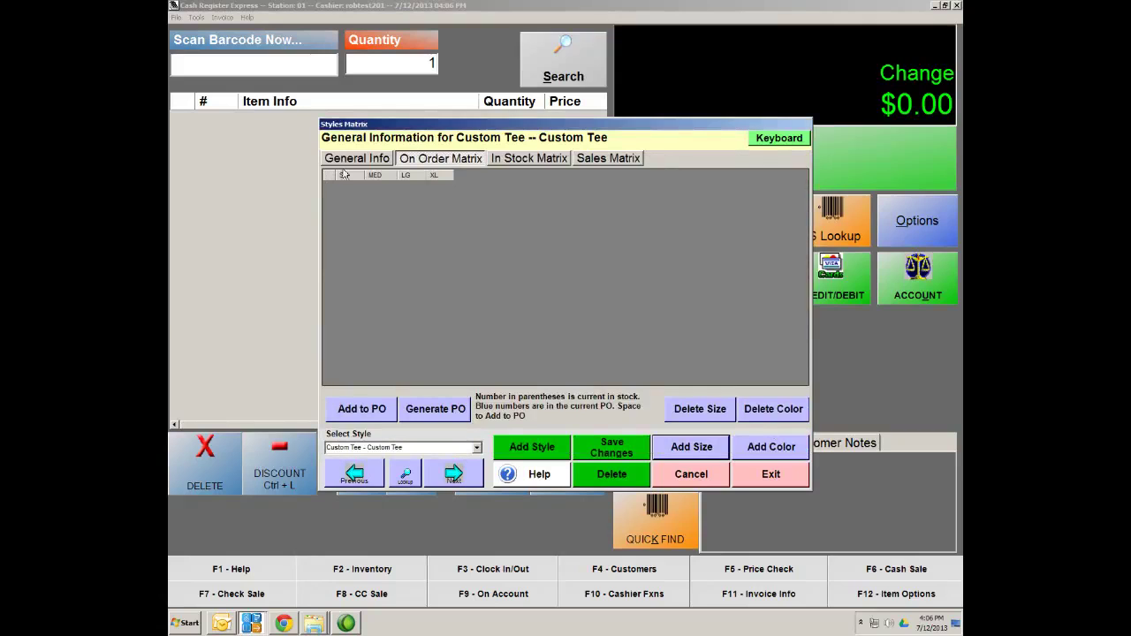
# Add the colours Red, Blue, Green and Black to the Custom Tee matrix
pyautogui.click(780, 453)
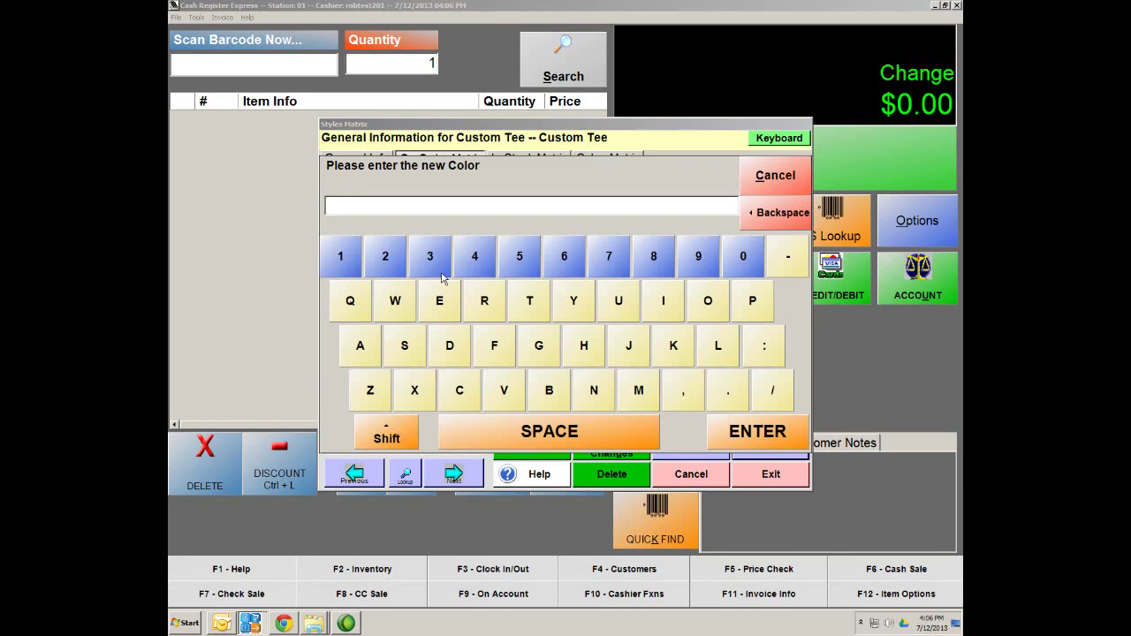
pyautogui.write('Red')
pyautogui.click(763, 431)
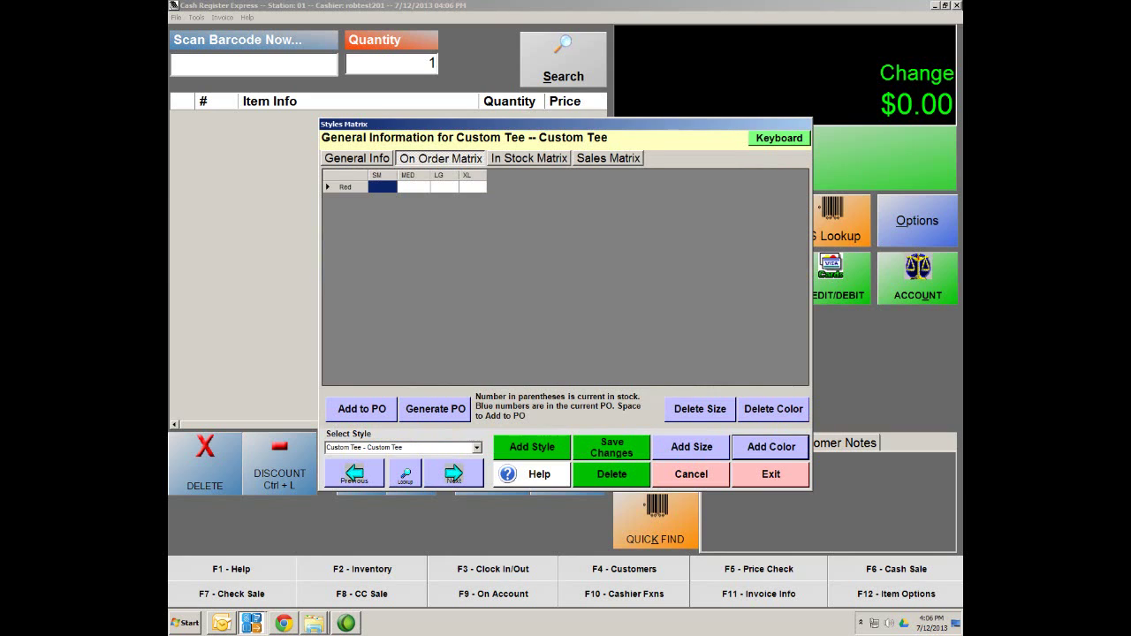
pyautogui.click(763, 456)
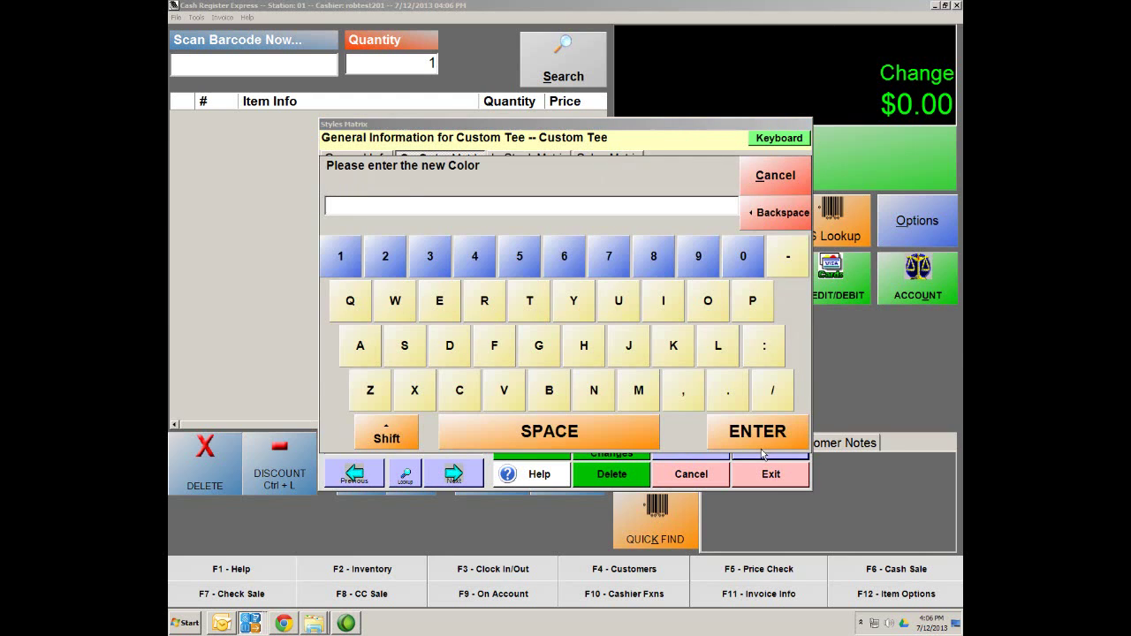
pyautogui.write('Blue')
pyautogui.click(752, 444)
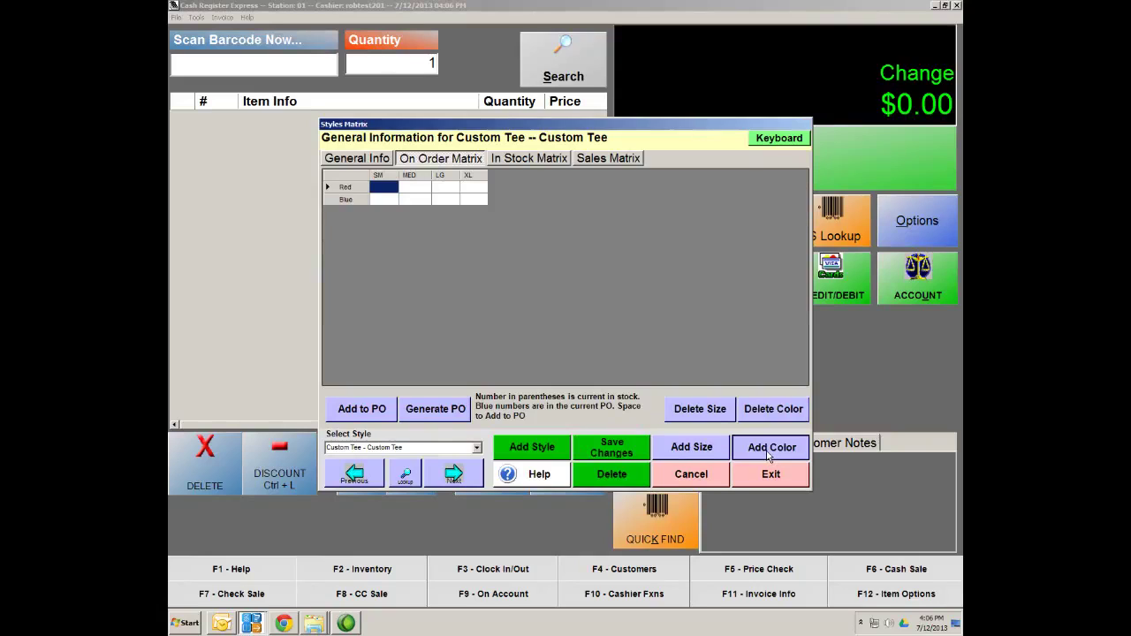
pyautogui.click(768, 453)
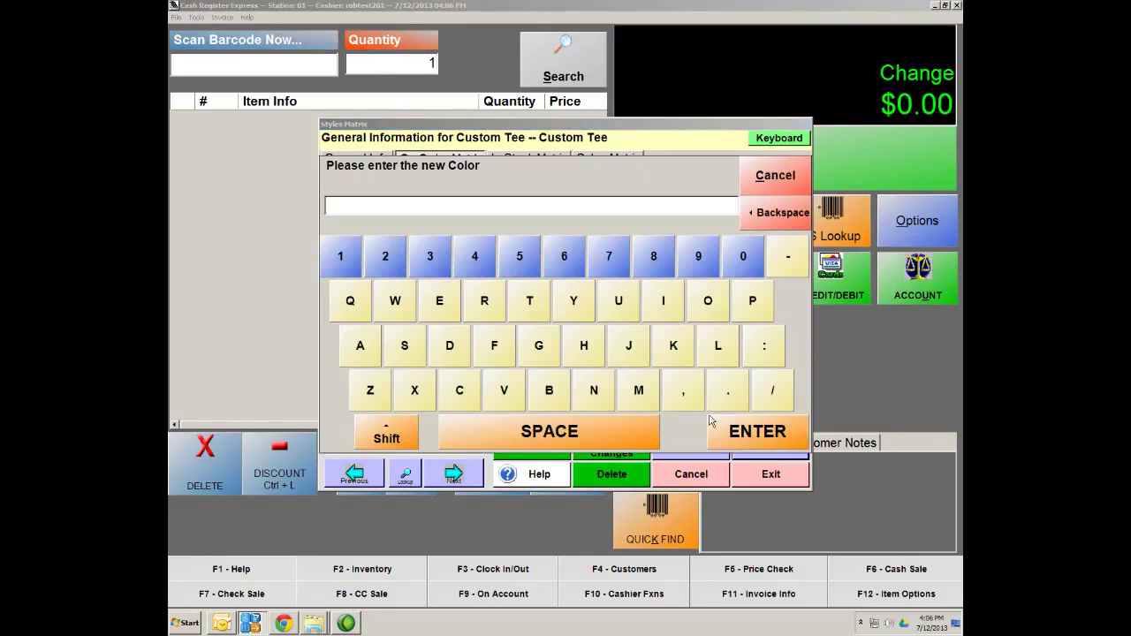
pyautogui.write('Green')
pyautogui.click(735, 433)
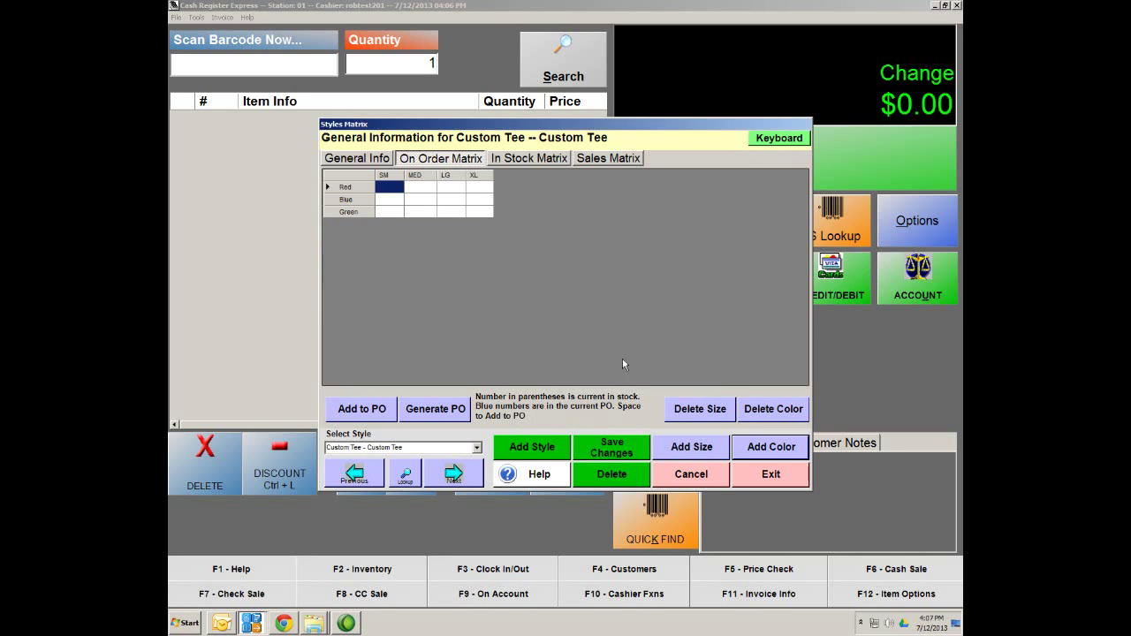
pyautogui.click(763, 440)
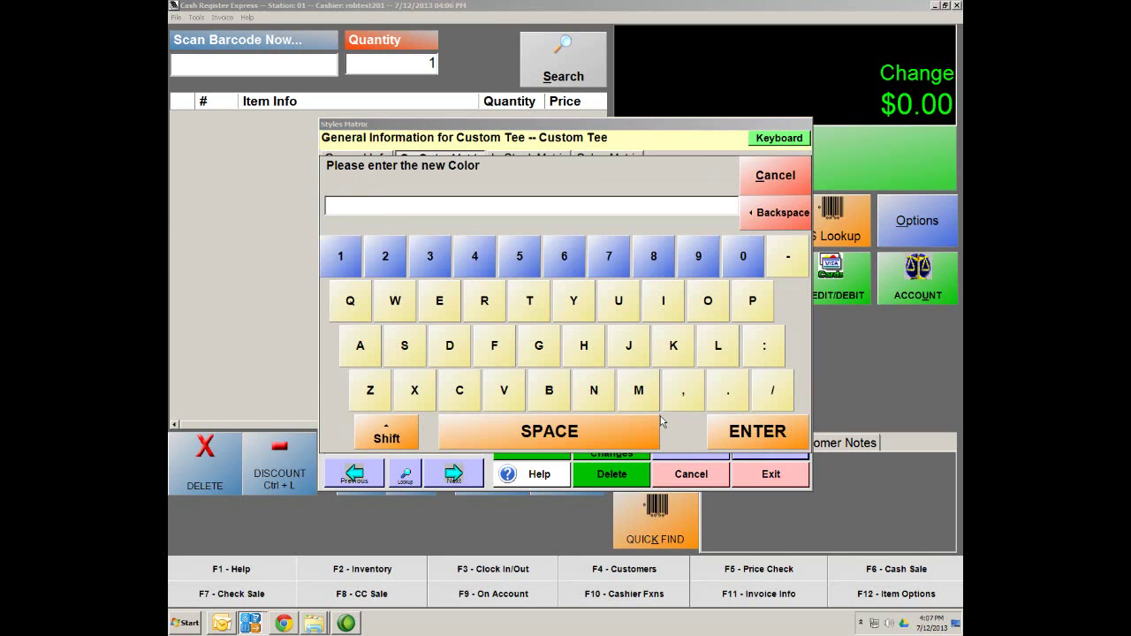
pyautogui.write('Black')
pyautogui.click(768, 439)
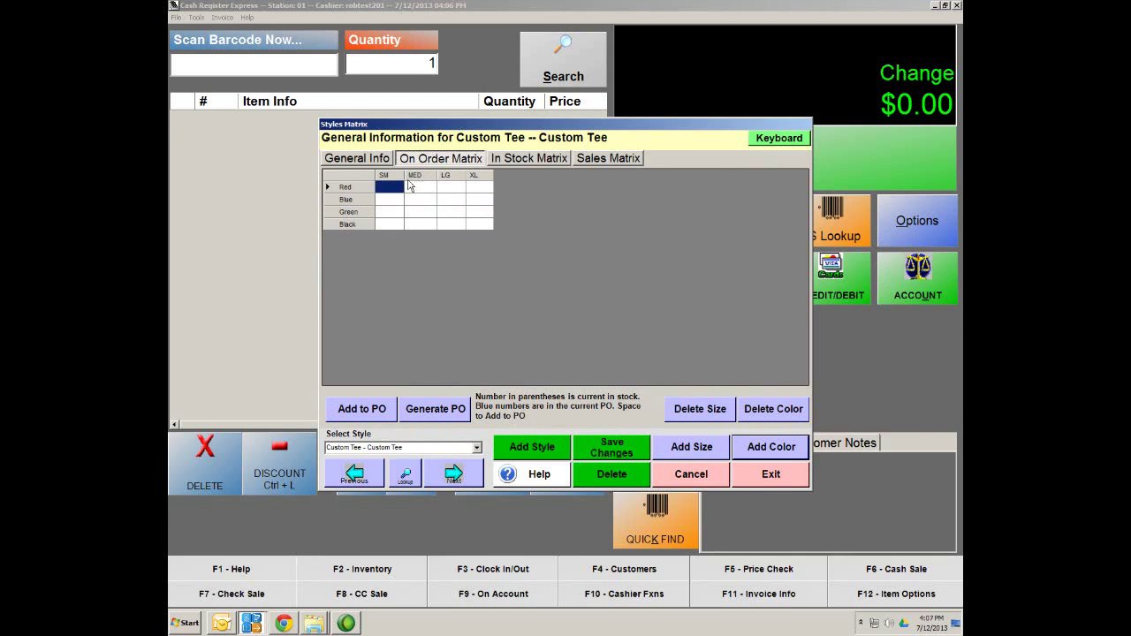
# Save the Custom Tee changes and check the in-stock and on-order matrices, all showing 0
pyautogui.click(614, 455)
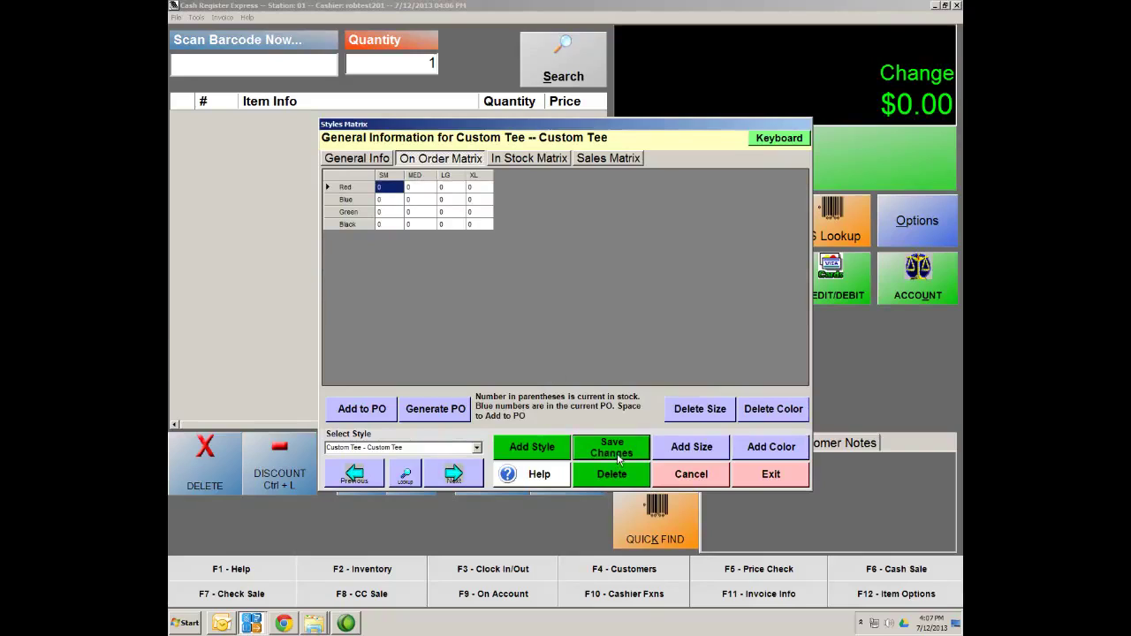
pyautogui.click(518, 159)
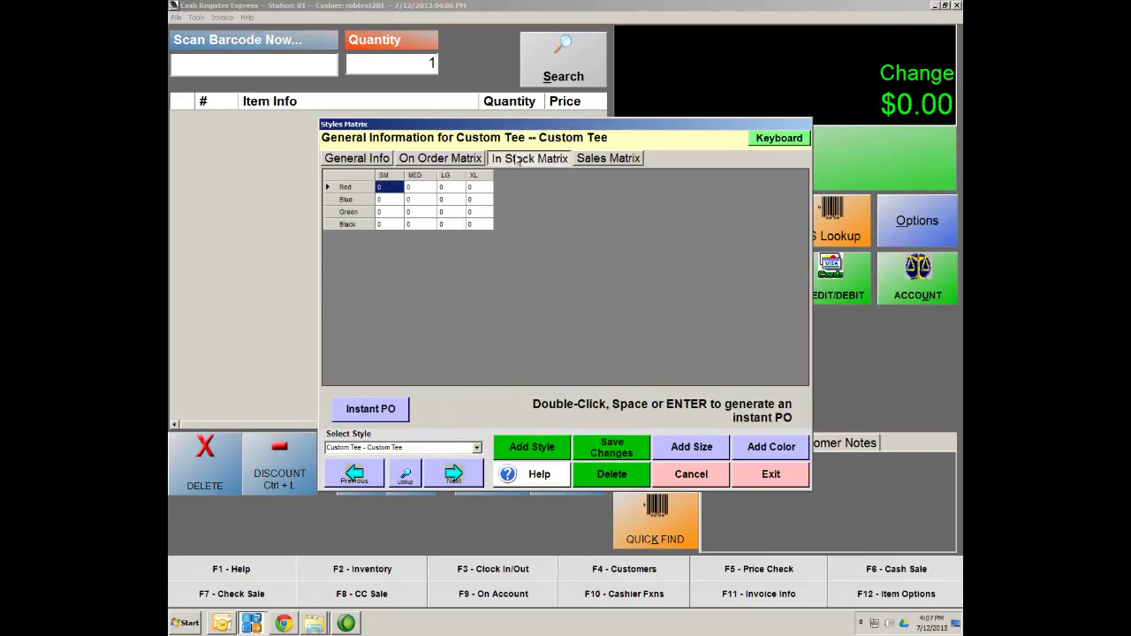
pyautogui.click(429, 162)
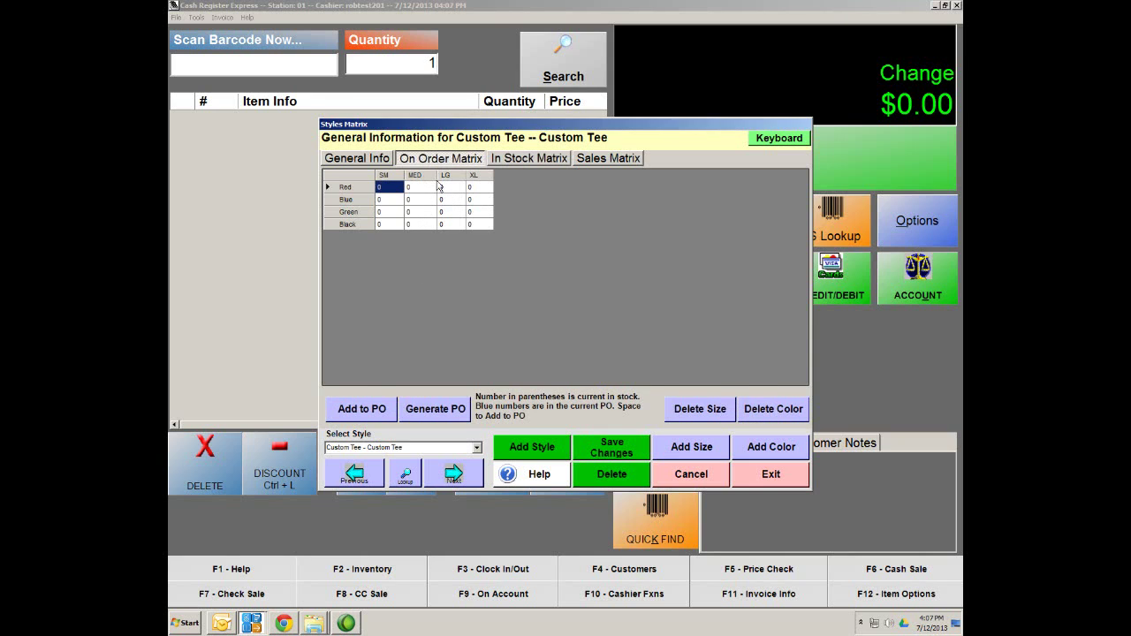
pyautogui.click(530, 159)
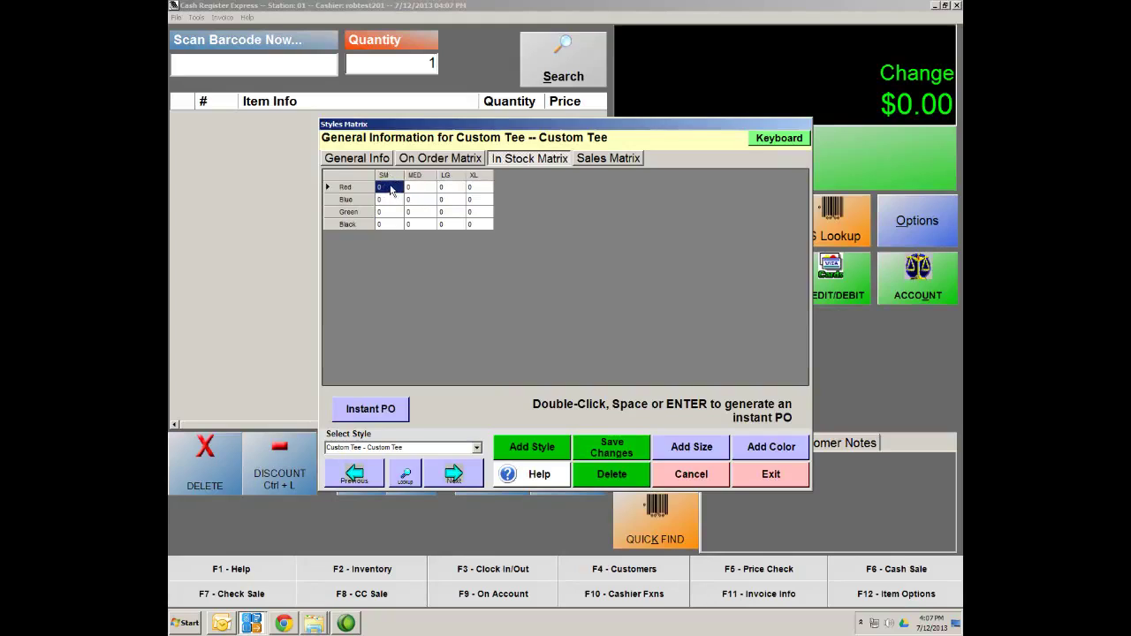
# Receive 1 Red Custom Tee each in SM, MED, LG and XL as Received Inventory
pyautogui.doubleClick(391, 190)
pyautogui.click(775, 428)
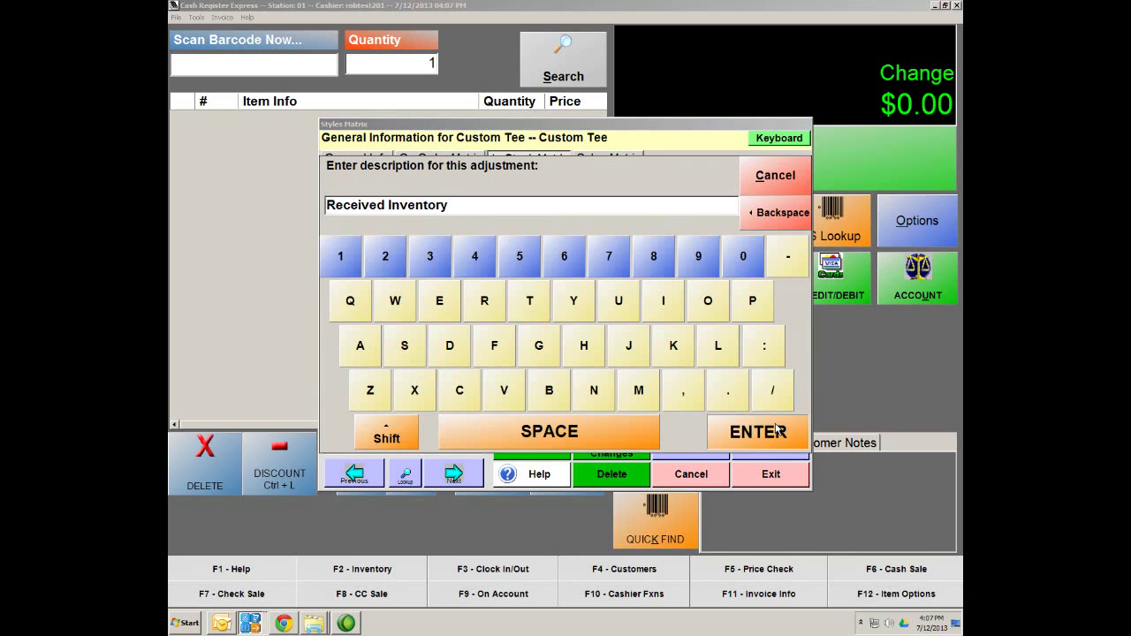
pyautogui.click(595, 454)
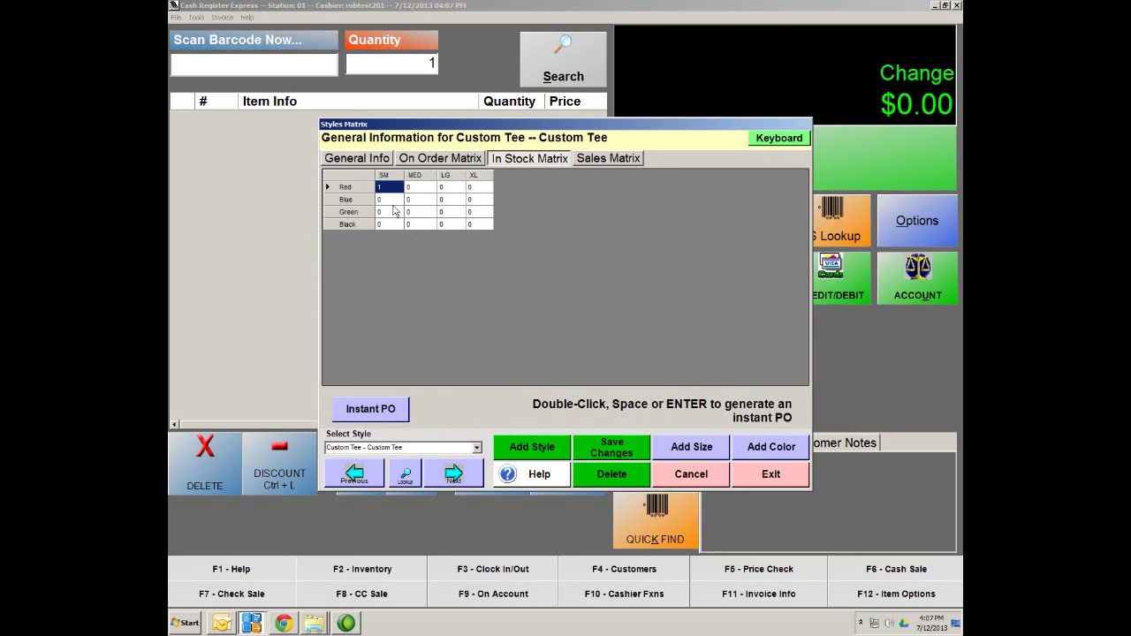
pyautogui.doubleClick(423, 188)
pyautogui.click(742, 424)
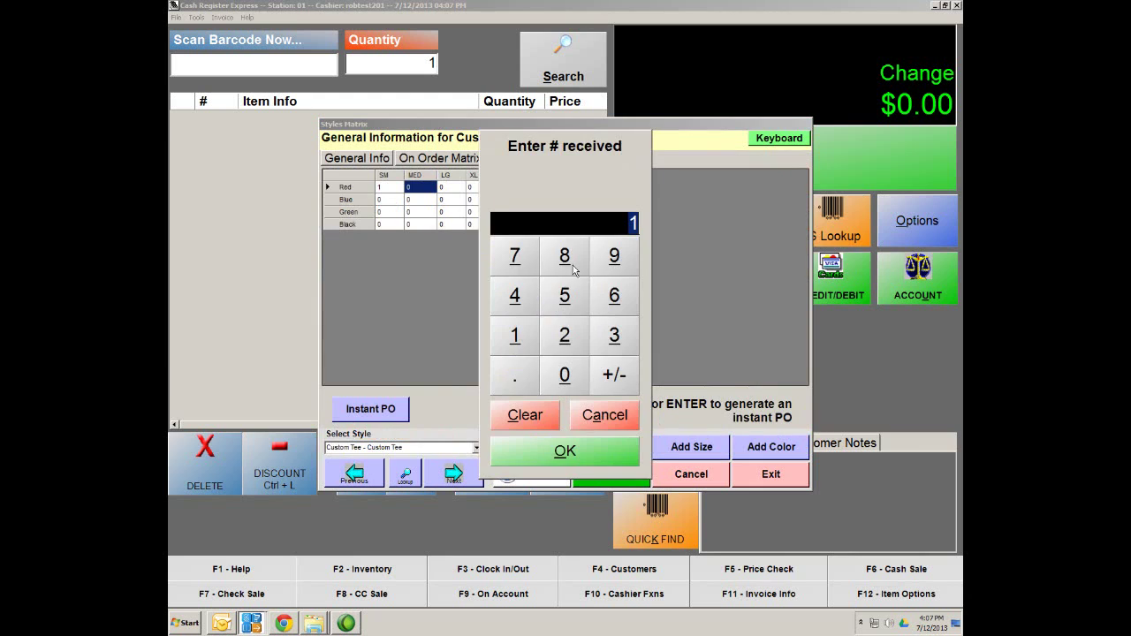
pyautogui.click(564, 451)
pyautogui.click(451, 188)
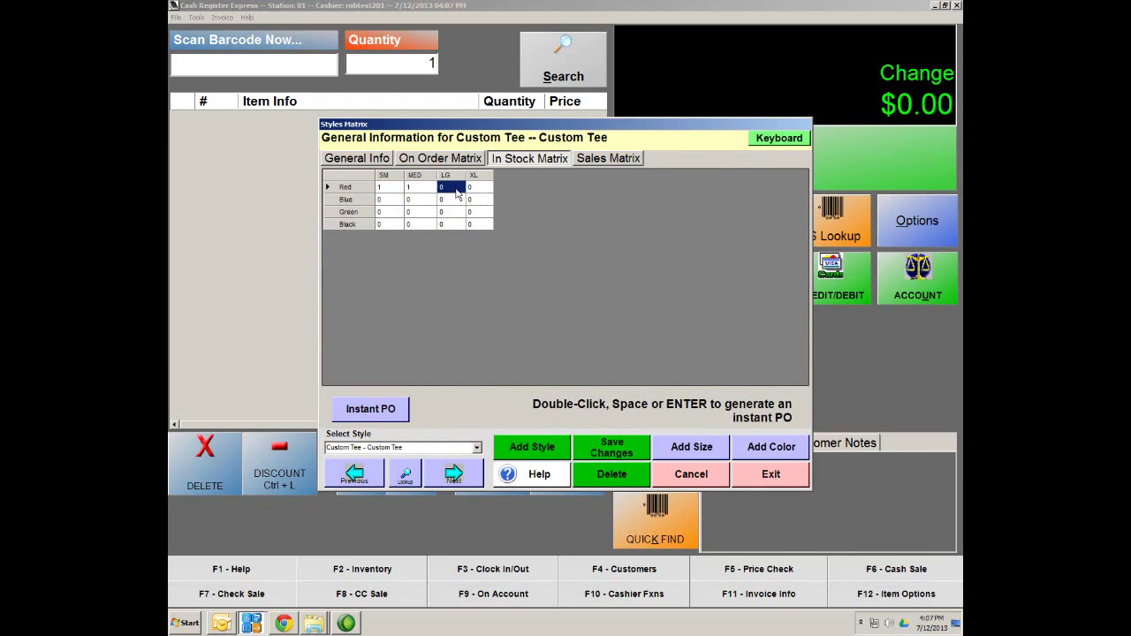
pyautogui.doubleClick(455, 189)
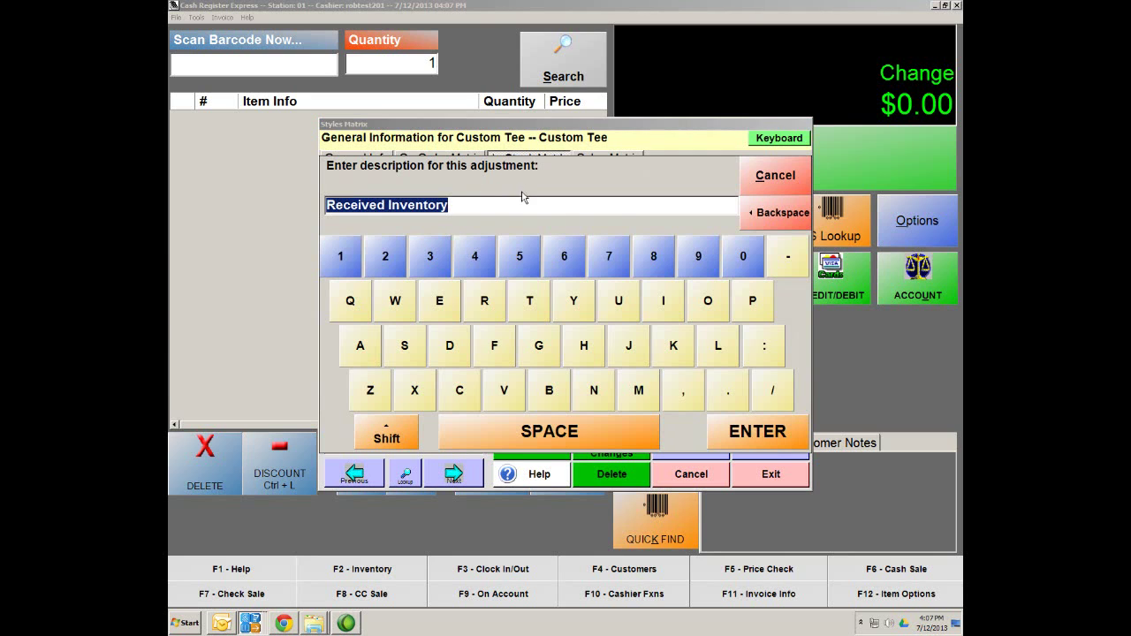
pyautogui.click(773, 439)
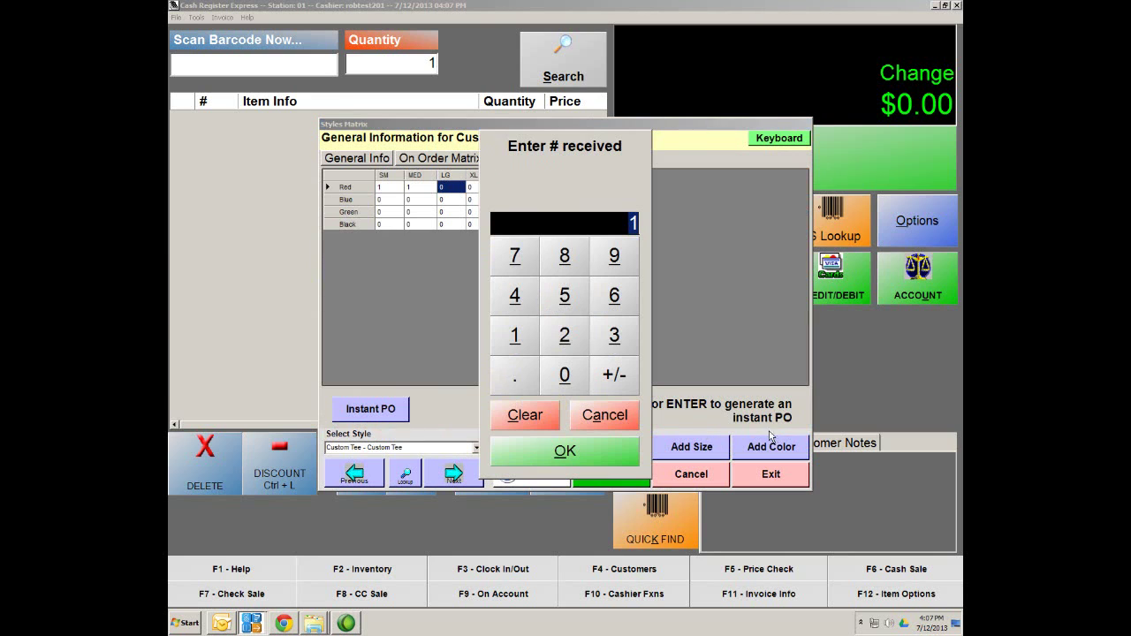
pyautogui.click(600, 447)
pyautogui.doubleClick(481, 189)
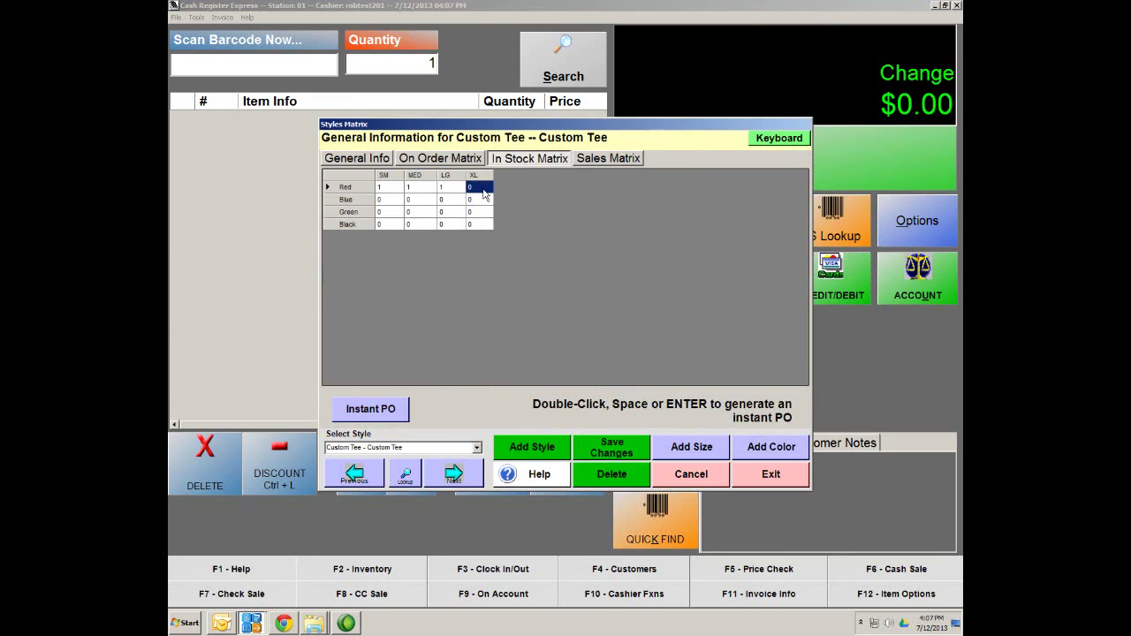
pyautogui.click(784, 444)
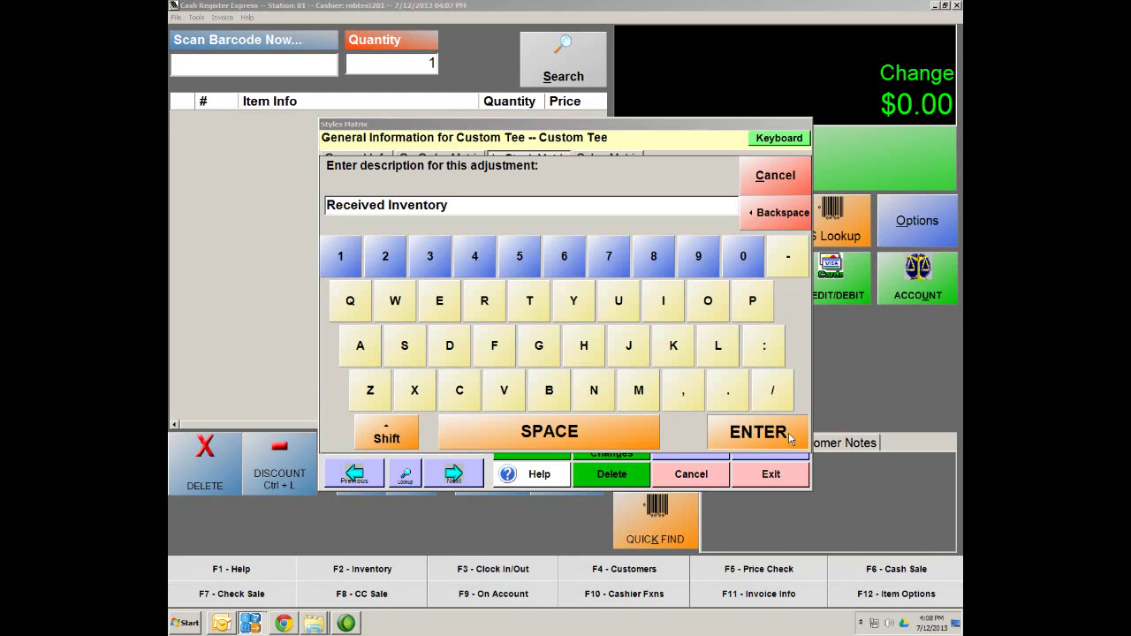
pyautogui.click(788, 432)
pyautogui.click(609, 448)
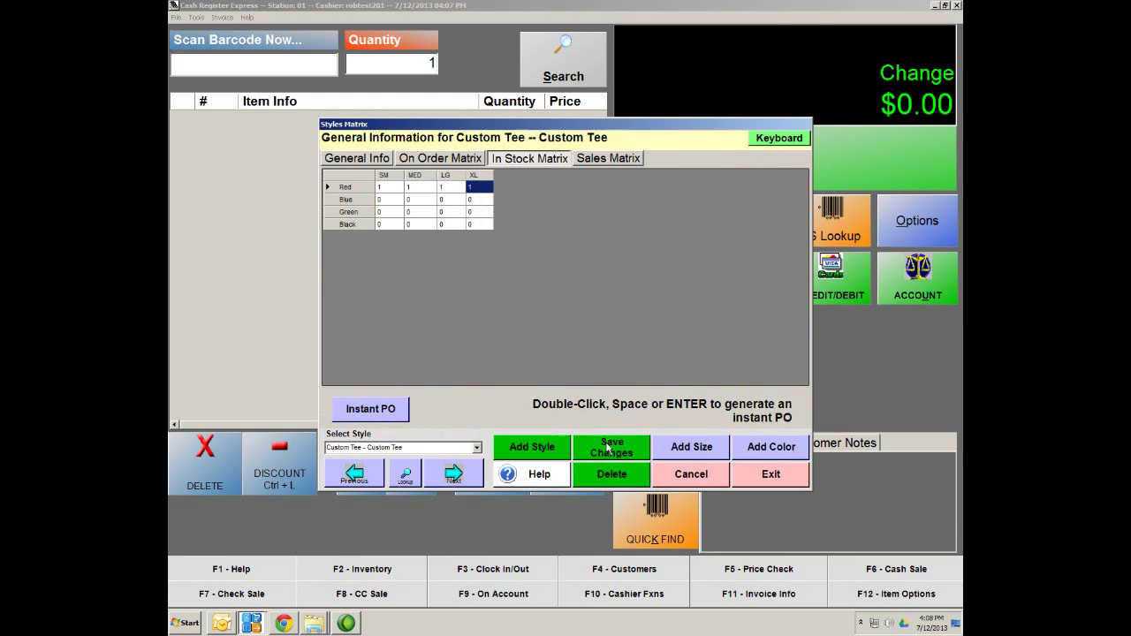
# Receive 1 Blue Custom Tee each in SM, MED, LG and XL
pyautogui.doubleClick(393, 199)
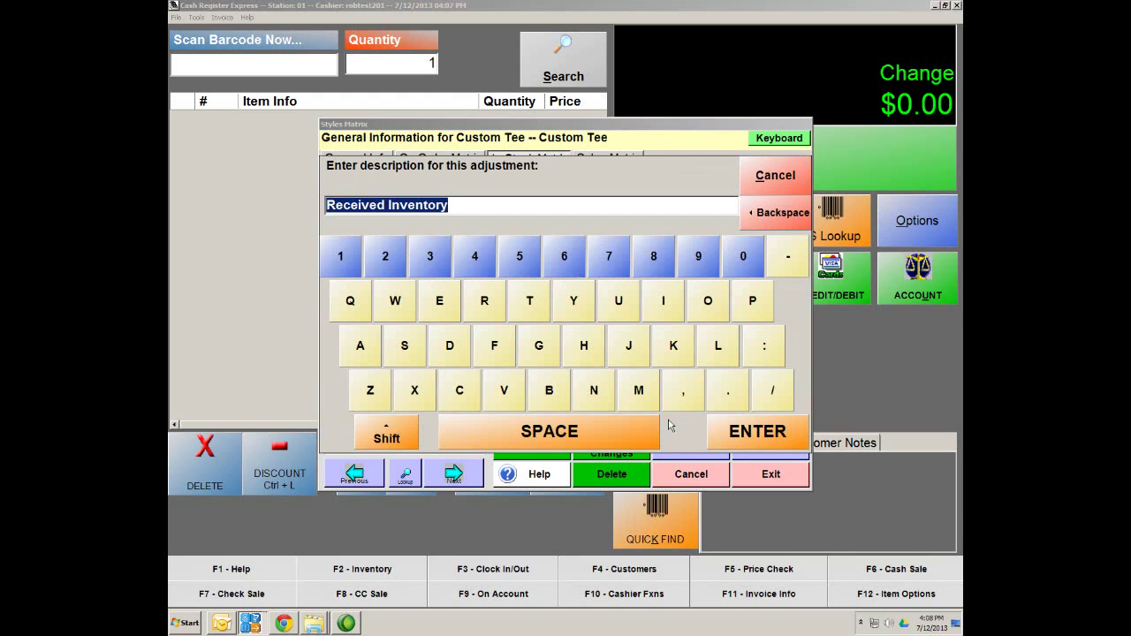
pyautogui.click(754, 431)
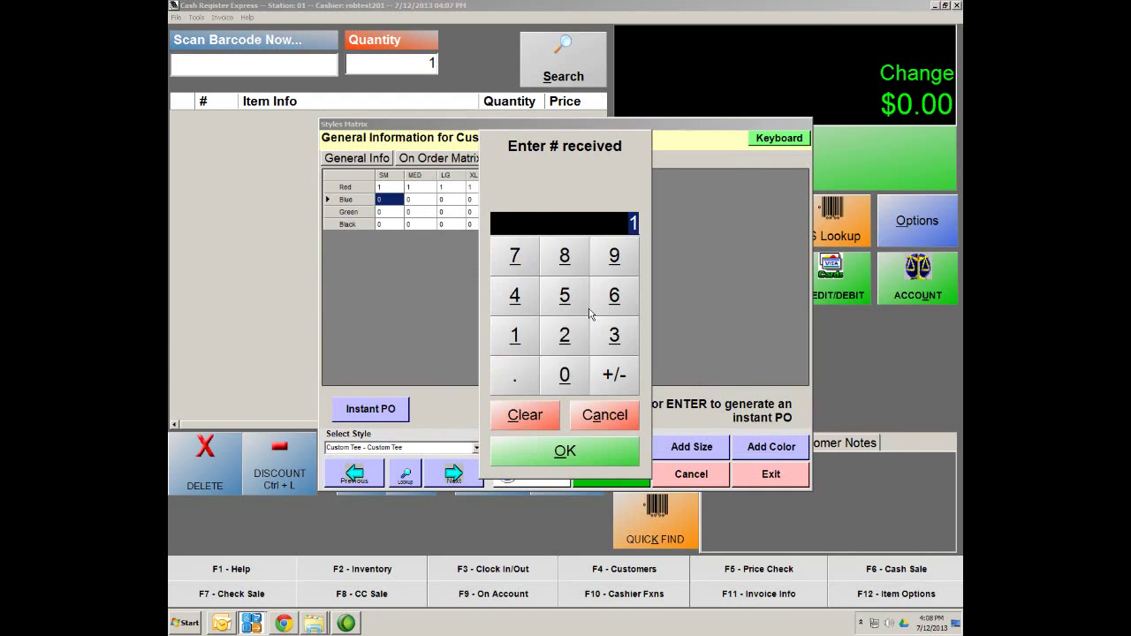
pyautogui.click(612, 453)
pyautogui.doubleClick(414, 200)
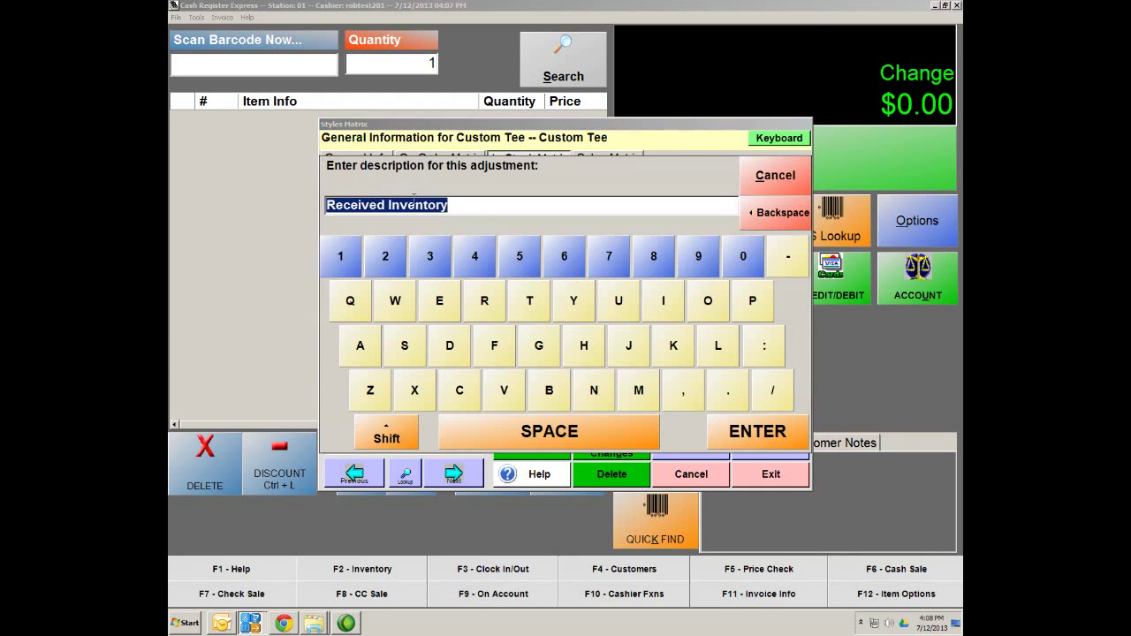
pyautogui.click(753, 431)
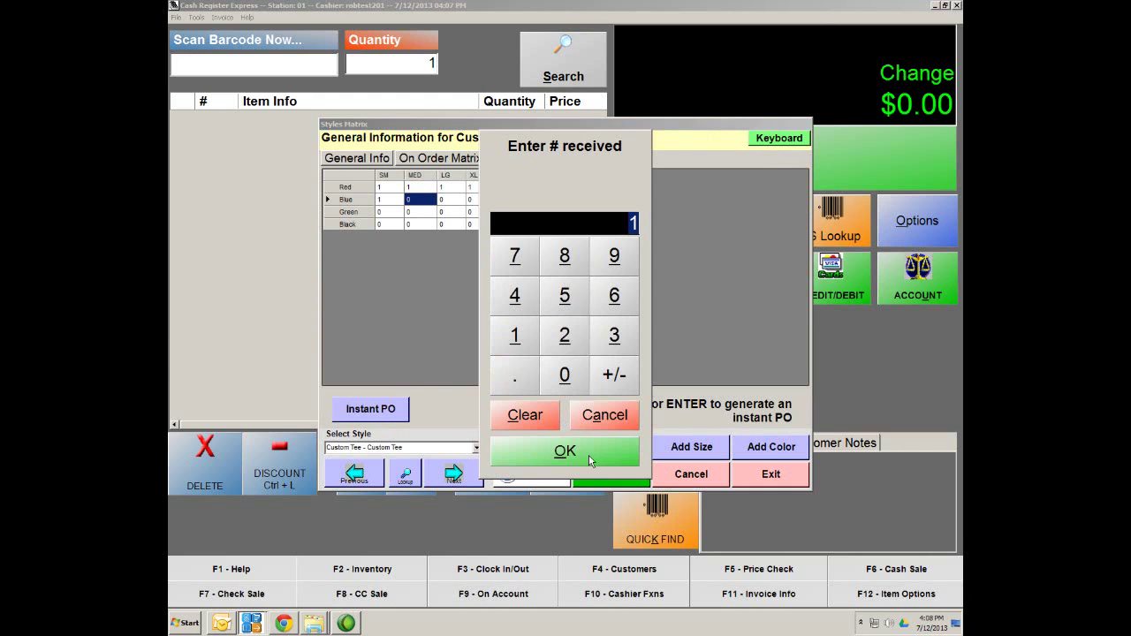
pyautogui.click(588, 454)
pyautogui.doubleClick(452, 202)
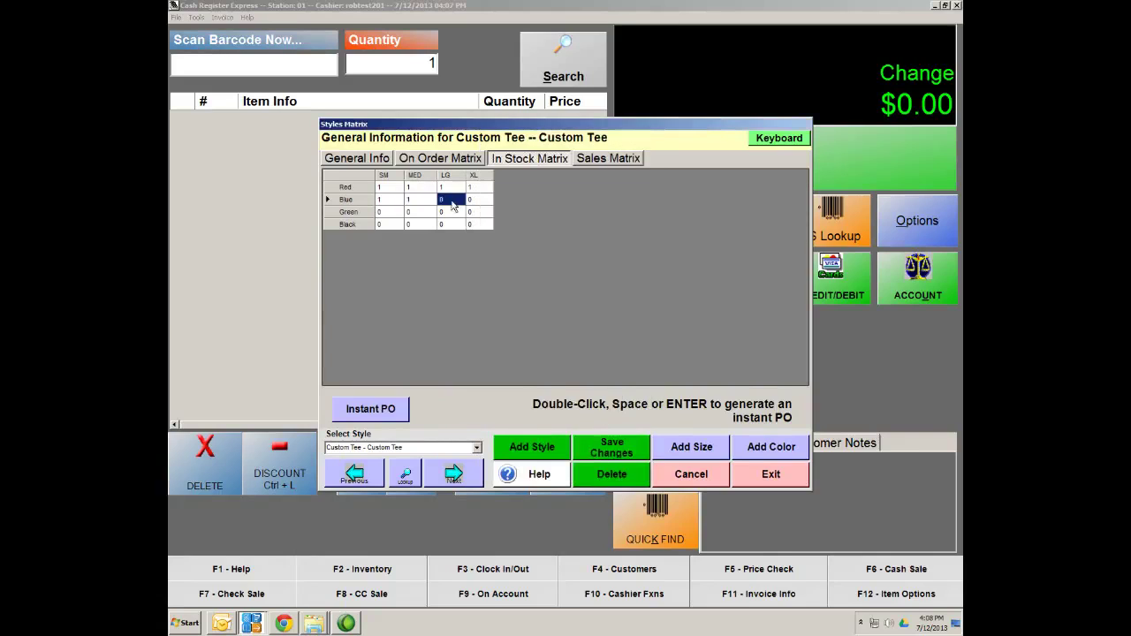
pyautogui.click(761, 433)
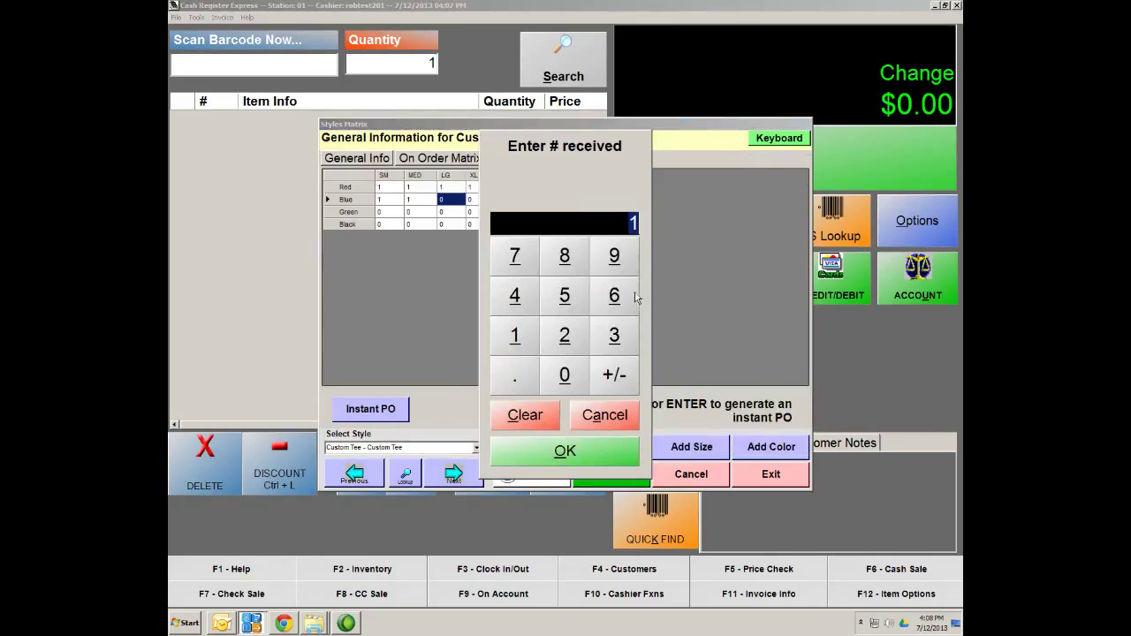
pyautogui.click(608, 437)
pyautogui.doubleClick(485, 201)
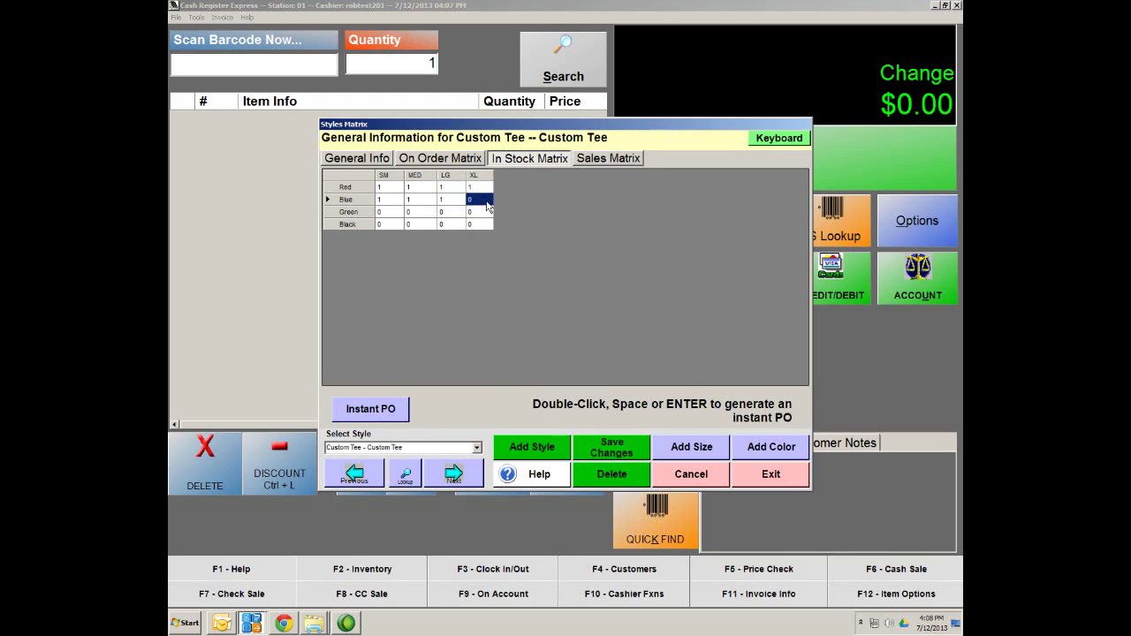
pyautogui.click(782, 436)
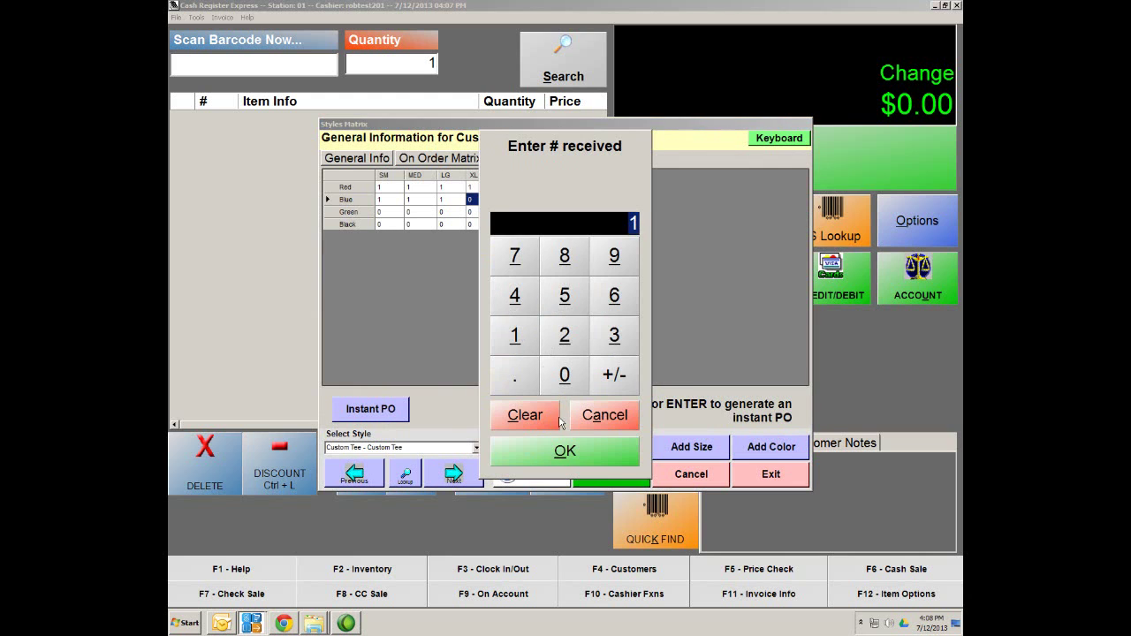
pyautogui.click(569, 454)
# Receive 1 Green Custom Tee each in SM, MED, LG and XL
pyautogui.doubleClick(390, 215)
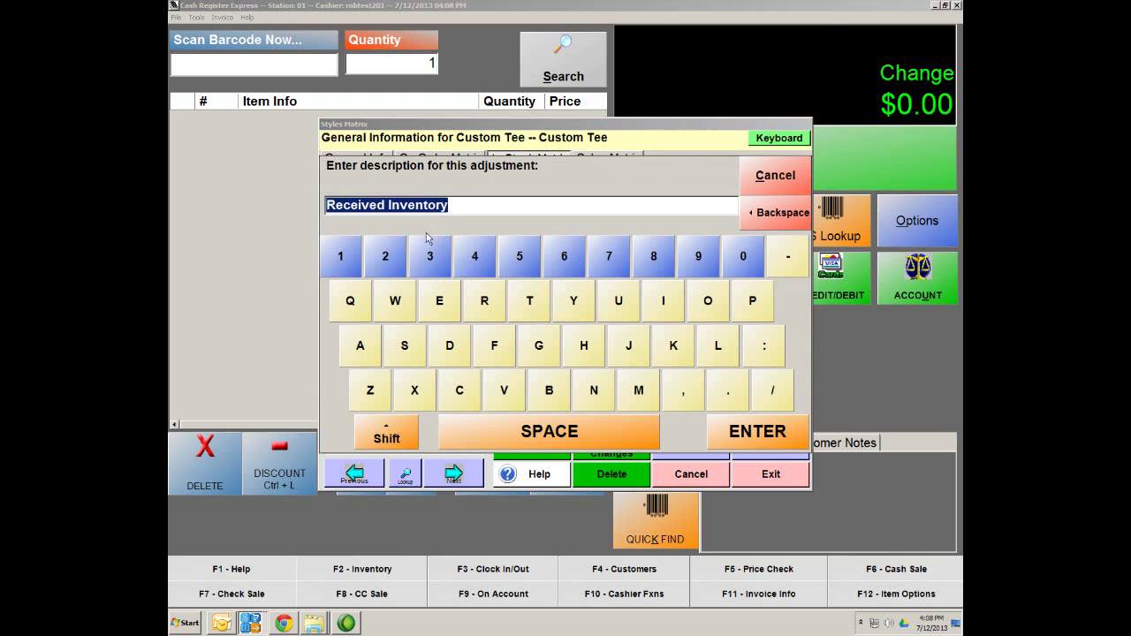
pyautogui.click(749, 438)
pyautogui.click(619, 426)
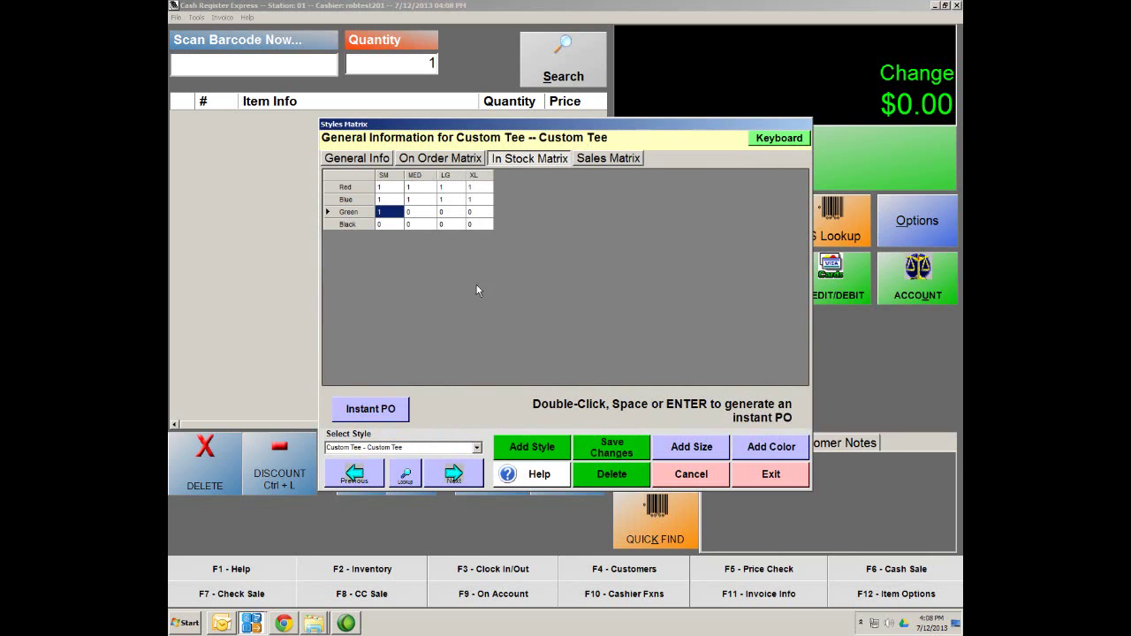
pyautogui.doubleClick(432, 221)
pyautogui.click(776, 430)
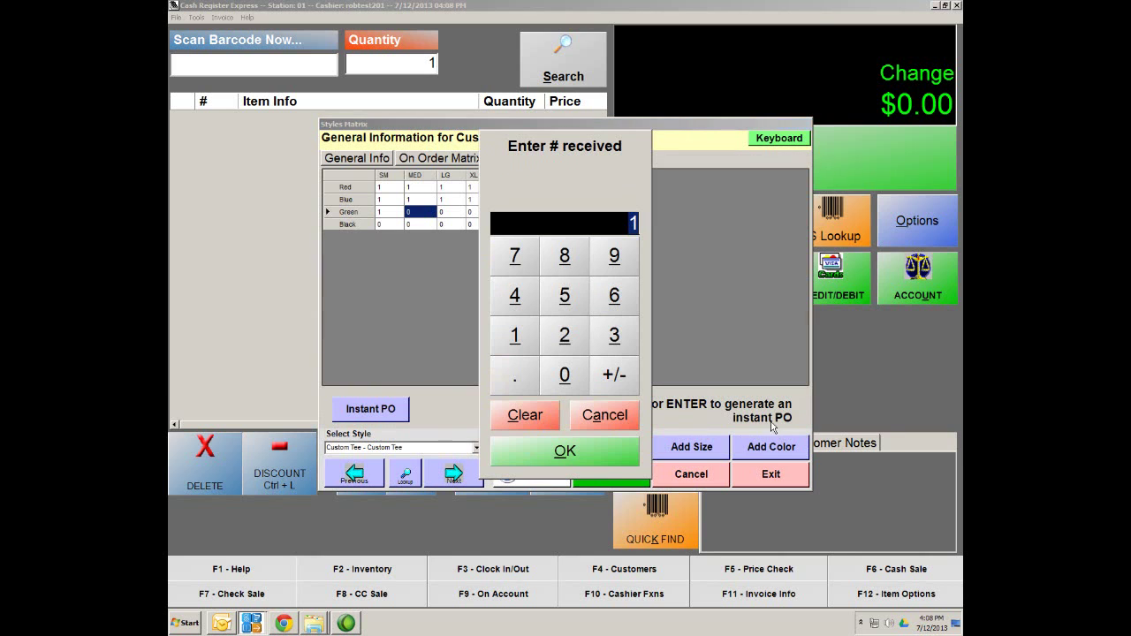
pyautogui.click(573, 449)
pyautogui.doubleClick(452, 212)
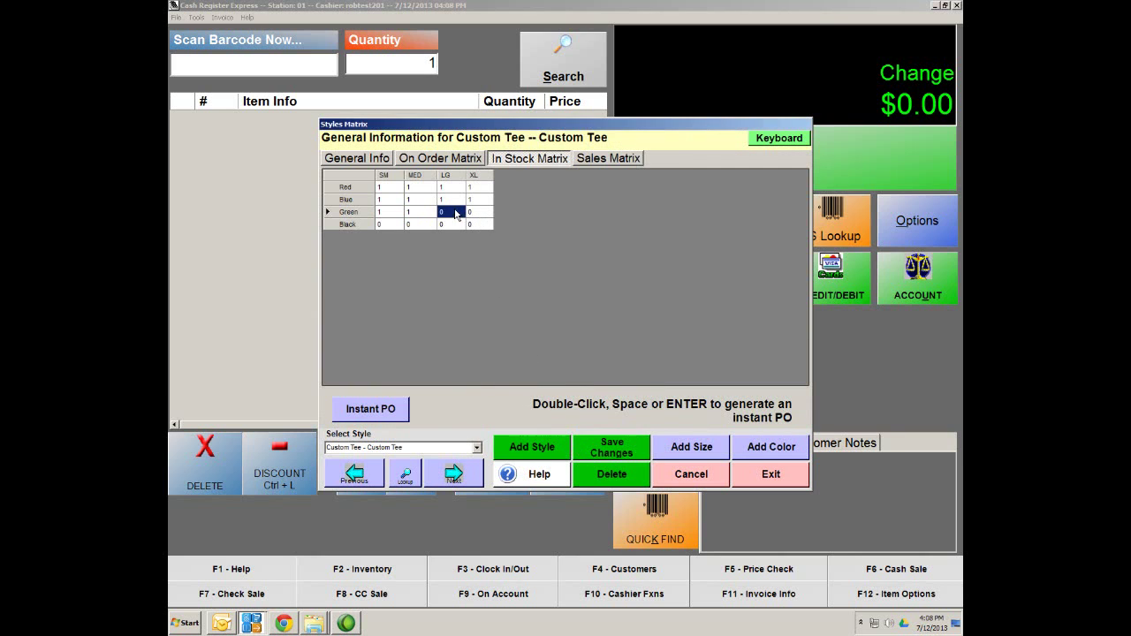
pyautogui.click(755, 431)
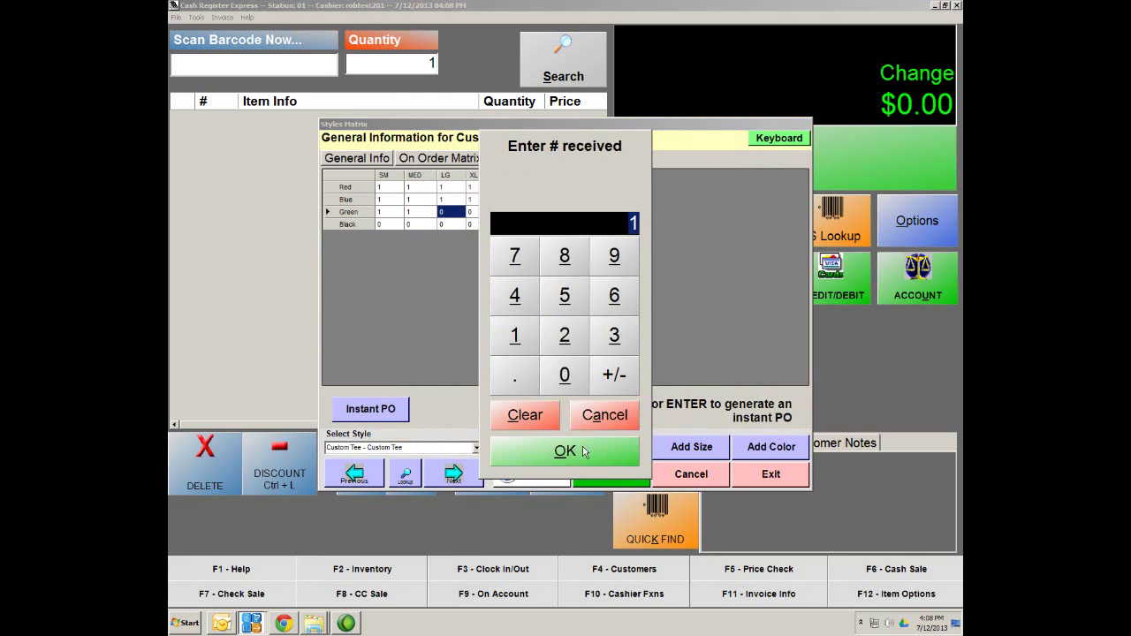
pyautogui.click(583, 449)
pyautogui.doubleClick(481, 214)
pyautogui.click(739, 438)
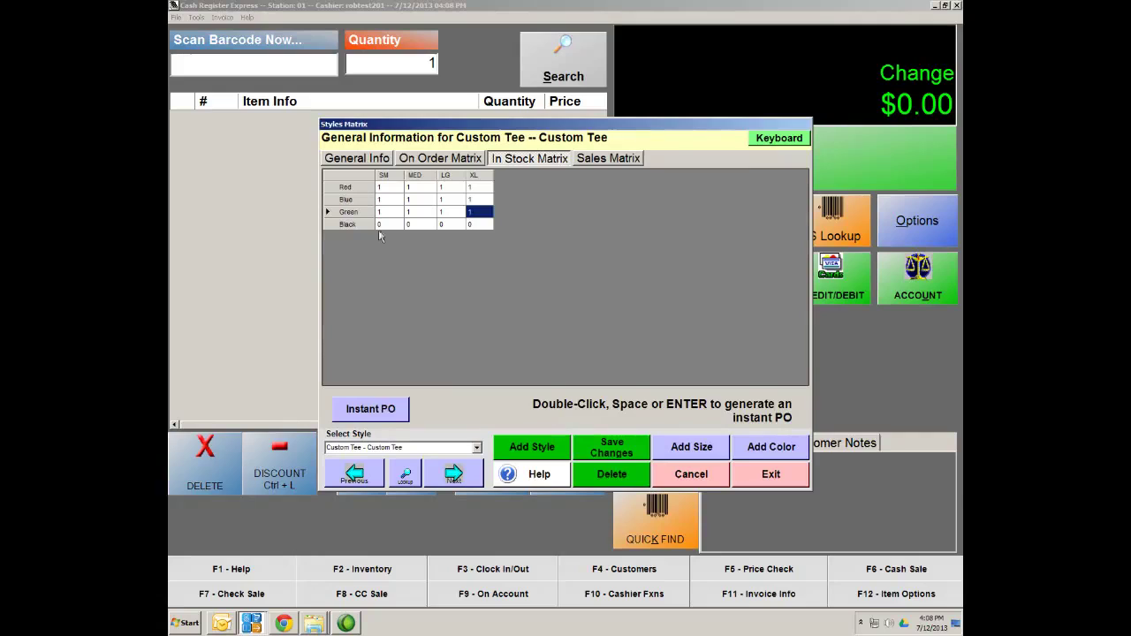
# Receive 1 Black Custom Tee in SM, MED, LG and XL, then save the stock changes
pyautogui.doubleClick(391, 226)
pyautogui.click(727, 442)
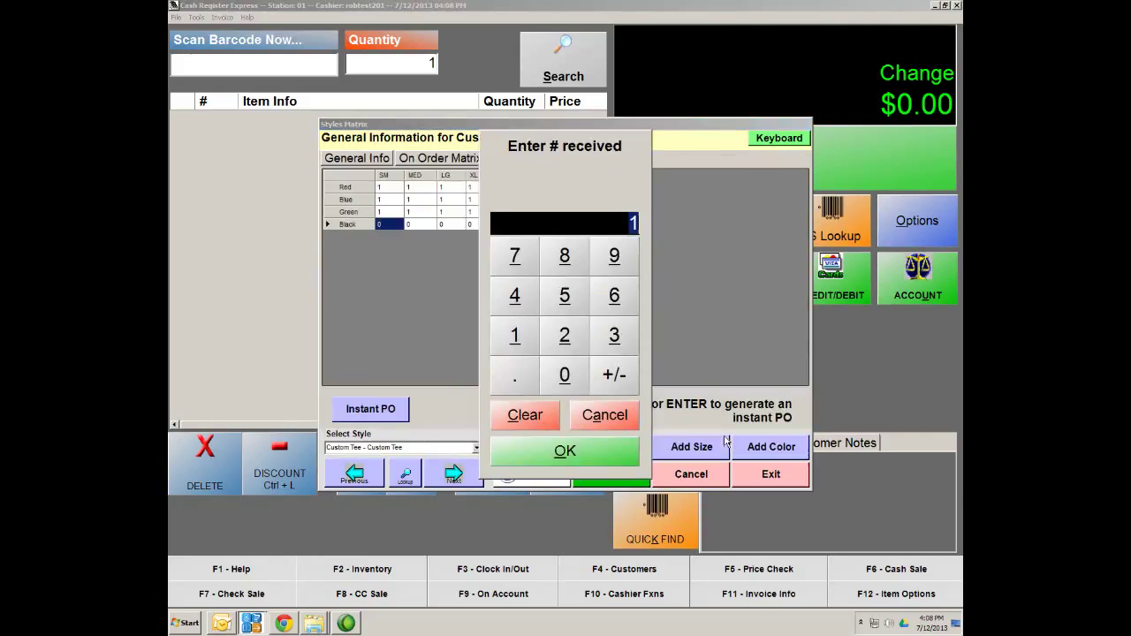
pyautogui.click(596, 454)
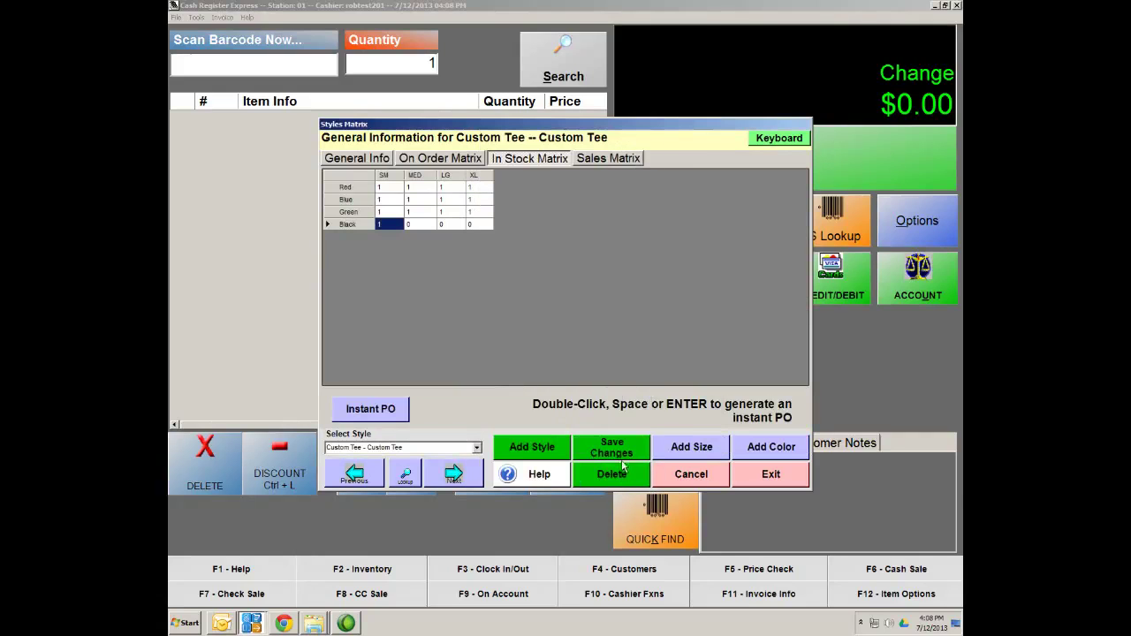
pyautogui.doubleClick(413, 224)
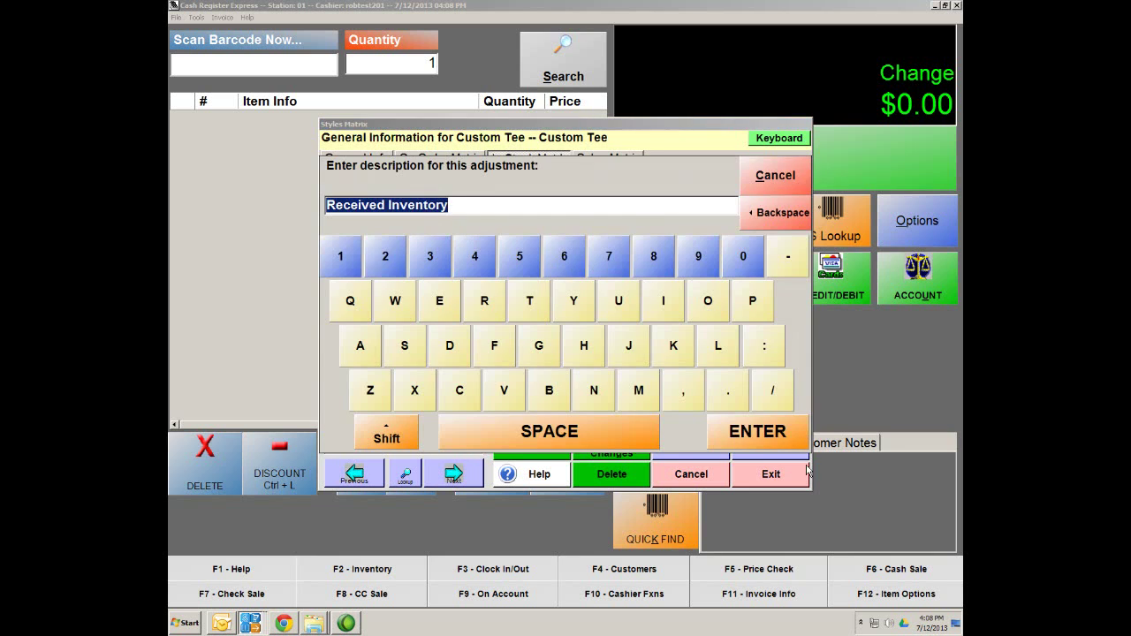
pyautogui.click(758, 434)
pyautogui.click(615, 444)
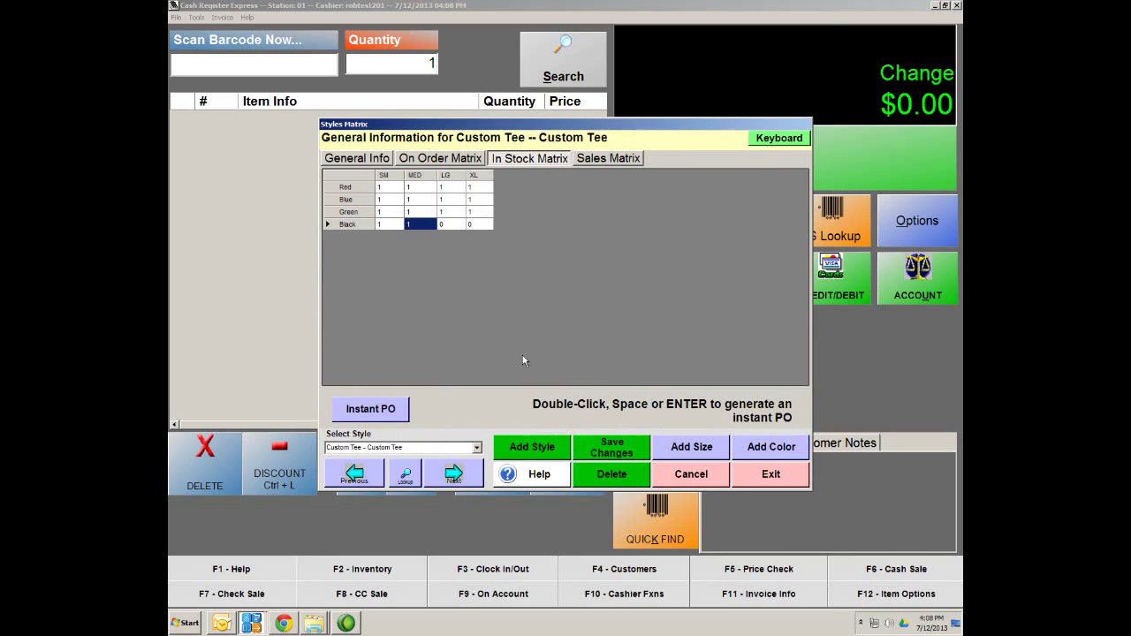
pyautogui.doubleClick(452, 228)
pyautogui.click(733, 421)
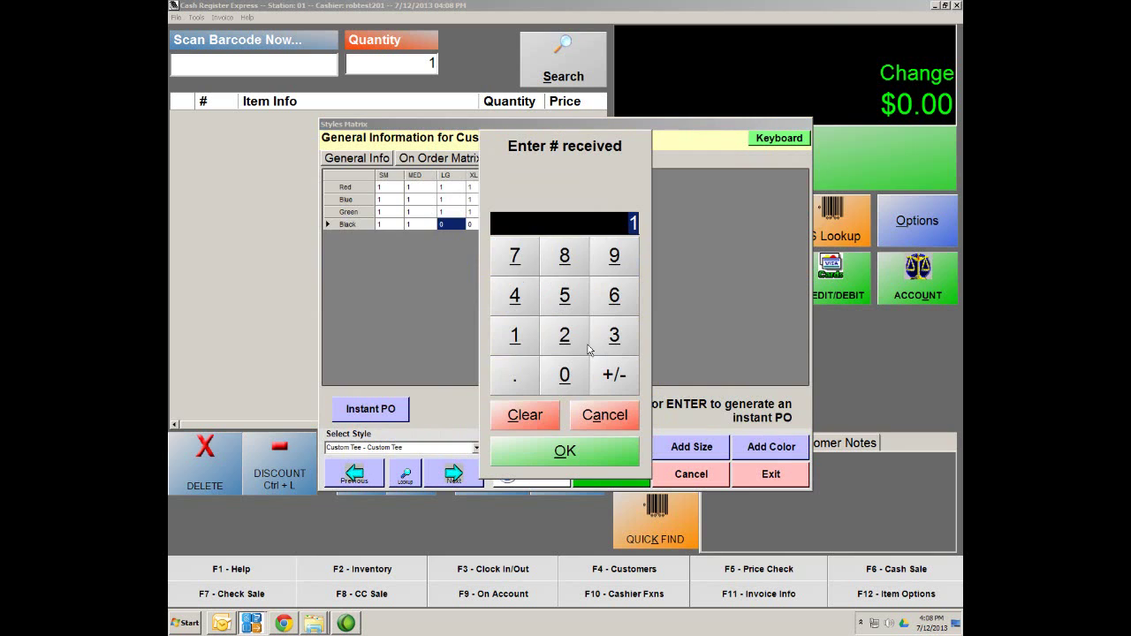
pyautogui.click(564, 450)
pyautogui.click(473, 226)
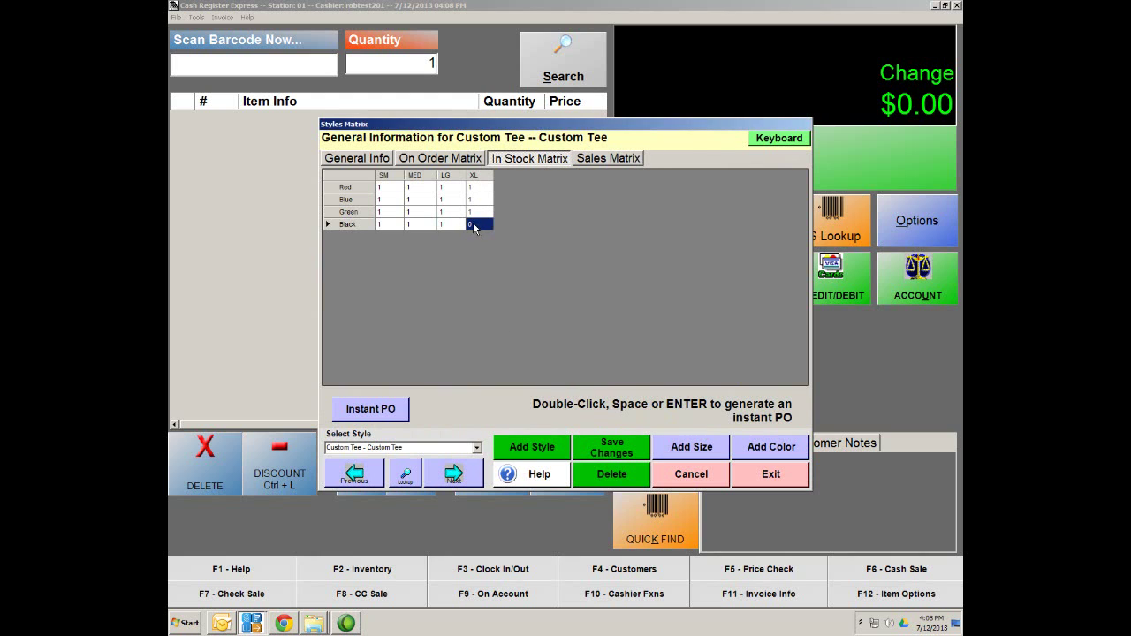
pyautogui.doubleClick(474, 227)
pyautogui.click(726, 433)
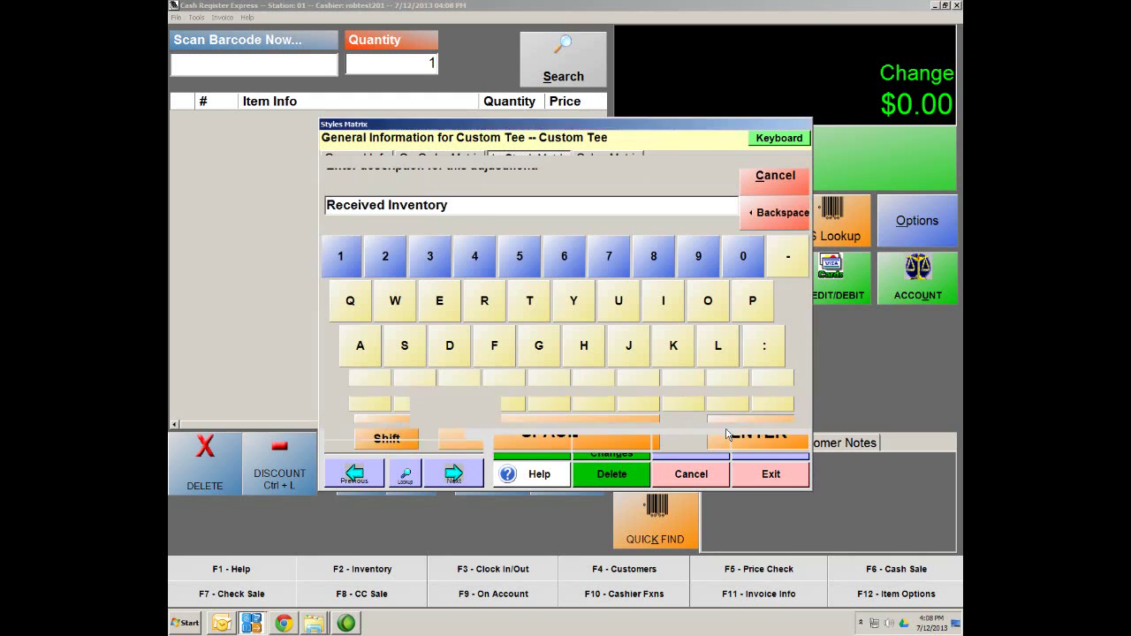
pyautogui.click(566, 450)
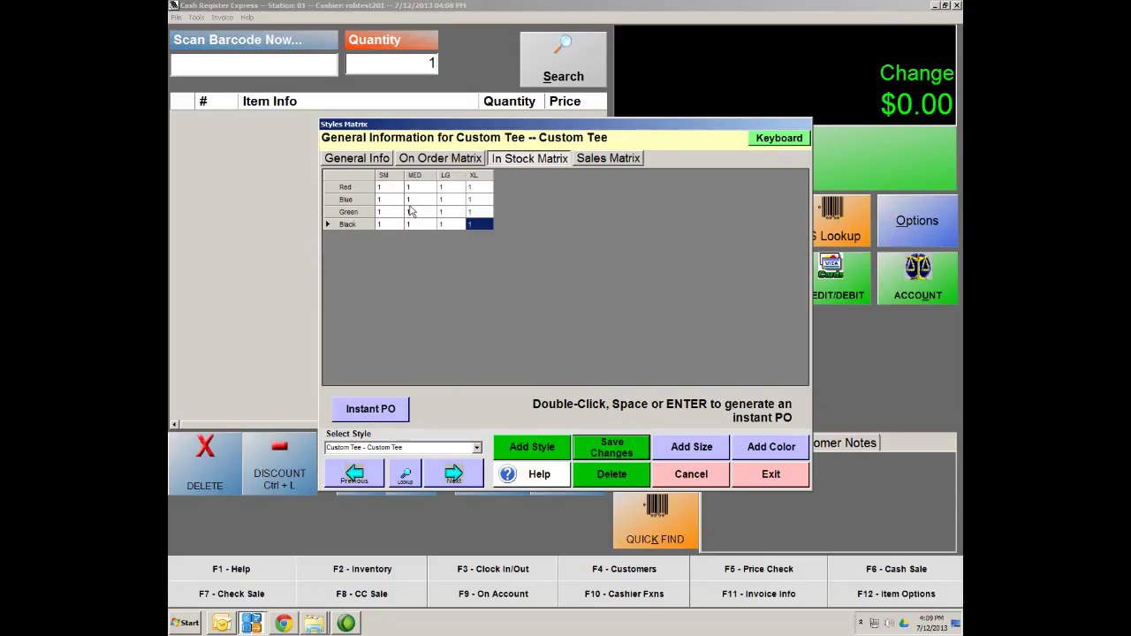
pyautogui.click(606, 456)
# Look up the Tee Shirt department in Inventory Maintenance, confirm each Custom Tee shows stock 1, then cancel
pyautogui.click(771, 474)
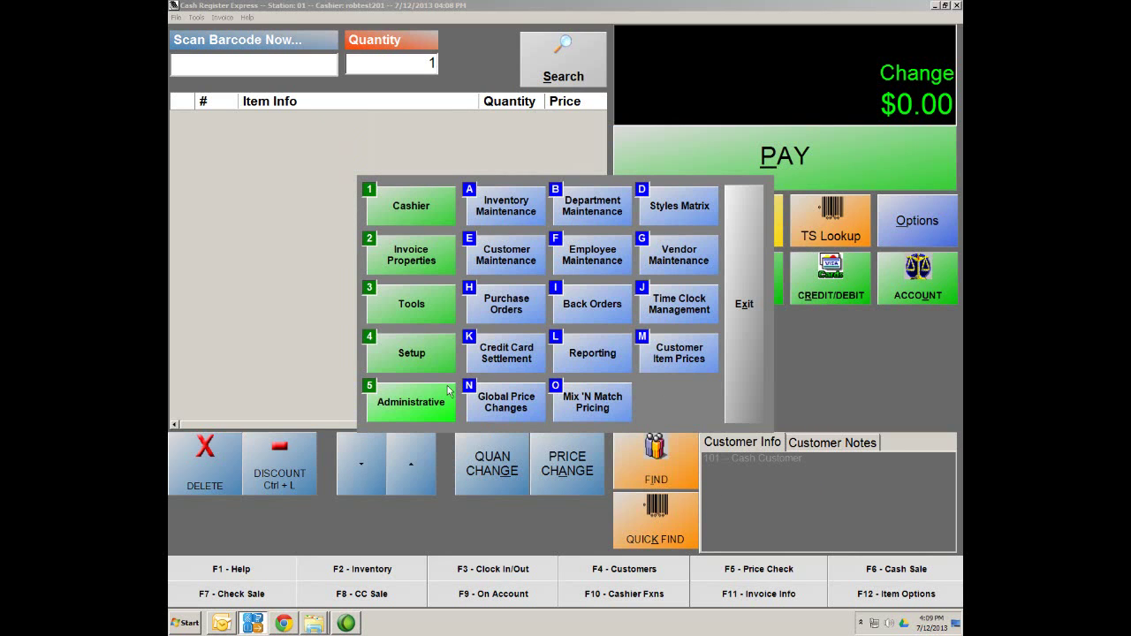
pyautogui.click(512, 219)
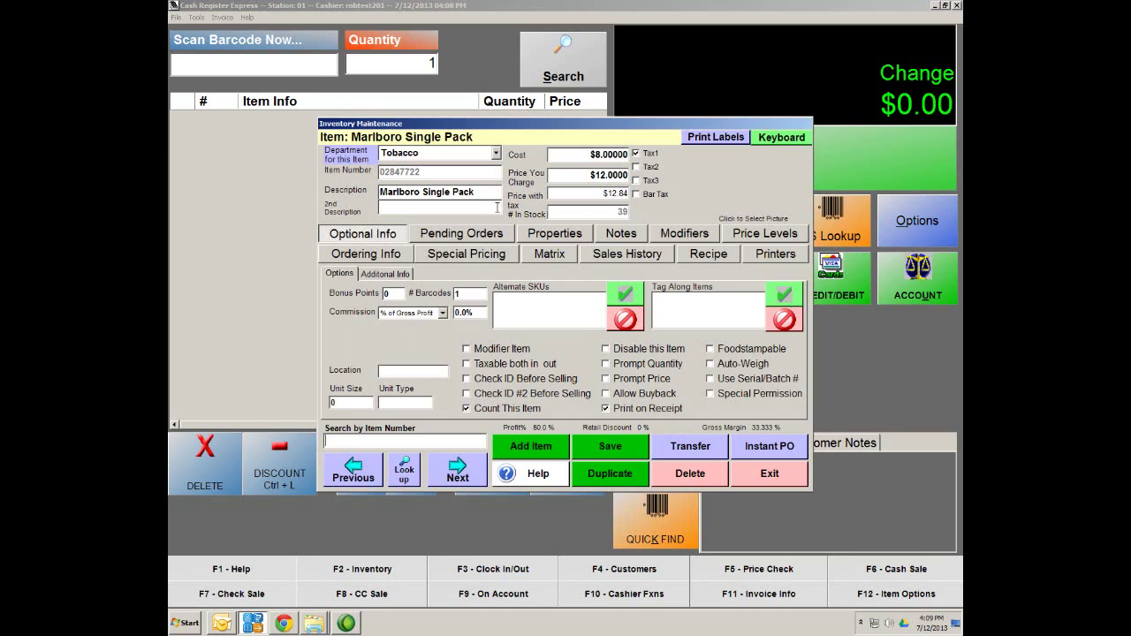
pyautogui.click(406, 475)
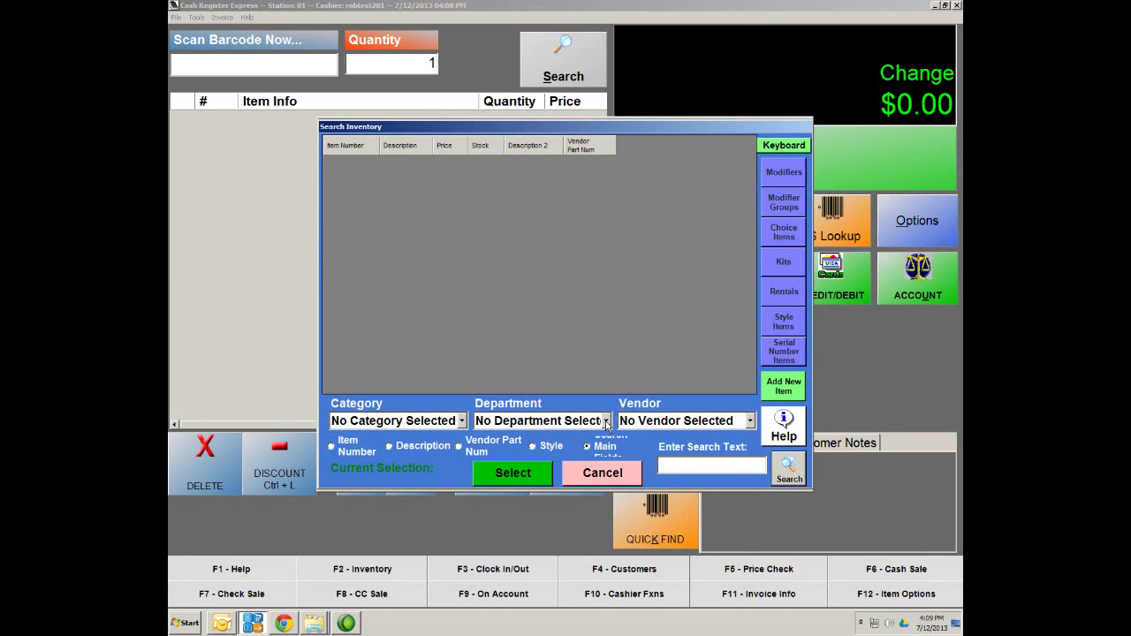
pyautogui.click(607, 426)
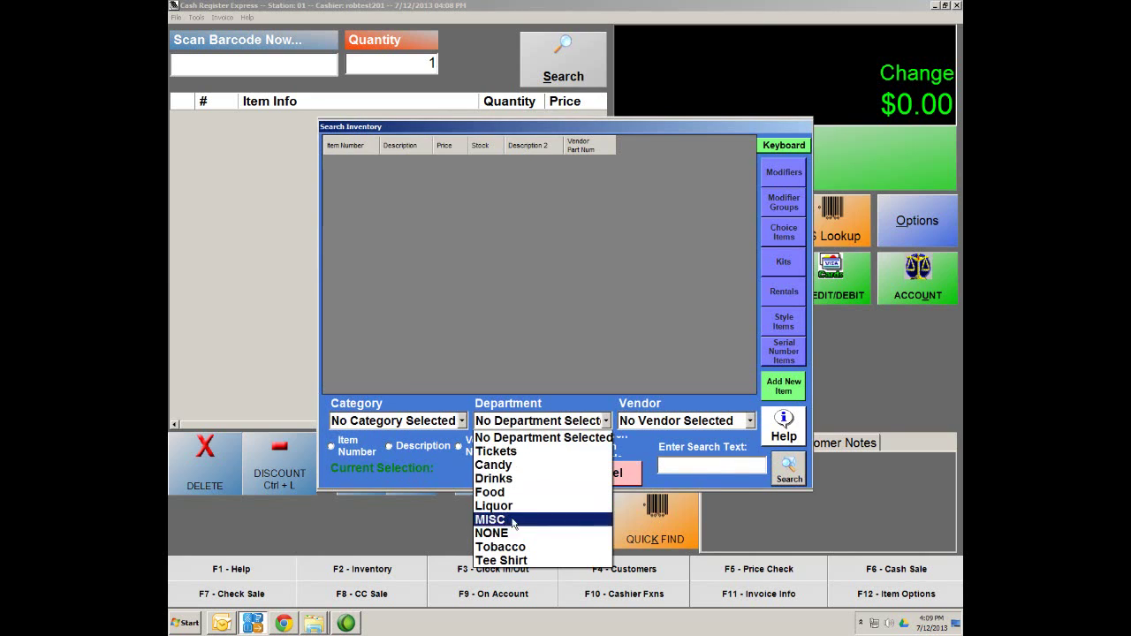
pyautogui.click(515, 562)
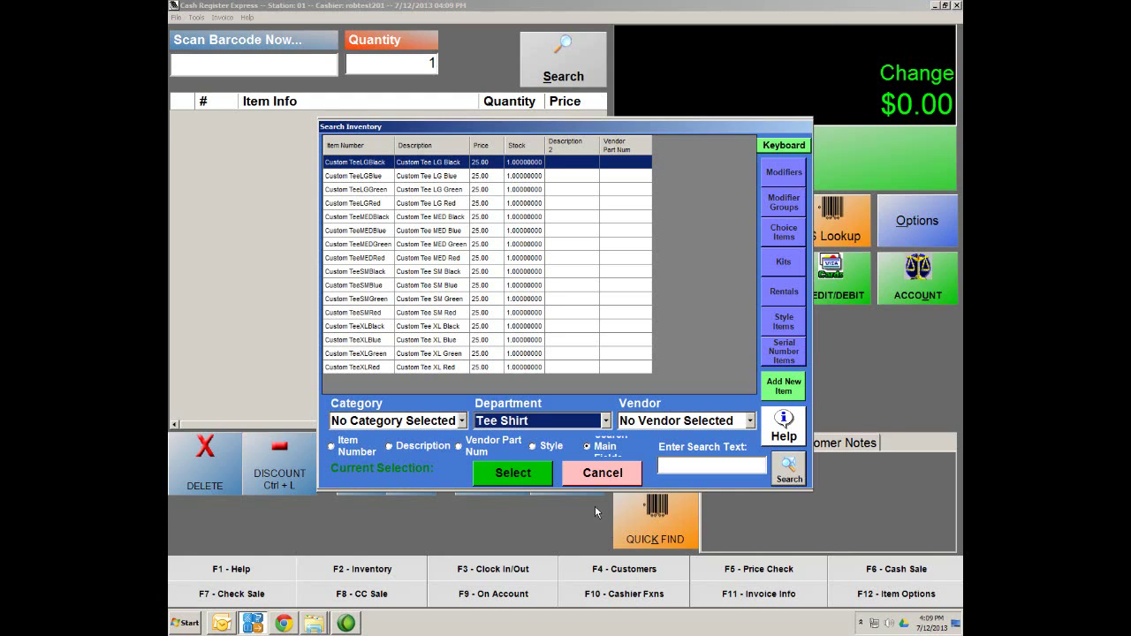
pyautogui.click(611, 474)
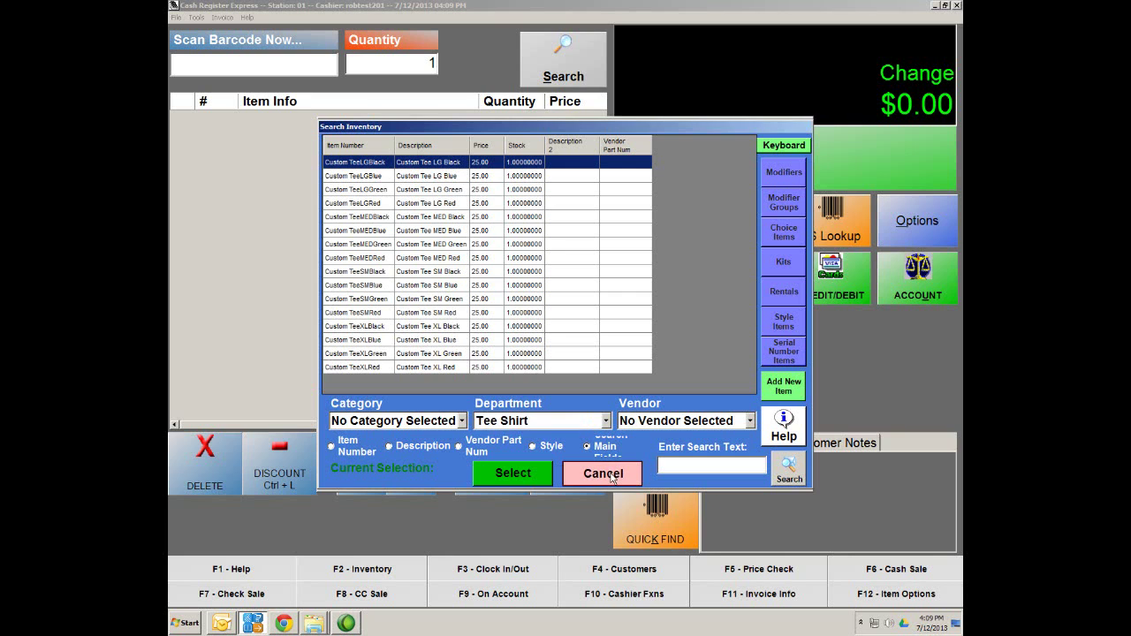
pyautogui.click(611, 474)
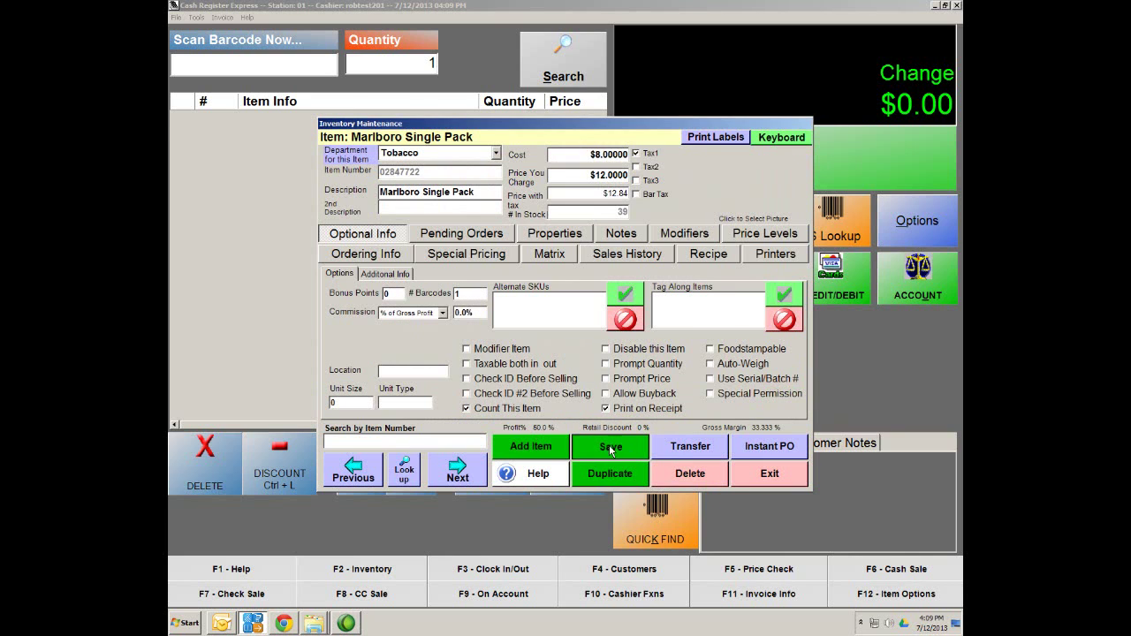
# Close the item record and administration menu, then log out of the register
pyautogui.click(770, 474)
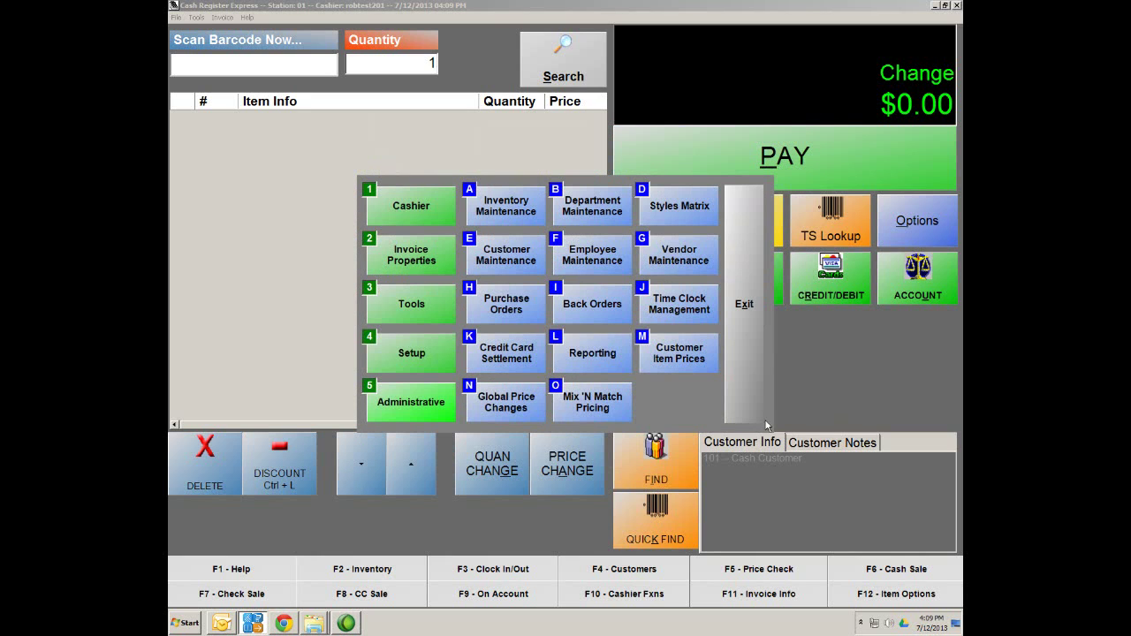
pyautogui.click(745, 304)
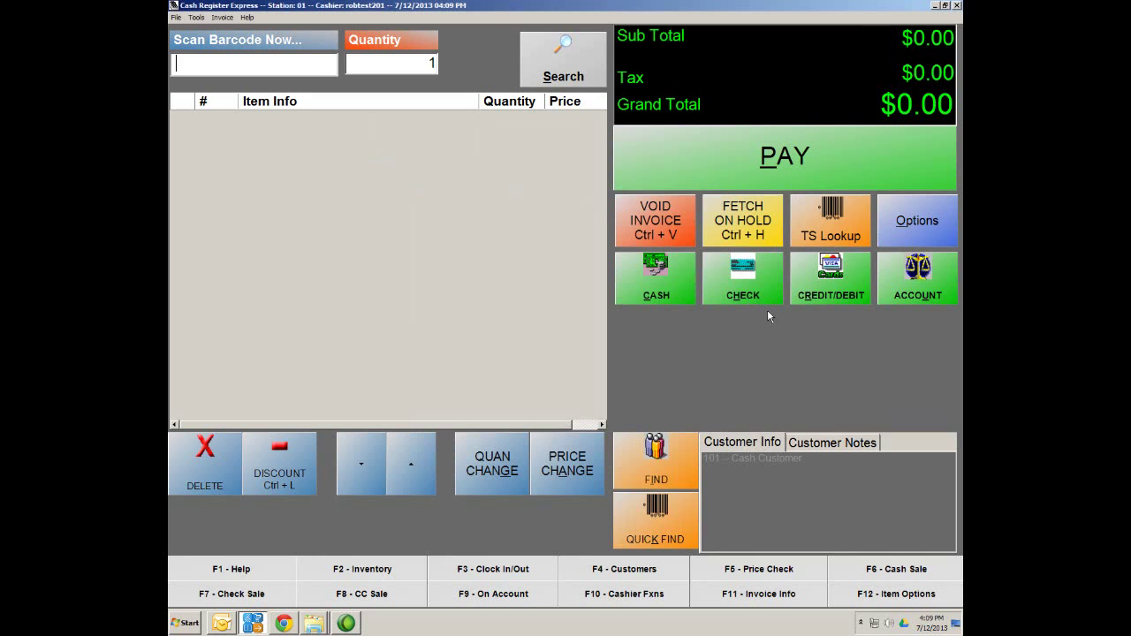
pyautogui.click(957, 6)
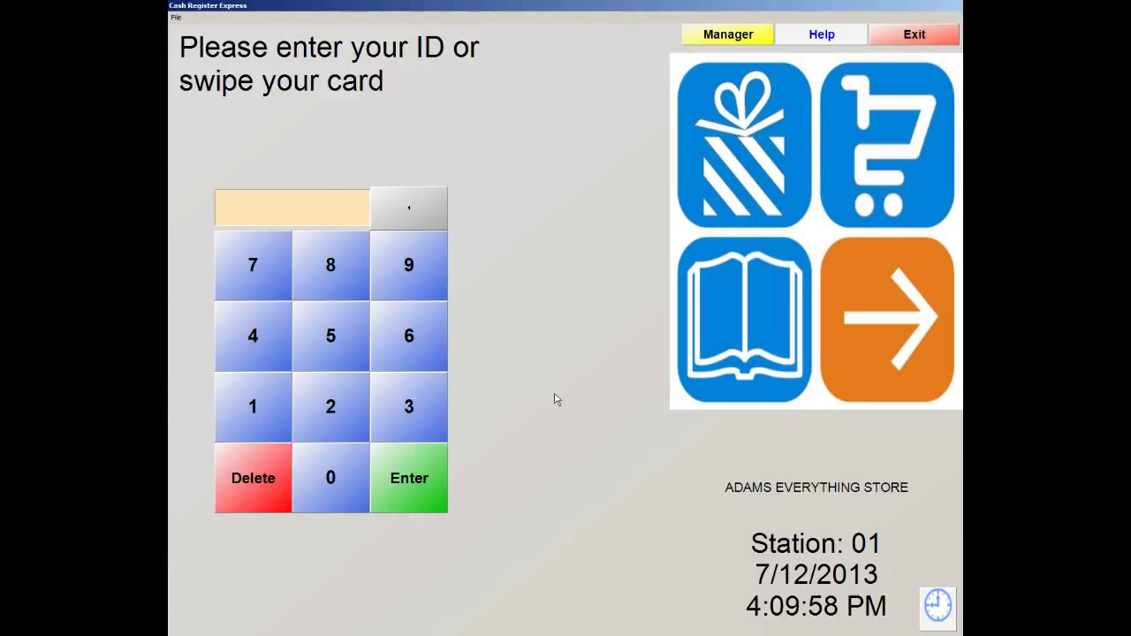
# Log back in with the cashier ID and password, dismissing the Change Password prompt
pyautogui.write('01')
pyautogui.press('Return')
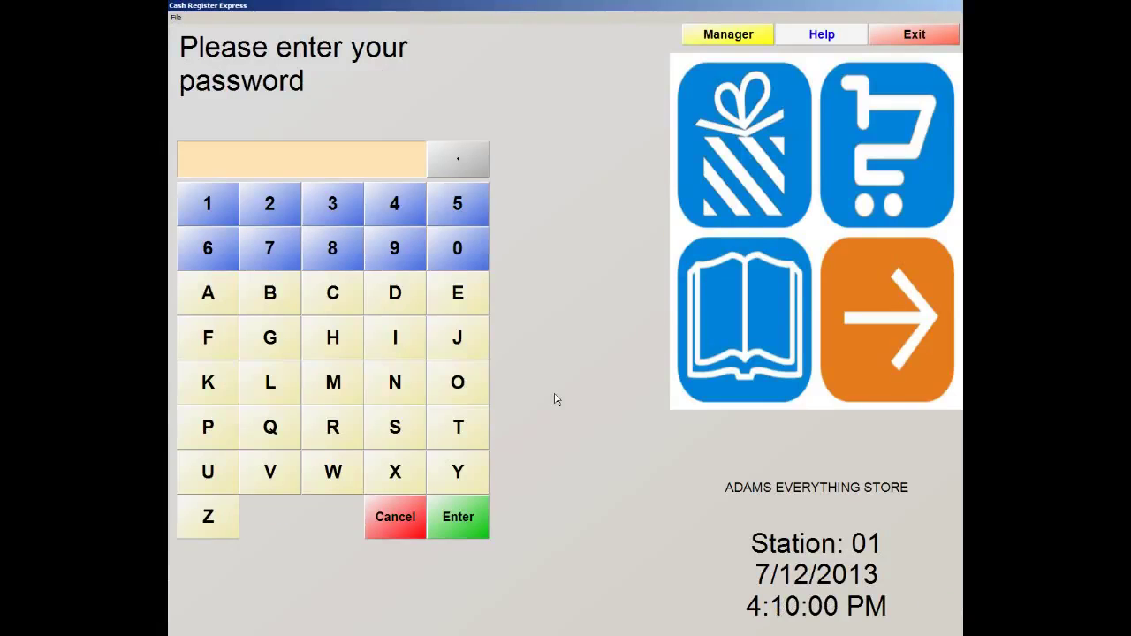
pyautogui.write('*****')
pyautogui.click(176, 18)
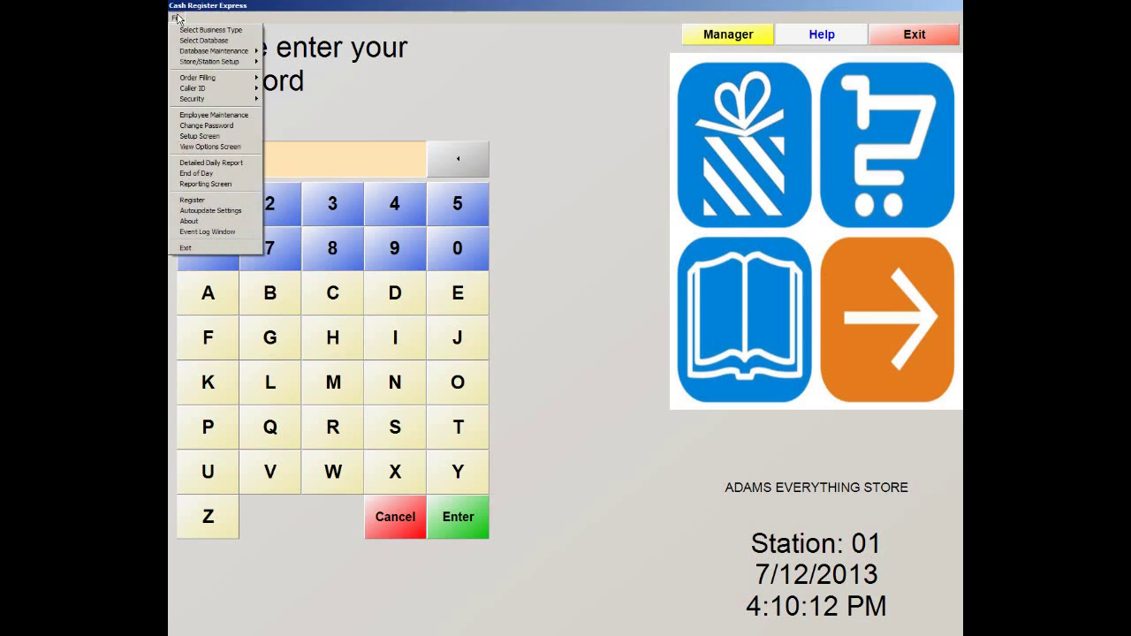
pyautogui.click(189, 127)
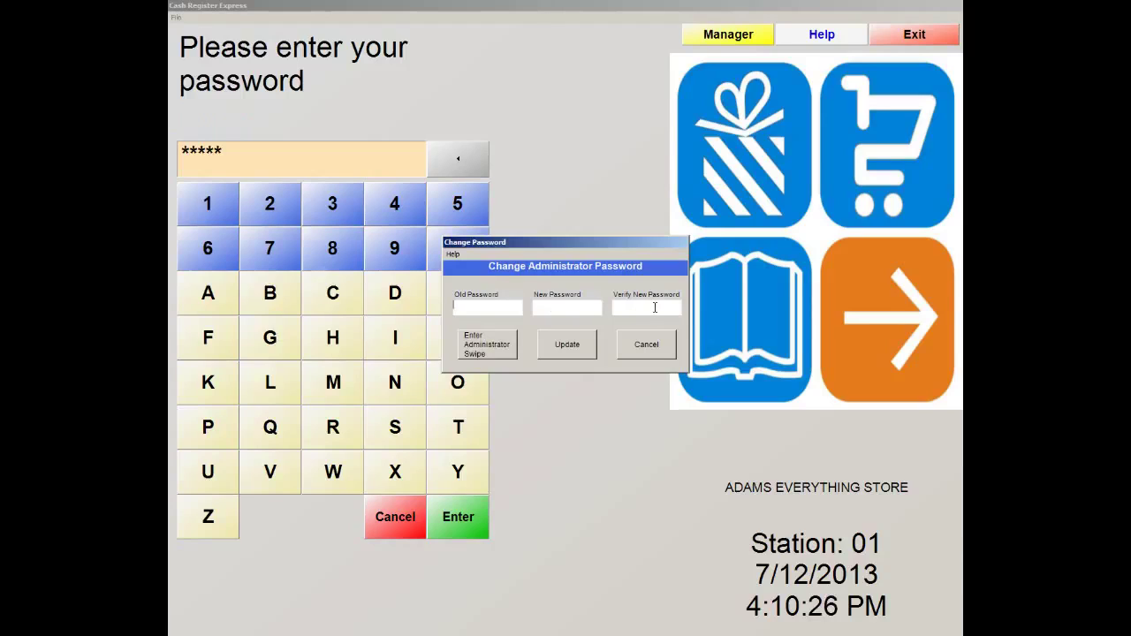
pyautogui.click(658, 349)
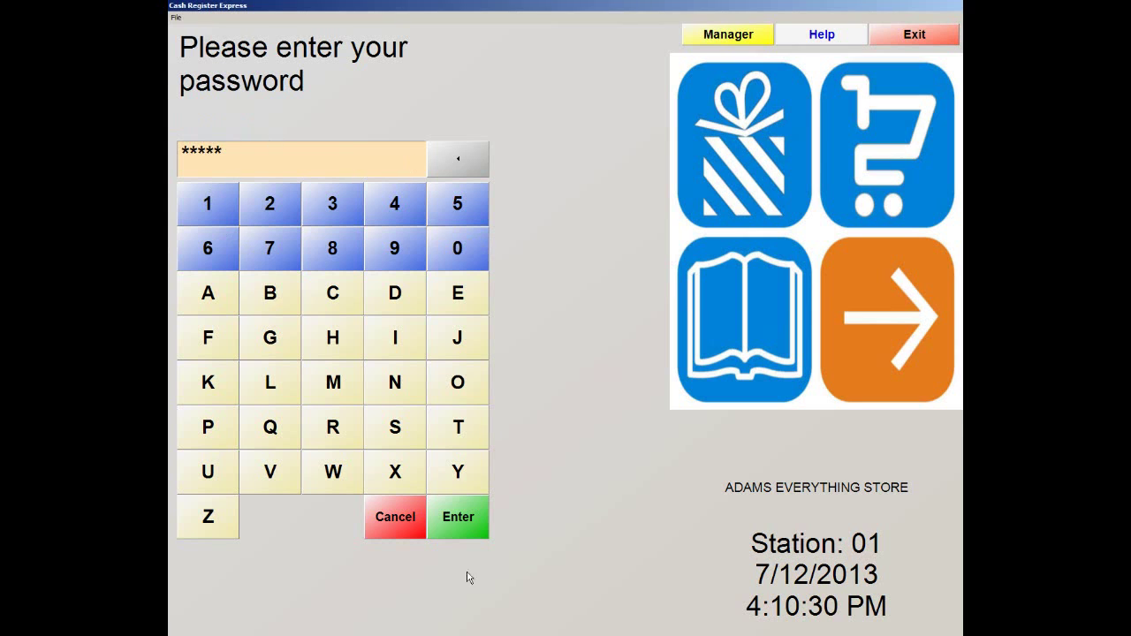
pyautogui.click(463, 533)
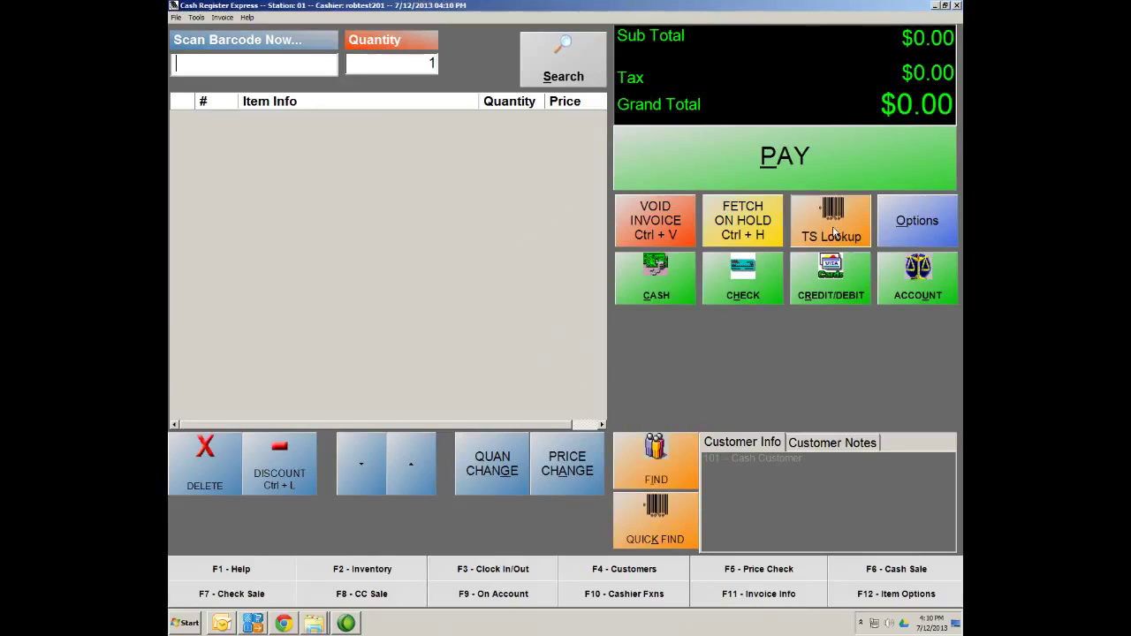
# Browse the Tee Shirt category's Custom Tee items, then return to the empty $0.00 sale panel
pyautogui.click(834, 231)
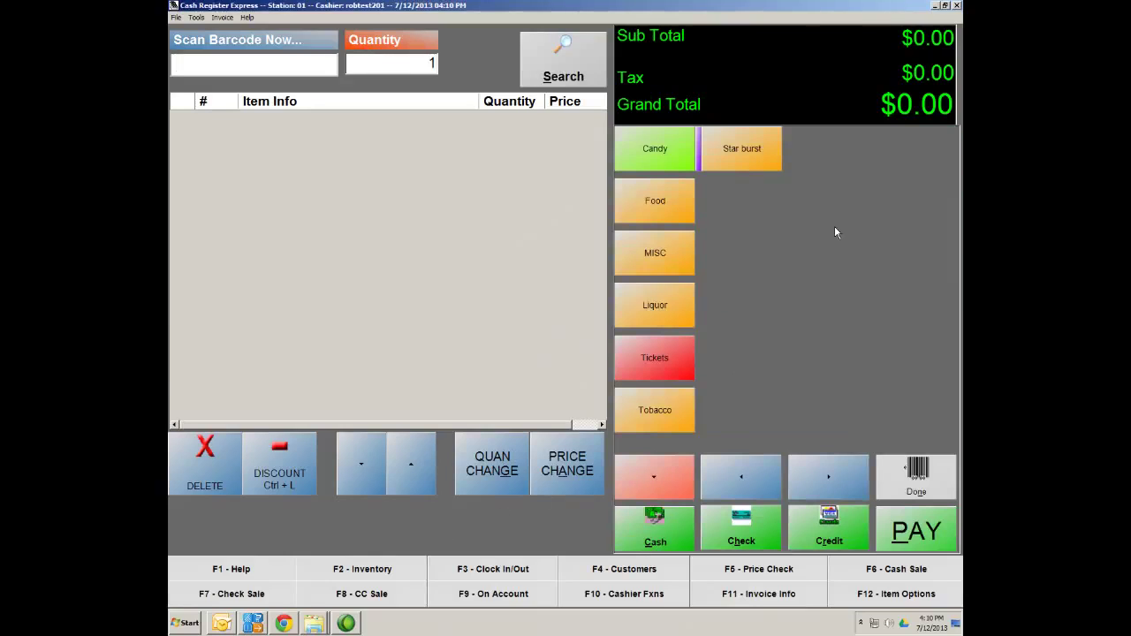
pyautogui.click(657, 482)
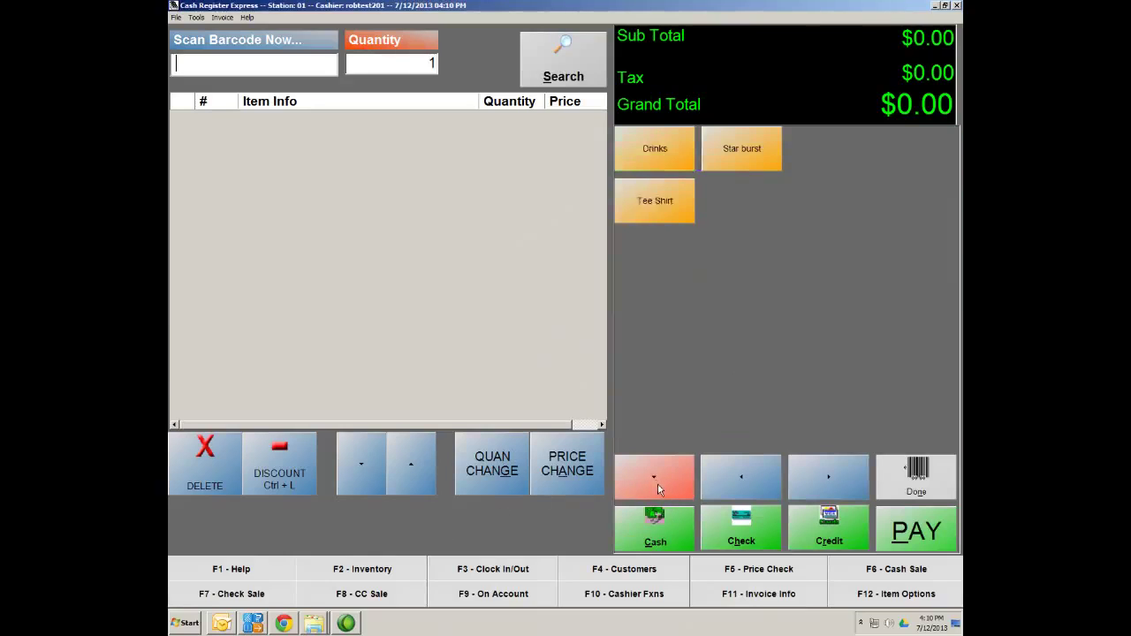
pyautogui.click(658, 198)
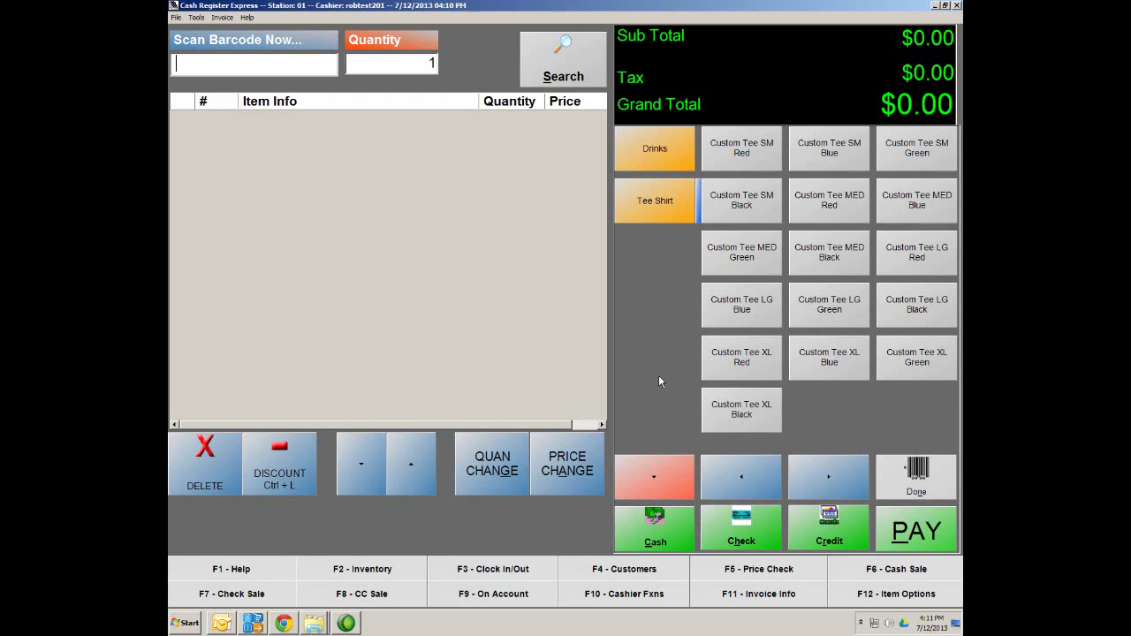
pyautogui.click(920, 480)
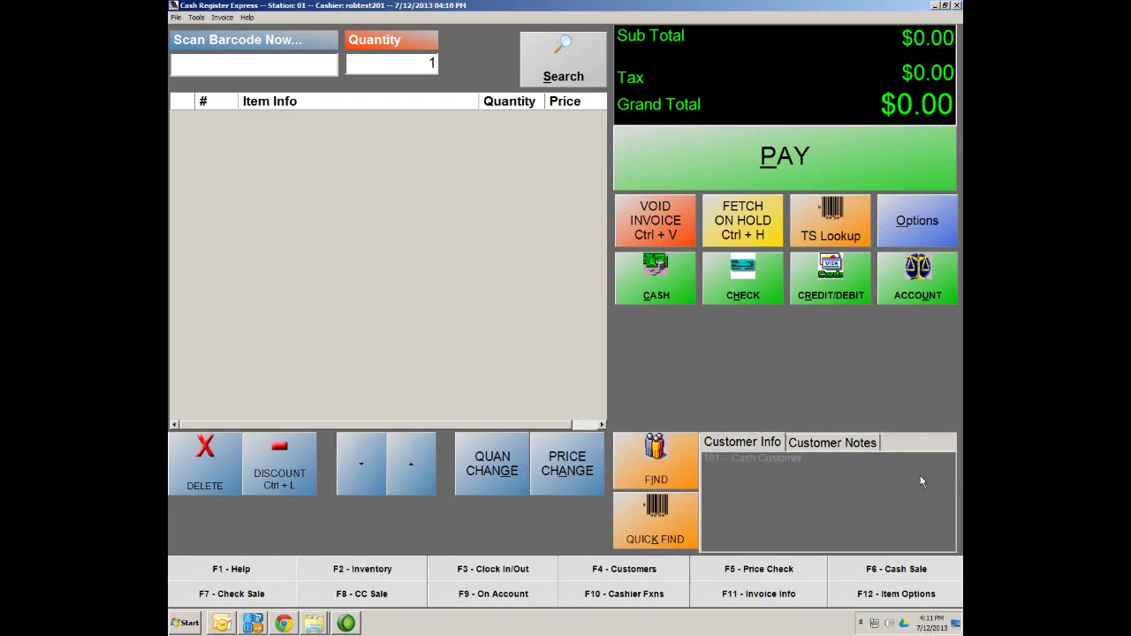
# Open Vendor Maintenance via Administrative options and review the vendor list with Adam's Snacks and Adam's Chips
pyautogui.click(919, 218)
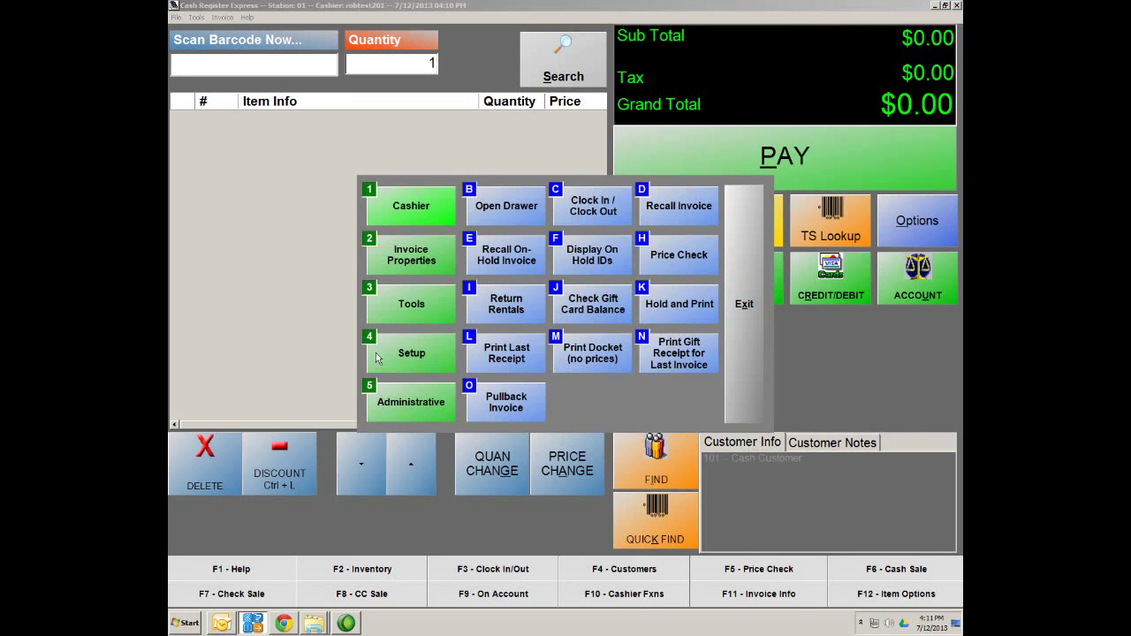
pyautogui.click(413, 403)
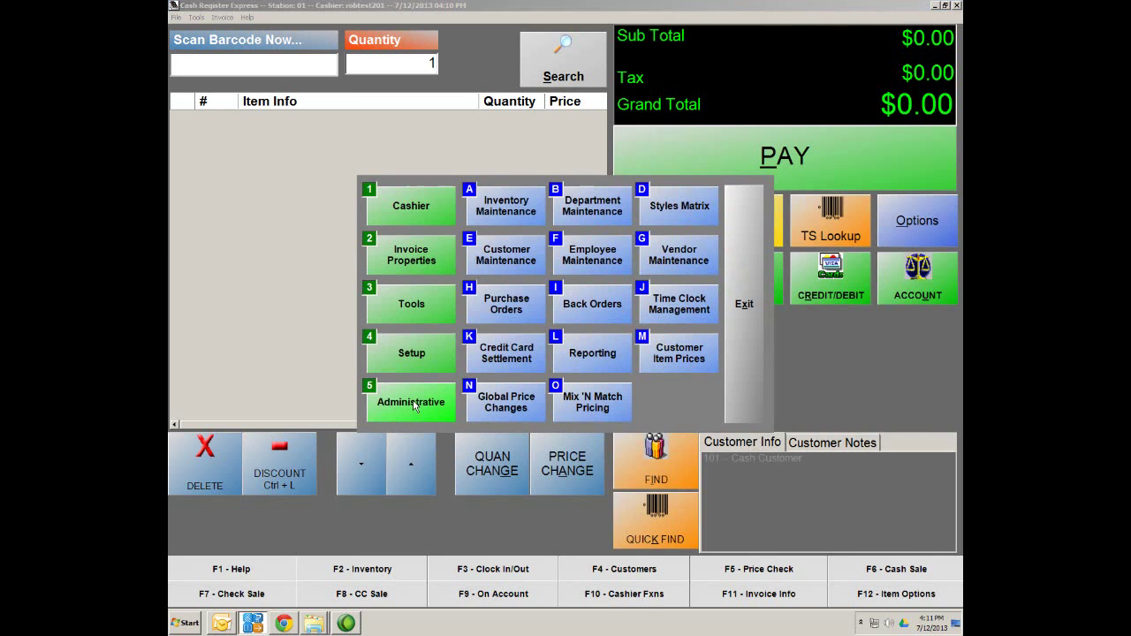
pyautogui.click(681, 265)
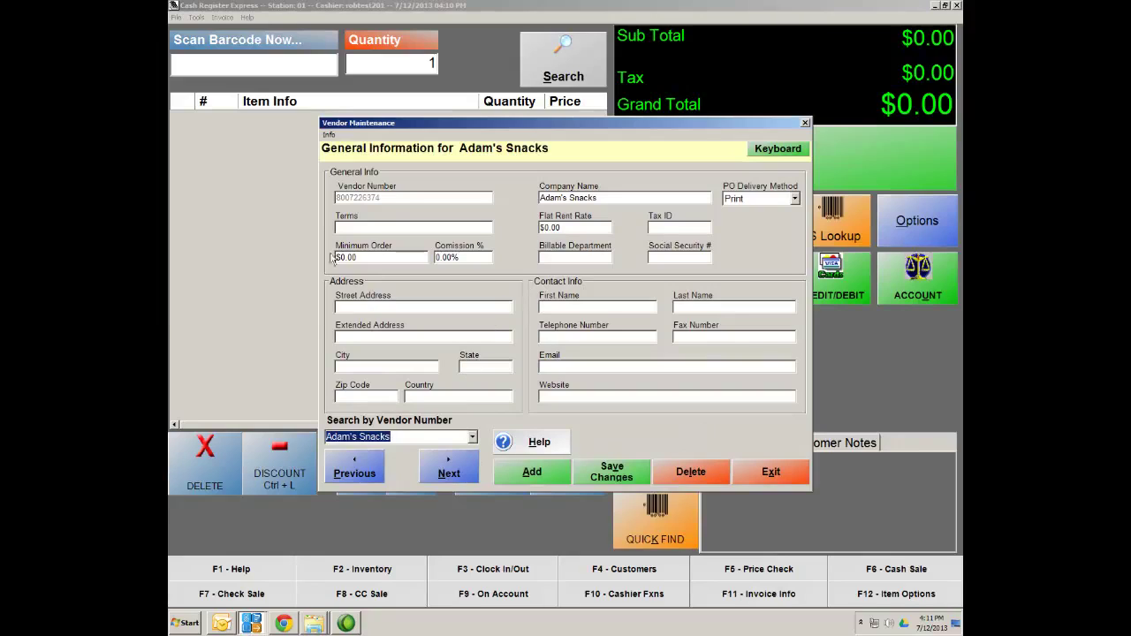
pyautogui.click(472, 437)
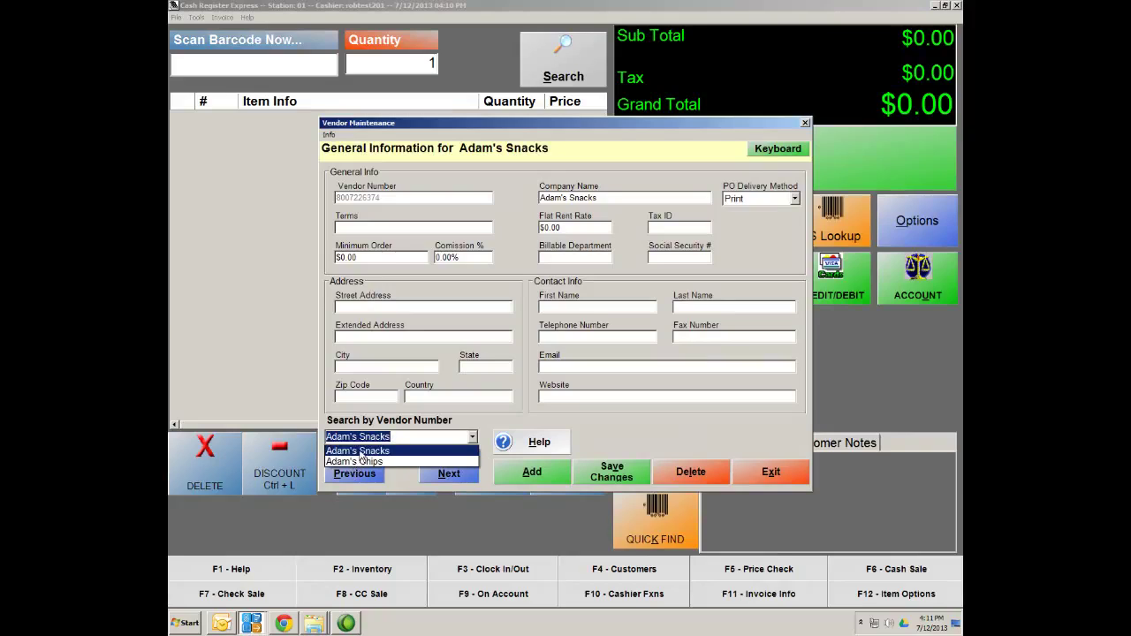
pyautogui.click(633, 433)
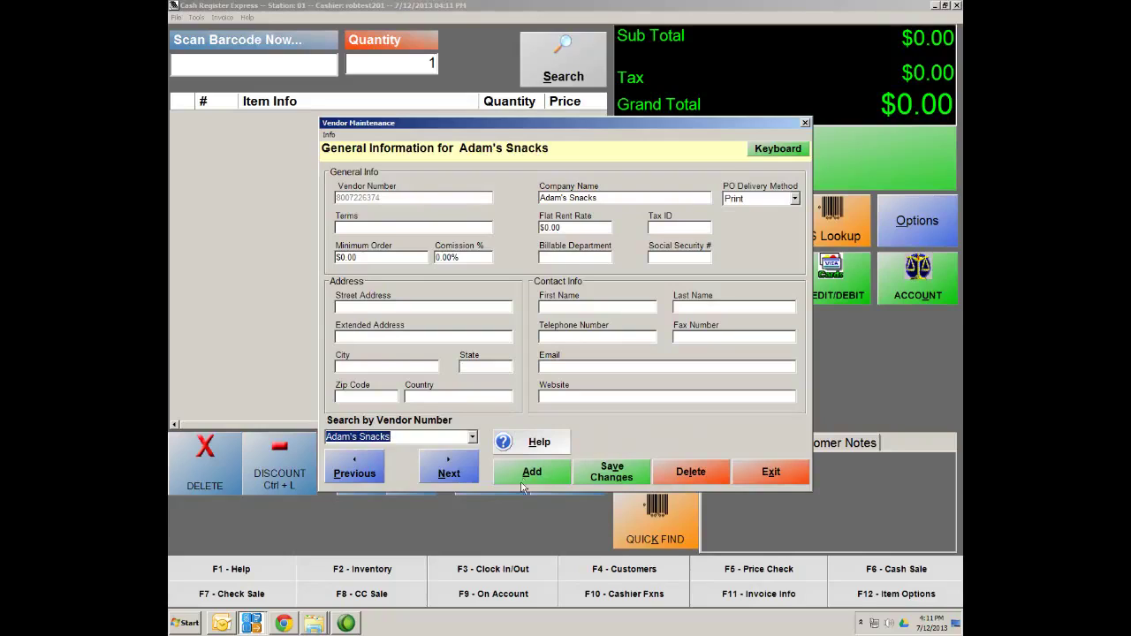
pyautogui.click(472, 437)
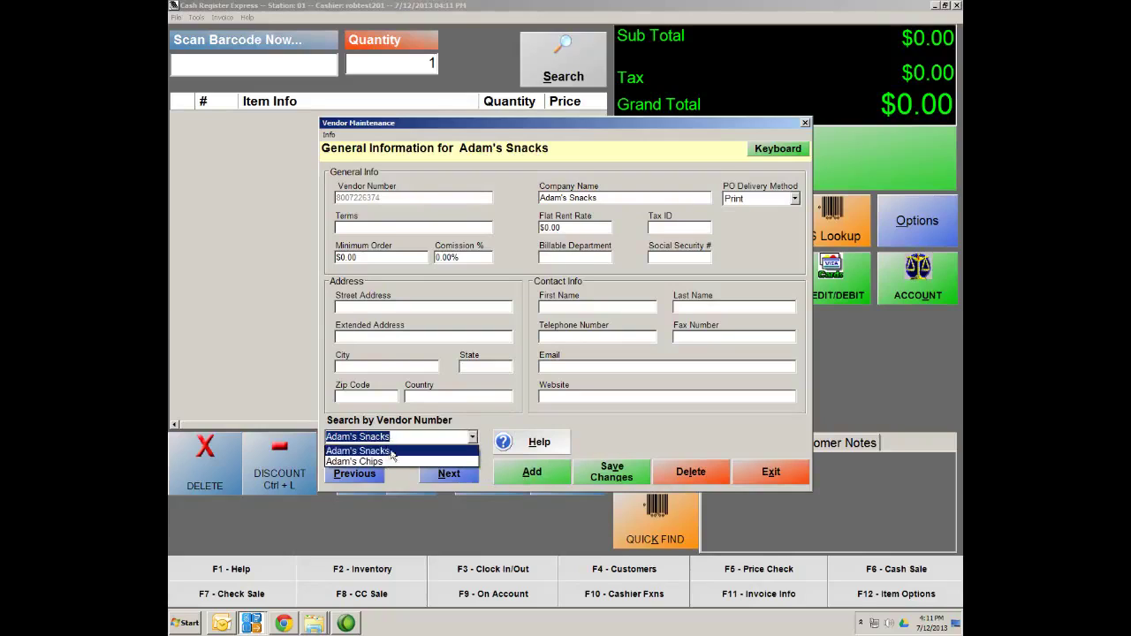
pyautogui.click(634, 446)
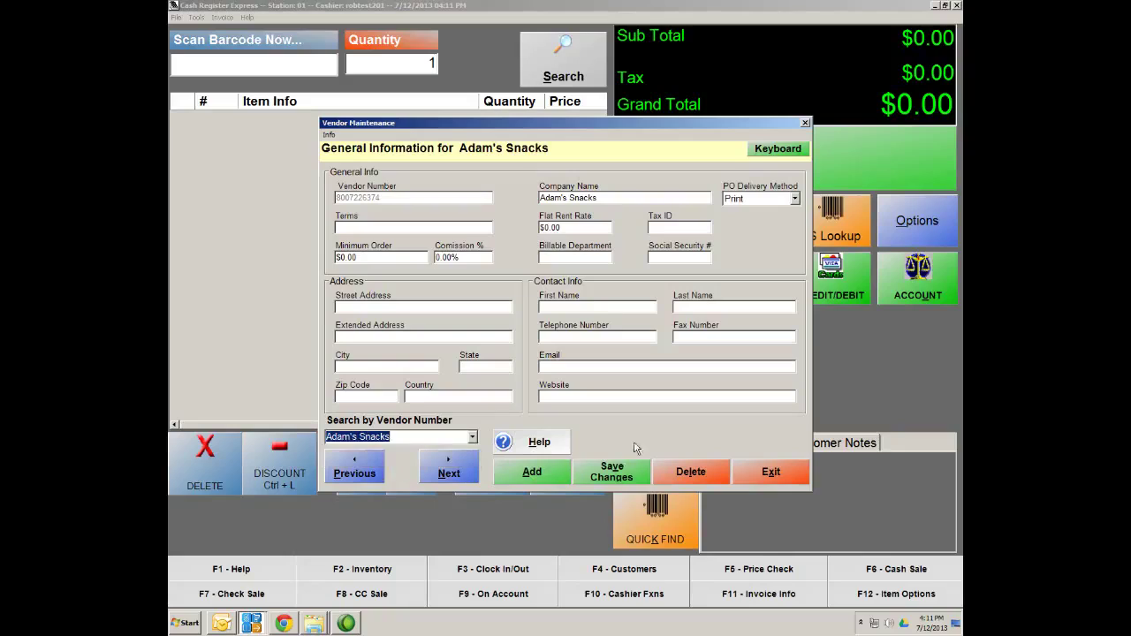
# Start a new vendor record and enter a vendor number, clearing the duplicate-number warning
pyautogui.click(536, 475)
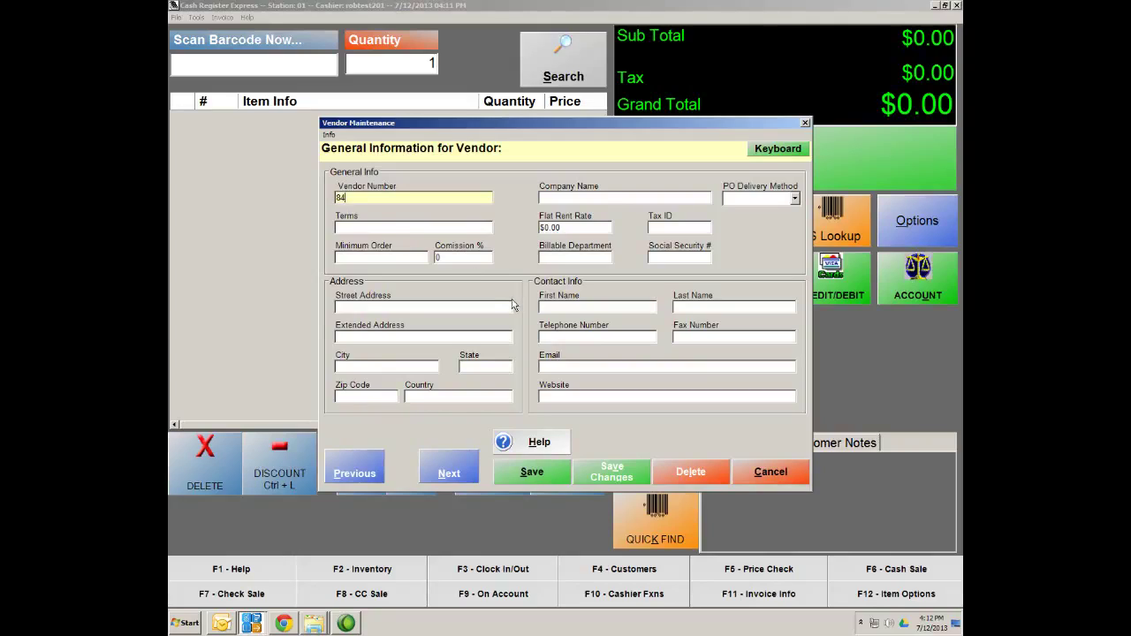
pyautogui.write('59200800')
pyautogui.click(573, 198)
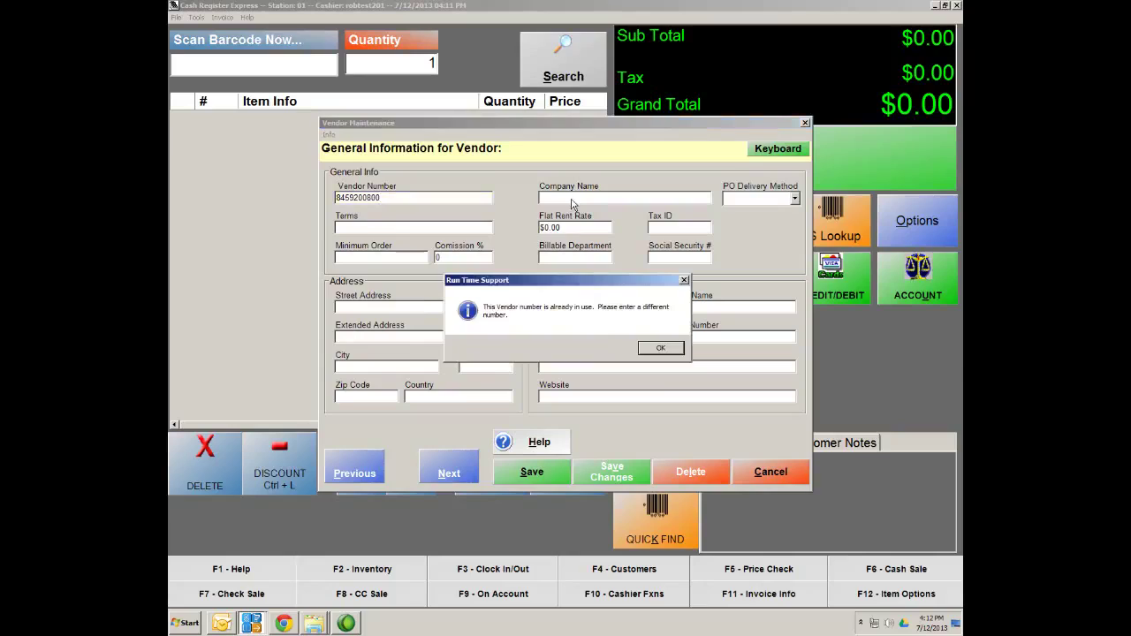
pyautogui.click(669, 351)
pyautogui.click(430, 199)
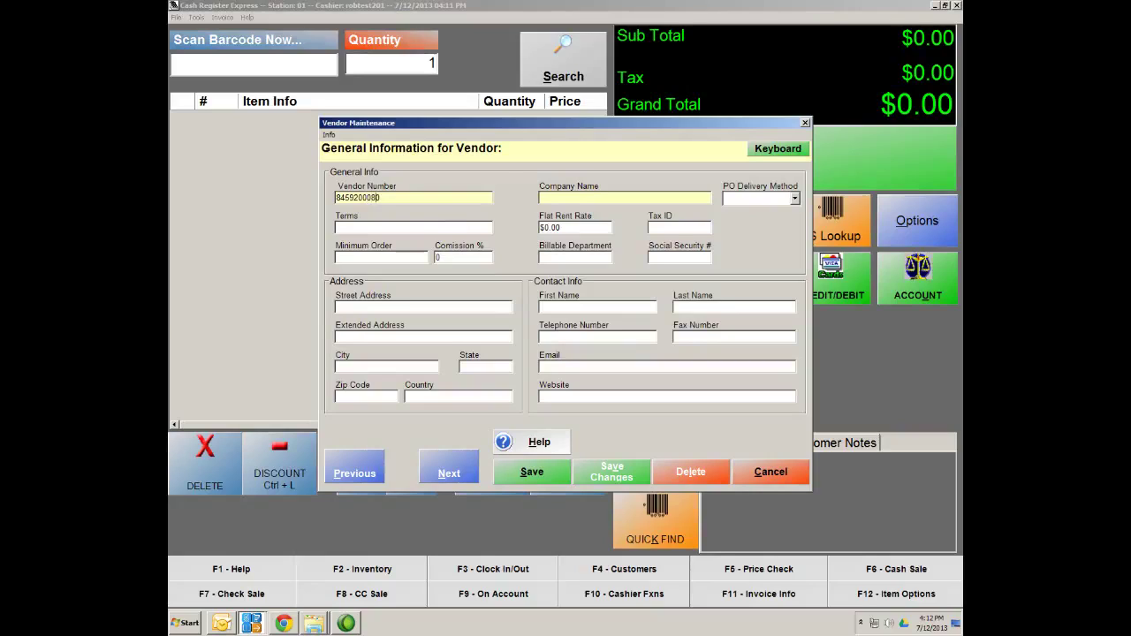
# Name the vendor Adam's Drinks, set PO delivery method to Print, and save it
pyautogui.click(559, 196)
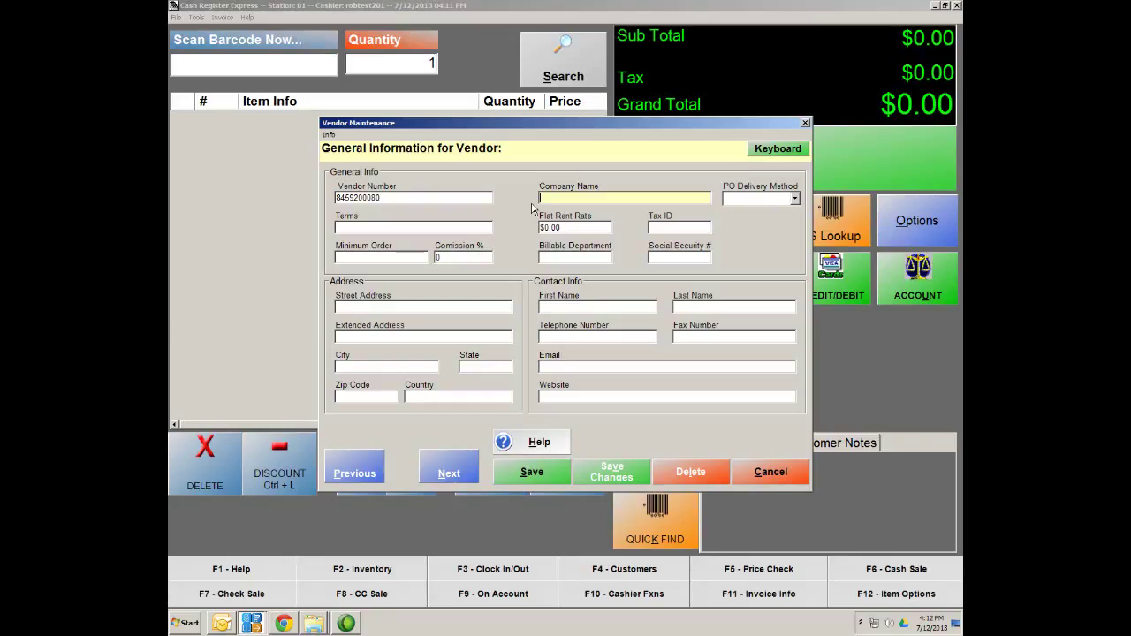
pyautogui.write('Ada')
pyautogui.write("m;'s")
pyautogui.write('Drinks')
pyautogui.click(794, 198)
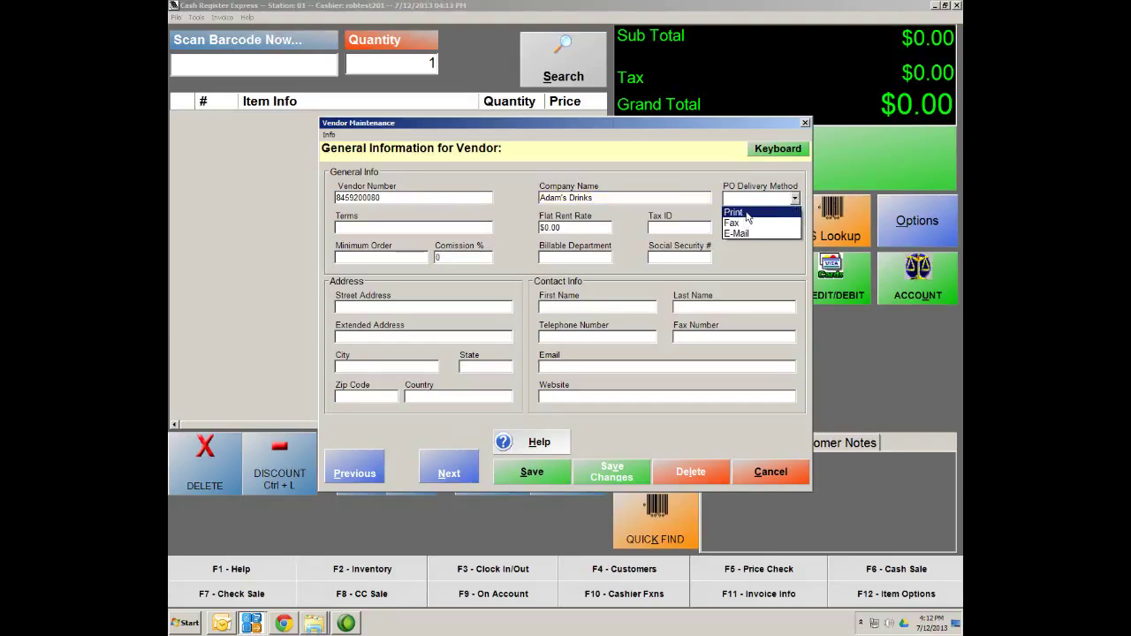
pyautogui.click(747, 214)
pyautogui.click(526, 473)
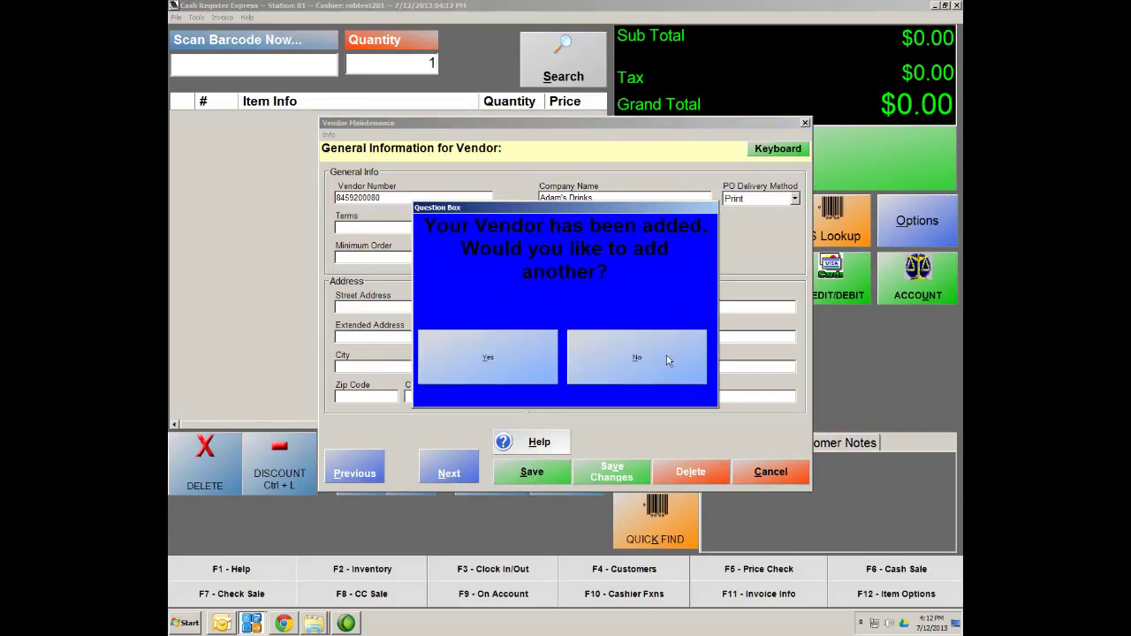
# Decline adding another vendor, select Adam's Drinks in Search by Company, save, and exit
pyautogui.click(608, 372)
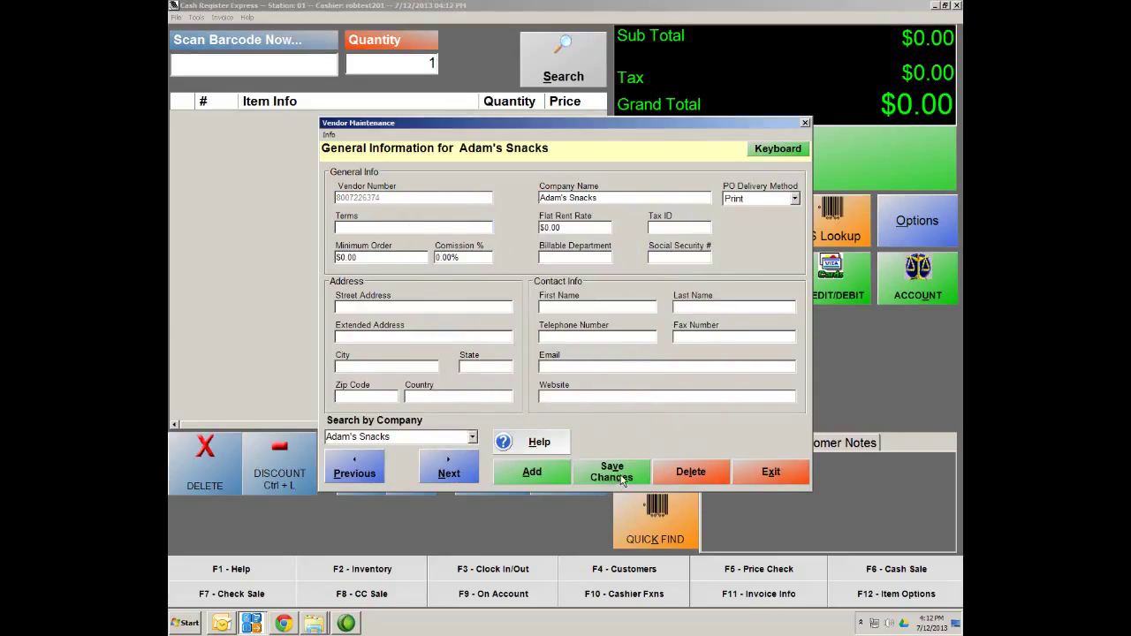
pyautogui.click(471, 437)
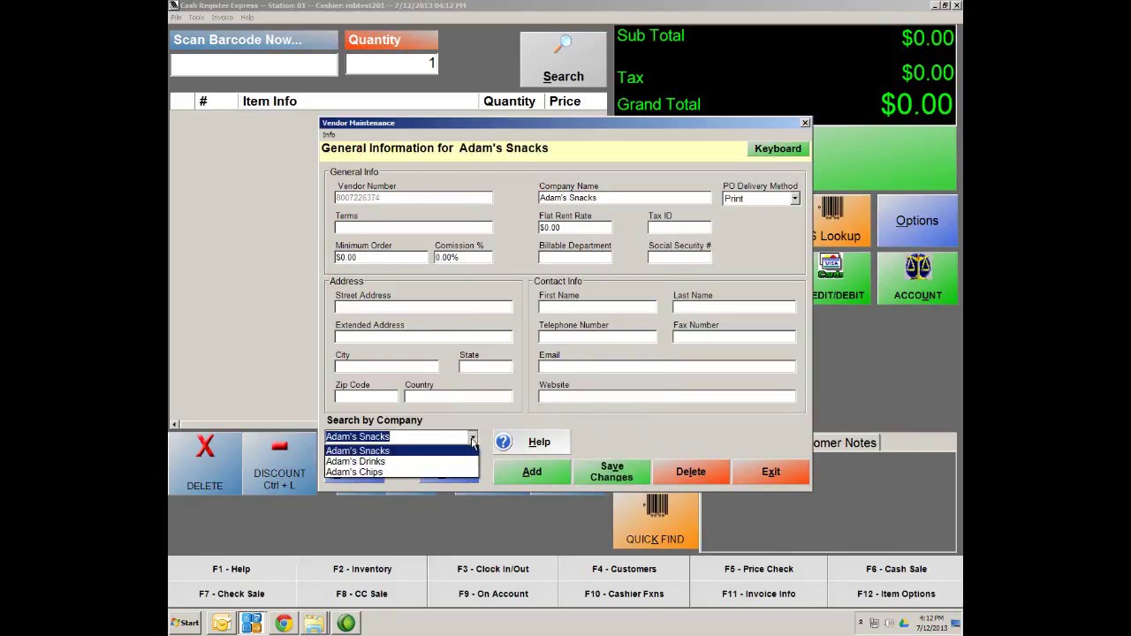
pyautogui.click(346, 461)
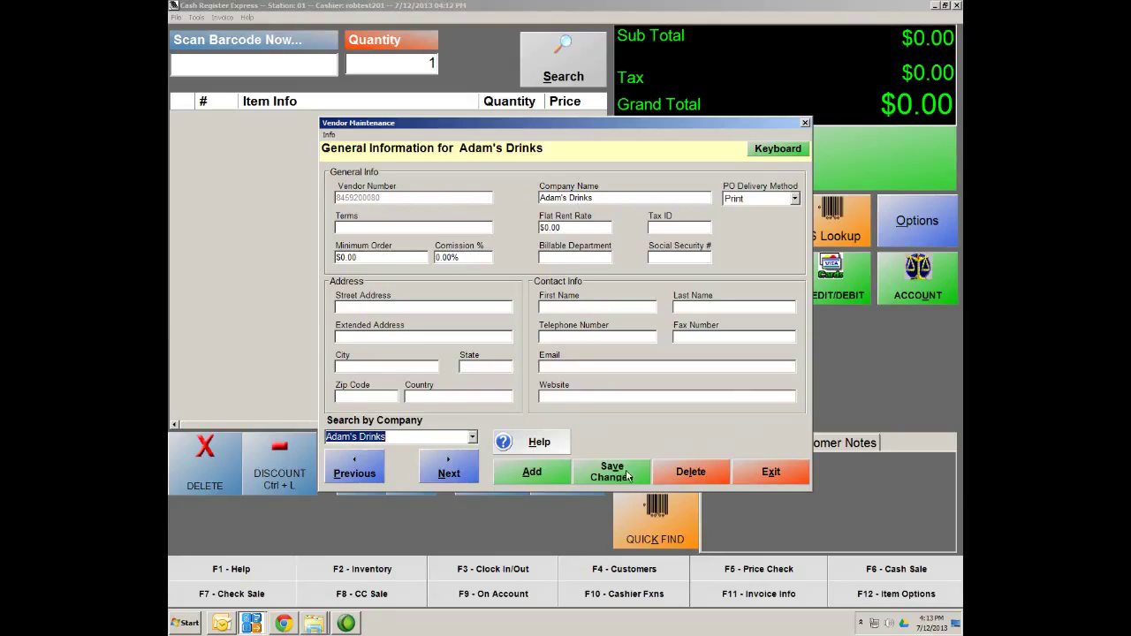
pyautogui.click(625, 475)
pyautogui.click(791, 479)
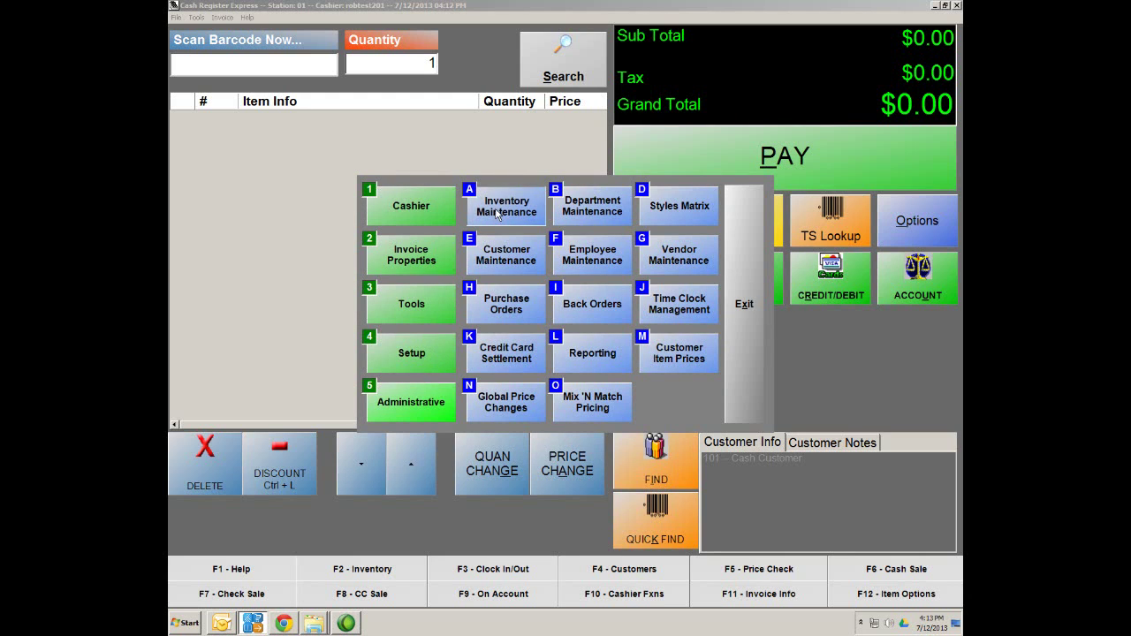
pyautogui.click(497, 210)
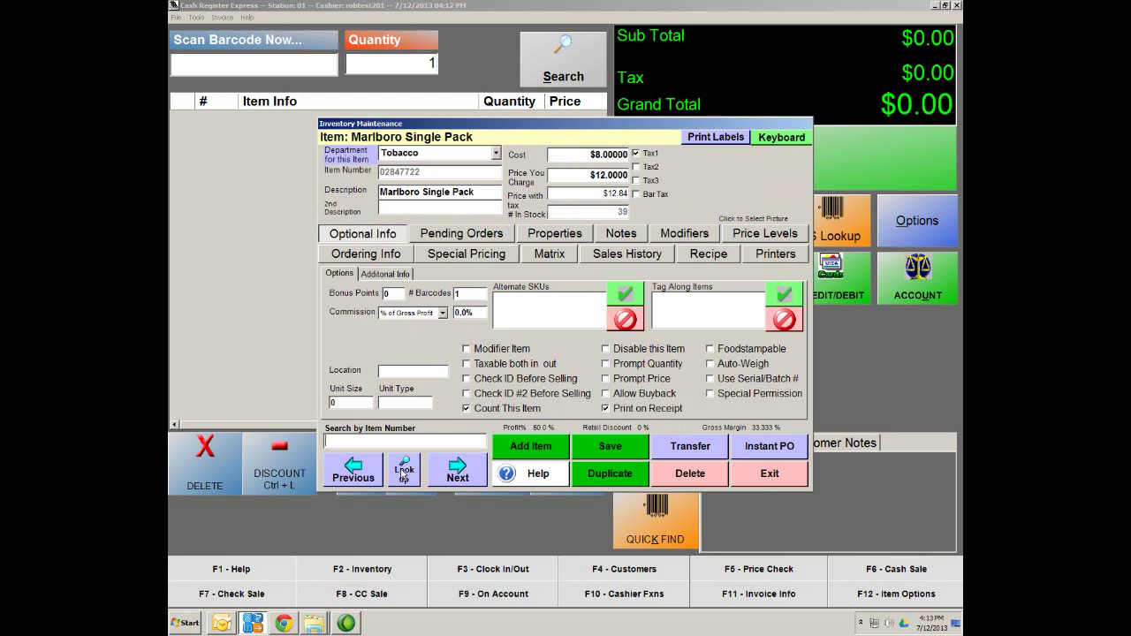
pyautogui.click(404, 477)
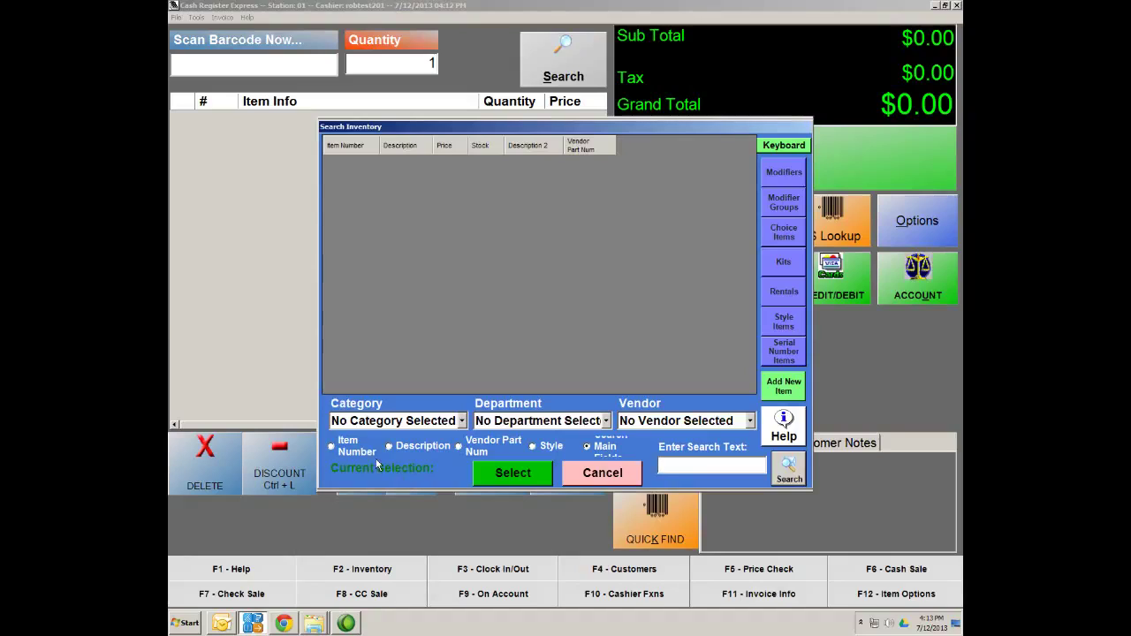
pyautogui.write('041190044313')
pyautogui.press('Return')
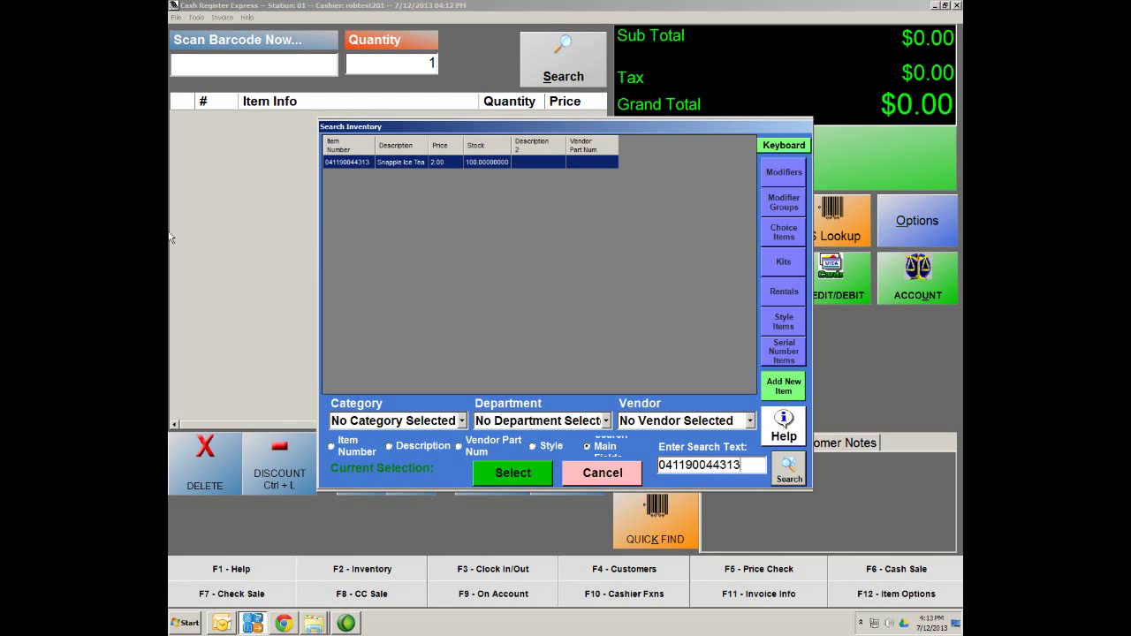
pyautogui.doubleClick(391, 162)
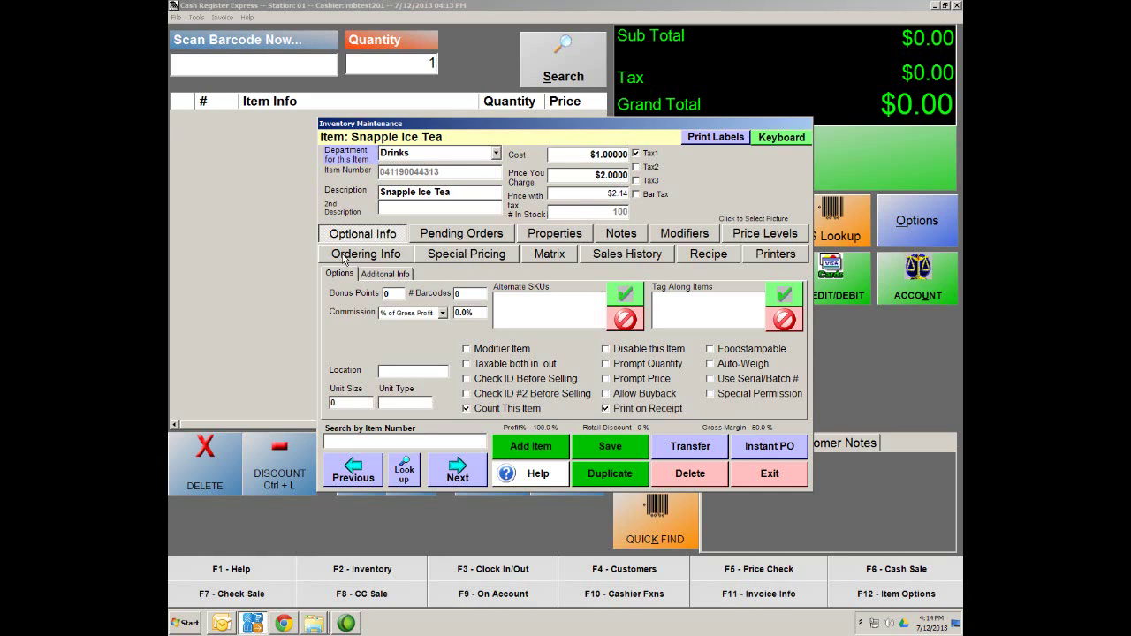
# Add Adam's Drinks vendor pricing with part number 142563 to Snapple Ice Tea, save, and close
pyautogui.click(360, 258)
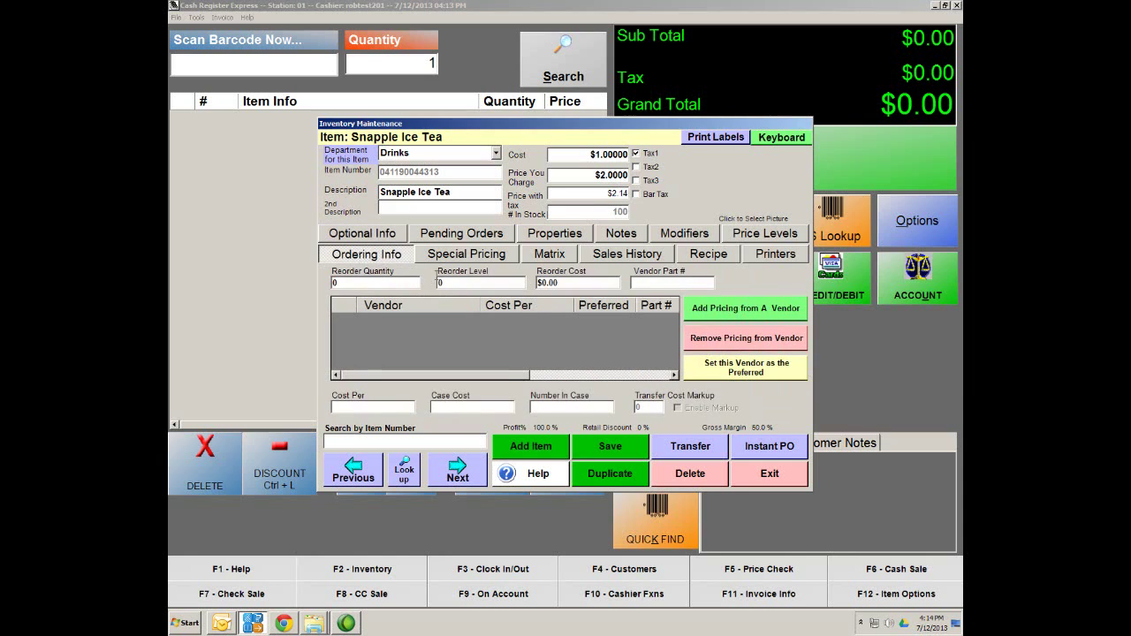
pyautogui.click(714, 315)
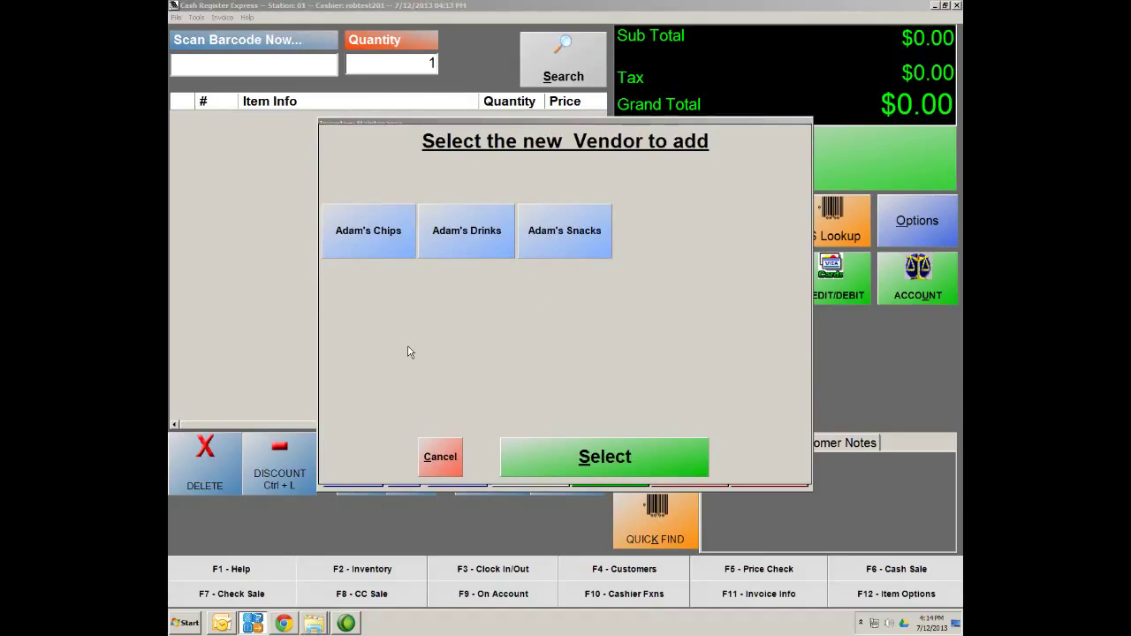
pyautogui.click(460, 243)
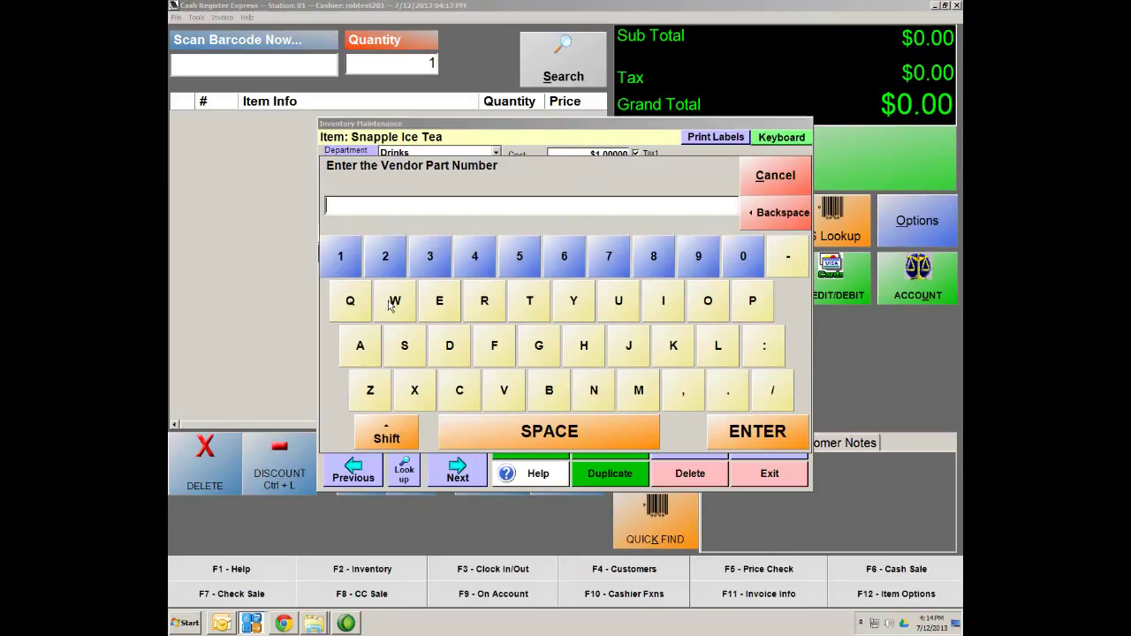
pyautogui.write('142563')
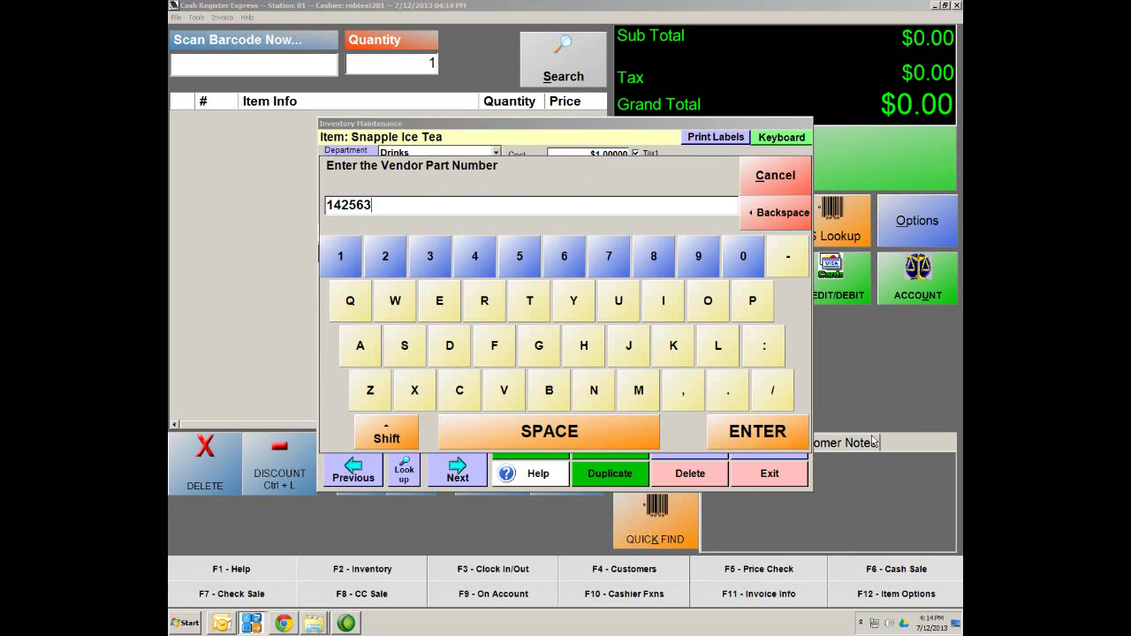
pyautogui.click(752, 436)
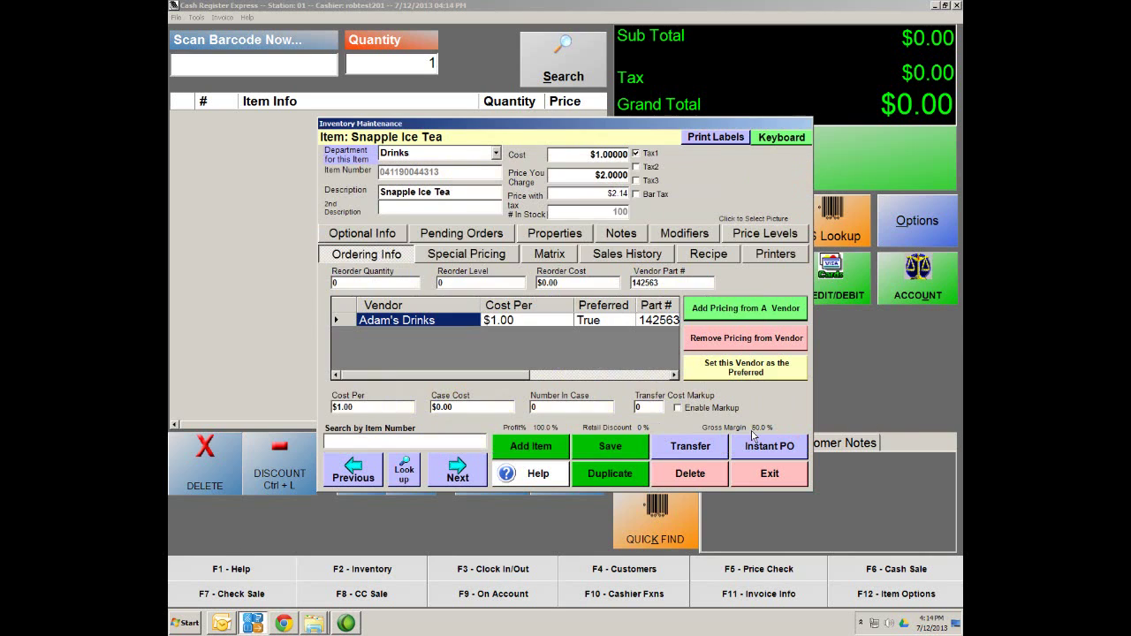
pyautogui.click(612, 448)
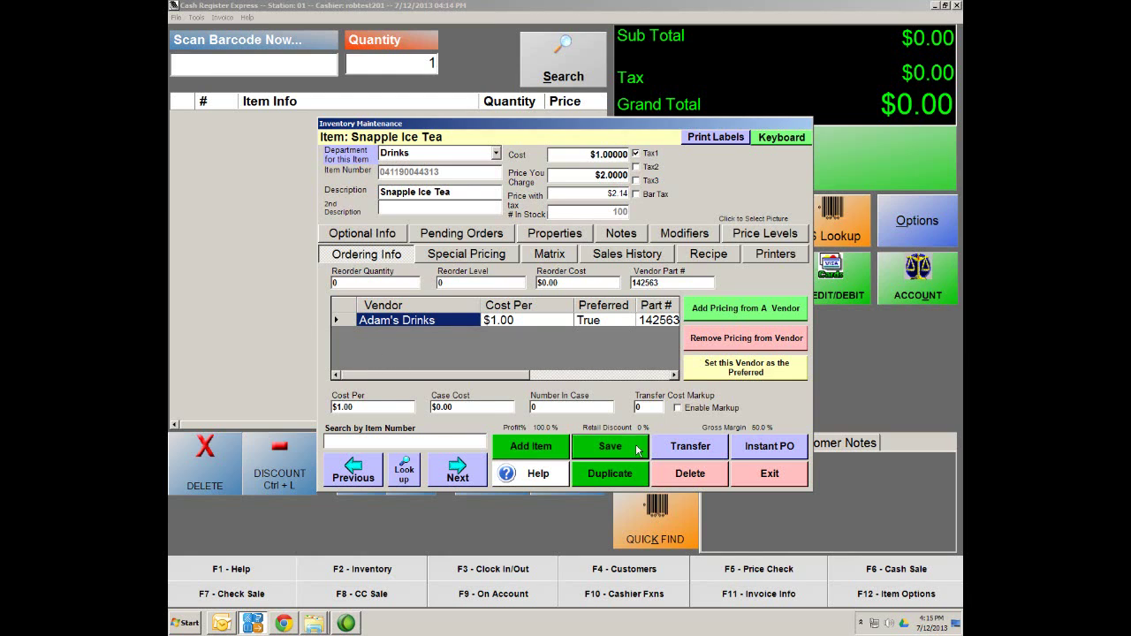
pyautogui.click(770, 475)
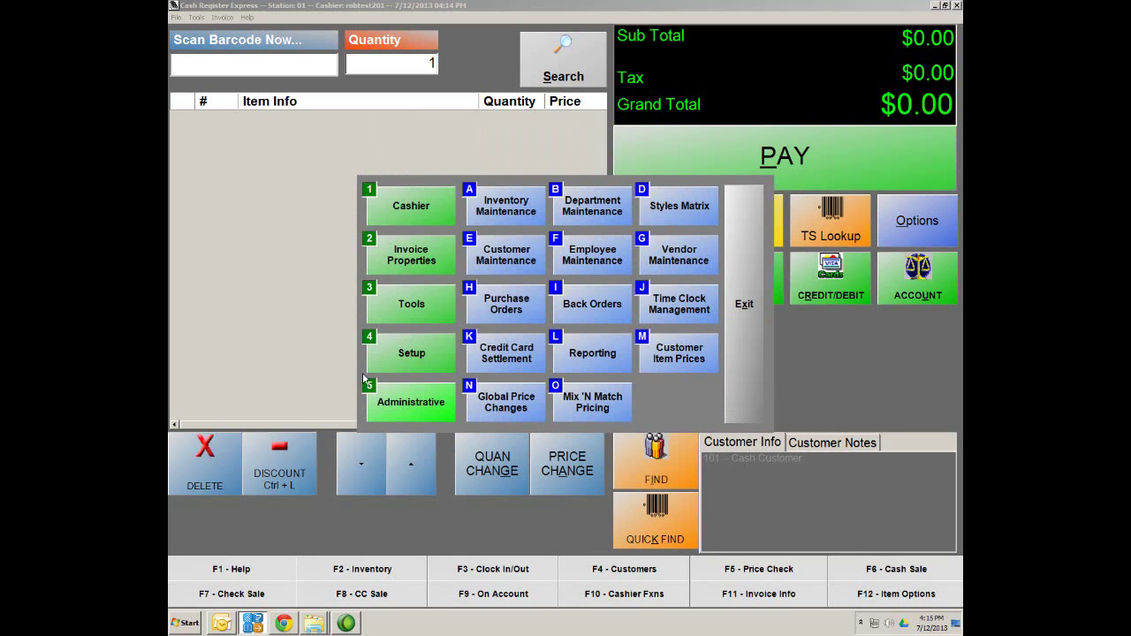
# From Administrative functions, open Purchase Orders and add a new Standard Purchase Order
pyautogui.click(411, 409)
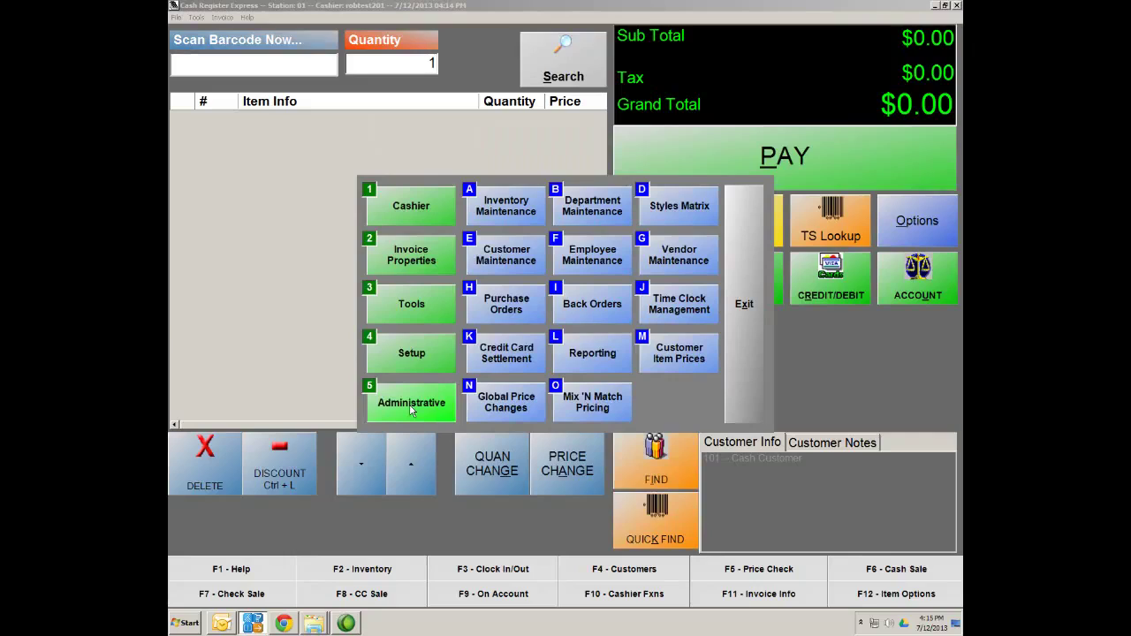
pyautogui.click(500, 313)
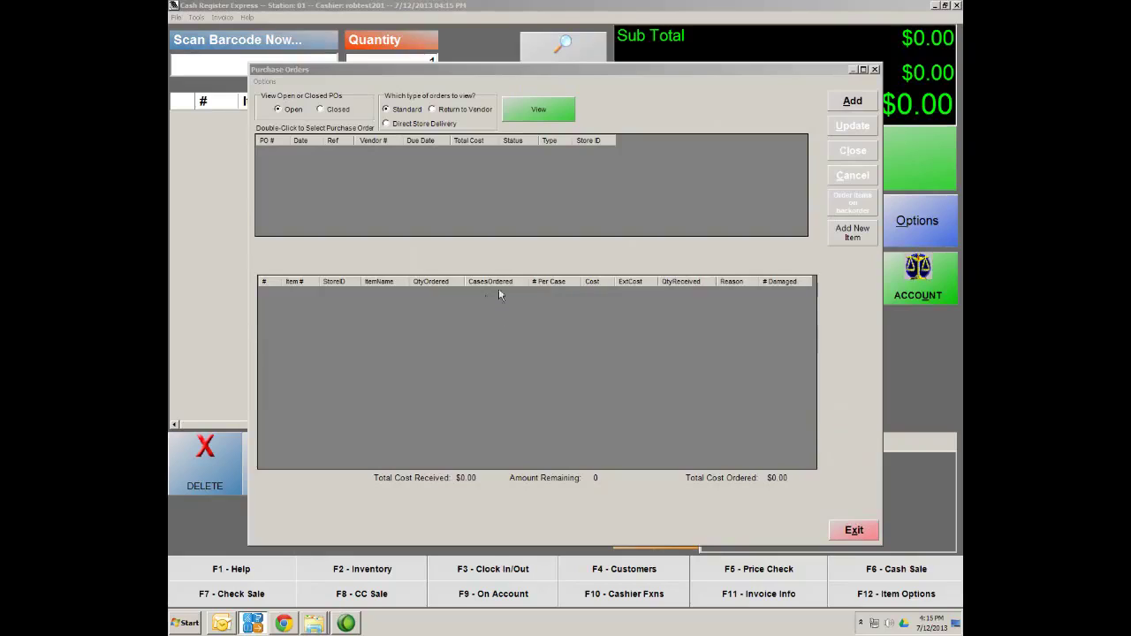
pyautogui.click(855, 103)
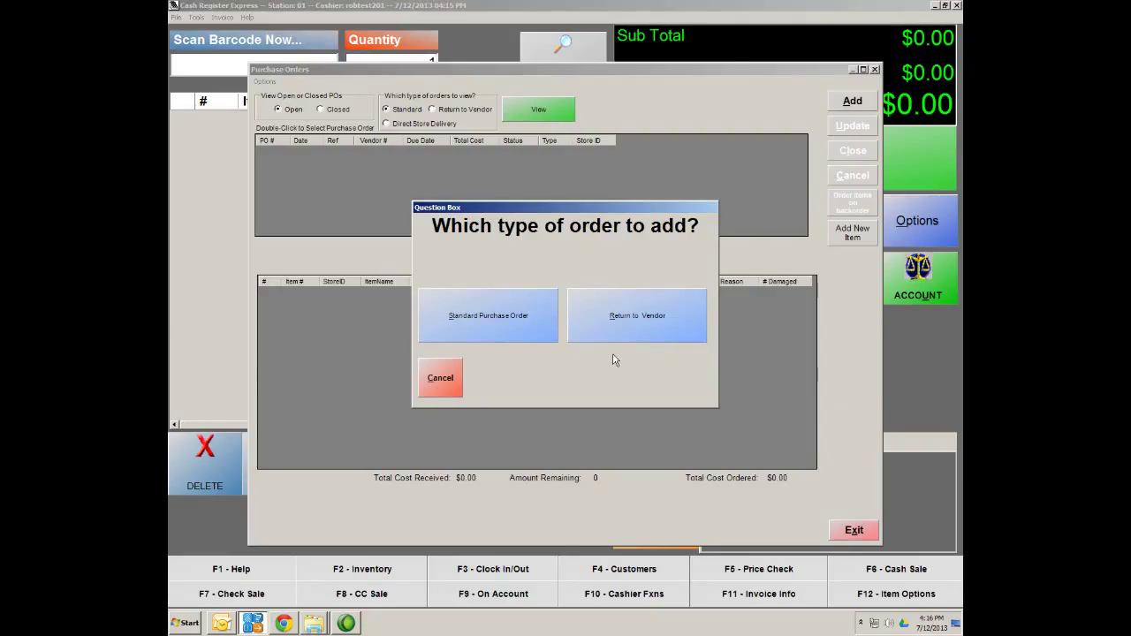
pyautogui.click(460, 325)
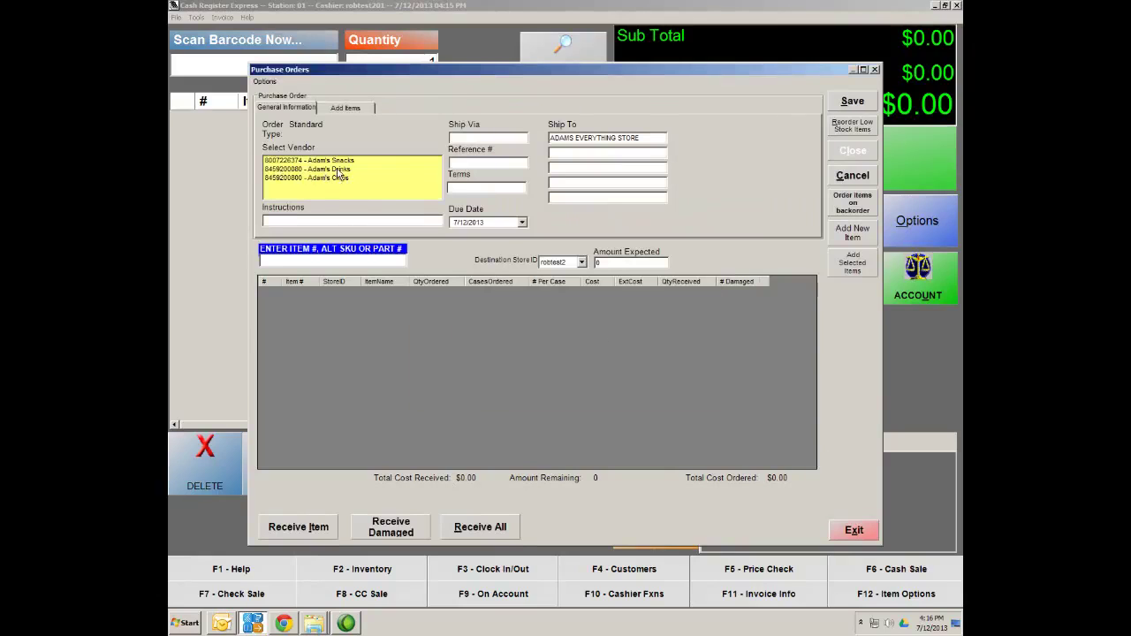
# Order 100 Snapple Ice Tea from Adam's Drinks and save the $100.00 purchase order
pyautogui.click(317, 170)
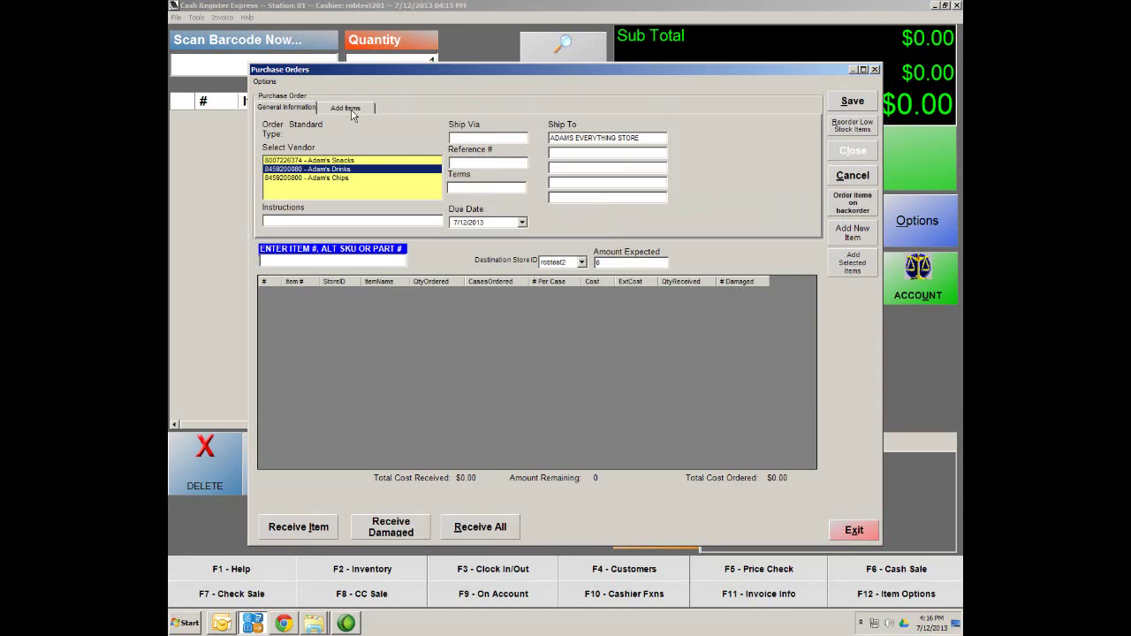
pyautogui.click(352, 110)
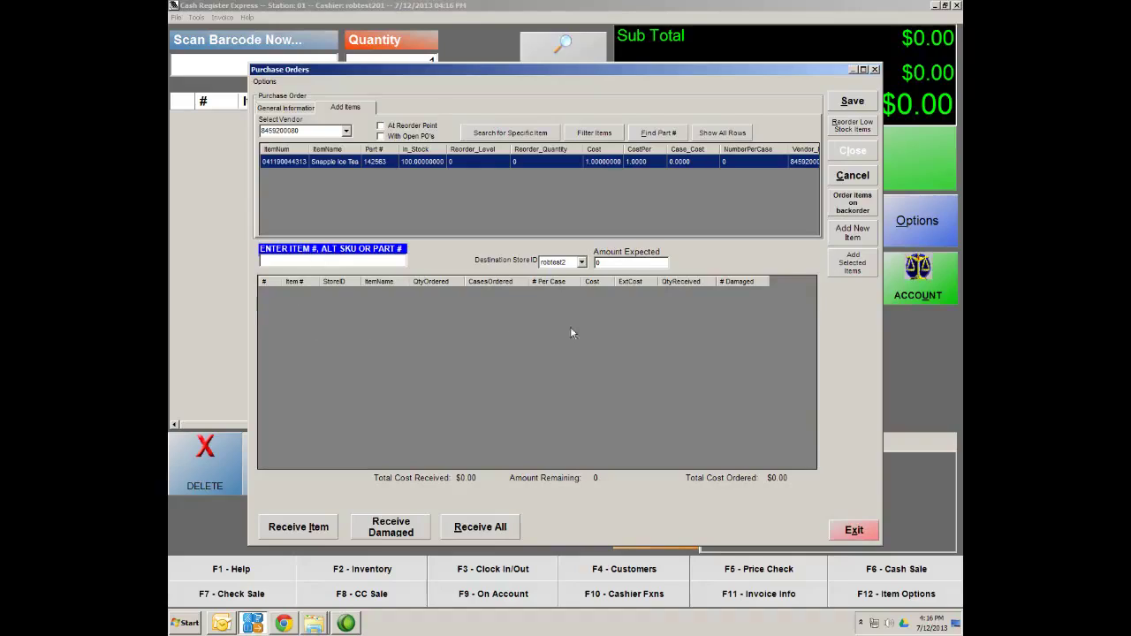
pyautogui.doubleClick(285, 164)
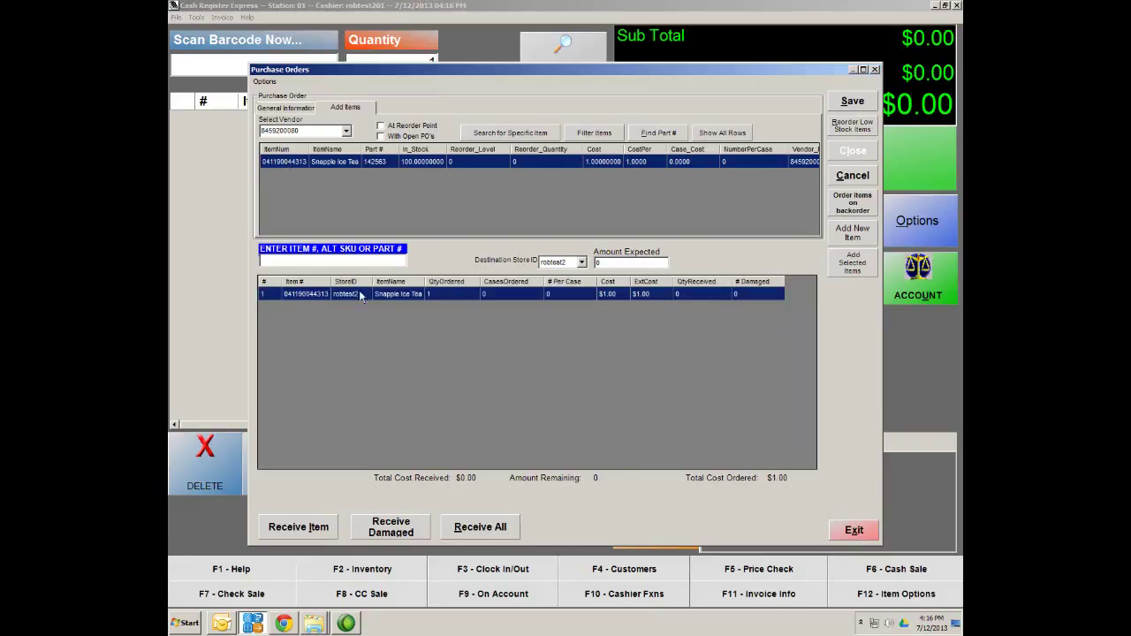
pyautogui.click(448, 293)
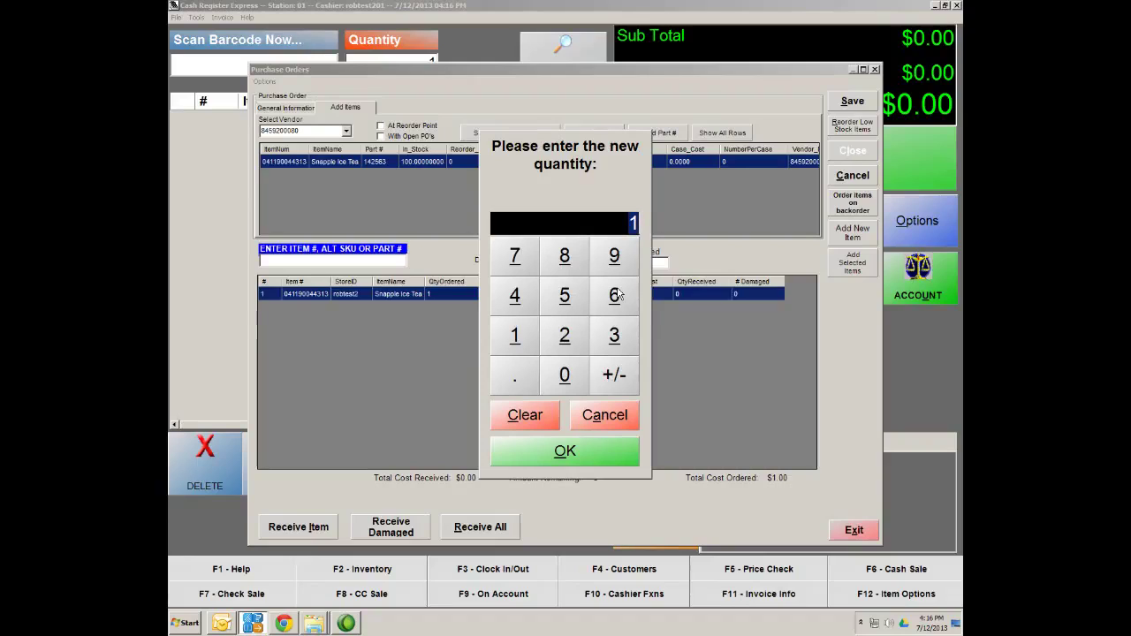
pyautogui.write('100')
pyautogui.click(553, 454)
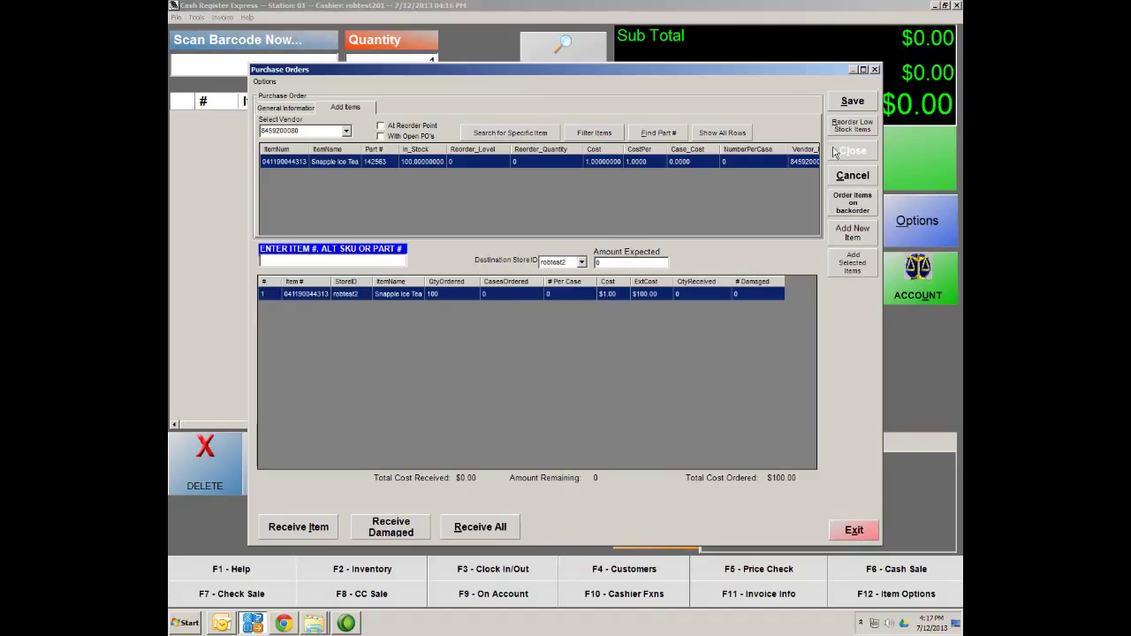
pyautogui.click(853, 103)
pyautogui.click(864, 103)
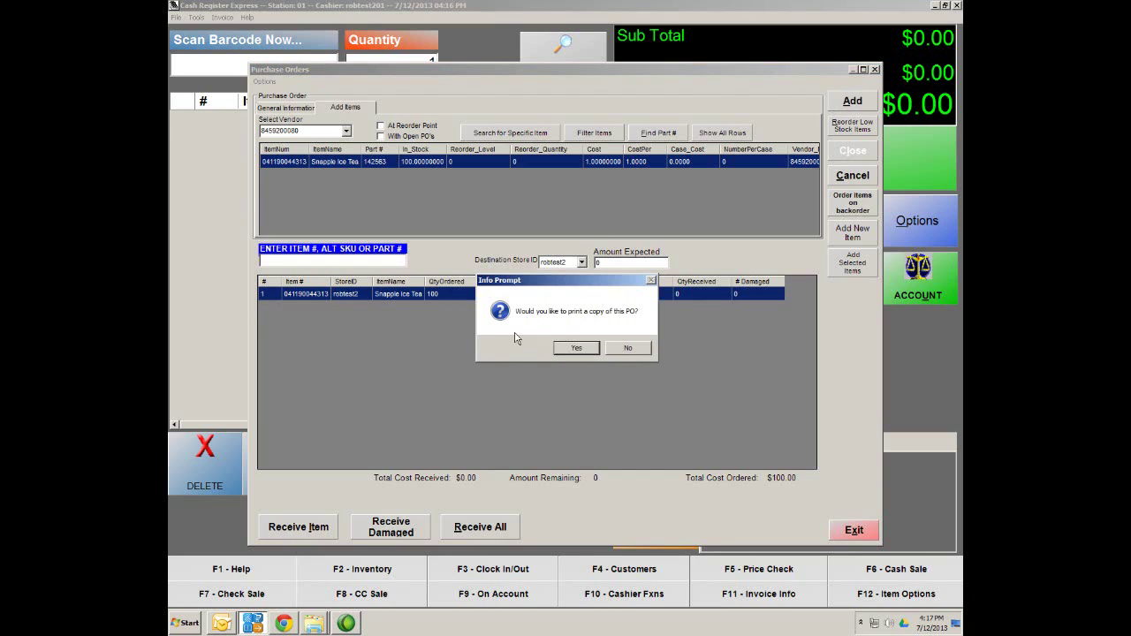
# Decline printing a copy of the new purchase order
pyautogui.click(626, 349)
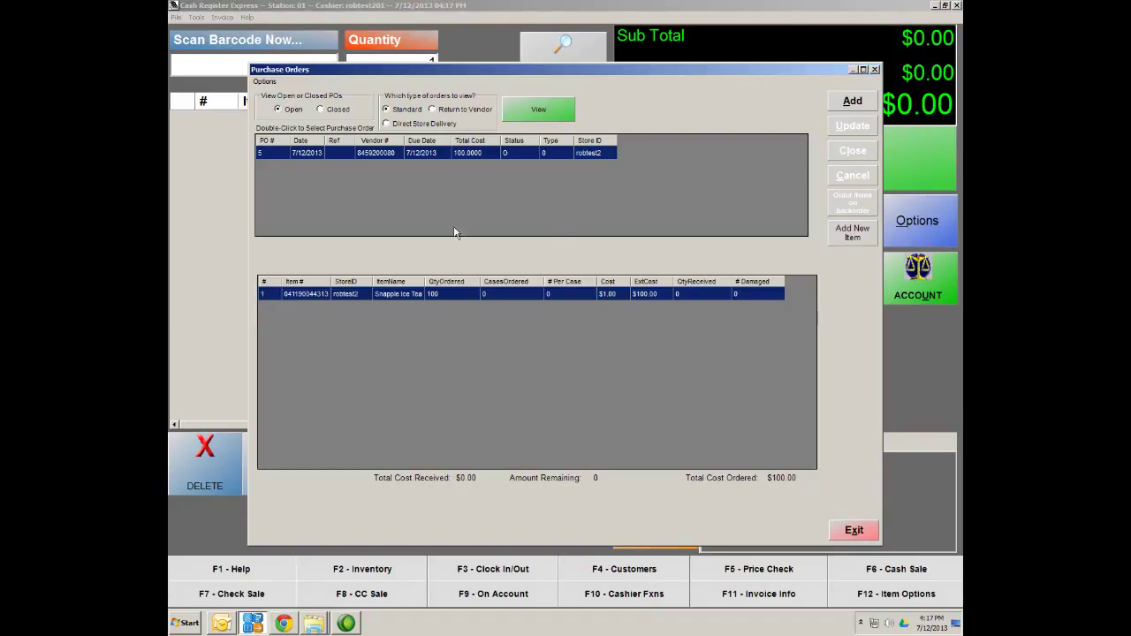
# On PO 5, receive all 100 Snapple Ice Tea on line 1 and save the order
pyautogui.doubleClick(333, 156)
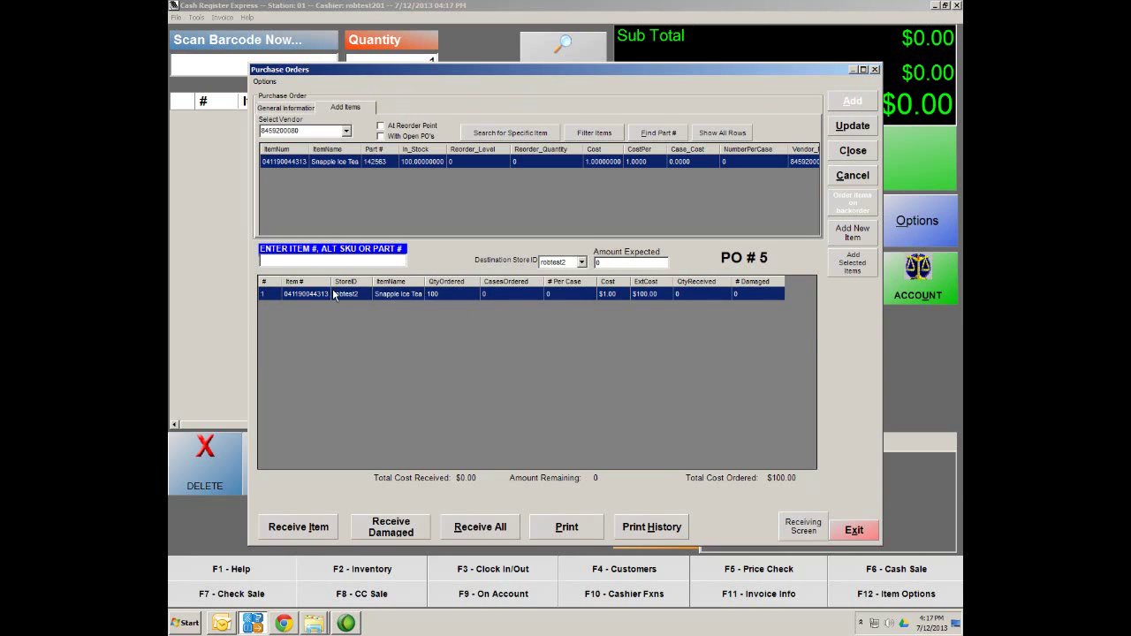
pyautogui.doubleClick(425, 298)
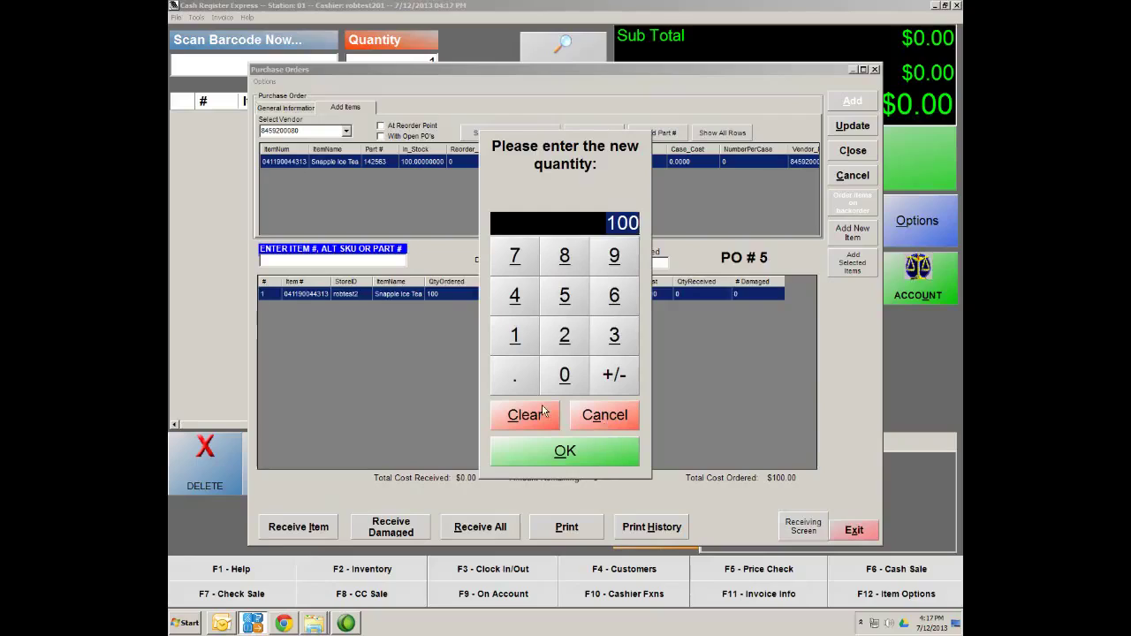
pyautogui.press('Escape')
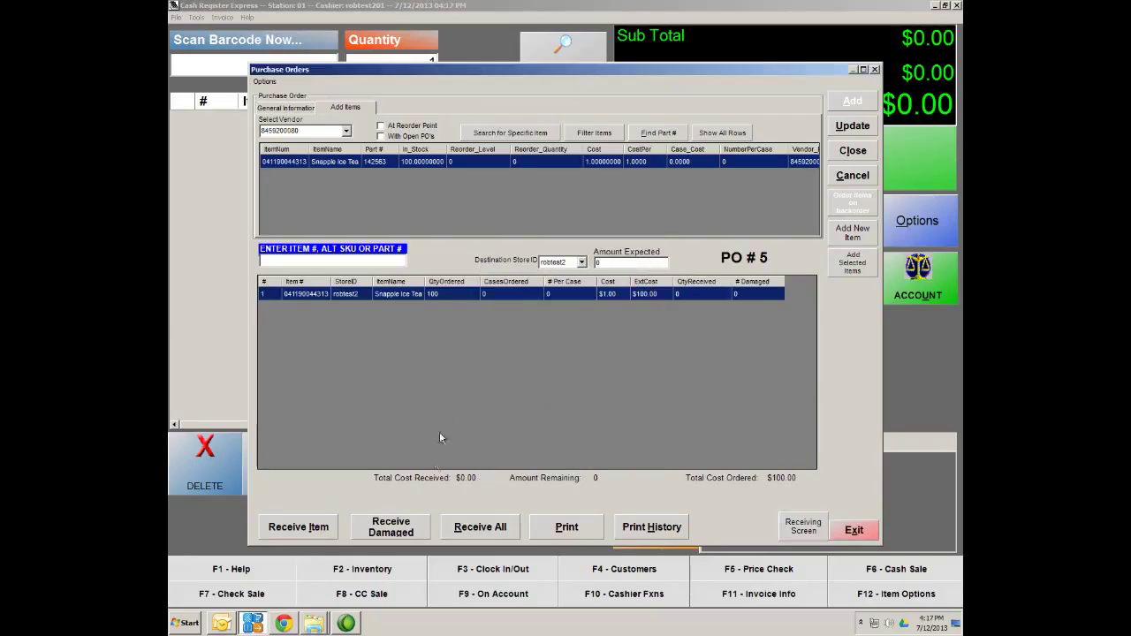
pyautogui.click(298, 534)
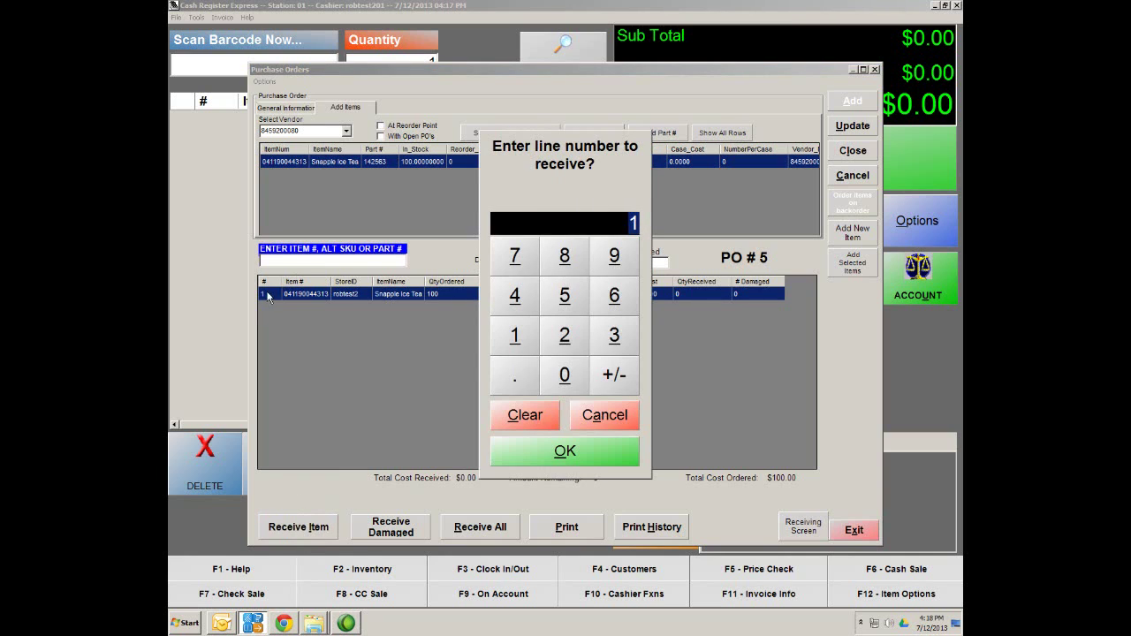
pyautogui.click(565, 452)
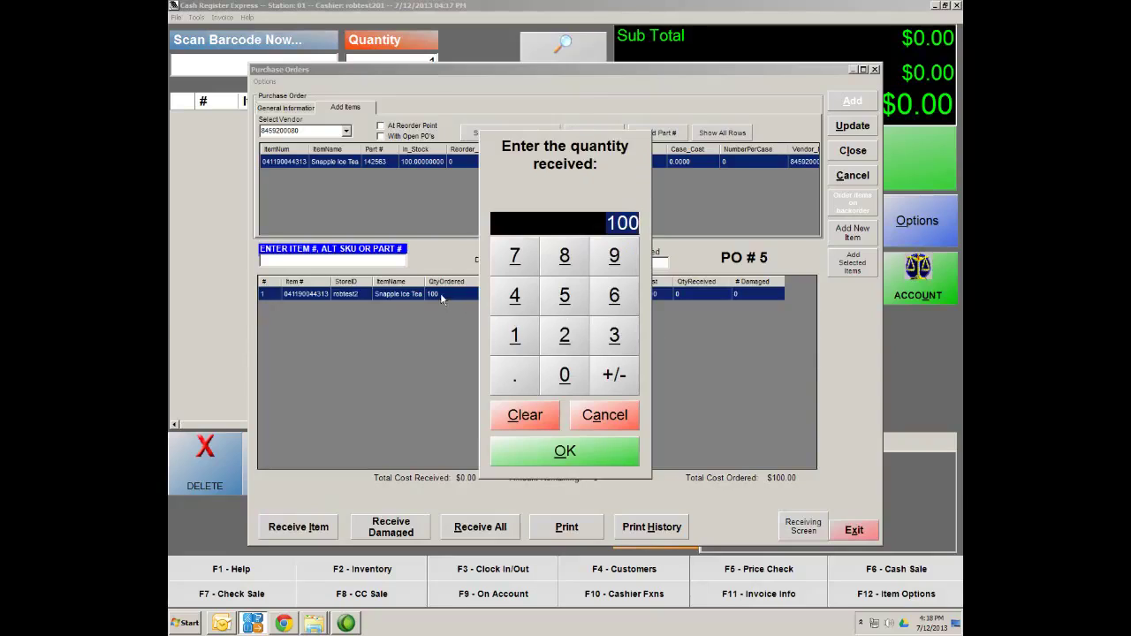
pyautogui.click(565, 451)
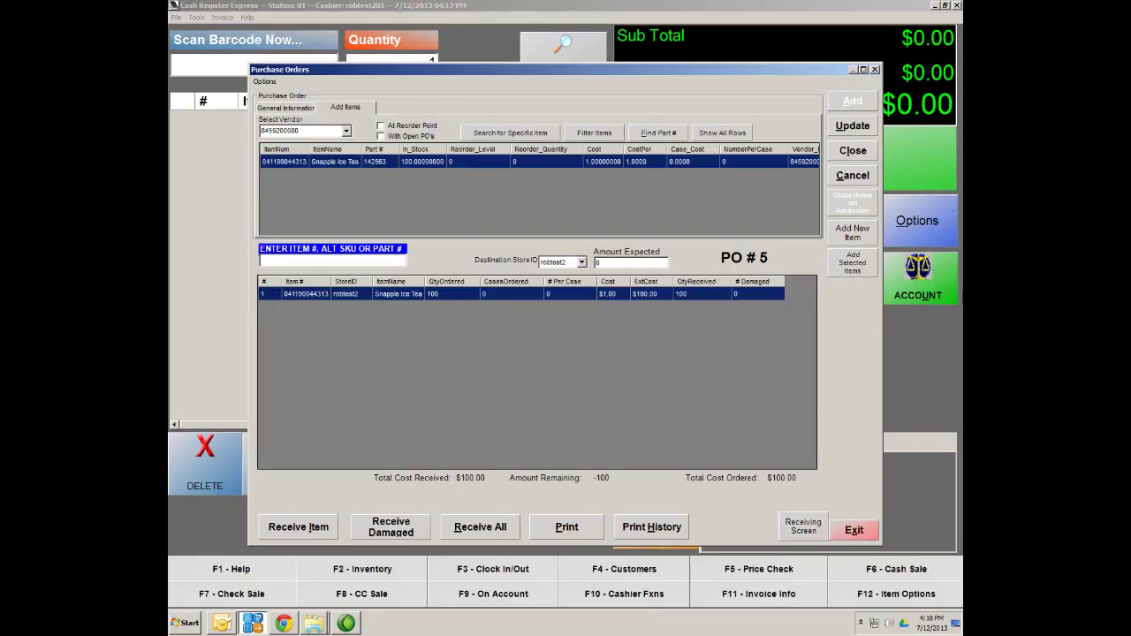
pyautogui.click(852, 128)
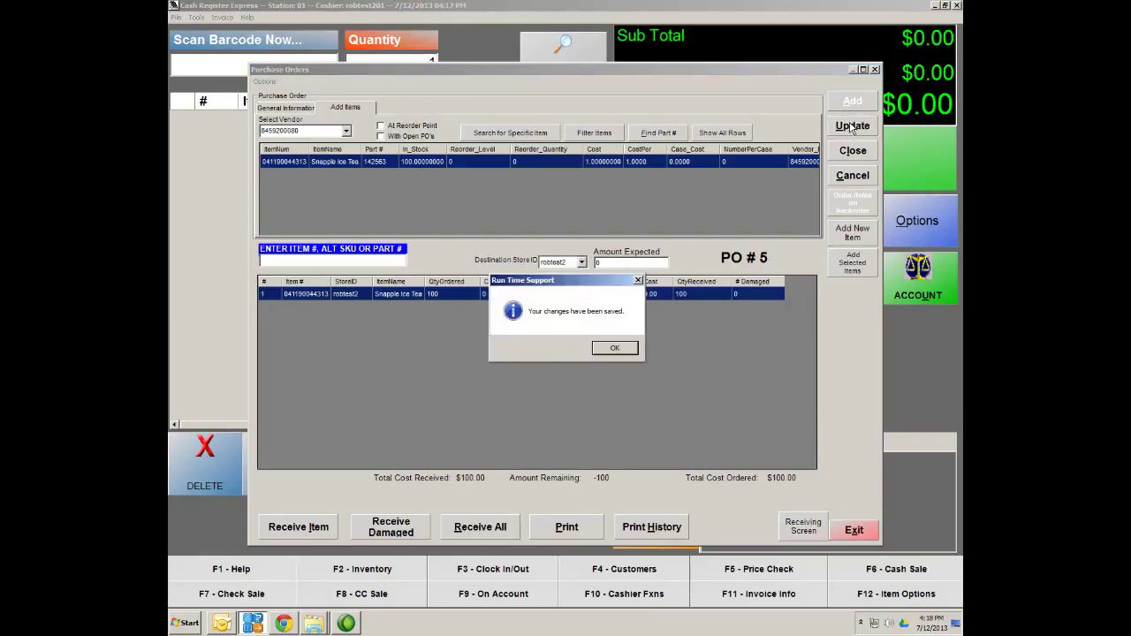
pyautogui.click(615, 350)
pyautogui.click(615, 350)
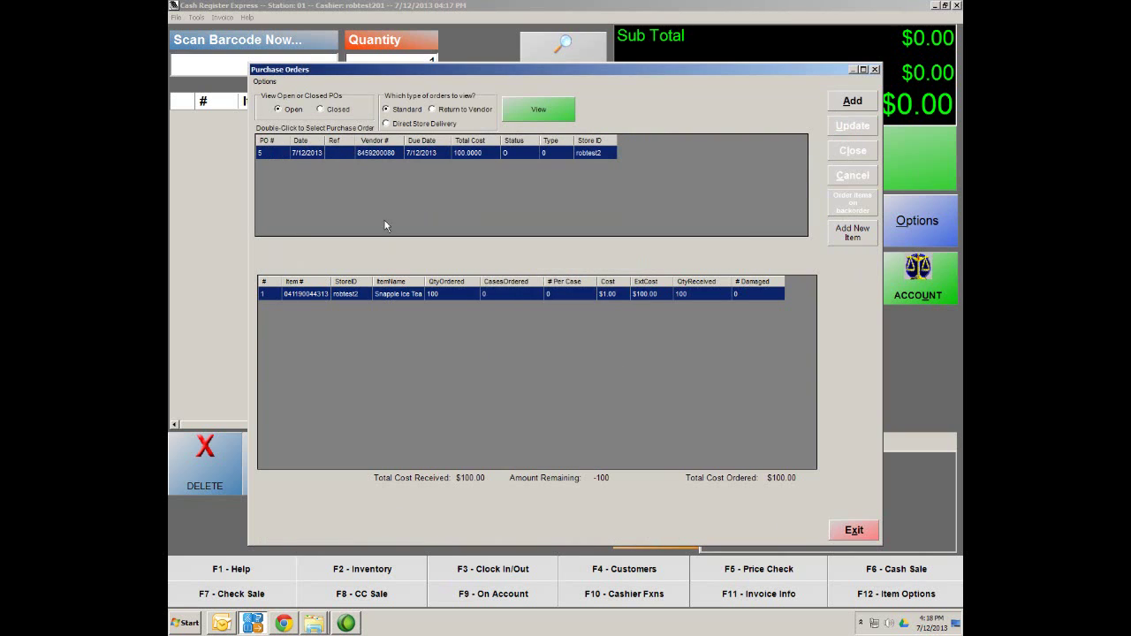
# Close PO 5 permanently
pyautogui.doubleClick(366, 157)
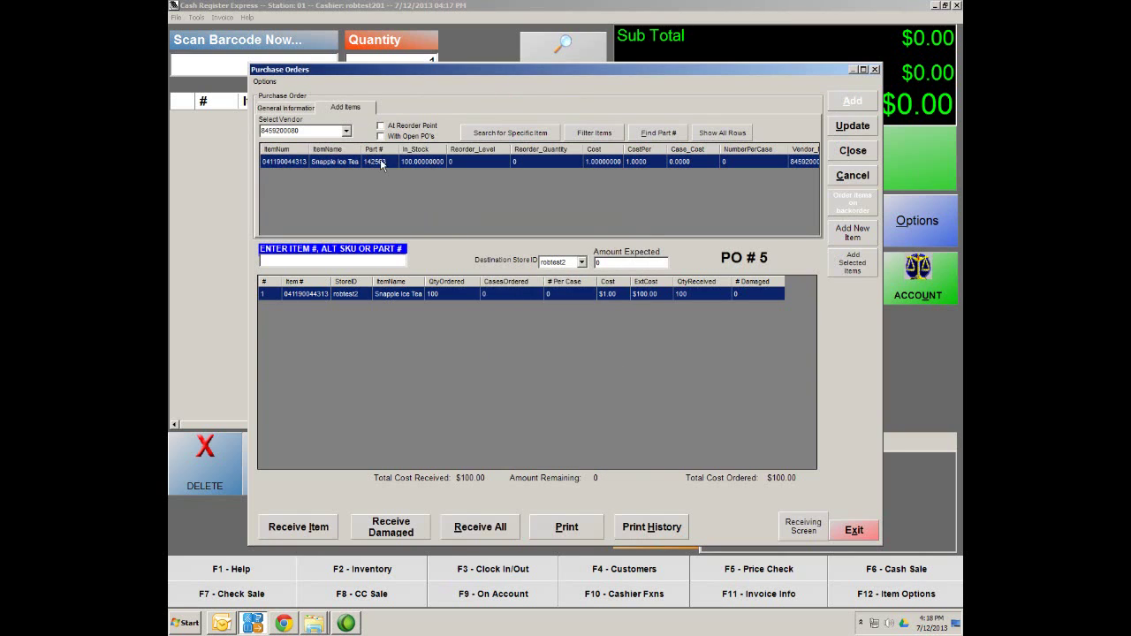
pyautogui.click(853, 151)
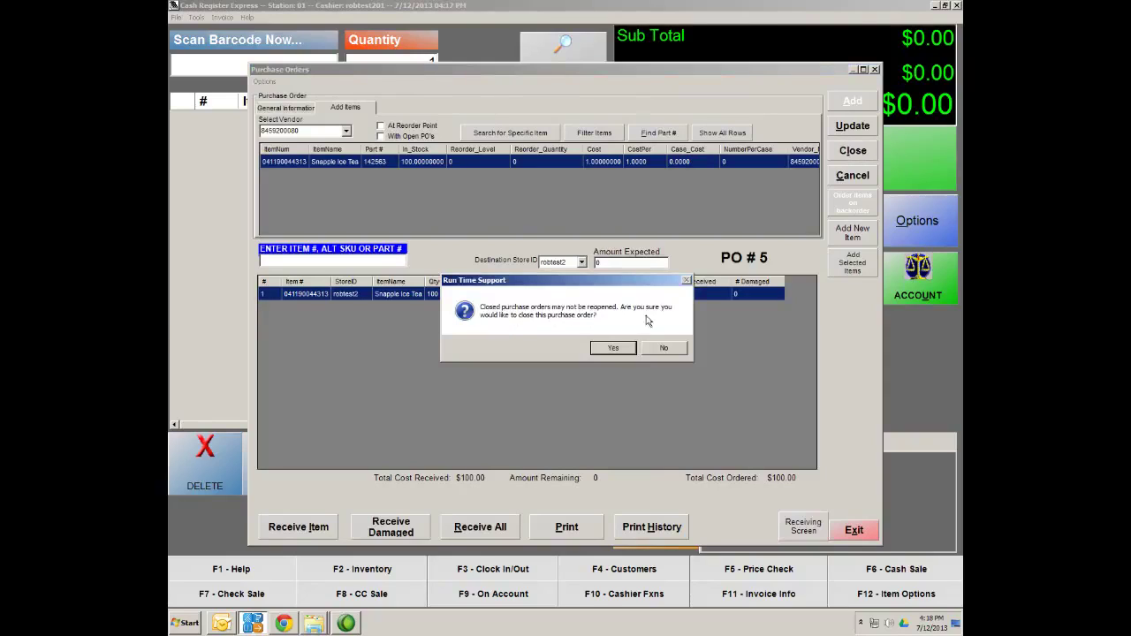
pyautogui.click(609, 350)
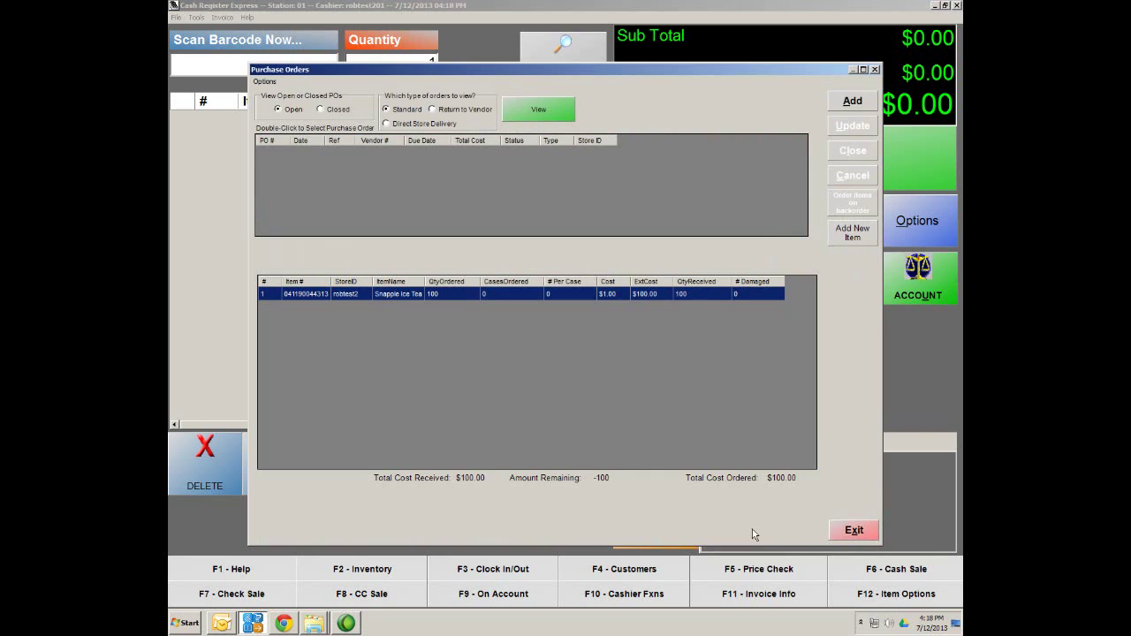
# Leave the purchase orders window and go to Inventory Maintenance
pyautogui.click(859, 532)
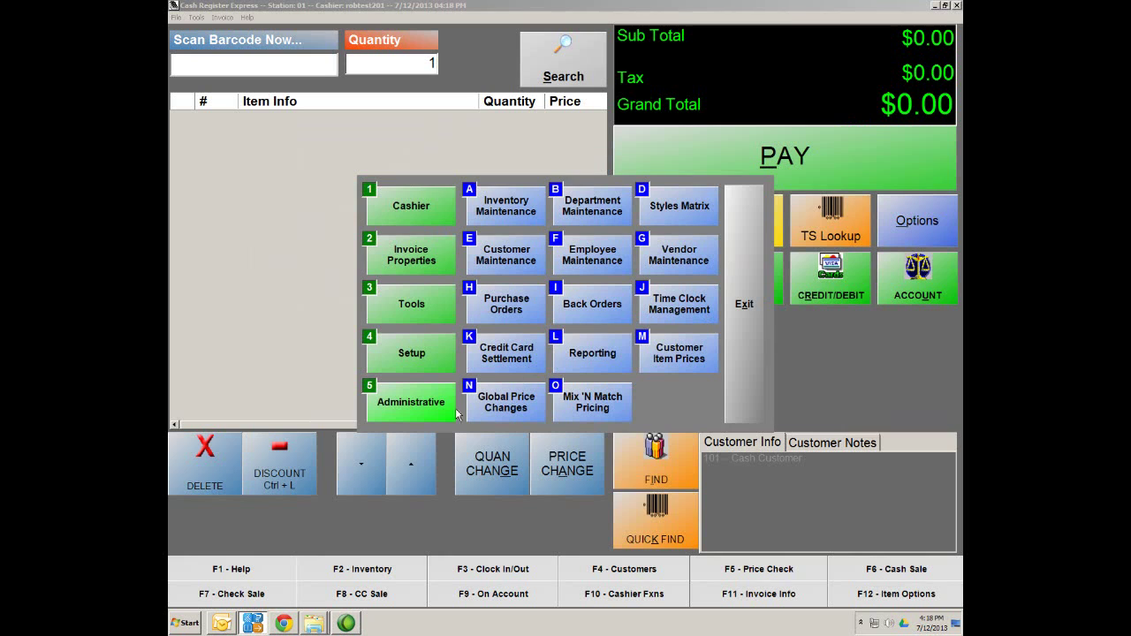
pyautogui.click(421, 413)
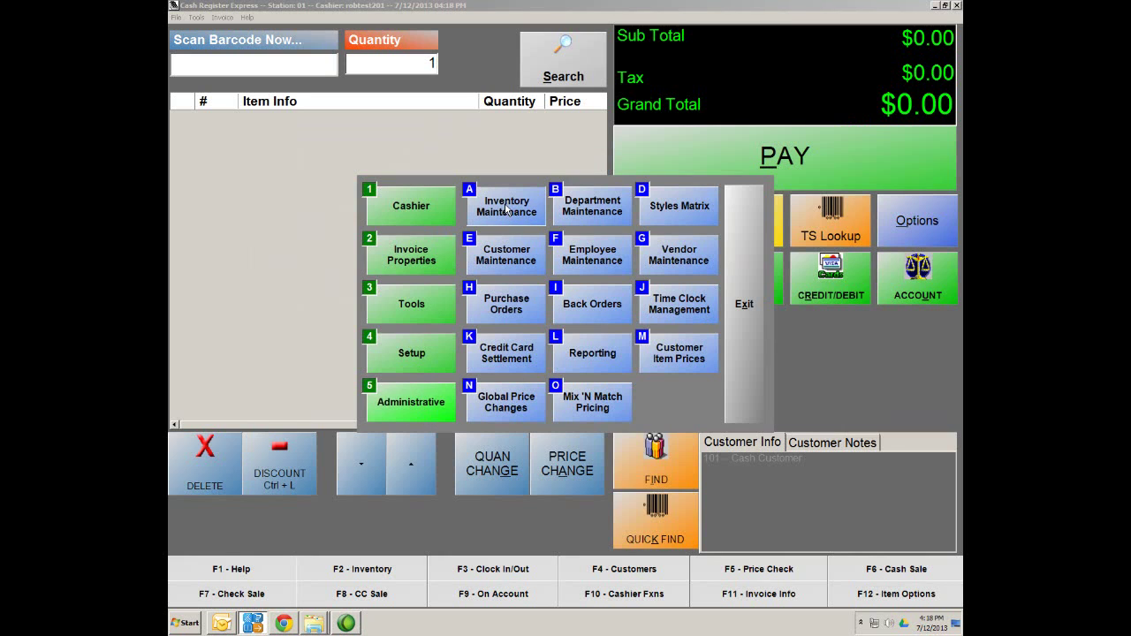
pyautogui.click(506, 209)
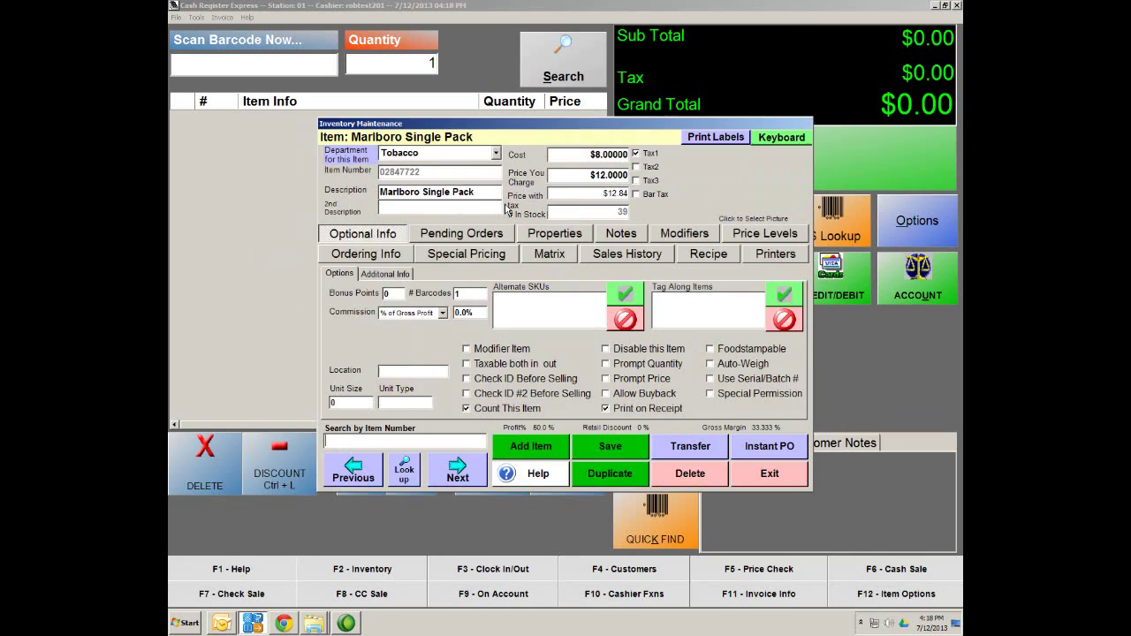
pyautogui.click(404, 478)
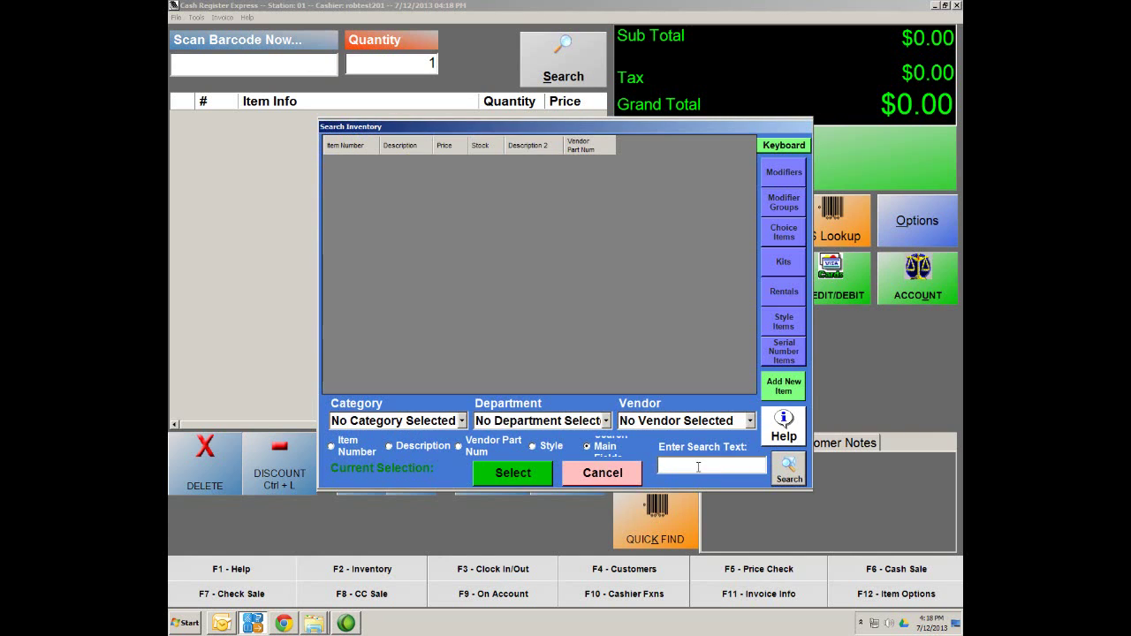
pyautogui.write('041190044313')
pyautogui.press('Return')
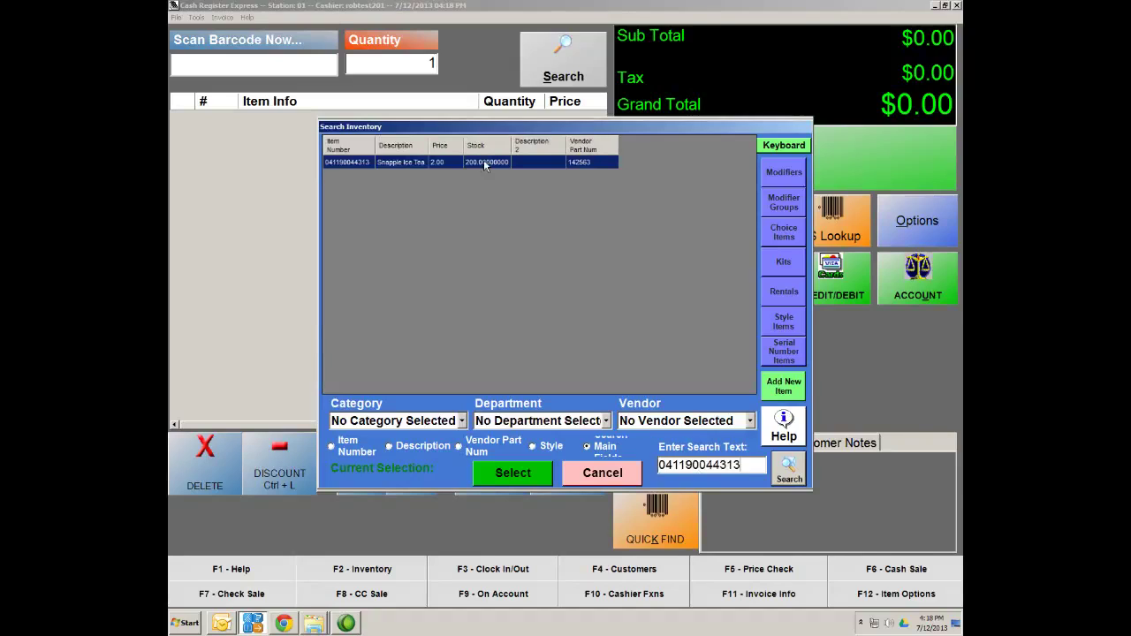
pyautogui.doubleClick(381, 168)
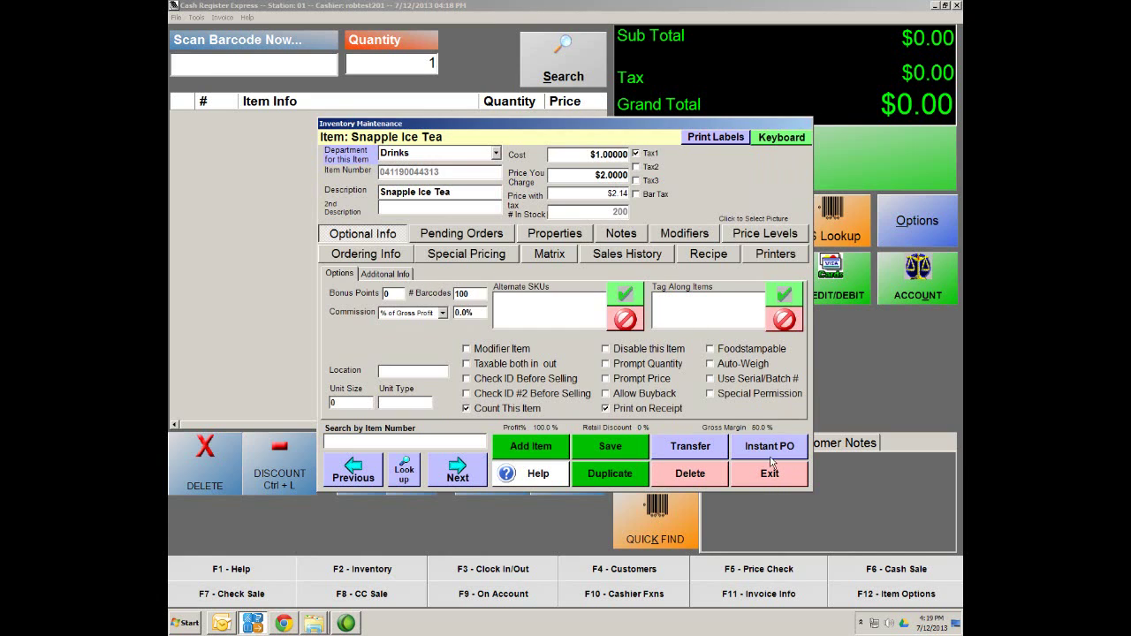
# Adjust Snapple Ice Tea's stock by -50 with the description 'damaged'
pyautogui.click(771, 446)
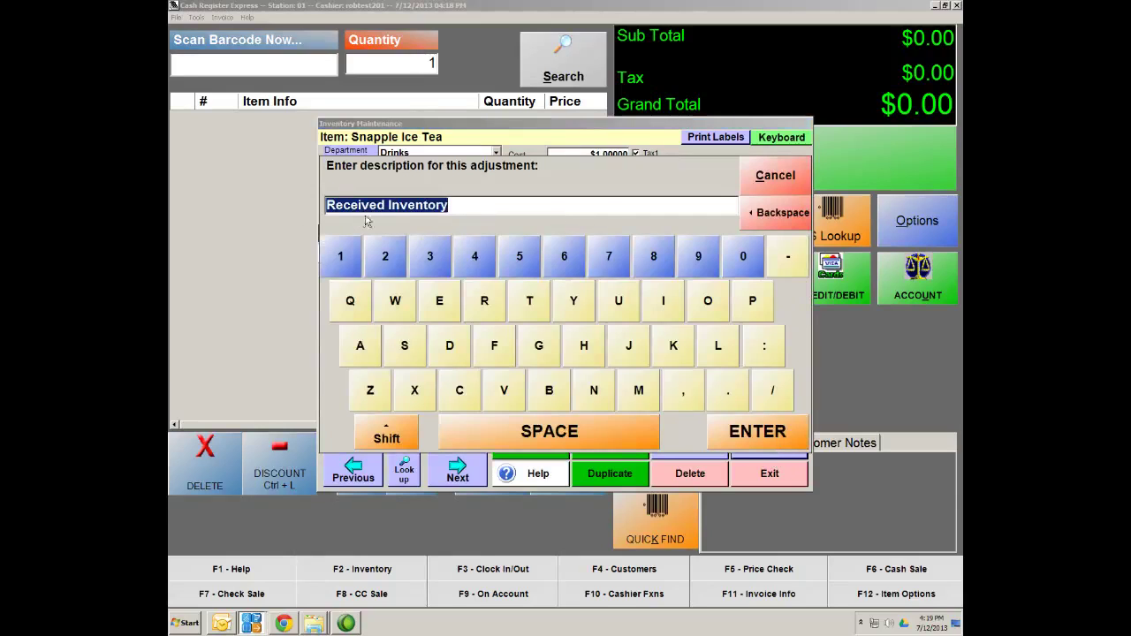
pyautogui.press('BackSpace')
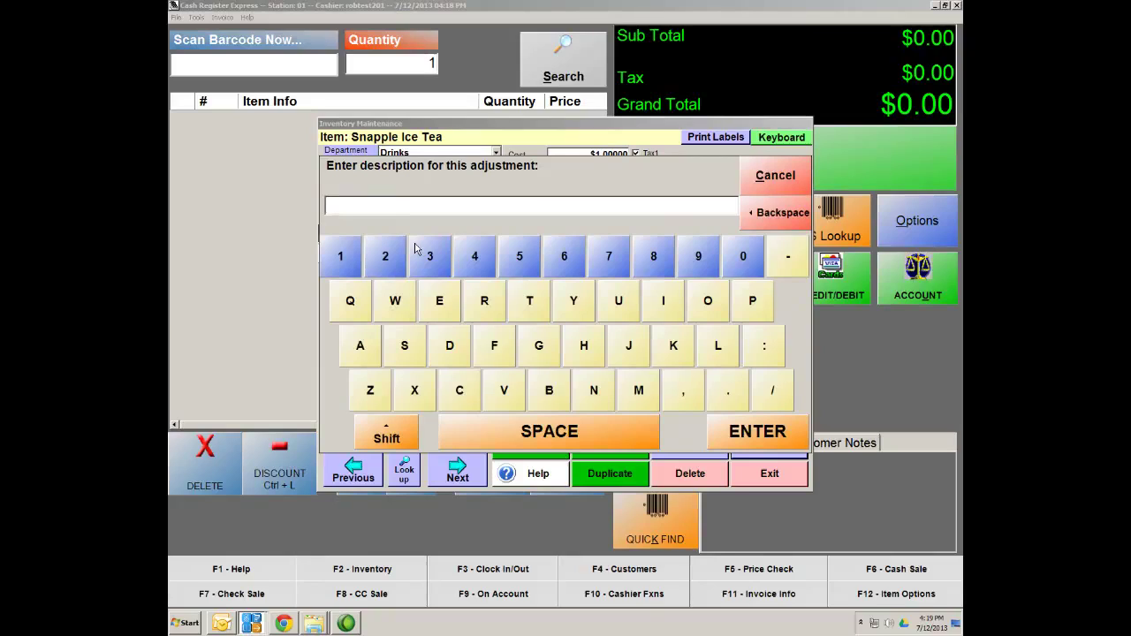
pyautogui.write('damaged')
pyautogui.click(772, 436)
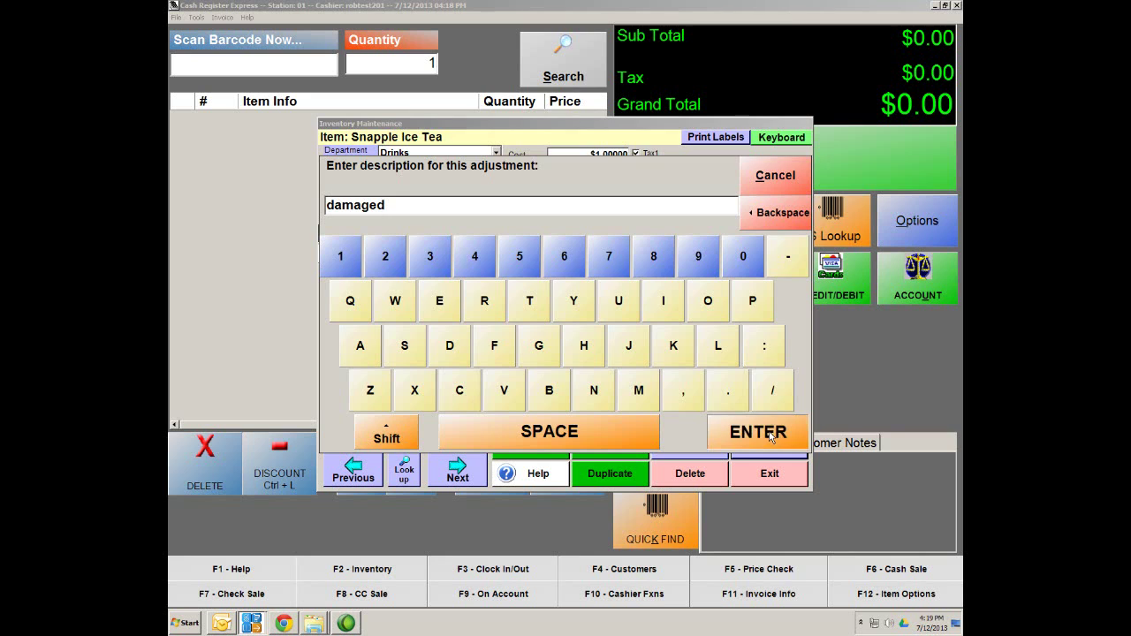
pyautogui.write('-50')
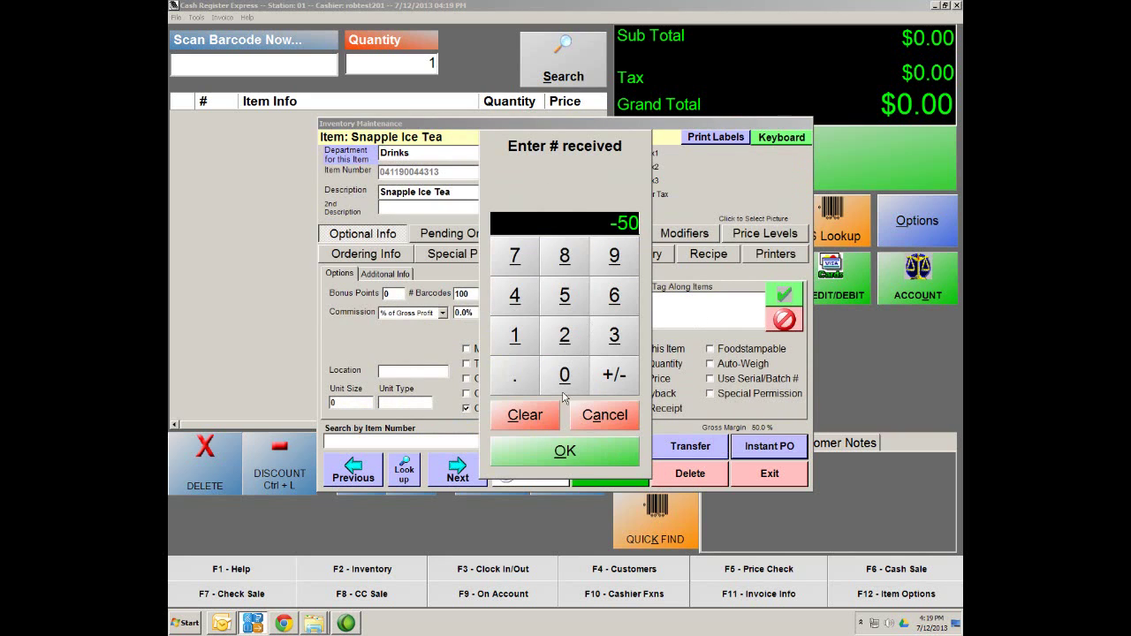
pyautogui.click(574, 454)
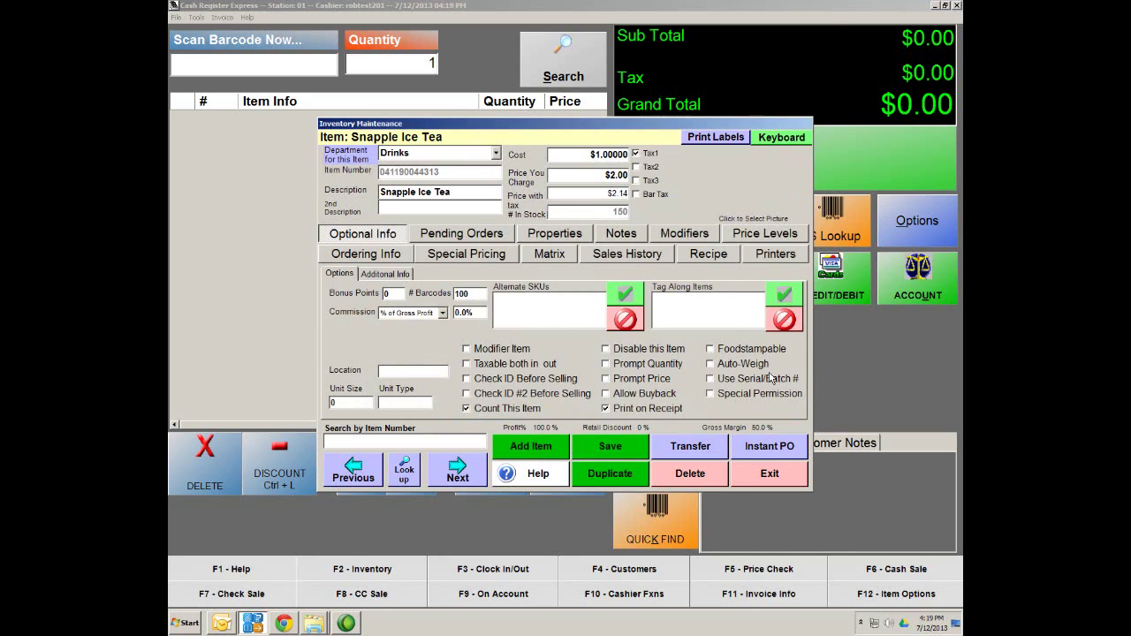
# Add 50 Snapple Ice Tea as Received Inventory and save the item record
pyautogui.click(779, 446)
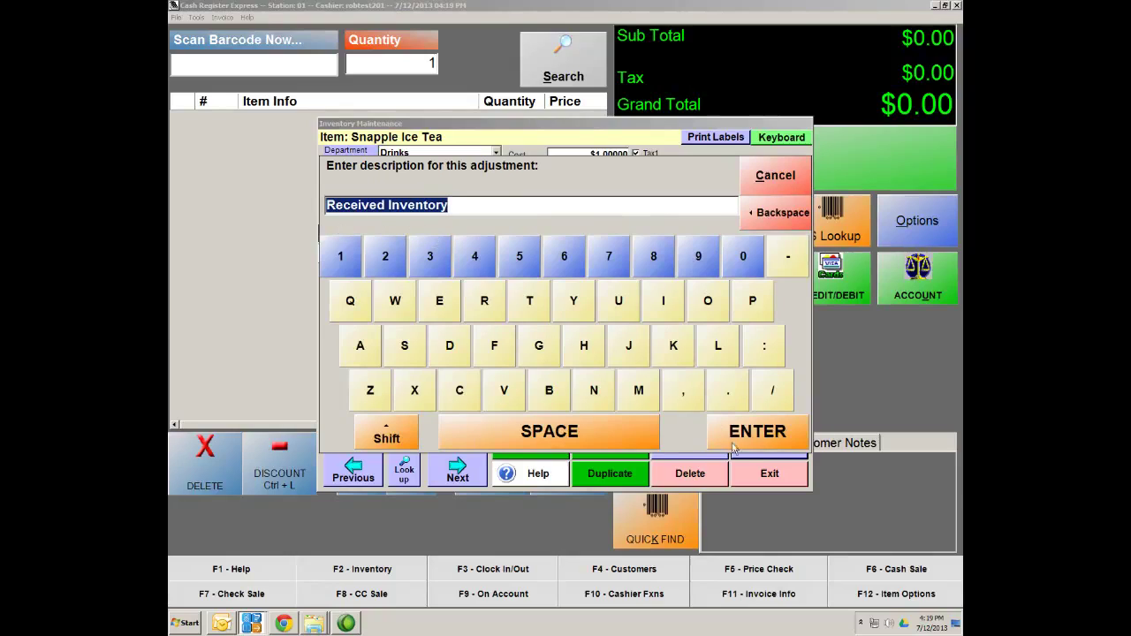
pyautogui.click(758, 437)
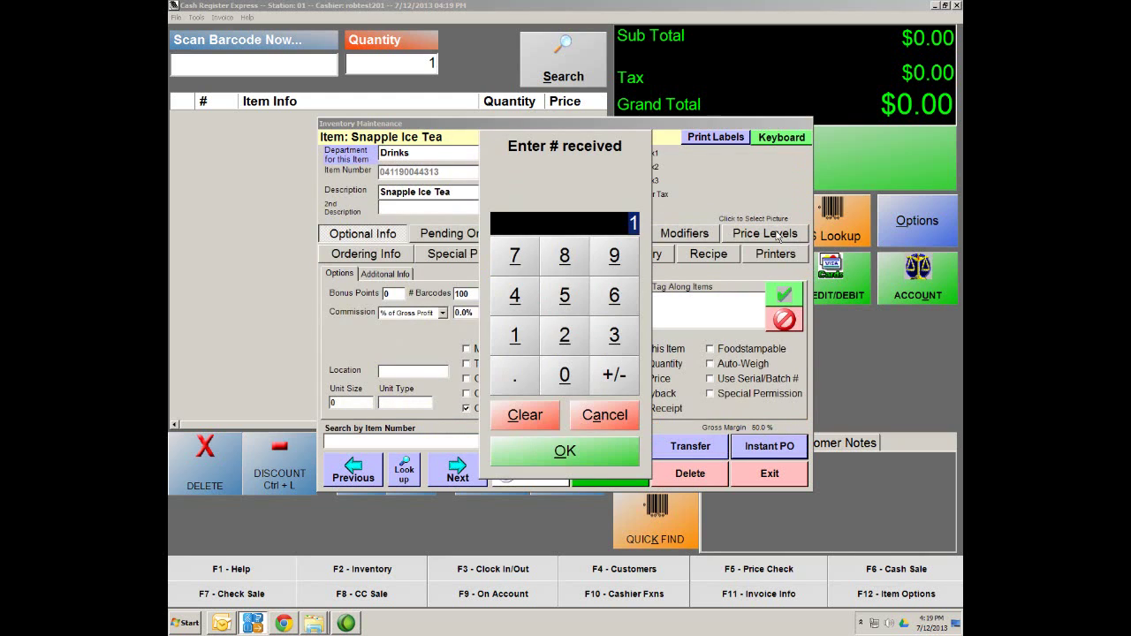
pyautogui.write('50')
pyautogui.click(582, 465)
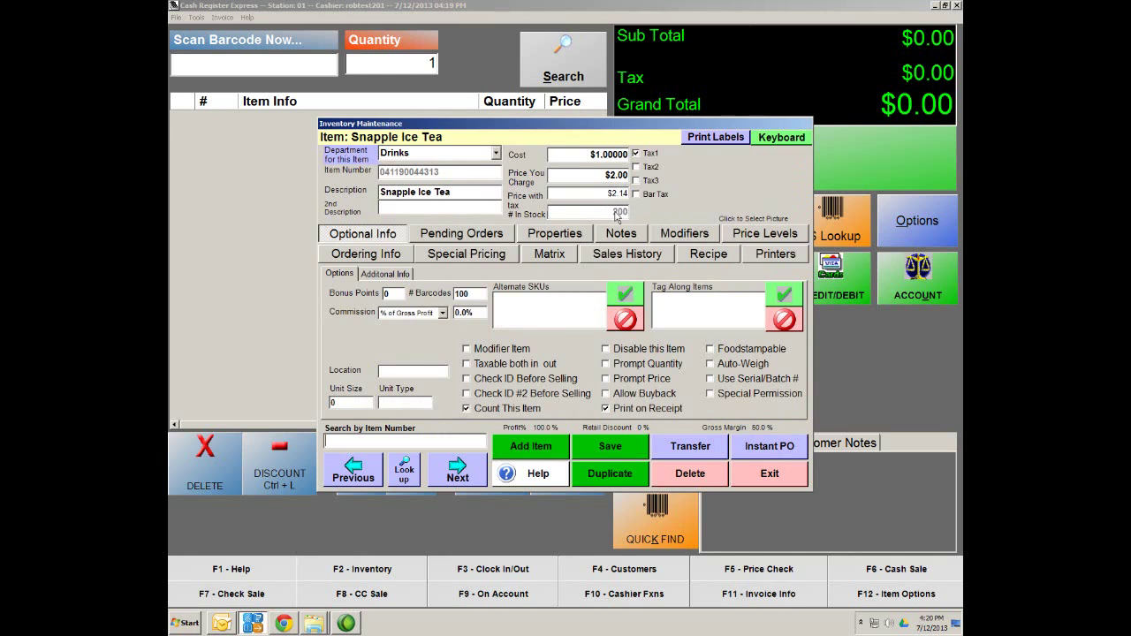
pyautogui.click(616, 450)
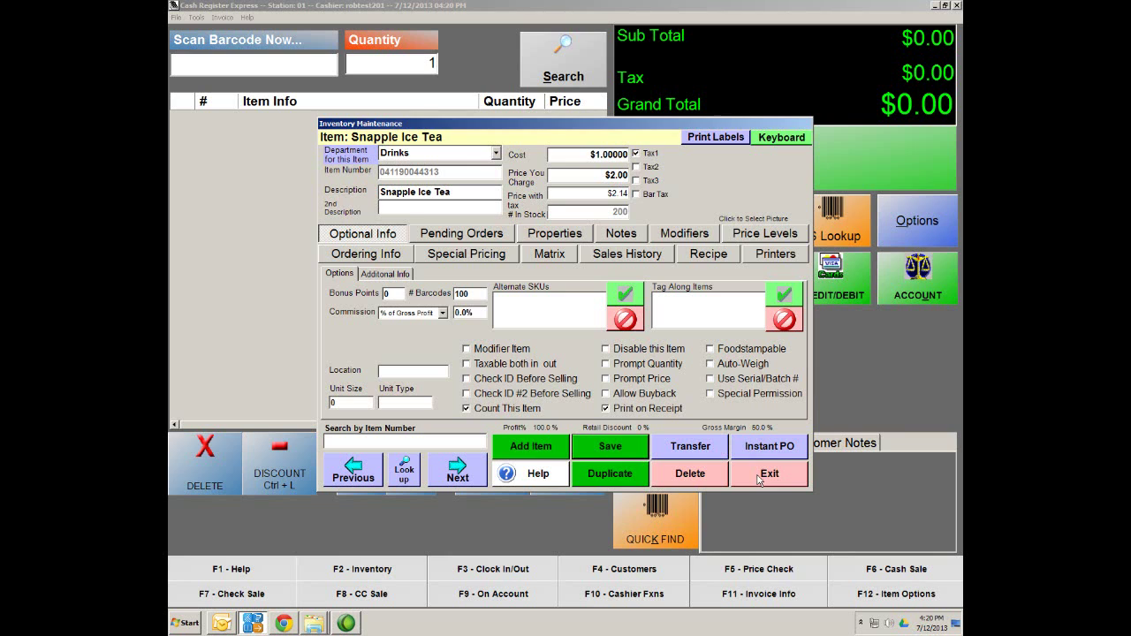
# Start a new vendor record in Vendor Maintenance and enter its vendor number
pyautogui.click(759, 481)
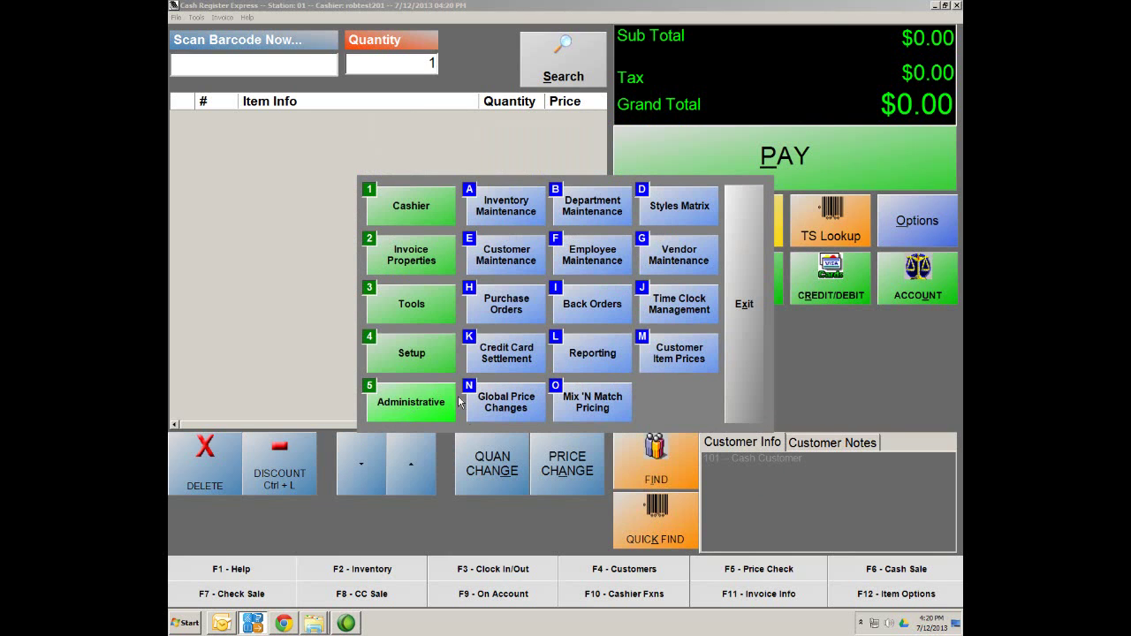
pyautogui.click(676, 257)
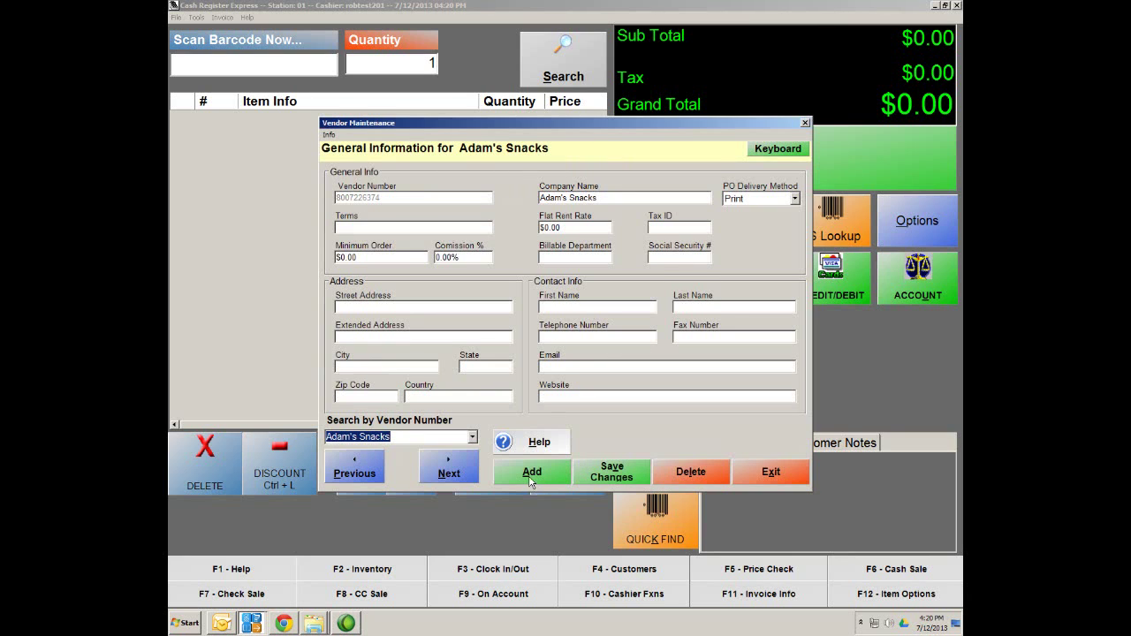
pyautogui.click(531, 475)
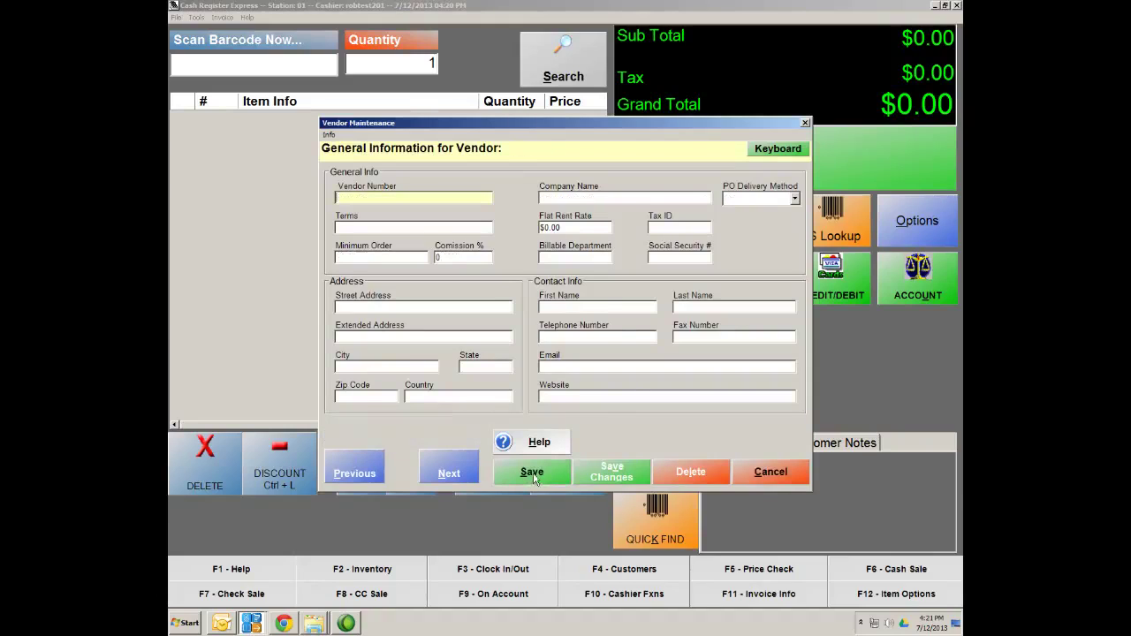
pyautogui.write('123456789')
pyautogui.click(552, 196)
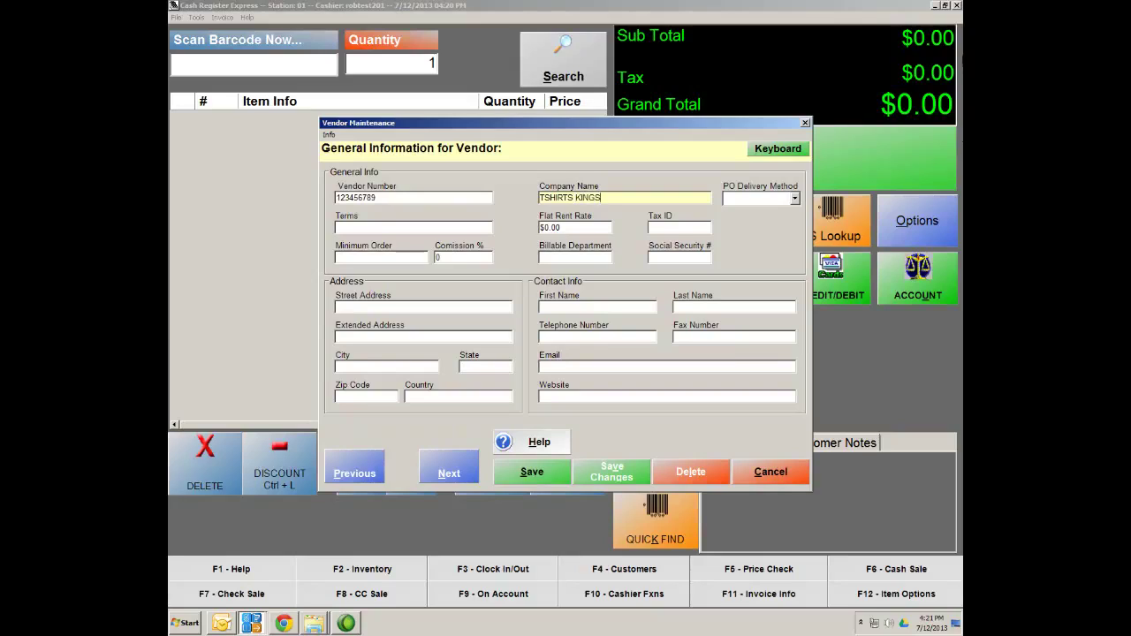
# Give vendor TSHIRTS KINGS Print PO delivery, save it, and close Vendor Maintenance
pyautogui.click(794, 199)
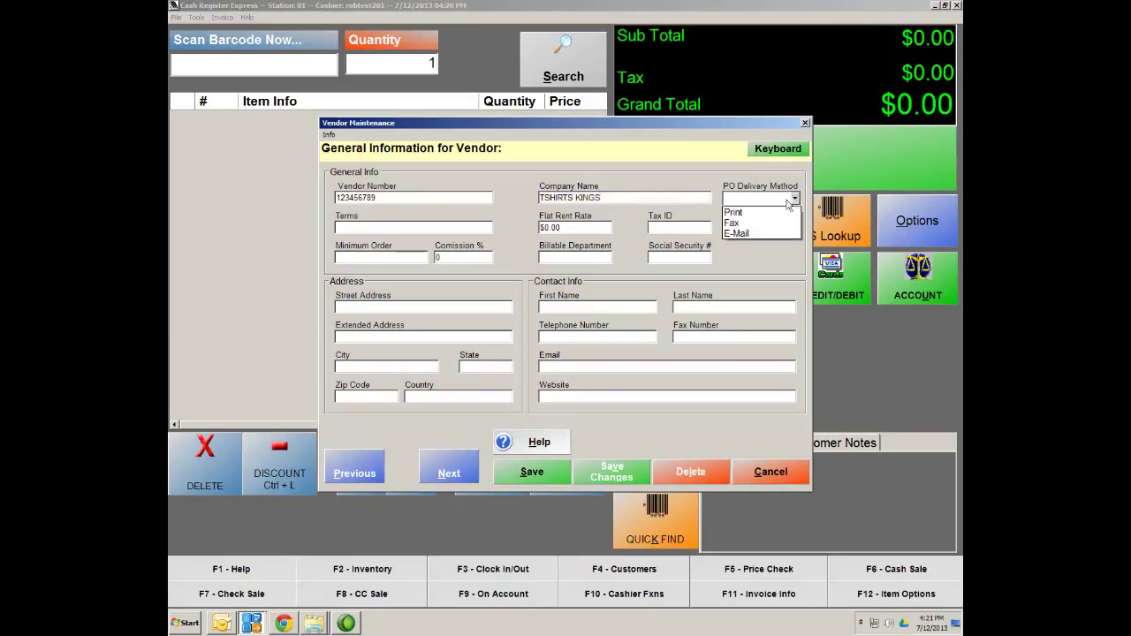
pyautogui.click(733, 212)
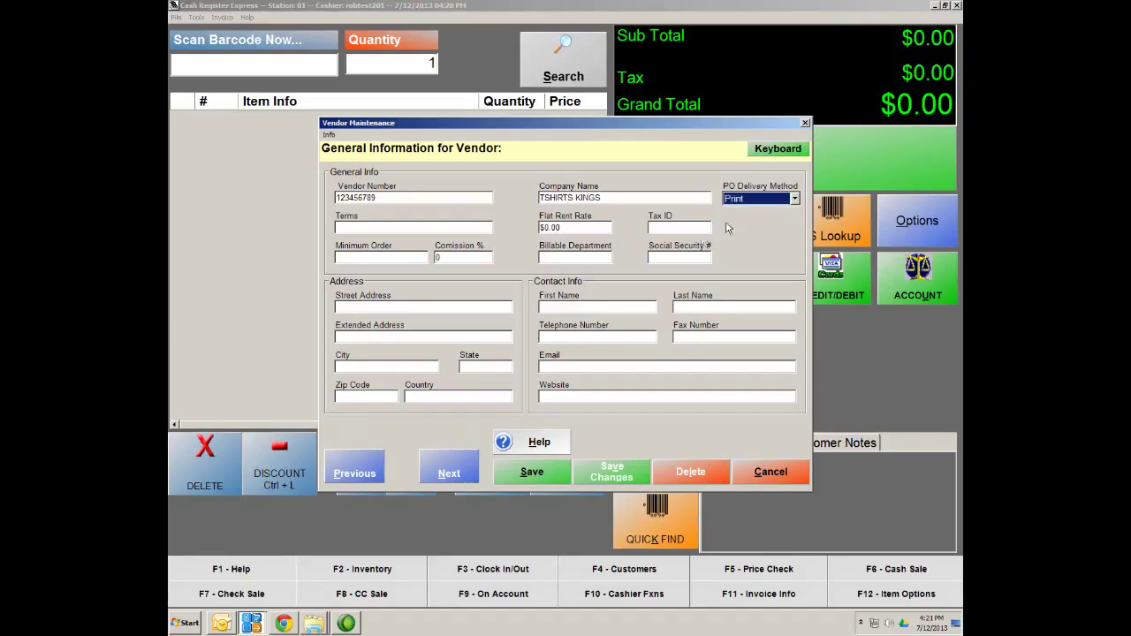
pyautogui.click(528, 478)
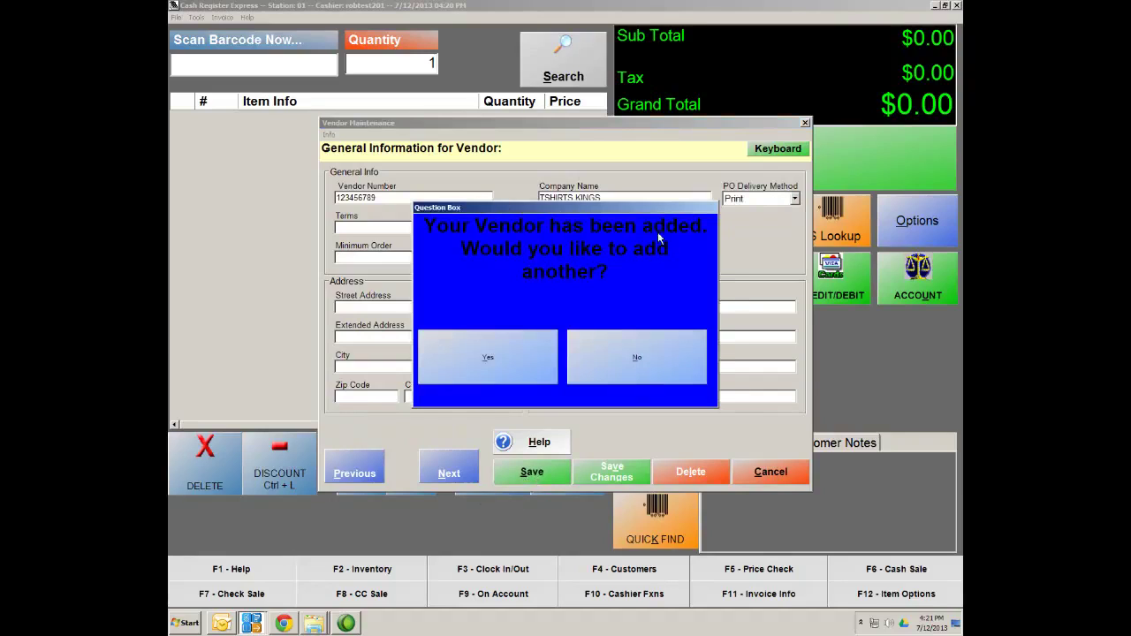
pyautogui.click(620, 357)
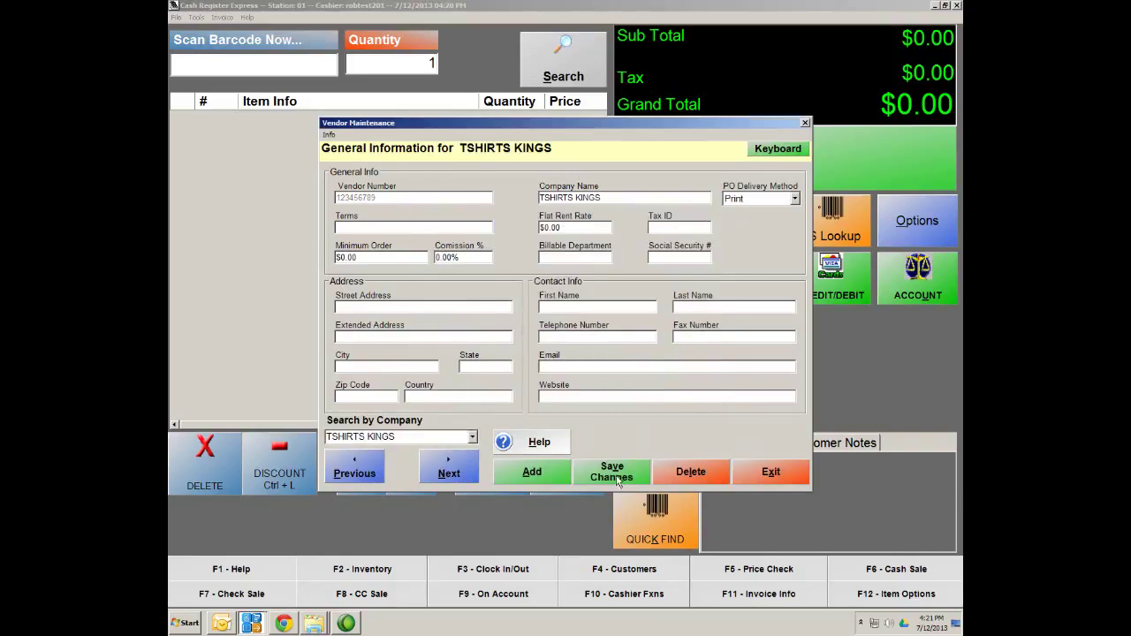
pyautogui.click(770, 472)
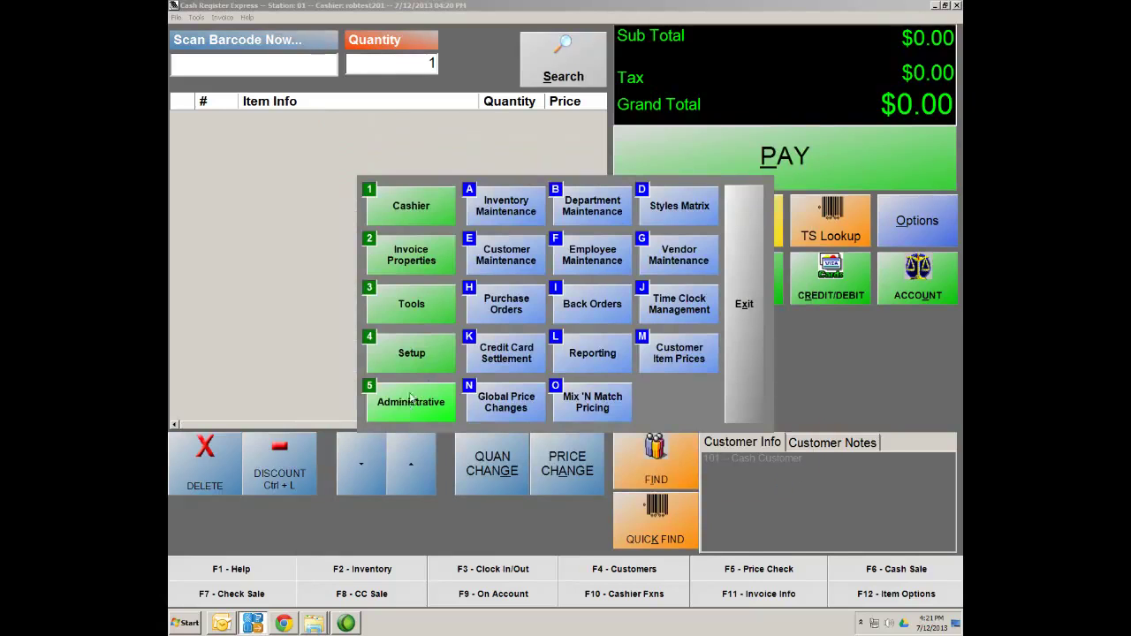
# Set the Custom Tee style's vendor to TSHIRTS KINGS and save the change
pyautogui.click(677, 213)
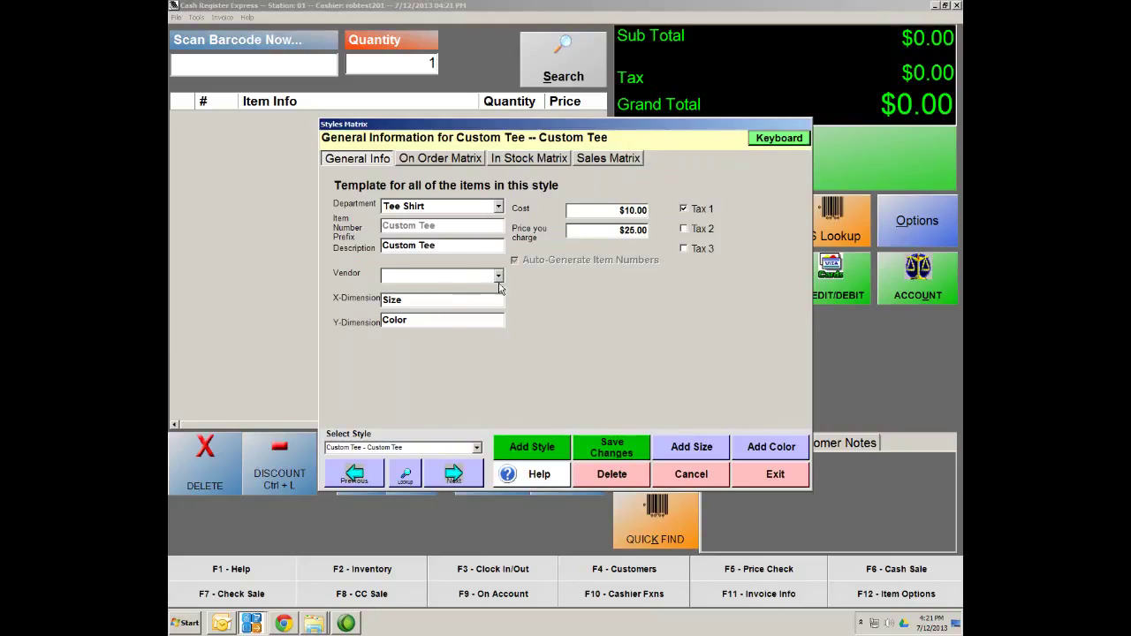
pyautogui.click(499, 276)
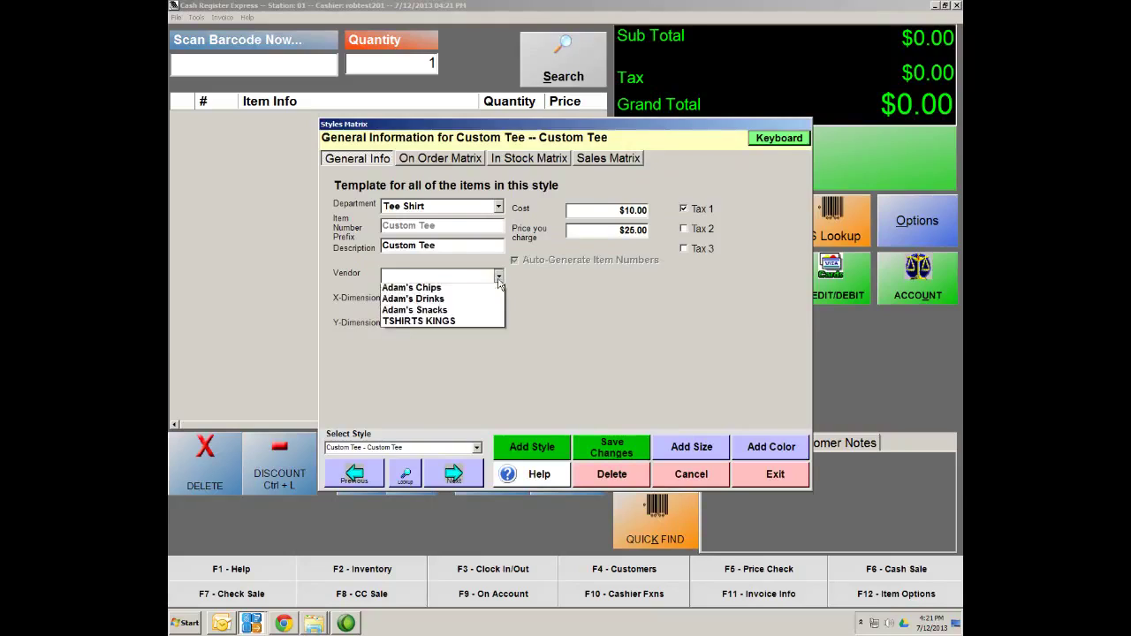
pyautogui.click(420, 323)
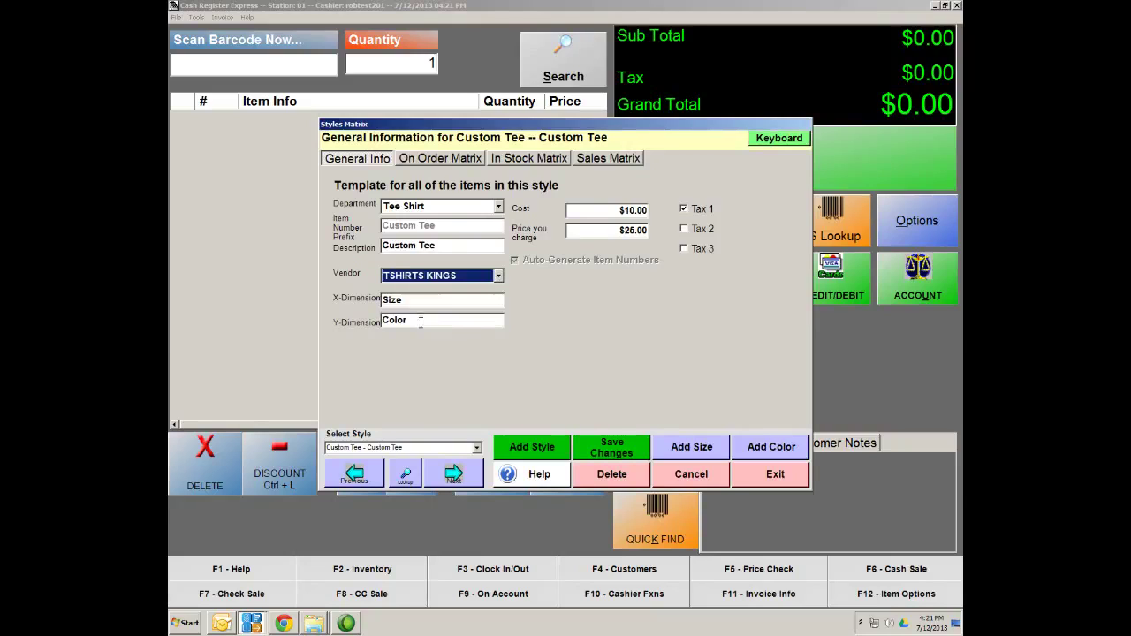
pyautogui.click(612, 454)
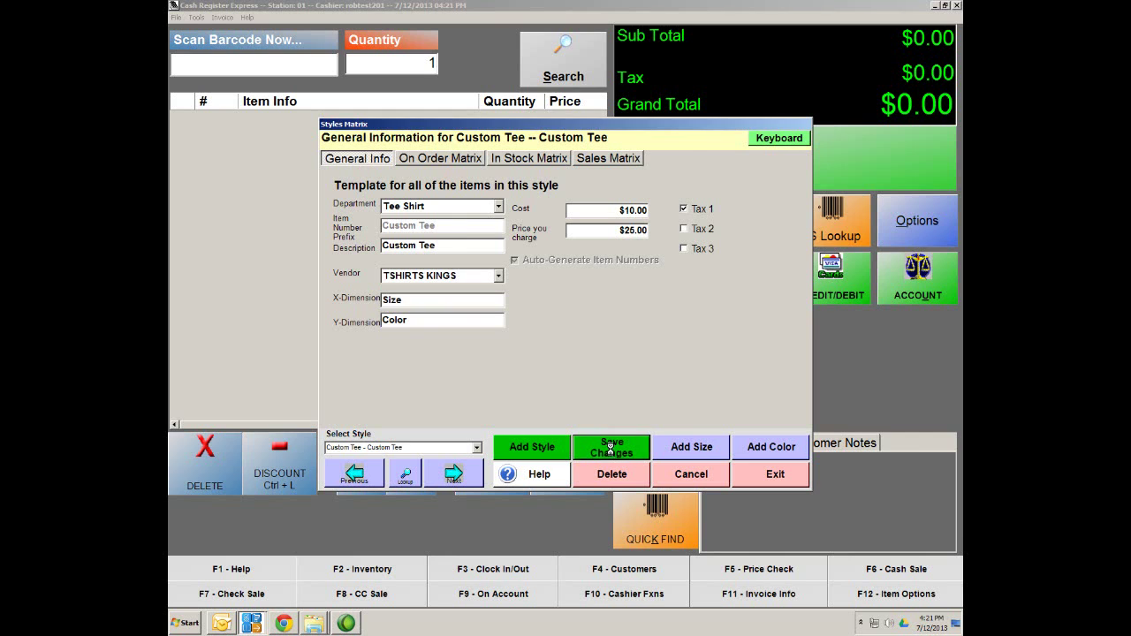
pyautogui.click(795, 482)
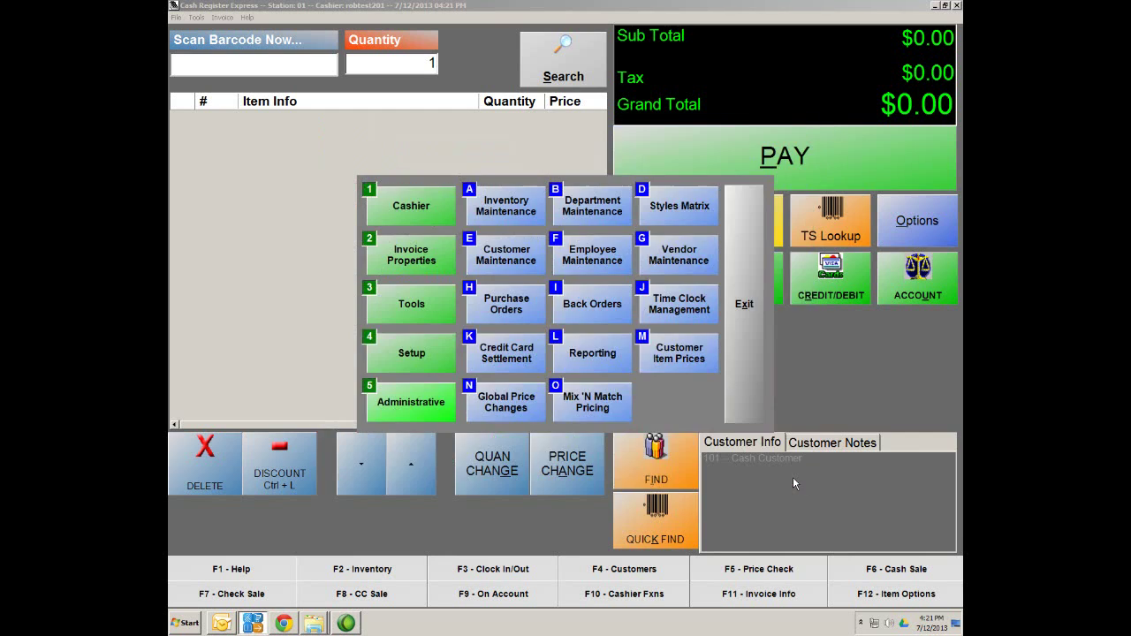
# Filter the inventory lookup to the Tee Shirt department with no vendor and open Custom Tee LG Blue
pyautogui.click(503, 209)
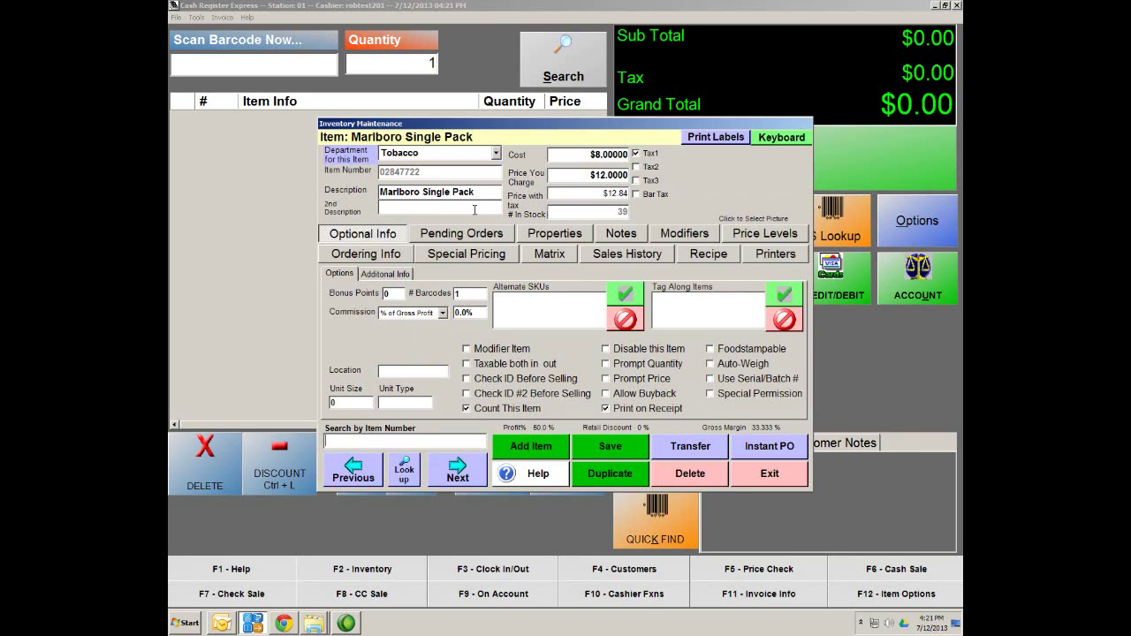
pyautogui.click(403, 478)
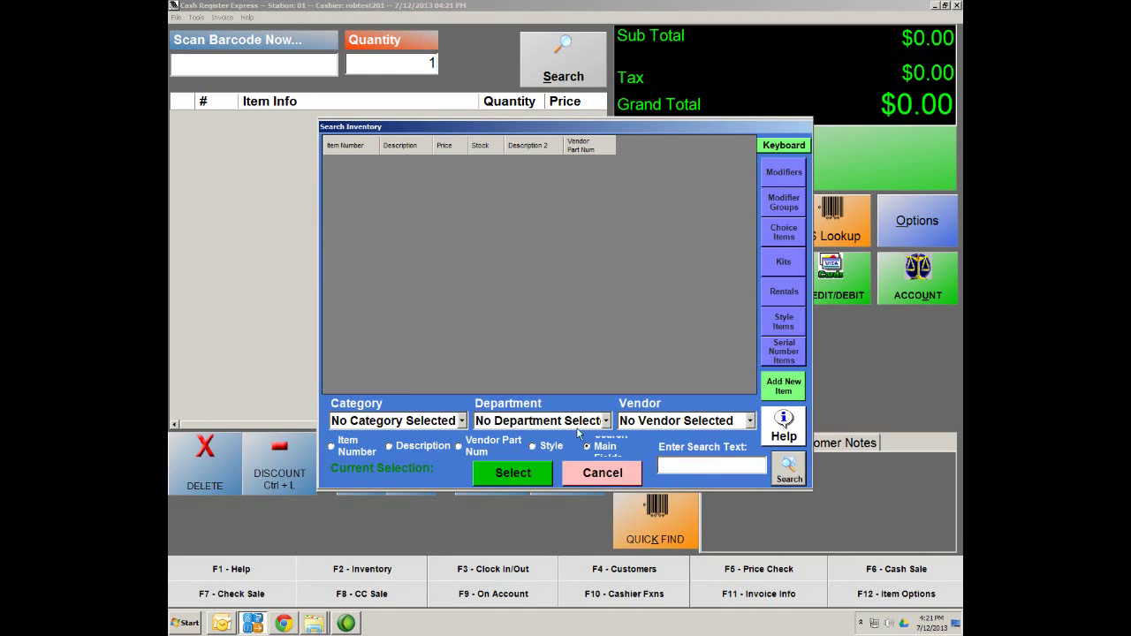
pyautogui.click(750, 422)
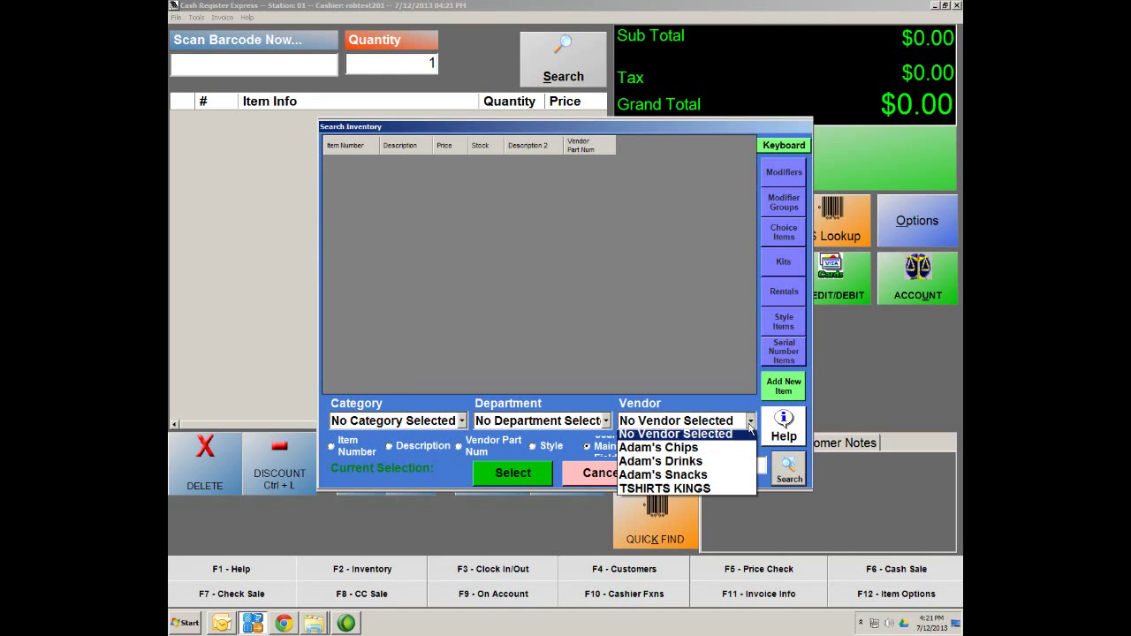
pyautogui.click(656, 492)
pyautogui.click(604, 421)
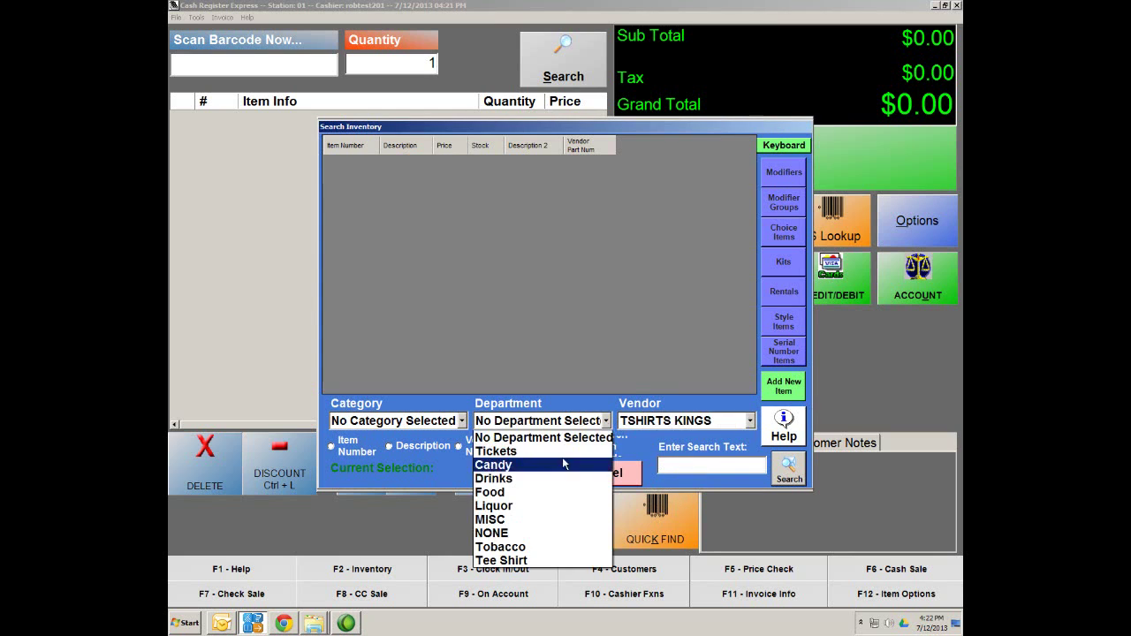
pyautogui.click(521, 562)
pyautogui.click(750, 421)
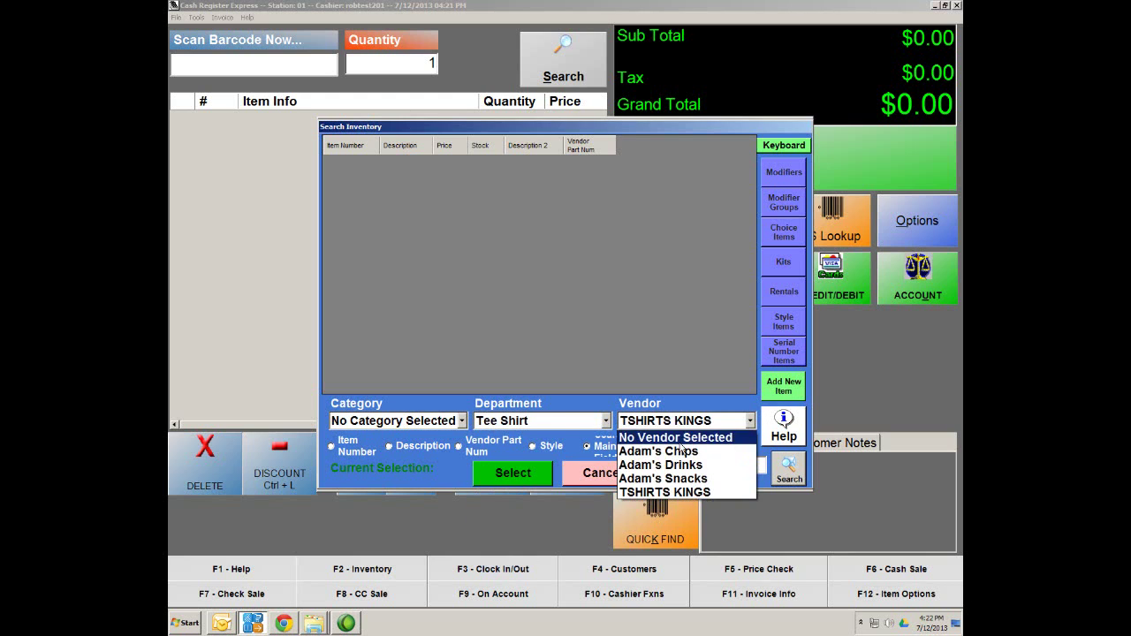
pyautogui.click(676, 436)
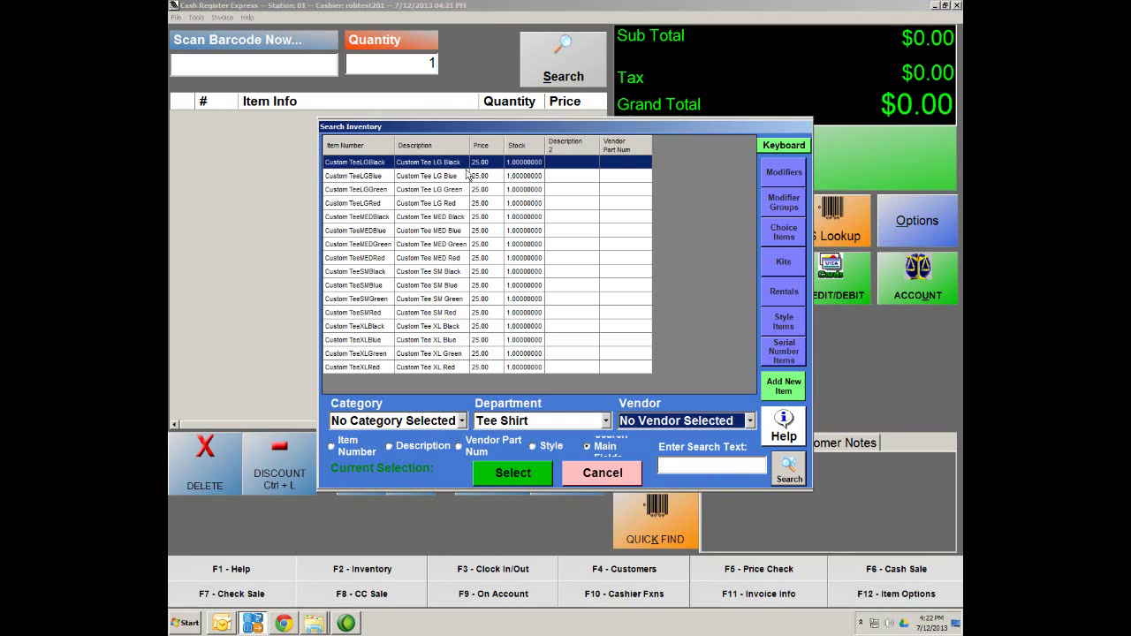
pyautogui.doubleClick(411, 182)
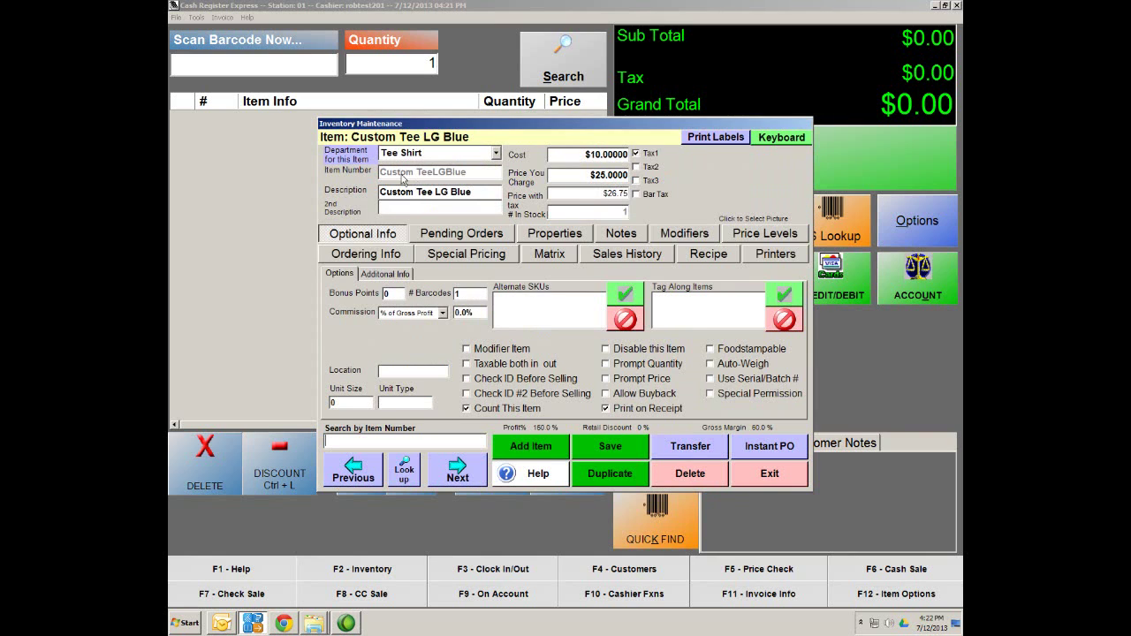
# Save Custom Tee LG Blue with TSHIRTS KINGS as vendor, part number 1, then show LG Green
pyautogui.click(356, 253)
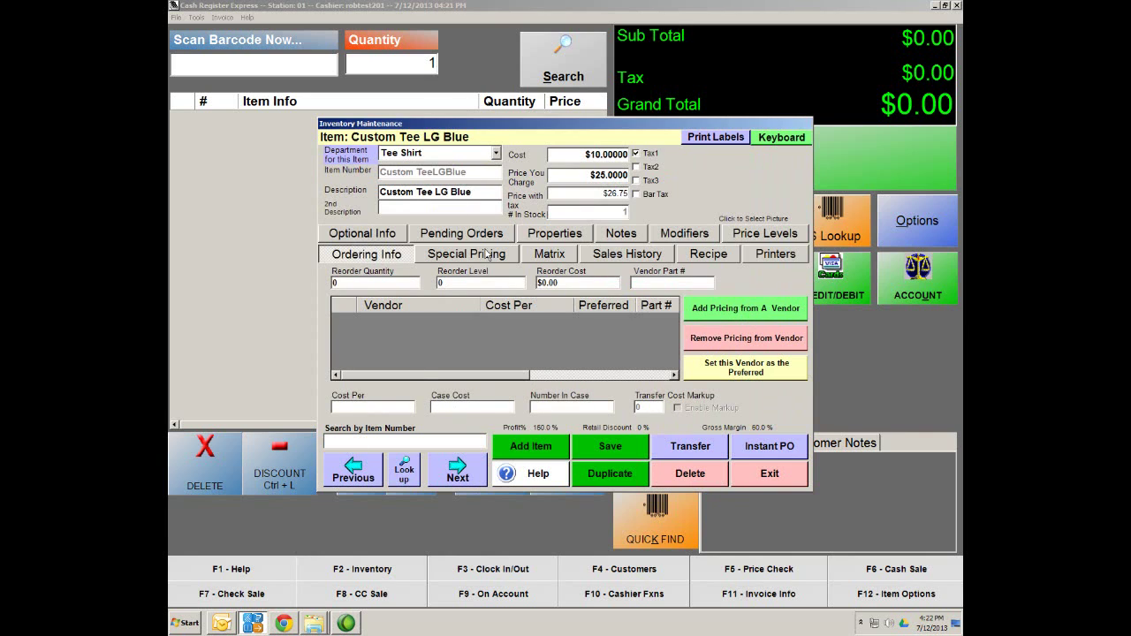
pyautogui.click(620, 449)
pyautogui.click(739, 313)
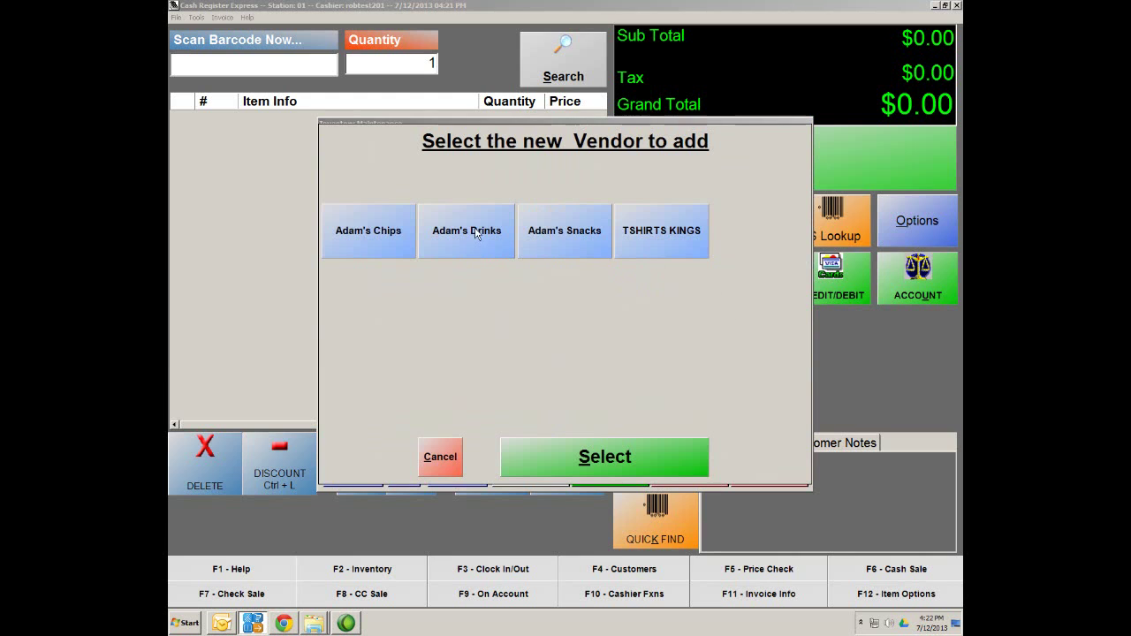
pyautogui.click(681, 254)
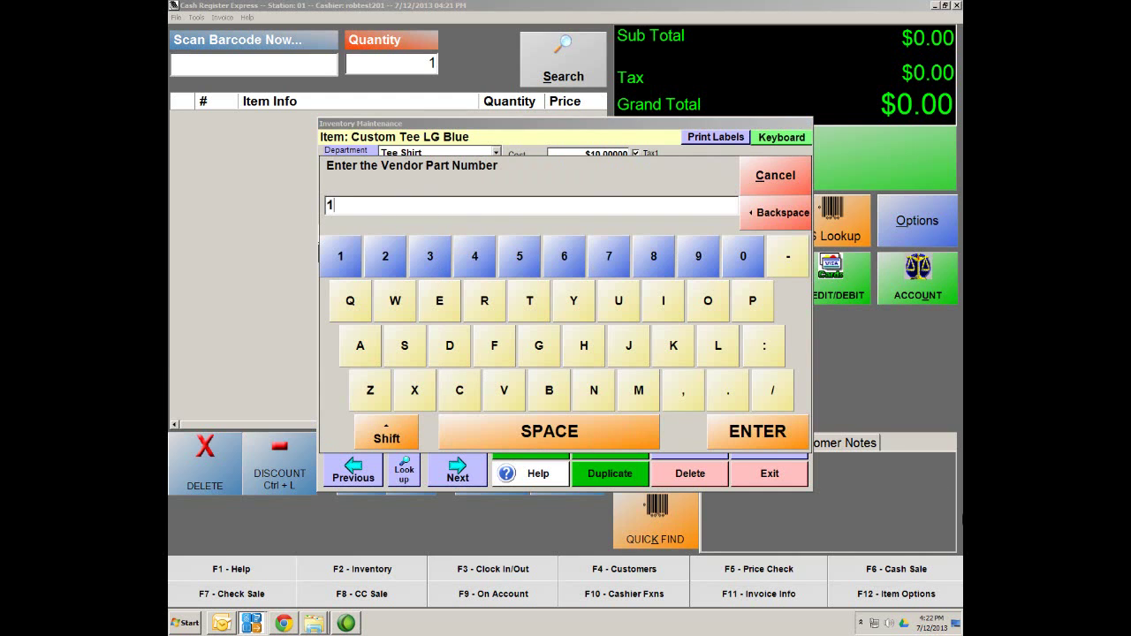
pyautogui.click(765, 439)
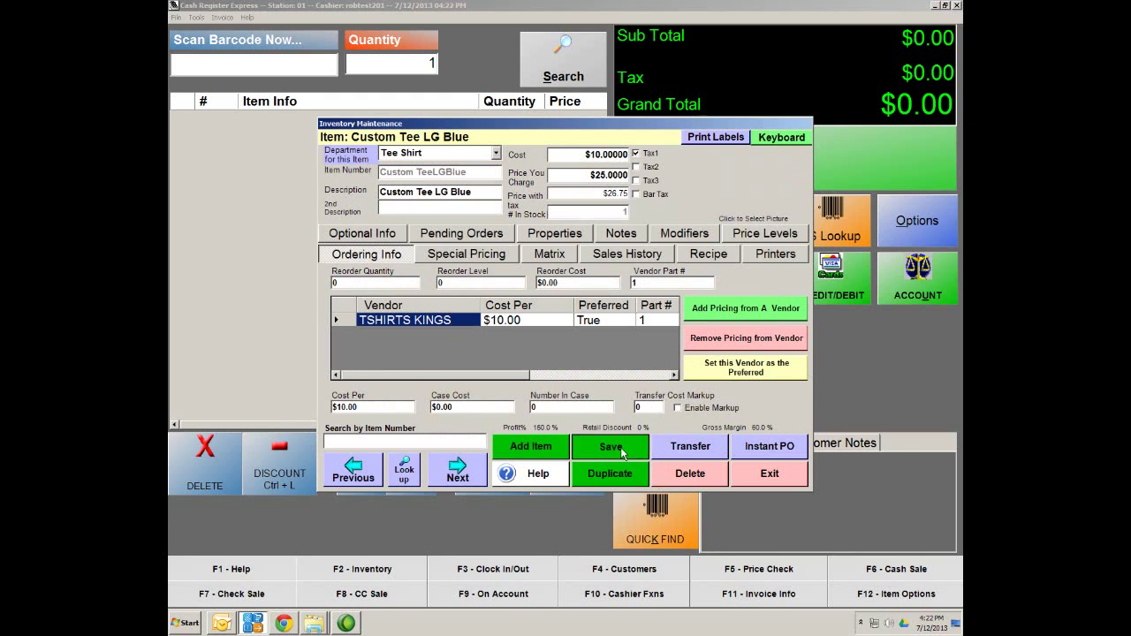
pyautogui.click(457, 473)
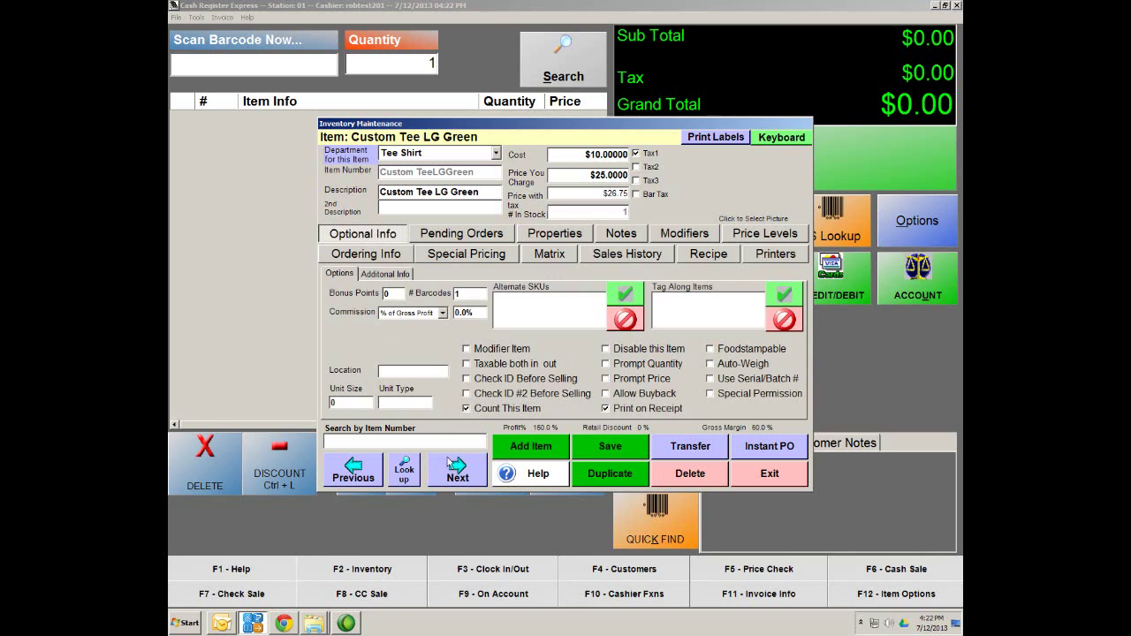
# Add TSHIRTS KINGS pricing with part number 2 to Custom Tee LG Green and save
pyautogui.click(375, 257)
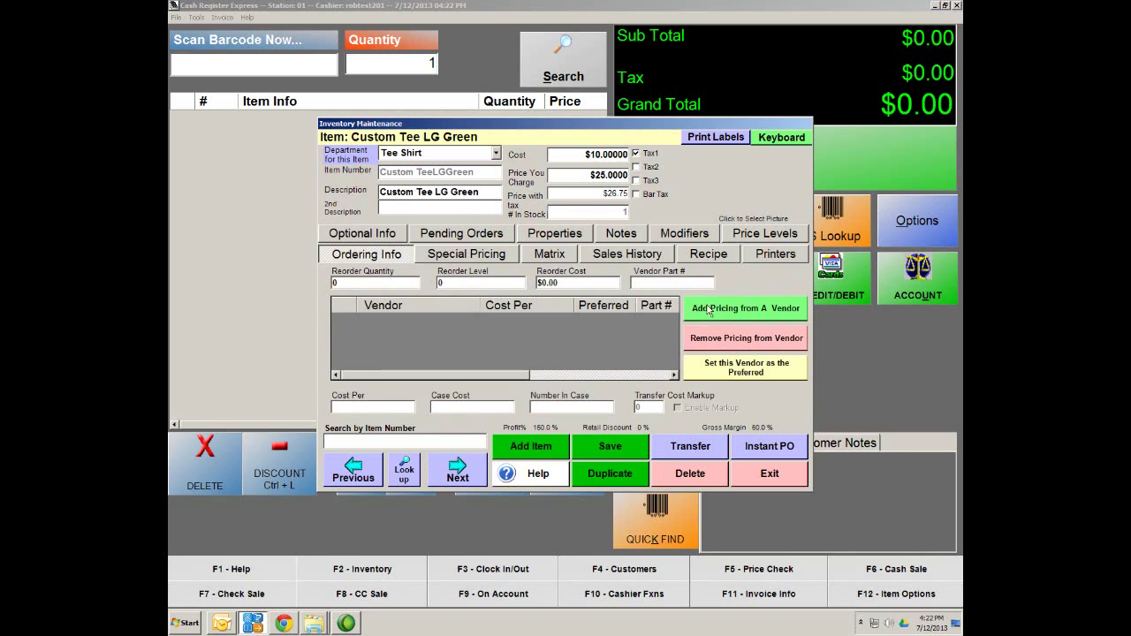
pyautogui.click(726, 307)
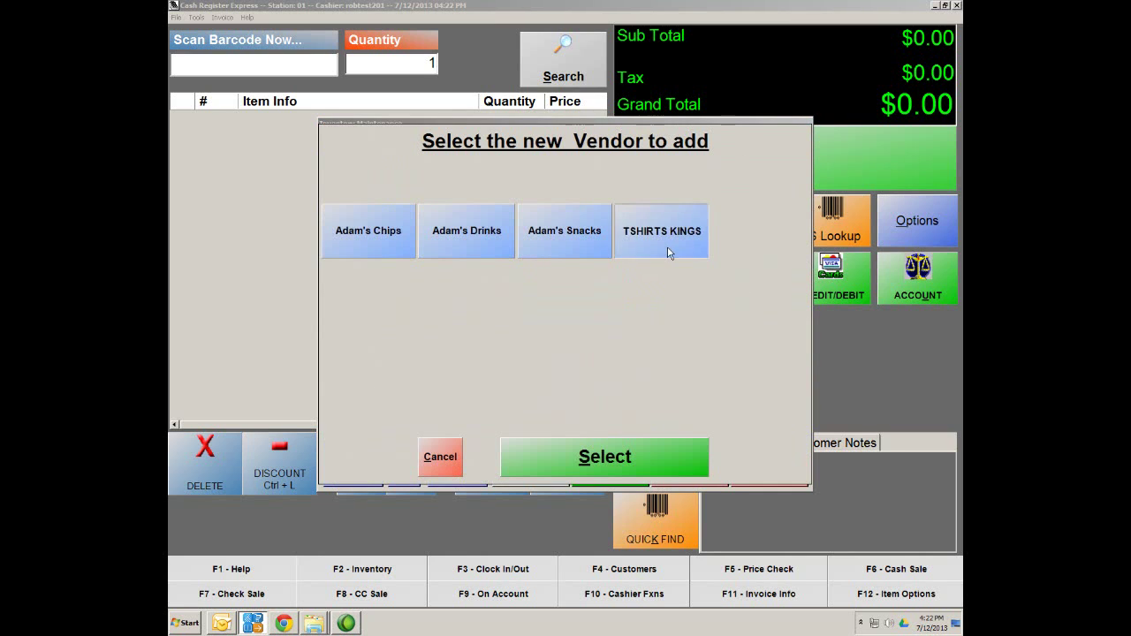
pyautogui.doubleClick(667, 253)
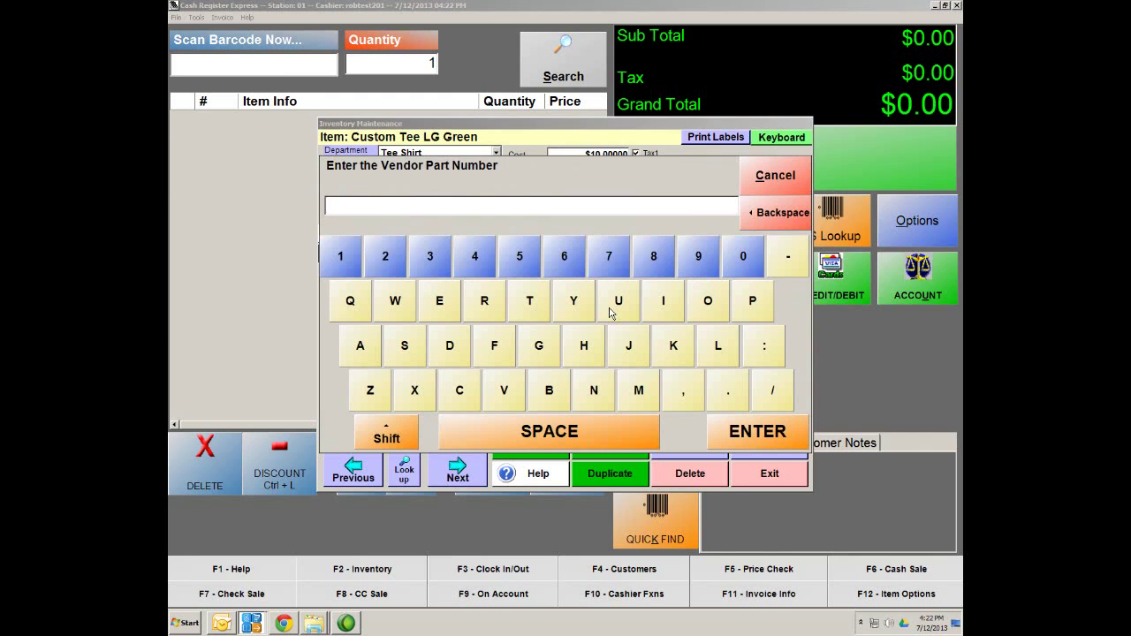
pyautogui.click(758, 426)
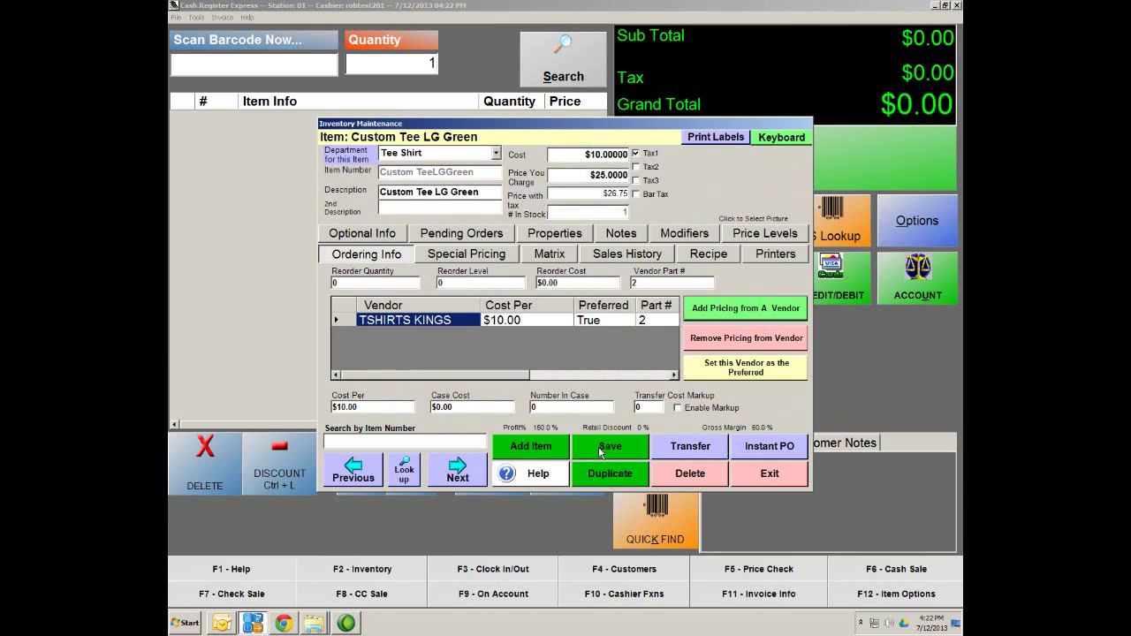
pyautogui.click(600, 448)
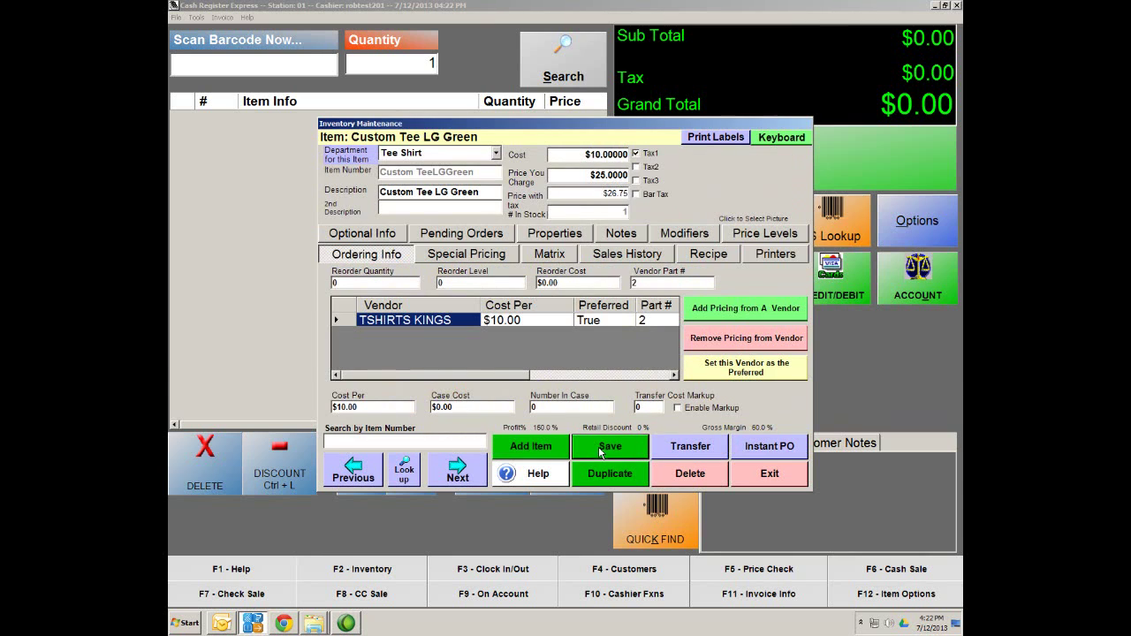
# Recheck LG Blue's vendor details, then exit inventory maintenance for the Purchase Orders manager
pyautogui.click(359, 474)
pyautogui.click(389, 258)
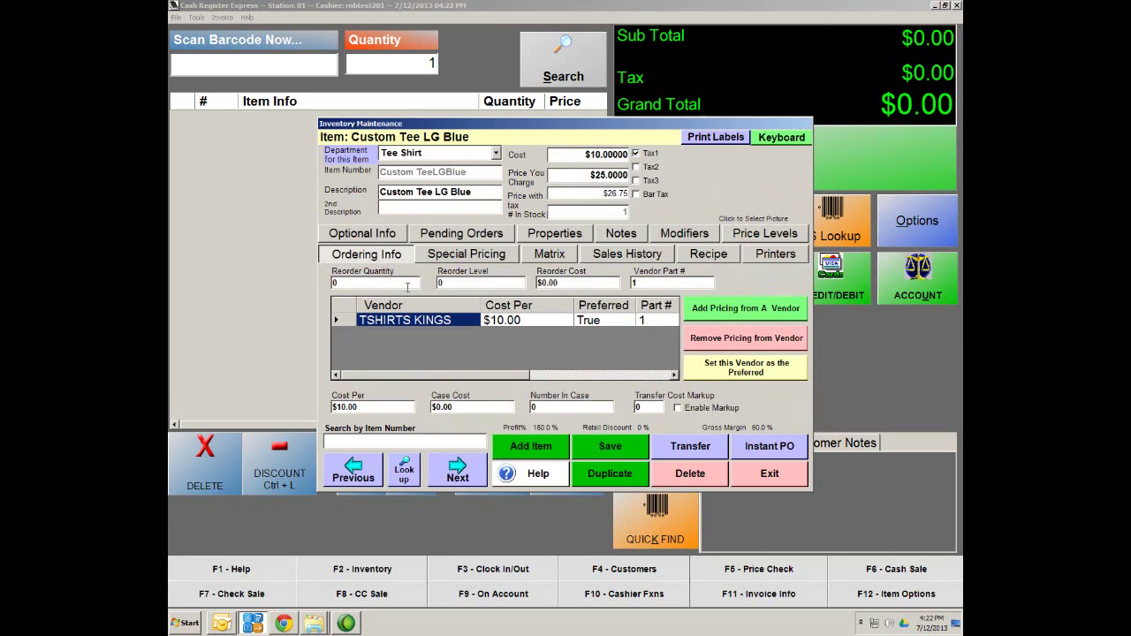
pyautogui.click(457, 470)
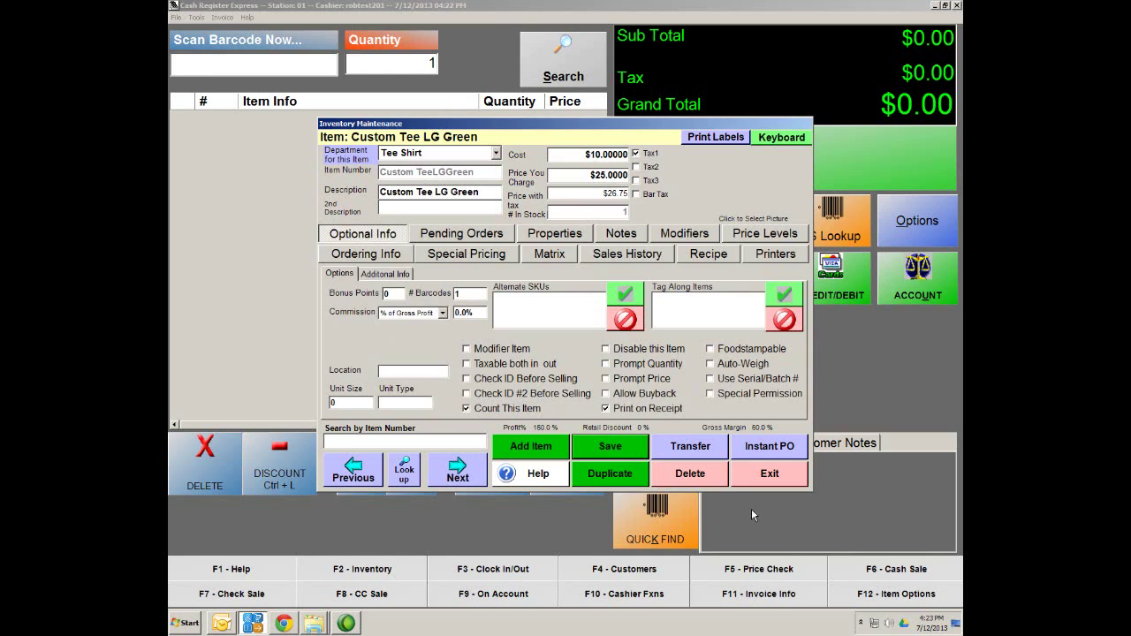
pyautogui.click(770, 474)
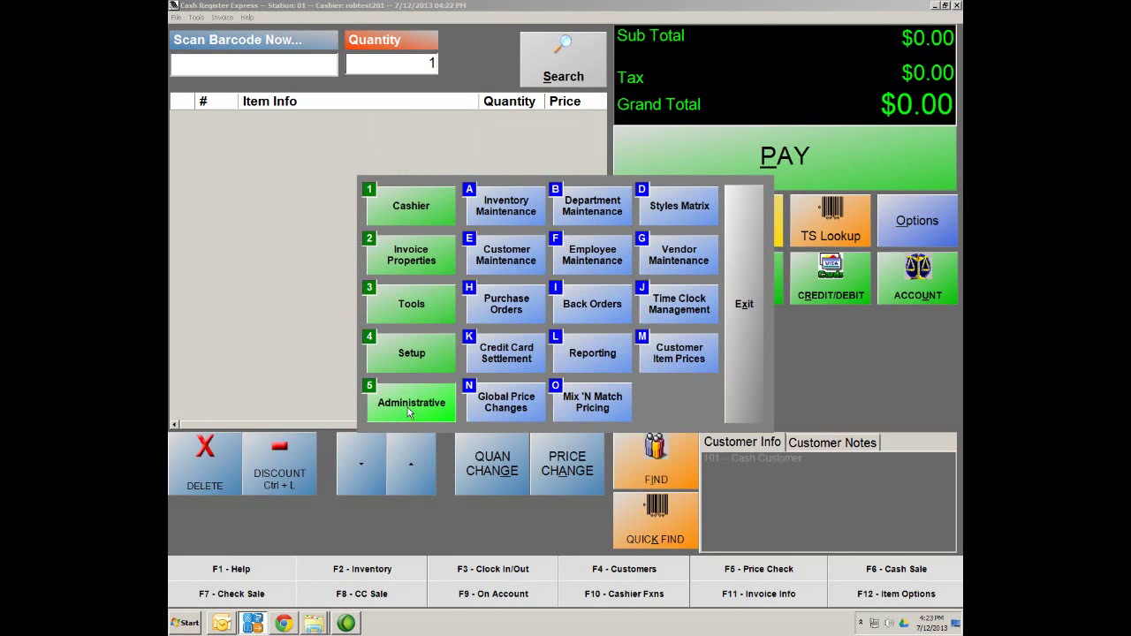
pyautogui.click(493, 308)
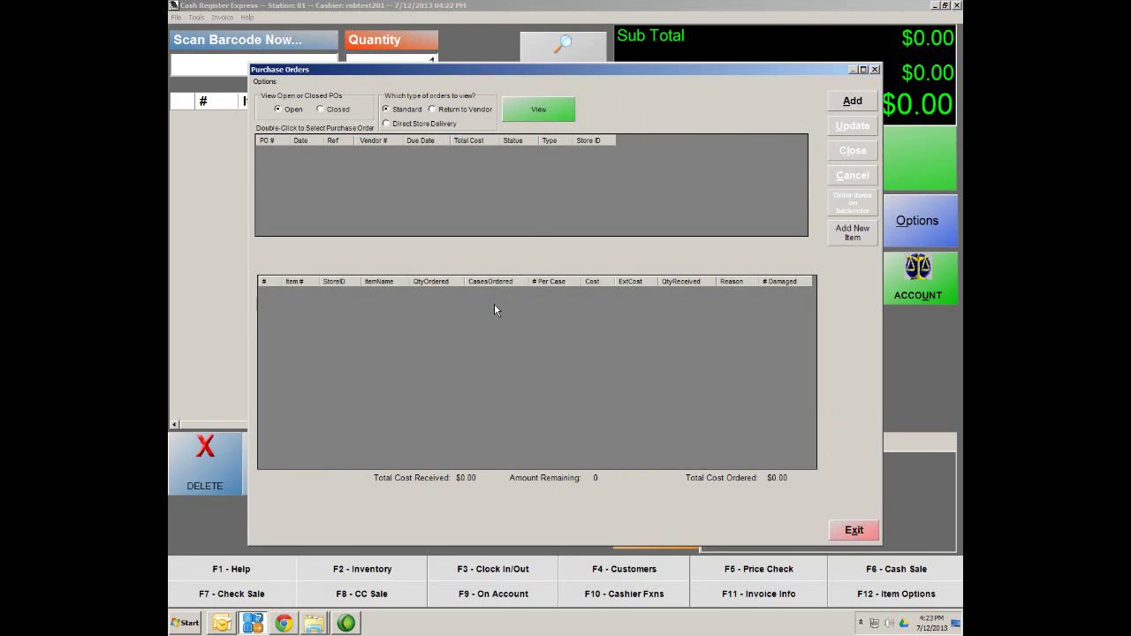
# Start a standard purchase order and add Custom Tee LG Blue and LG Green to it
pyautogui.click(855, 103)
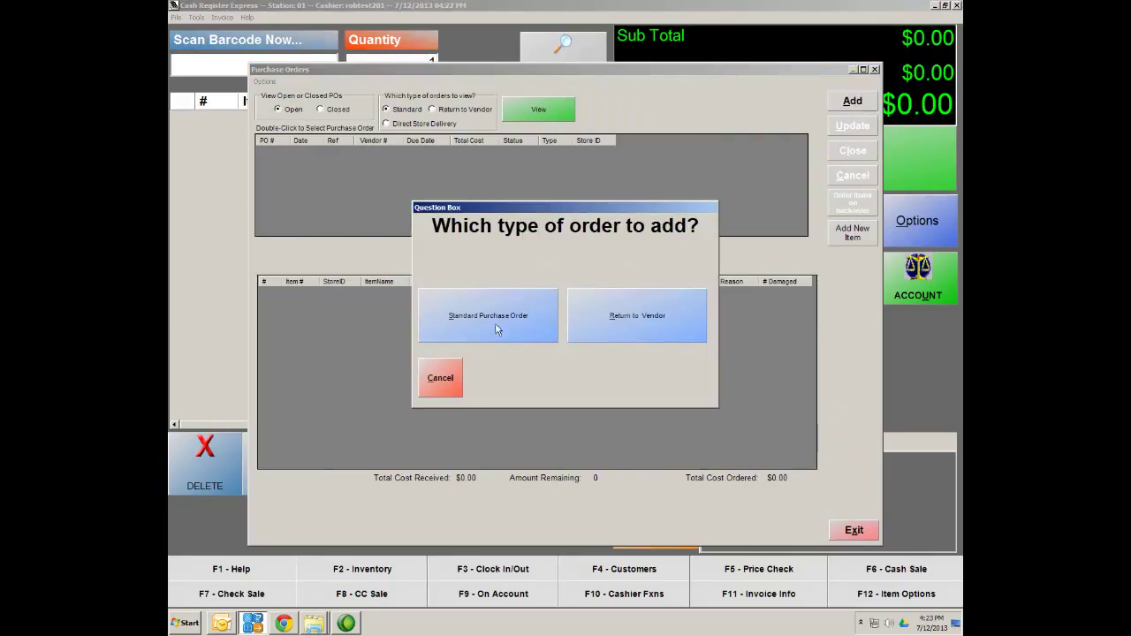
pyautogui.click(480, 331)
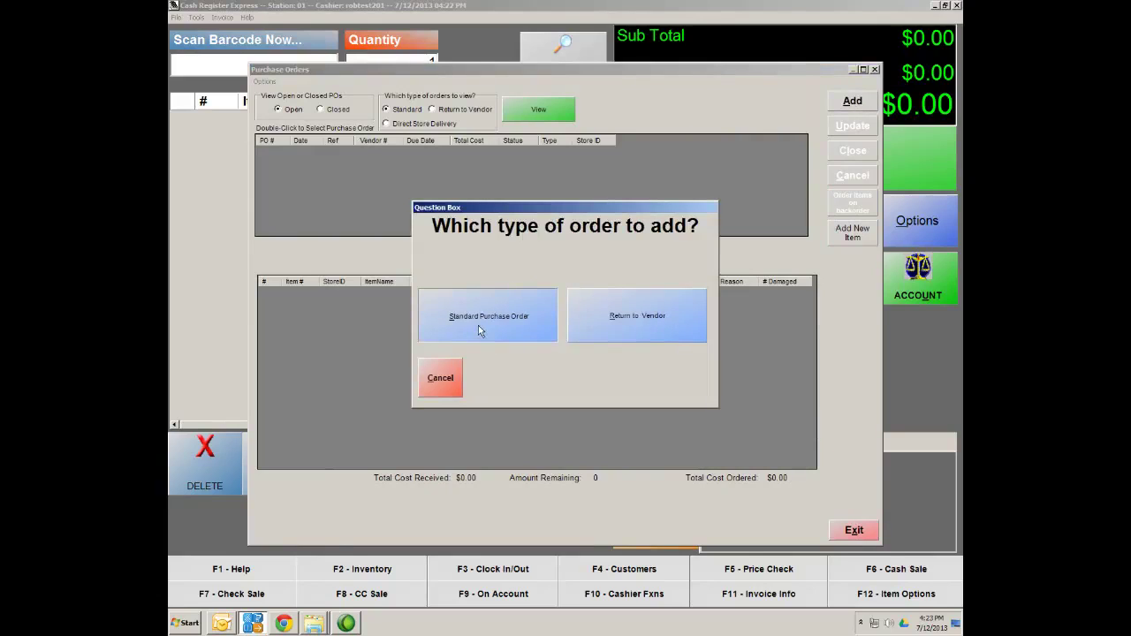
pyautogui.click(310, 161)
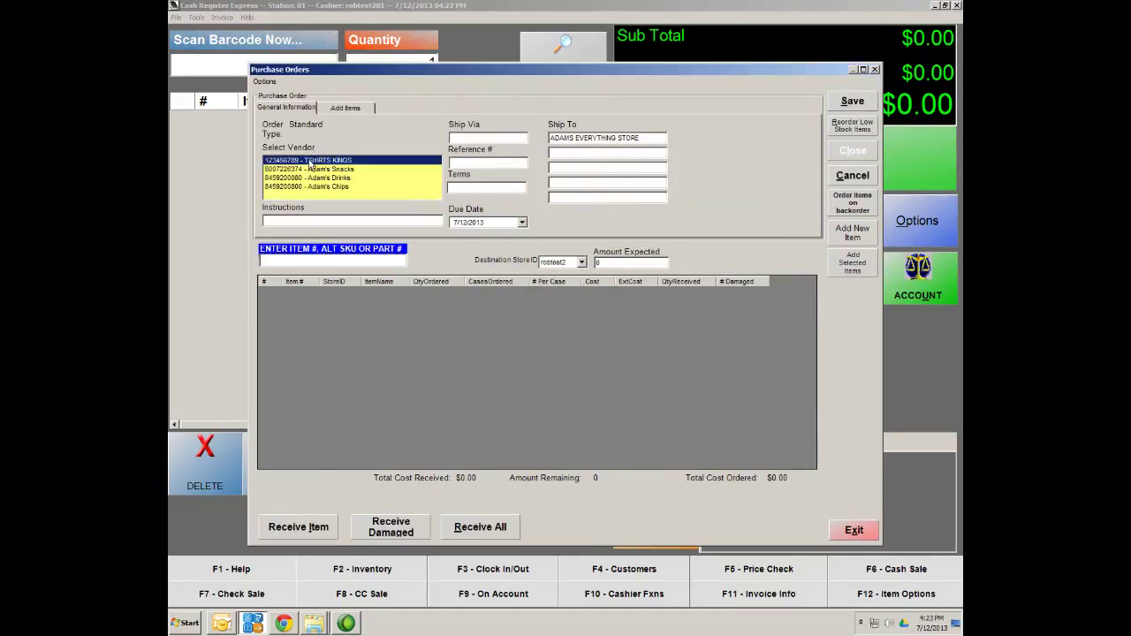
pyautogui.click(346, 108)
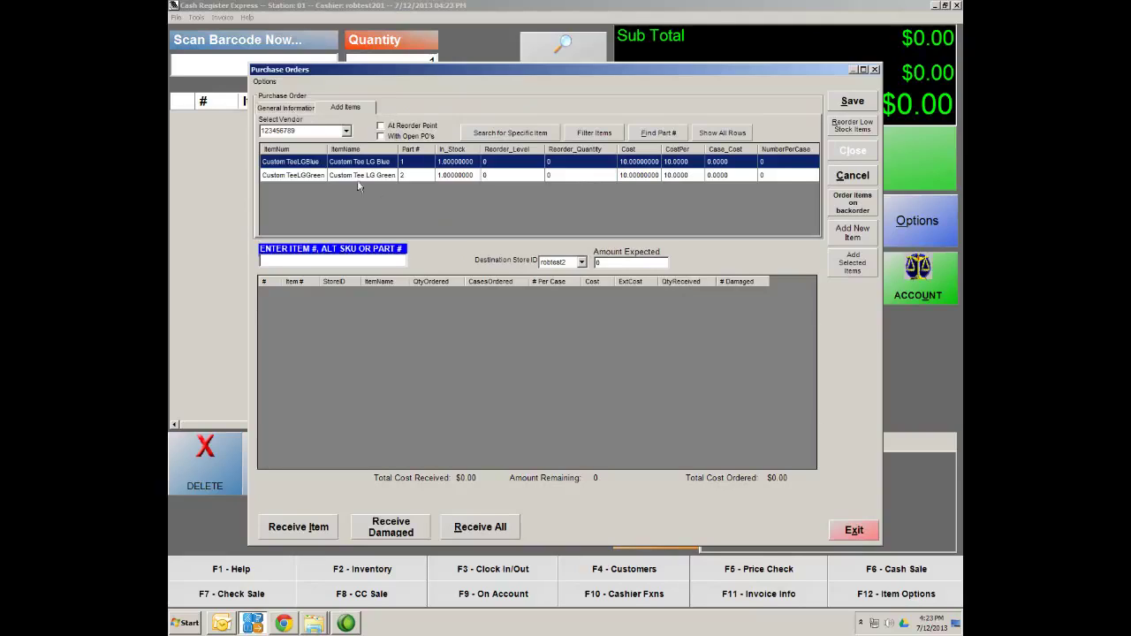
pyautogui.doubleClick(305, 165)
pyautogui.doubleClick(298, 177)
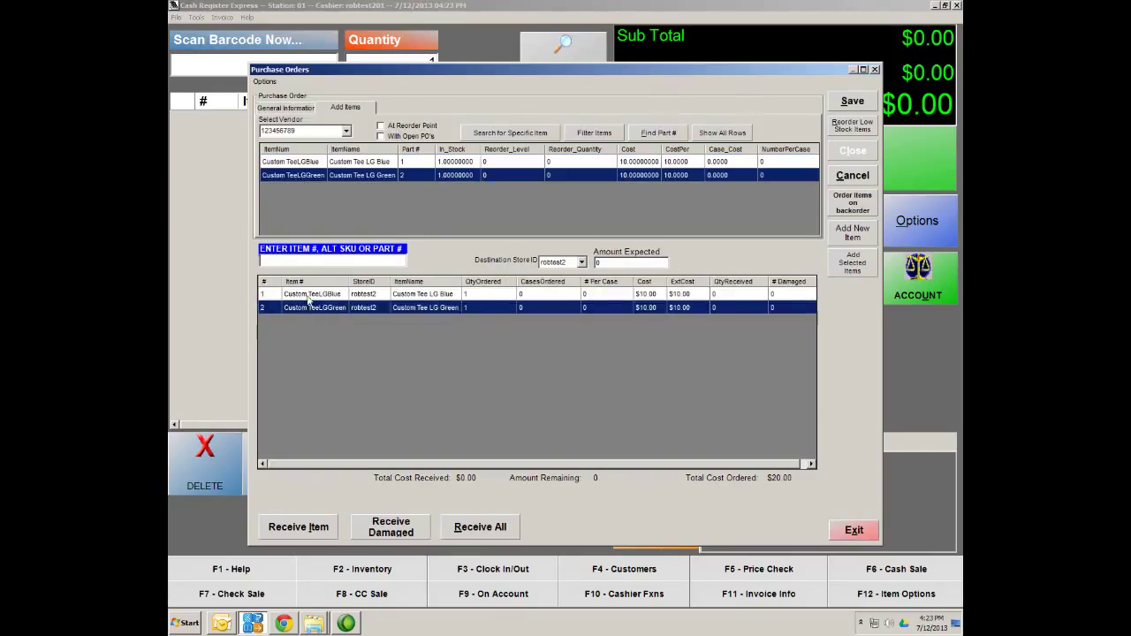
# Set the ordered quantity to 100 for both tee lines and save the $2,000 order
pyautogui.click(489, 299)
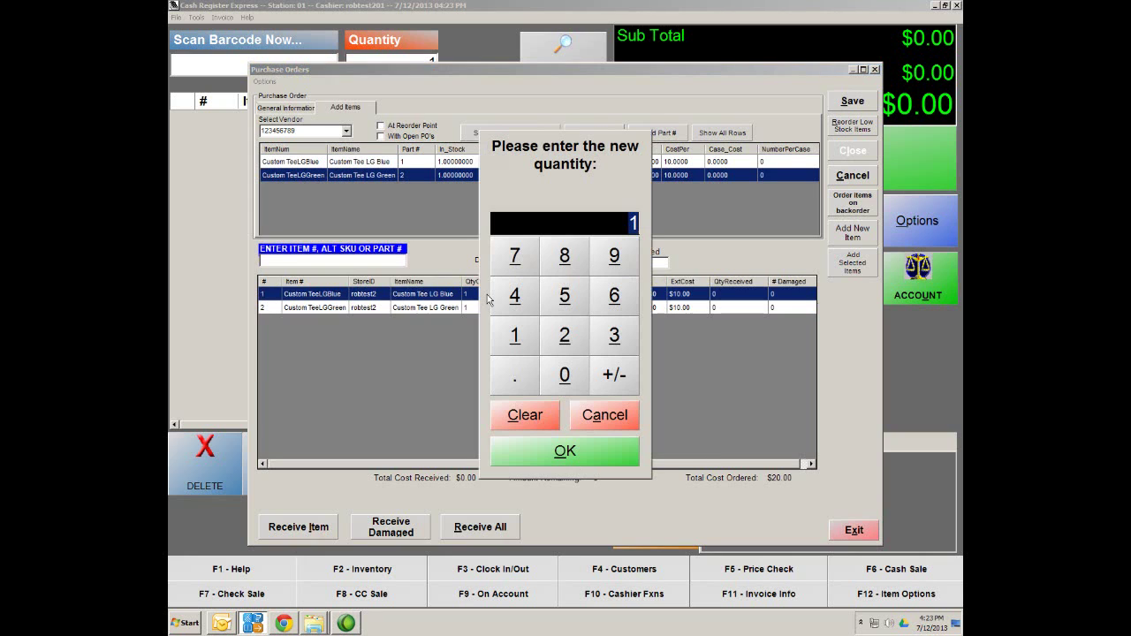
pyautogui.click(519, 342)
pyautogui.click(553, 379)
pyautogui.click(553, 381)
pyautogui.click(563, 448)
pyautogui.click(490, 307)
pyautogui.click(520, 341)
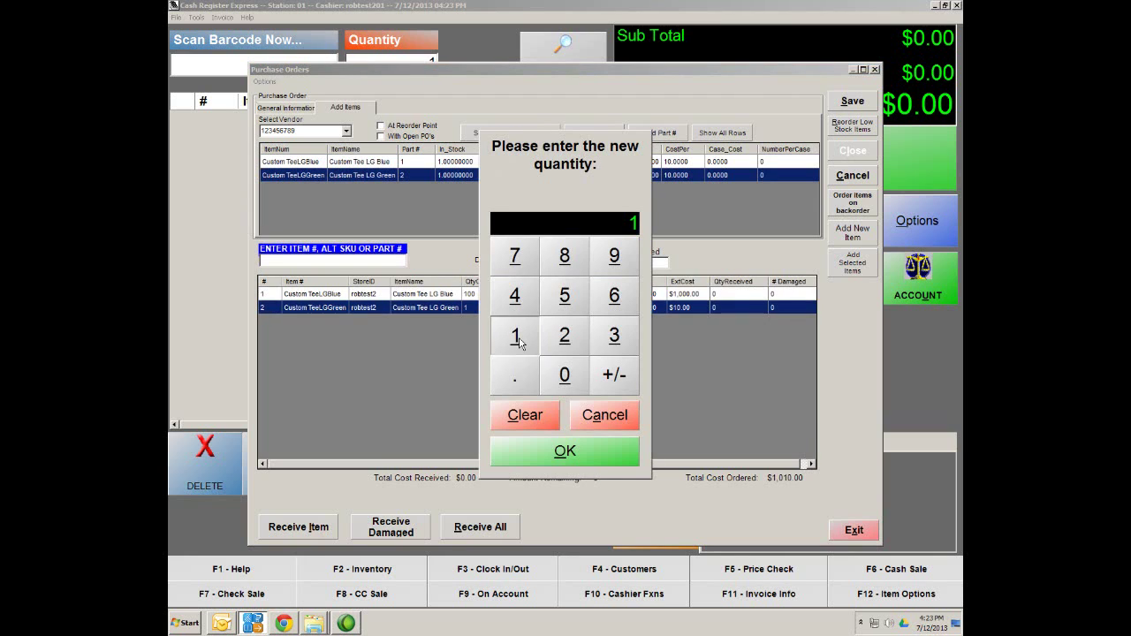
pyautogui.click(557, 380)
pyautogui.click(556, 381)
pyautogui.click(562, 452)
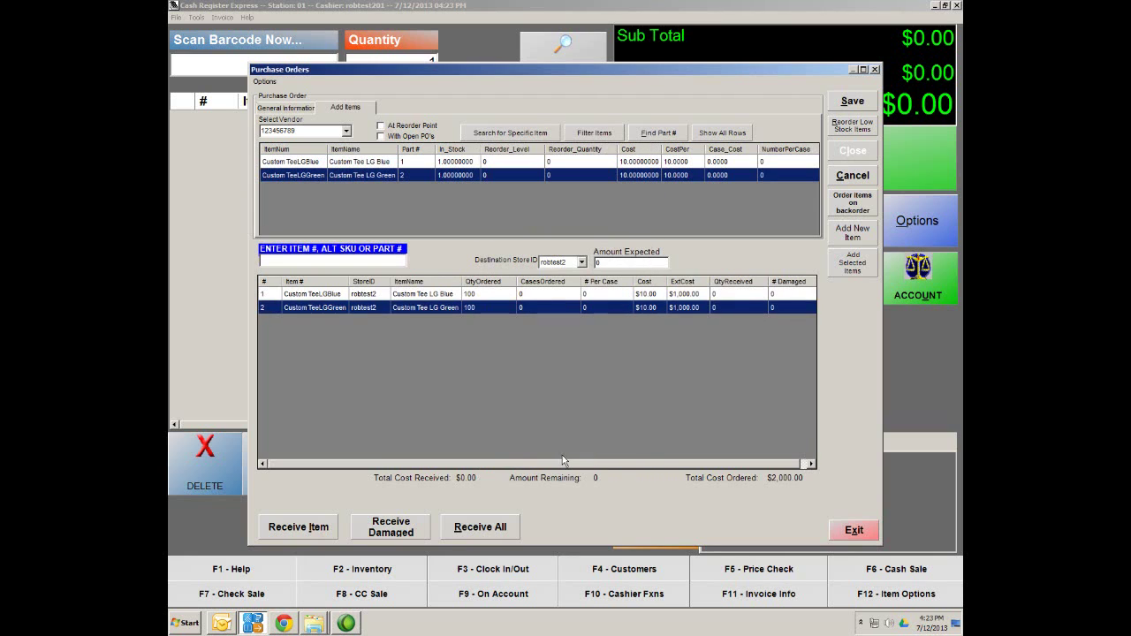
pyautogui.click(853, 102)
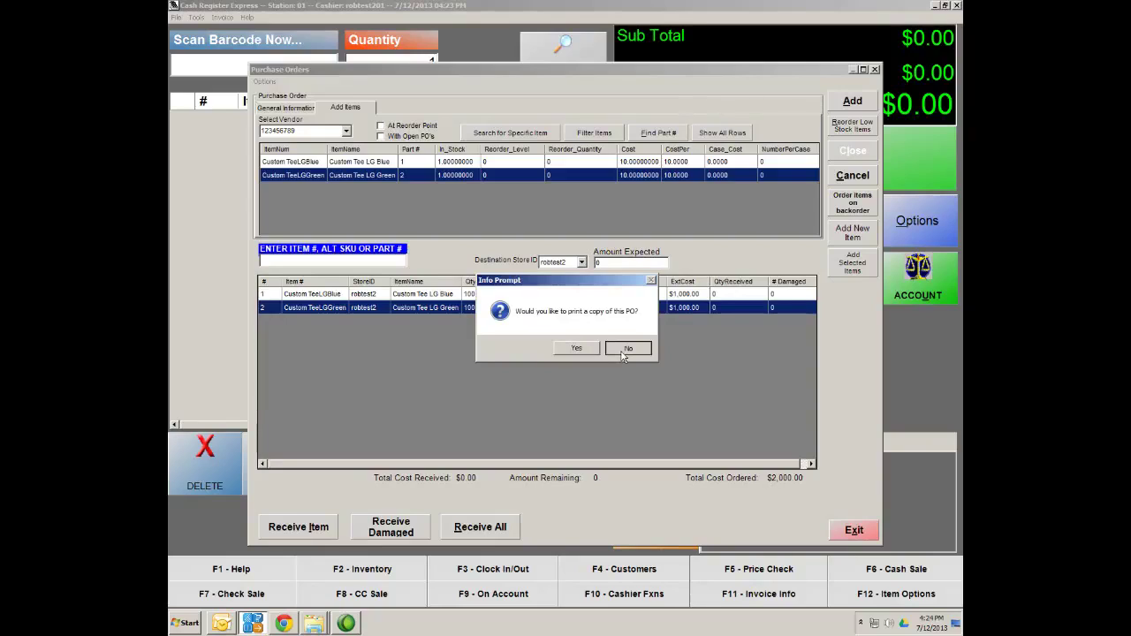
# Skip printing, open PO 6, and receive 100 units of line 1, Custom Tee LG Blue
pyautogui.click(625, 349)
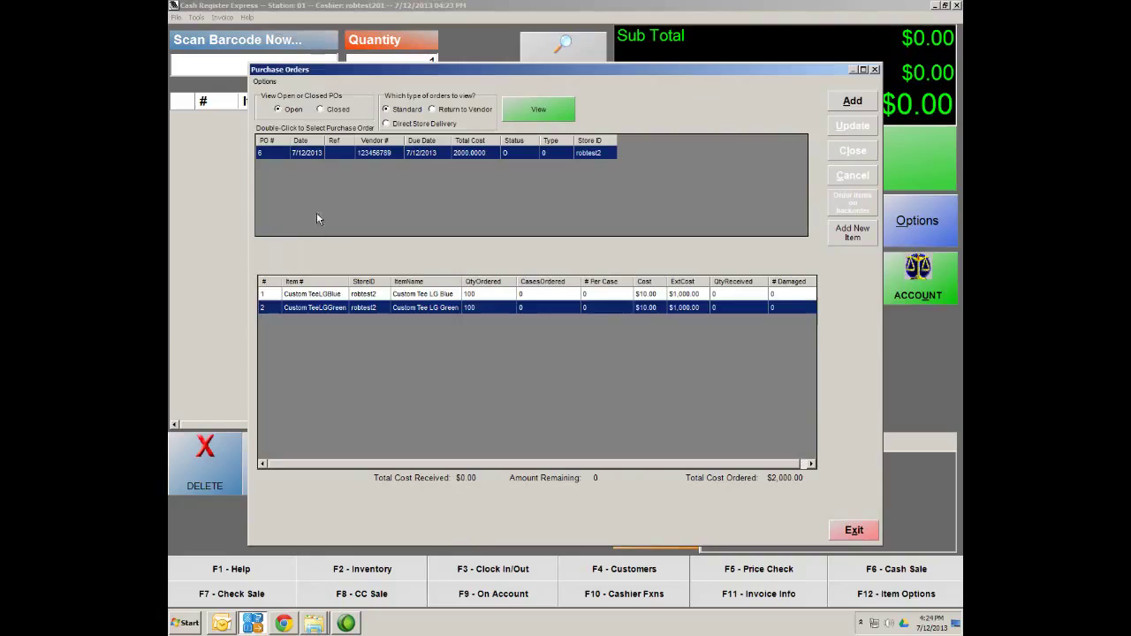
pyautogui.doubleClick(275, 154)
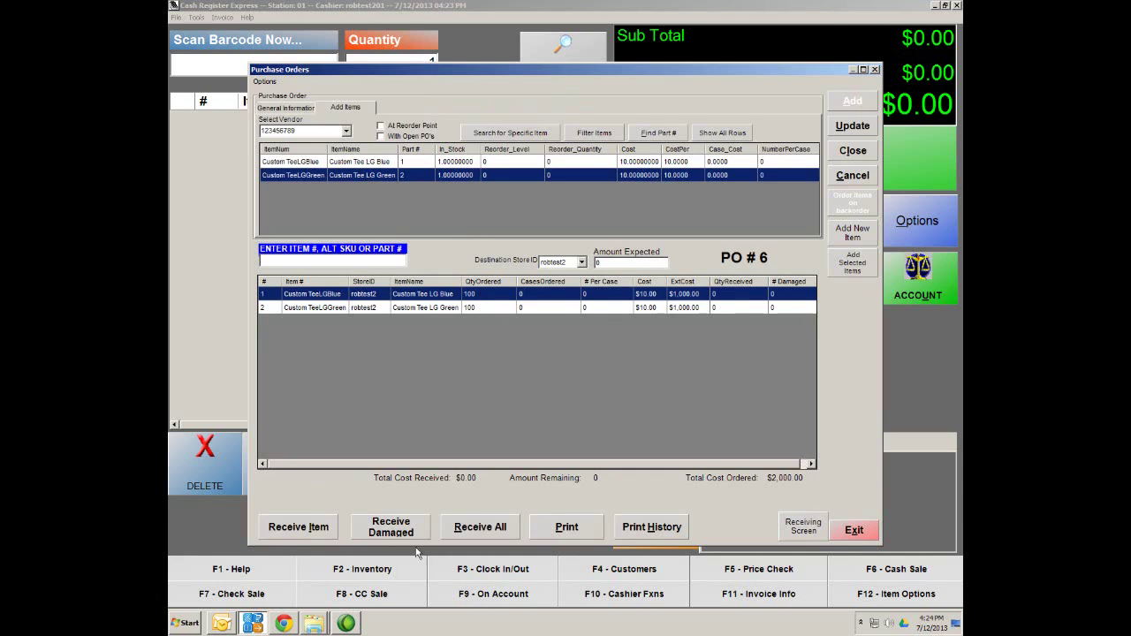
pyautogui.click(306, 528)
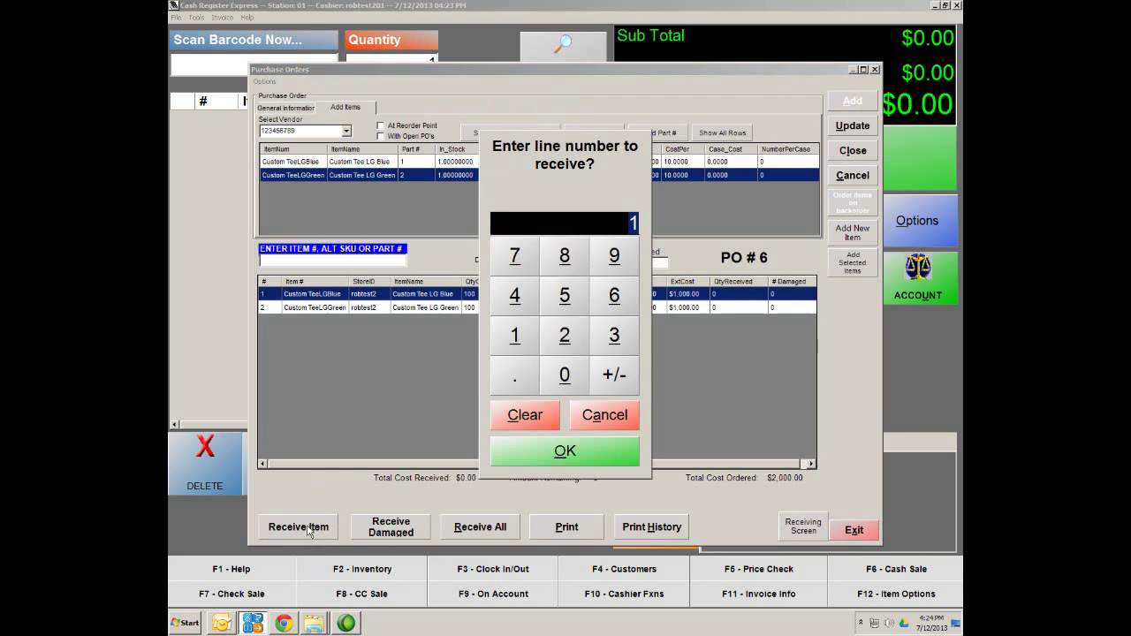
pyautogui.click(560, 453)
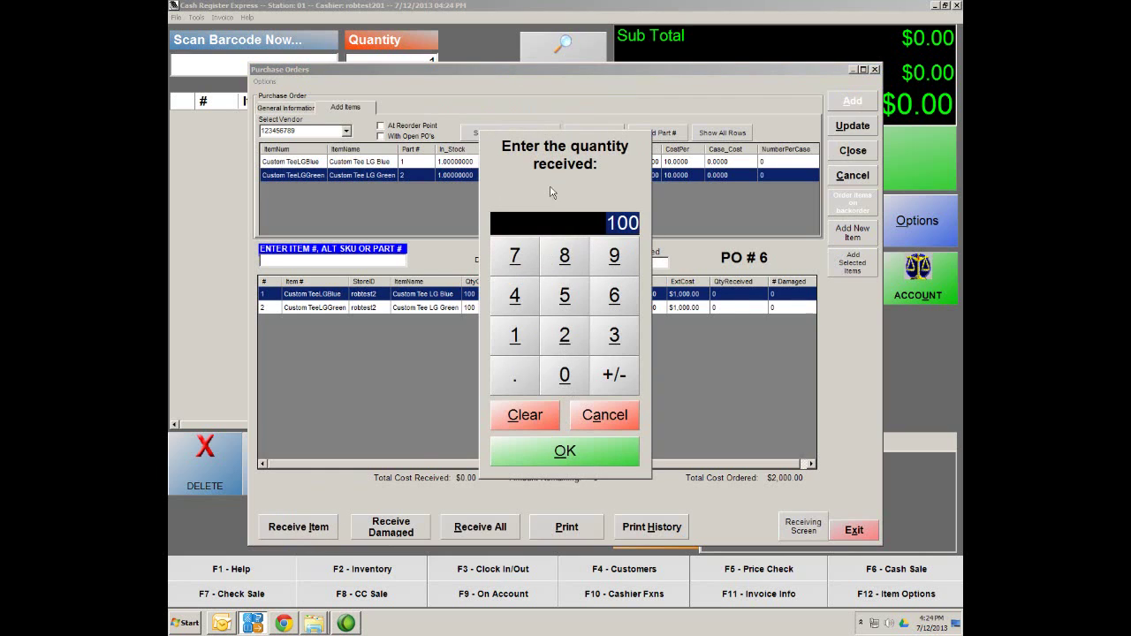
pyautogui.click(575, 460)
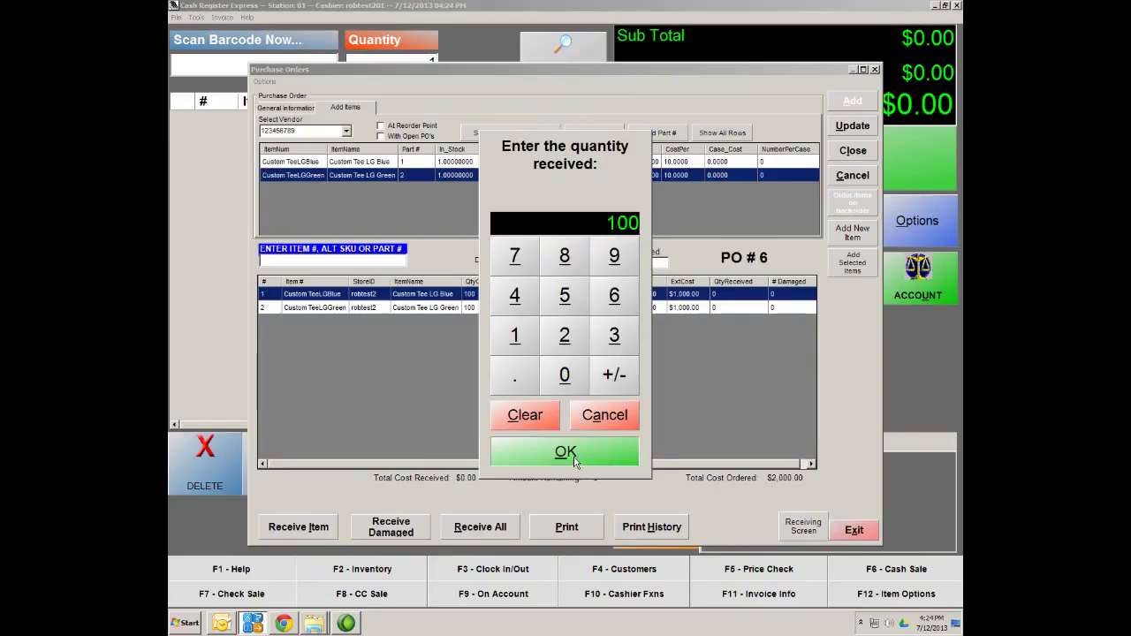
# Receive 100 units of line 2, Custom Tee LG Green, then update and confirm the save
pyautogui.click(308, 527)
pyautogui.click(560, 343)
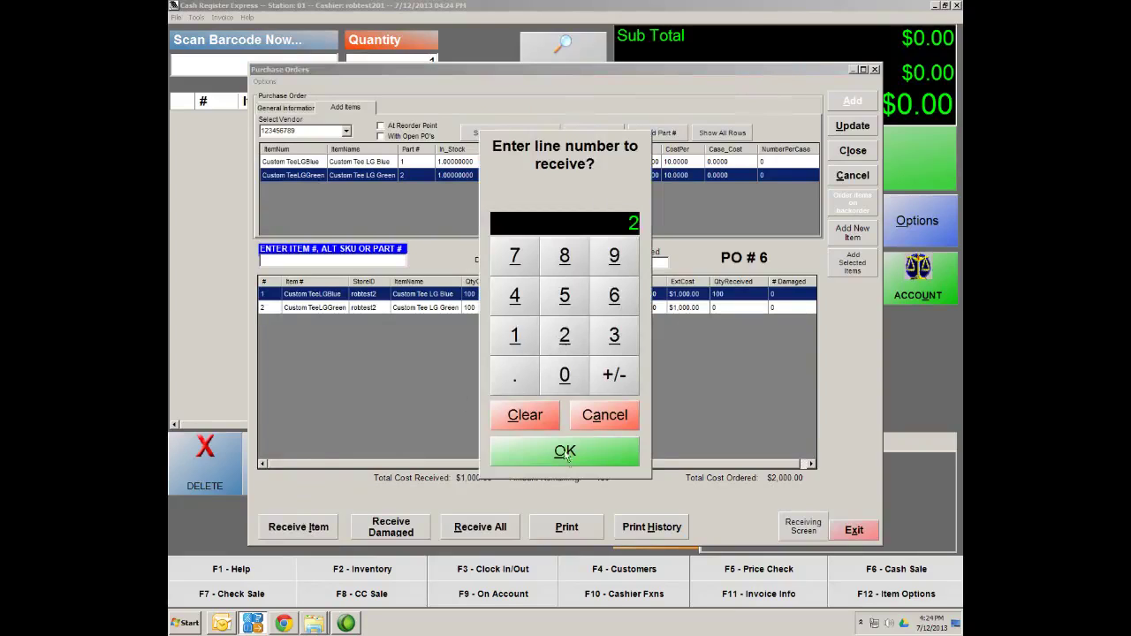
pyautogui.click(566, 452)
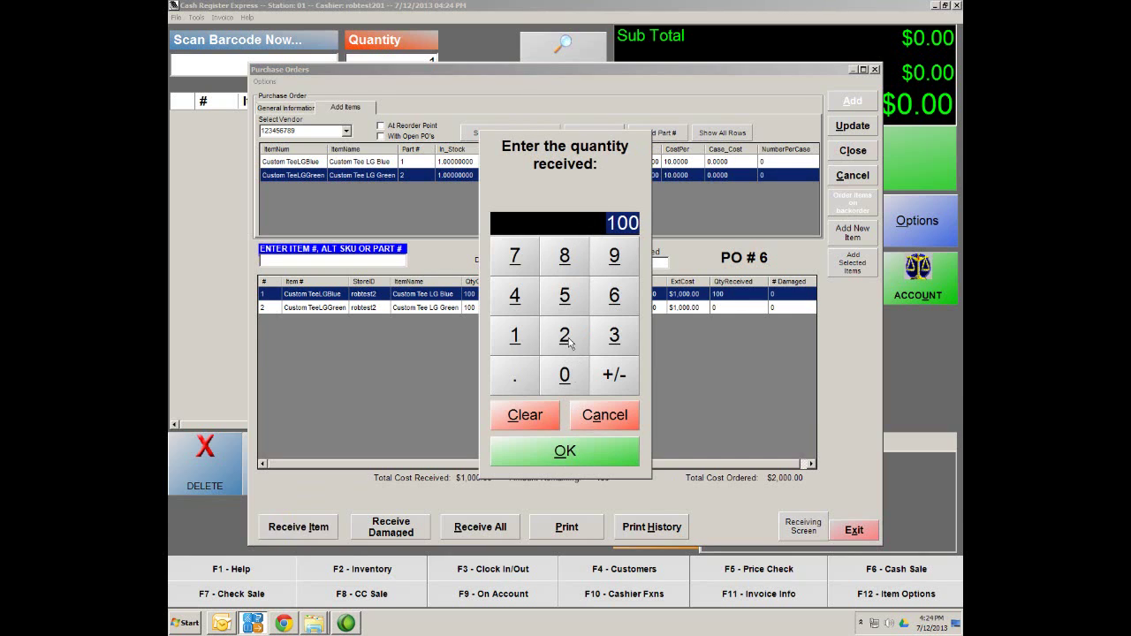
pyautogui.click(566, 454)
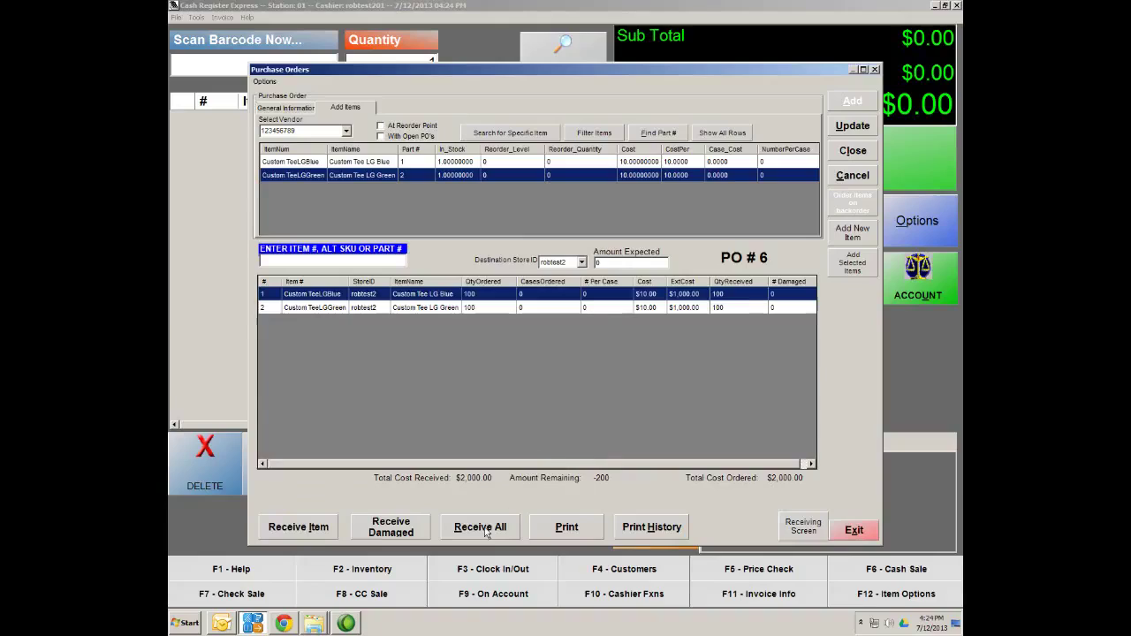
pyautogui.click(854, 126)
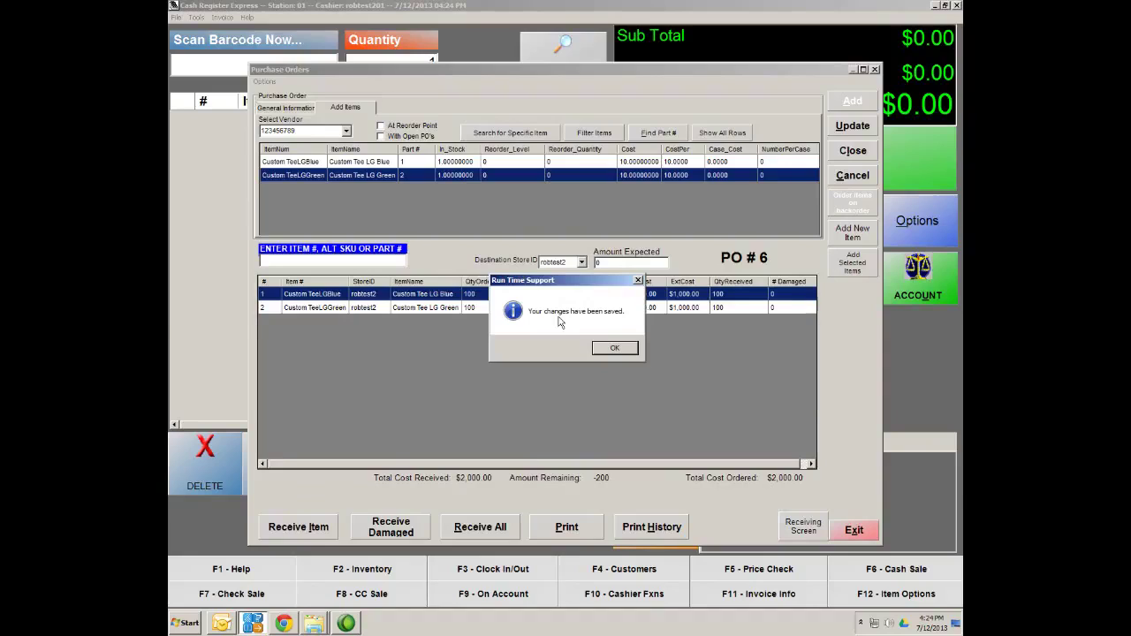
pyautogui.click(617, 349)
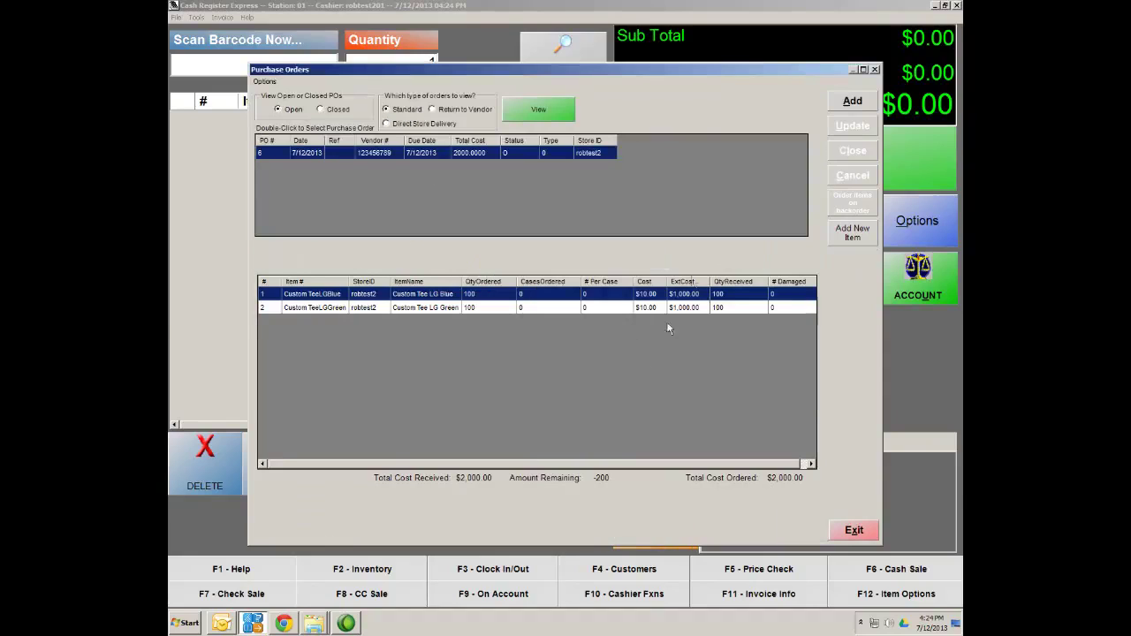
# Open PO #6 and permanently close it, confirming with Yes
pyautogui.doubleClick(341, 158)
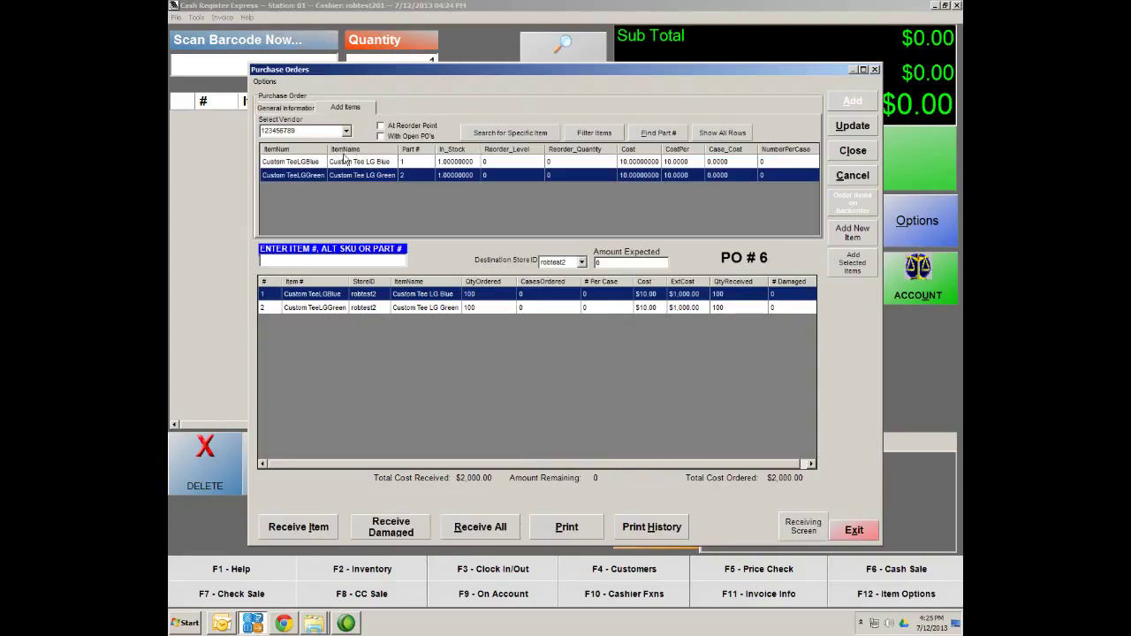
pyautogui.click(843, 152)
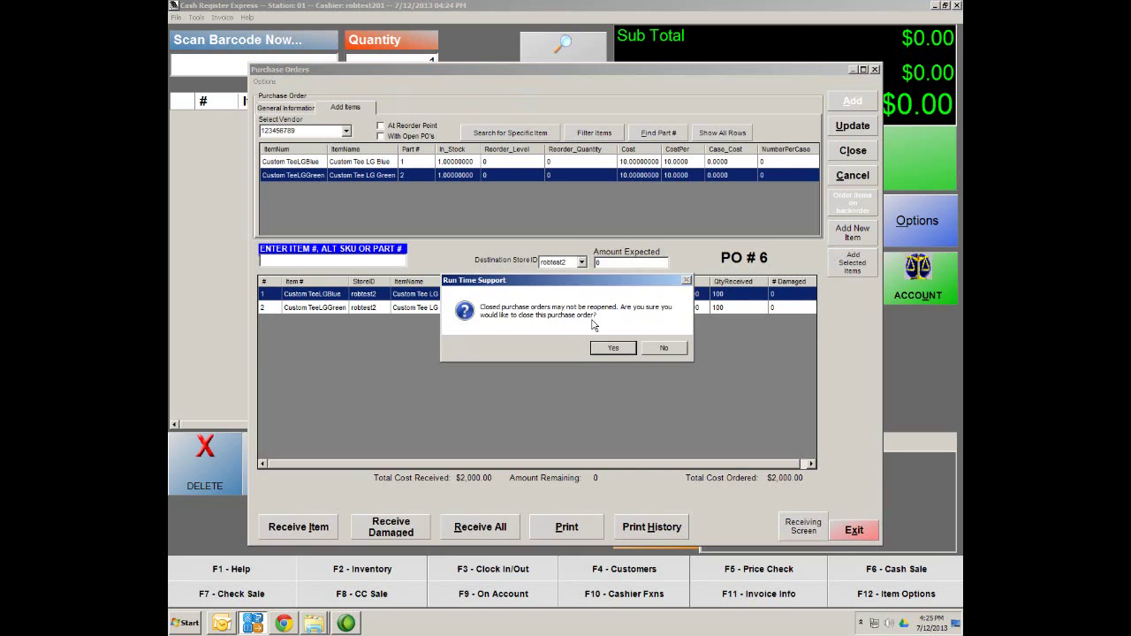
pyautogui.click(614, 350)
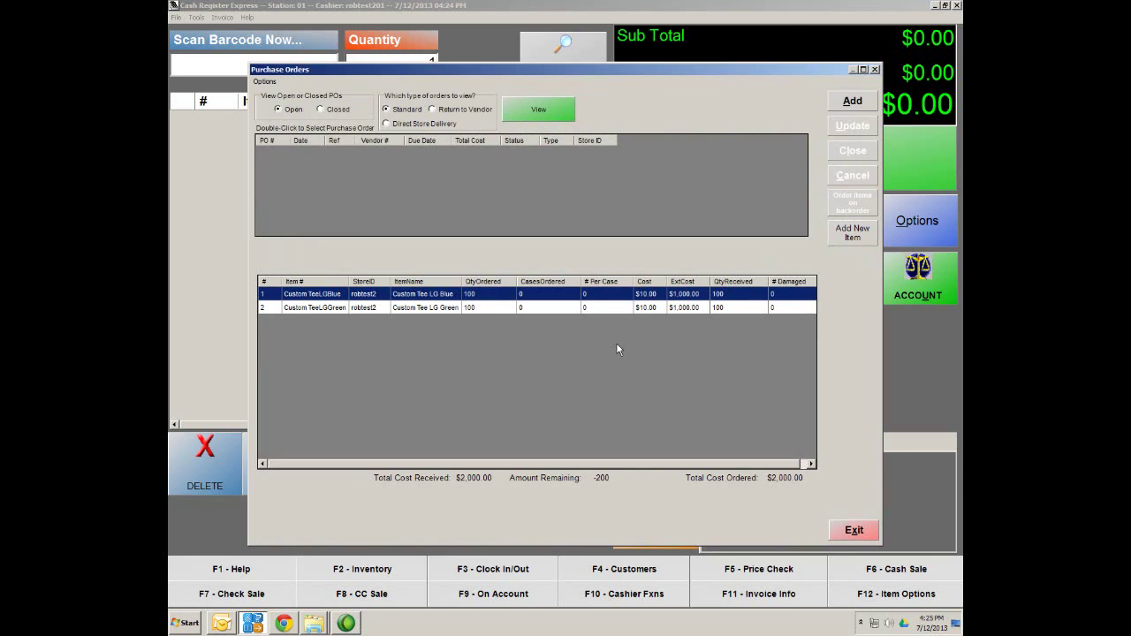
# Look up Tee Shirt department items, confirming LG Blue and LG Green at 101 each, then exit
pyautogui.click(853, 535)
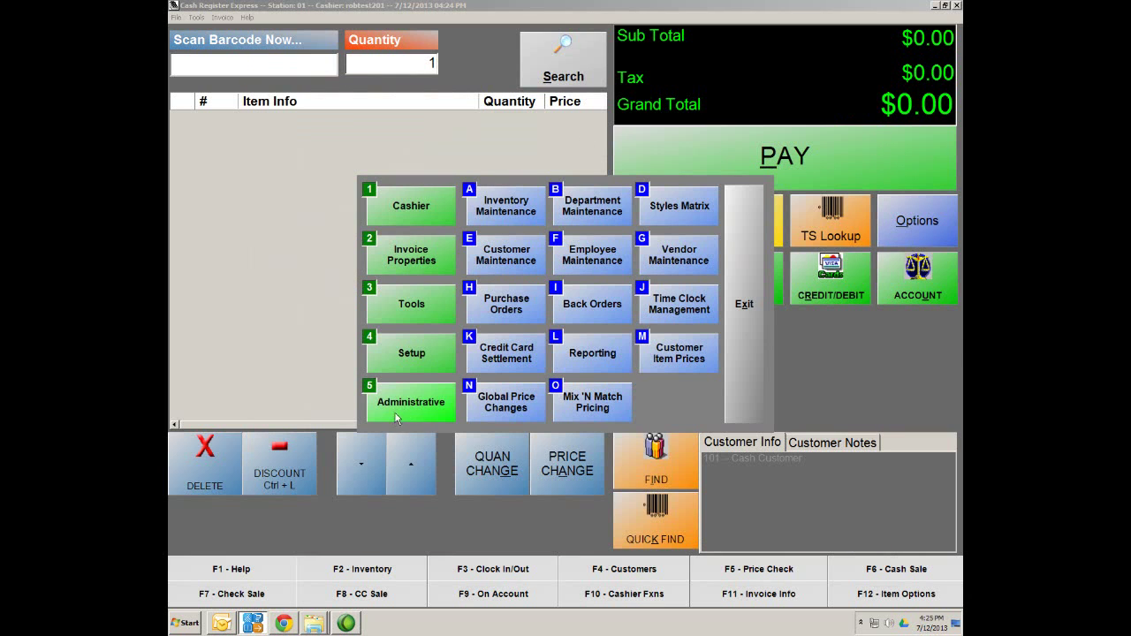
pyautogui.click(499, 212)
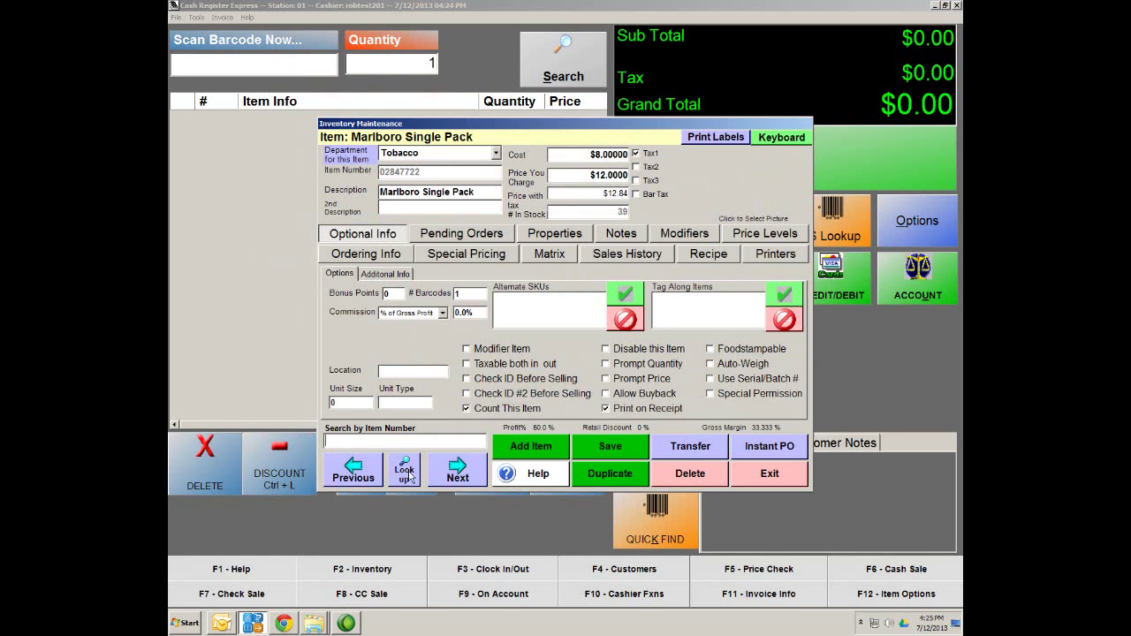
pyautogui.click(408, 476)
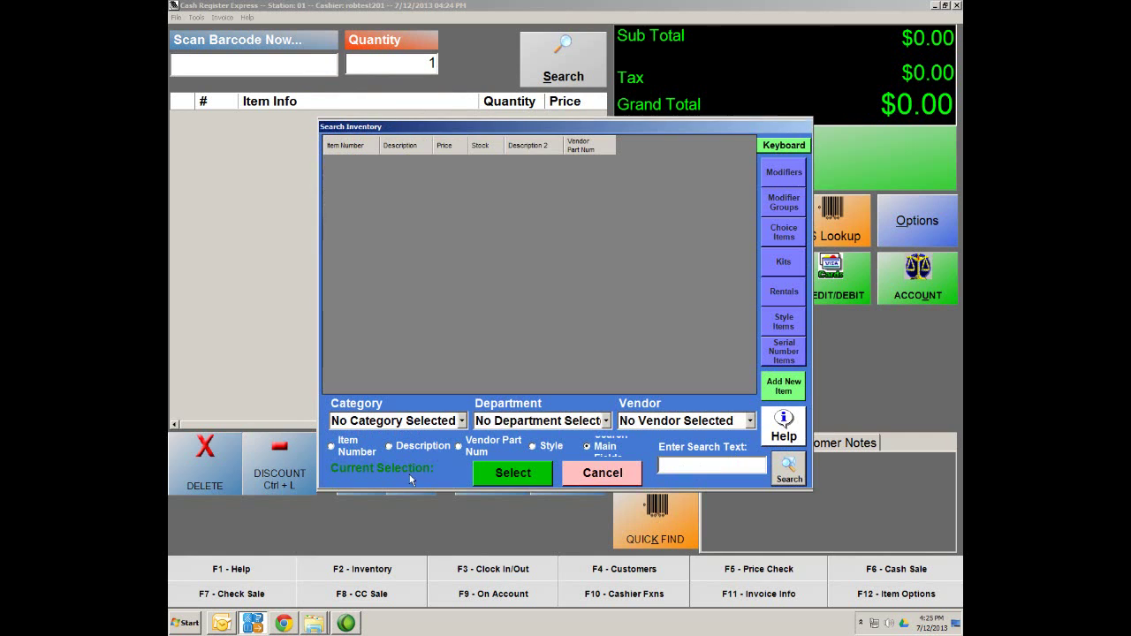
pyautogui.click(606, 421)
pyautogui.click(496, 563)
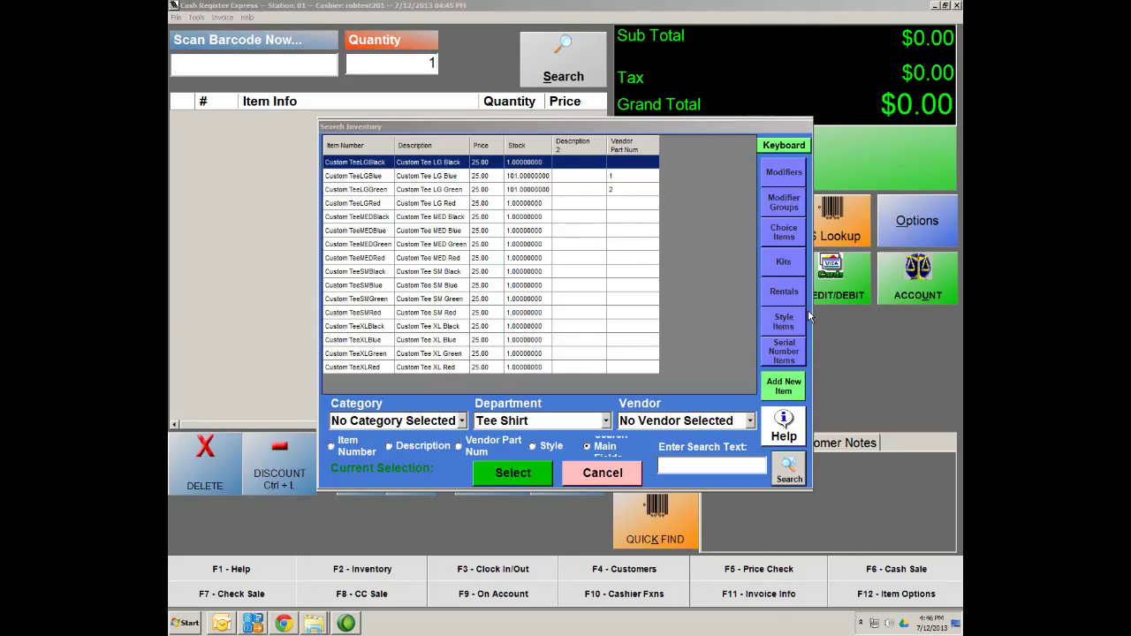
pyautogui.click(637, 476)
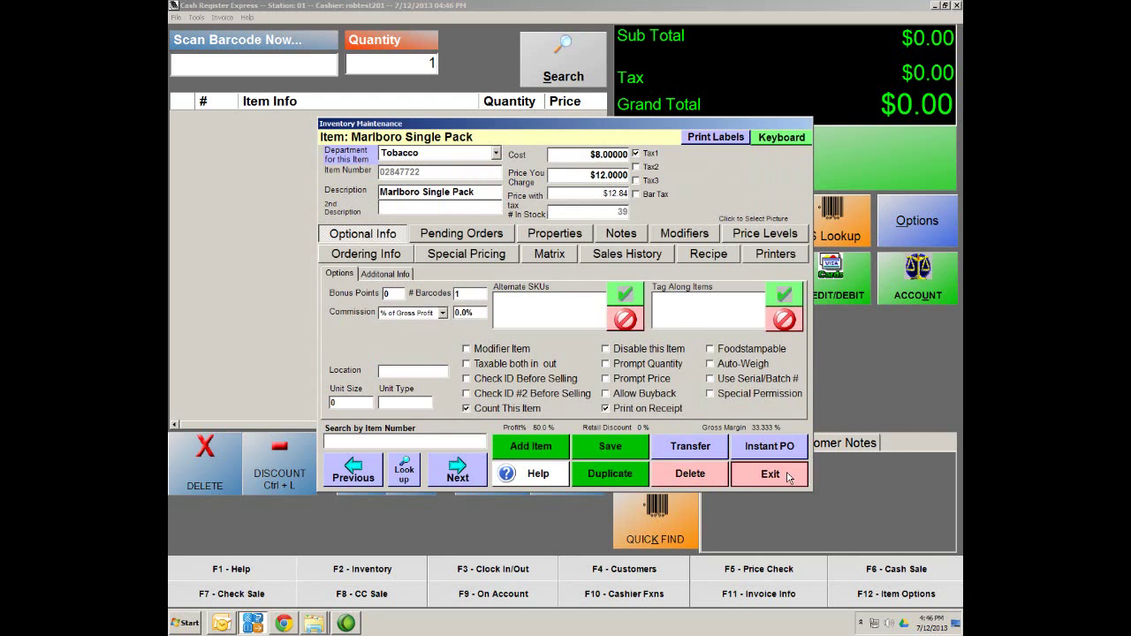
pyautogui.click(770, 474)
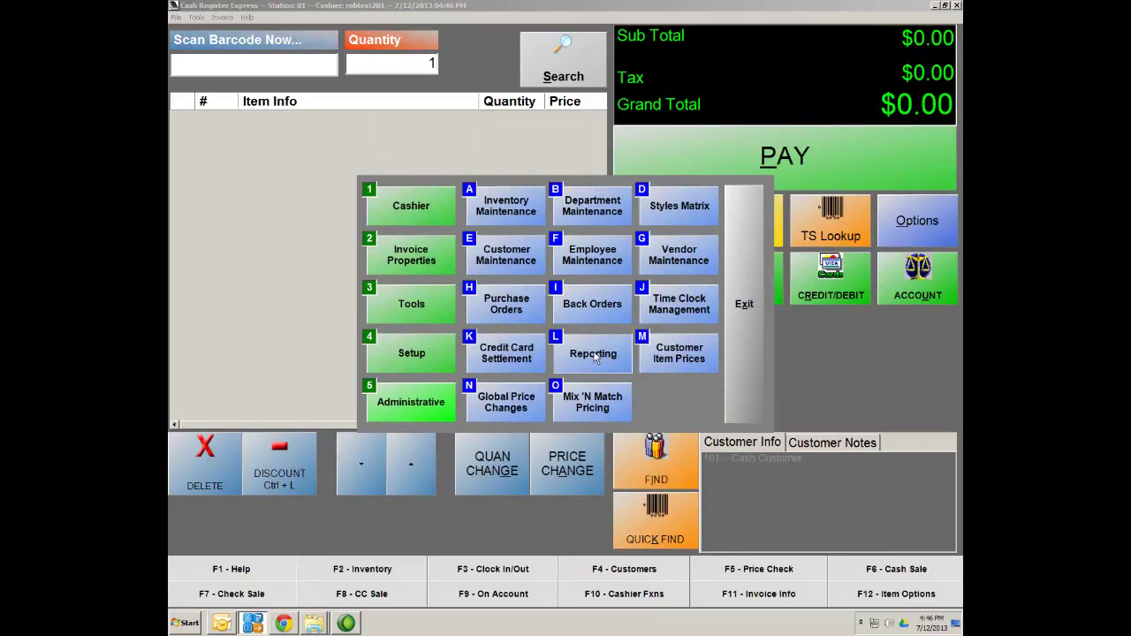
# Display the Inventory List Alphabetical report from the Reporting screen's Inventory category
pyautogui.click(593, 355)
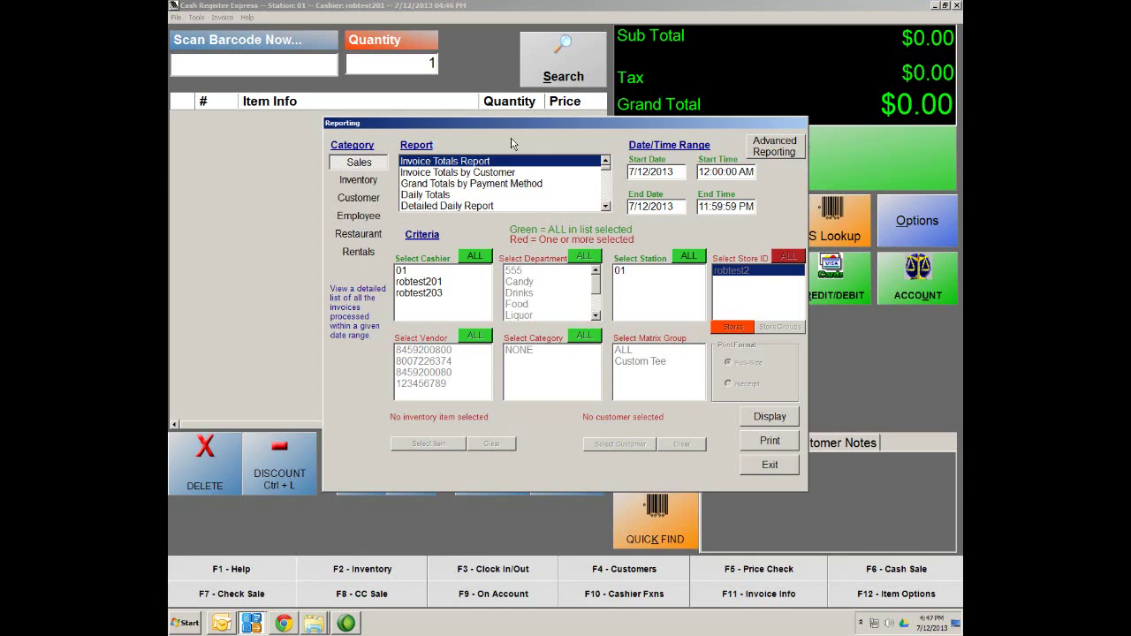
pyautogui.moveTo(557, 125); pyautogui.dragTo(523, 106)
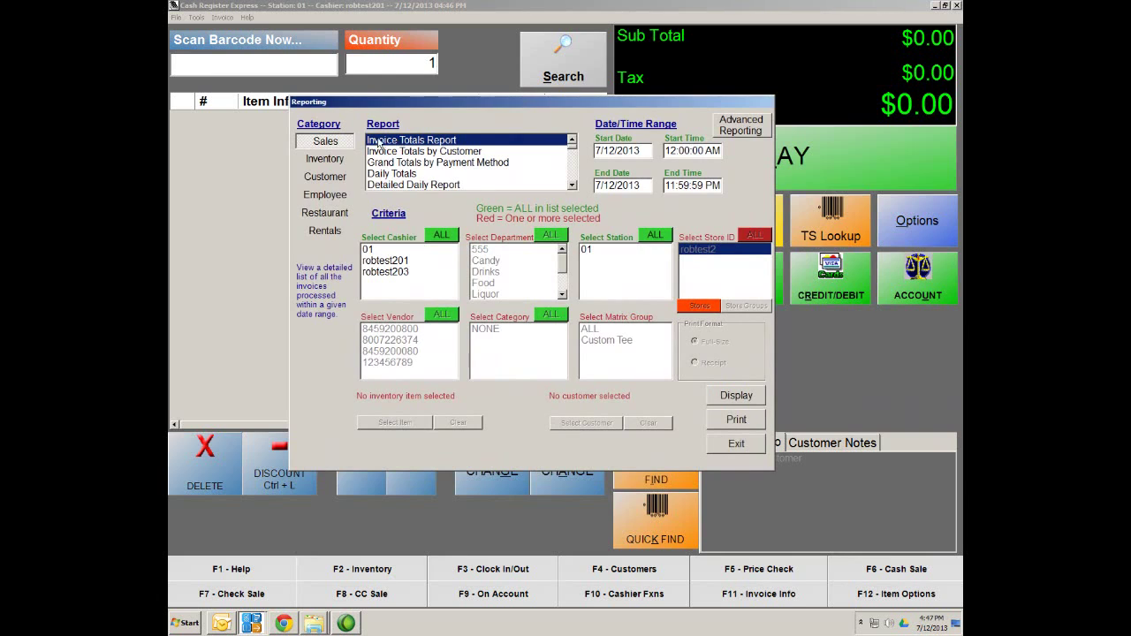
pyautogui.click(318, 159)
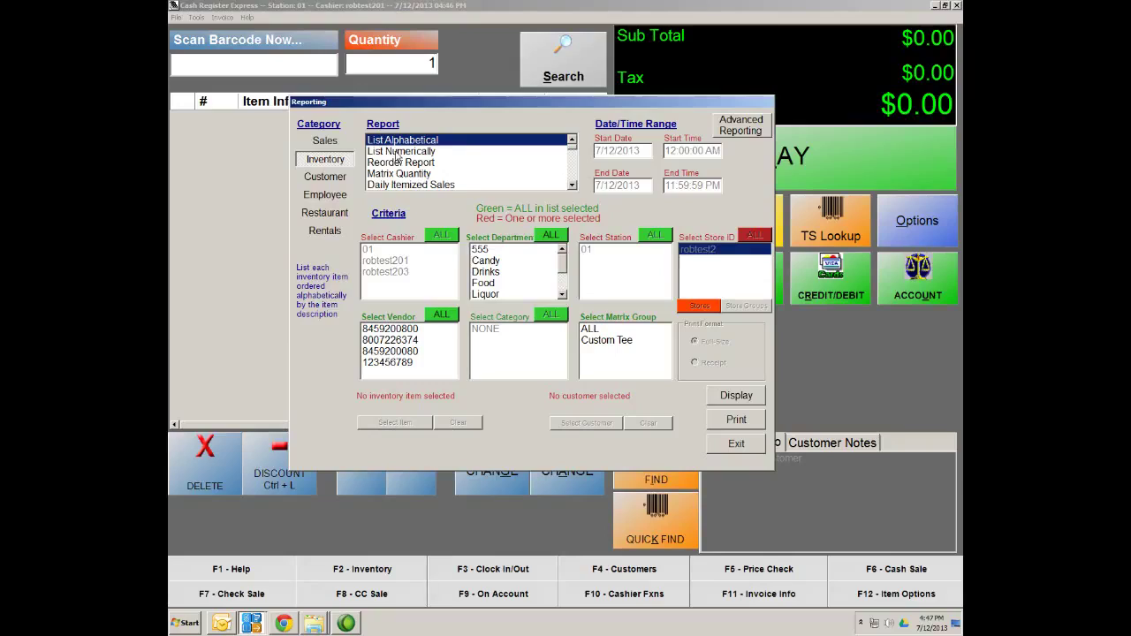
pyautogui.click(737, 397)
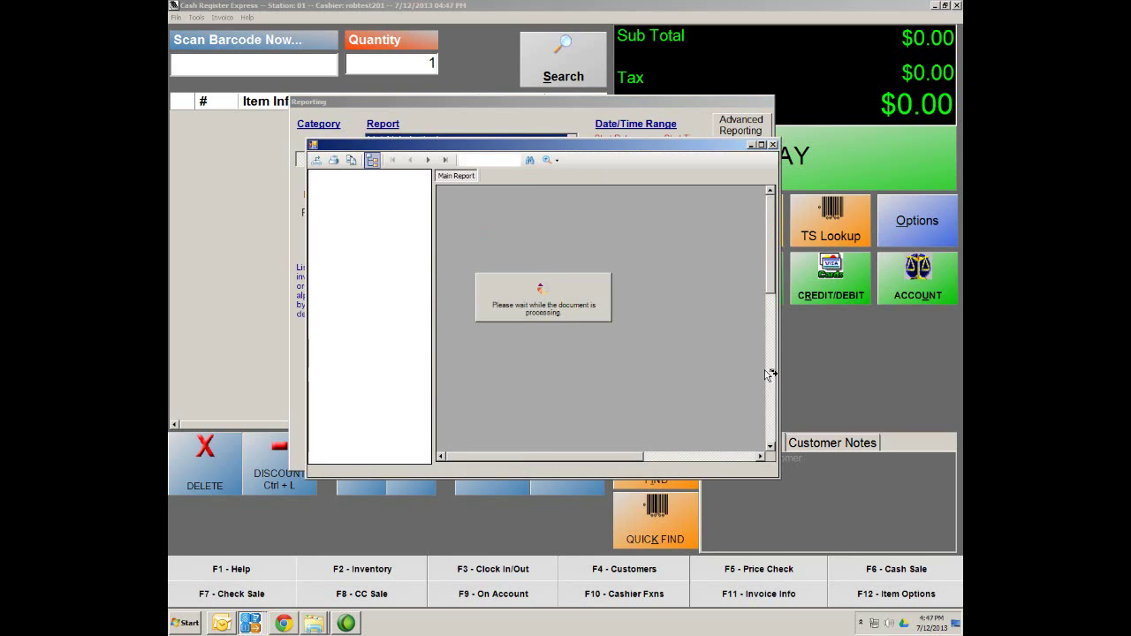
# Maximize the report and review its last page showing total inventory value 104229.50
pyautogui.click(761, 144)
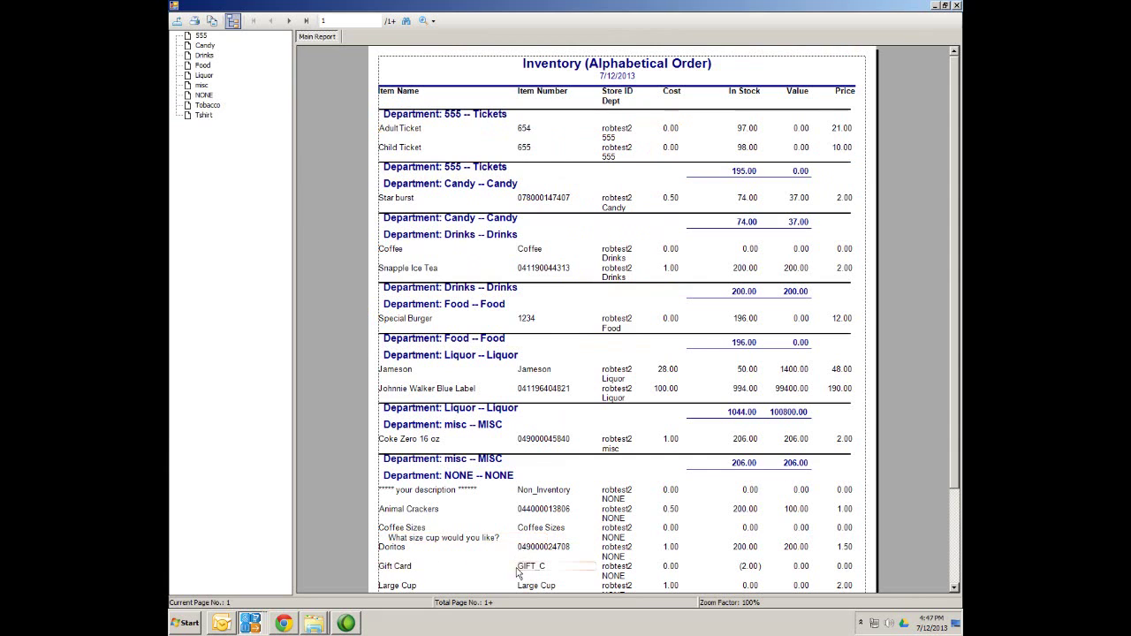
pyautogui.click(306, 21)
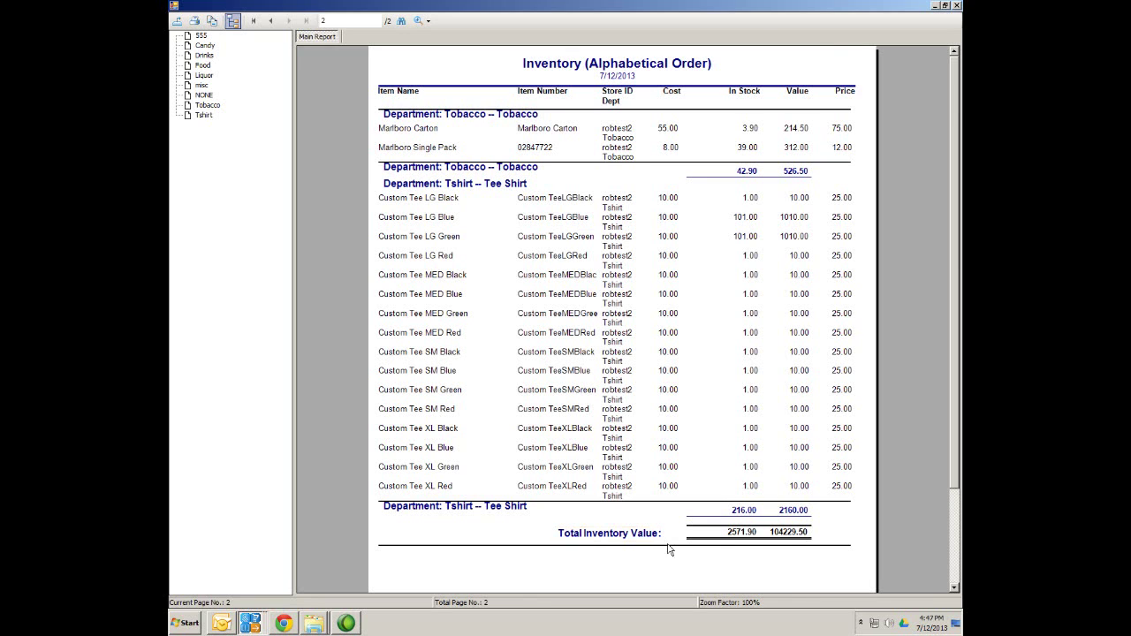
pyautogui.moveTo(958, 411); pyautogui.dragTo(957, 451)
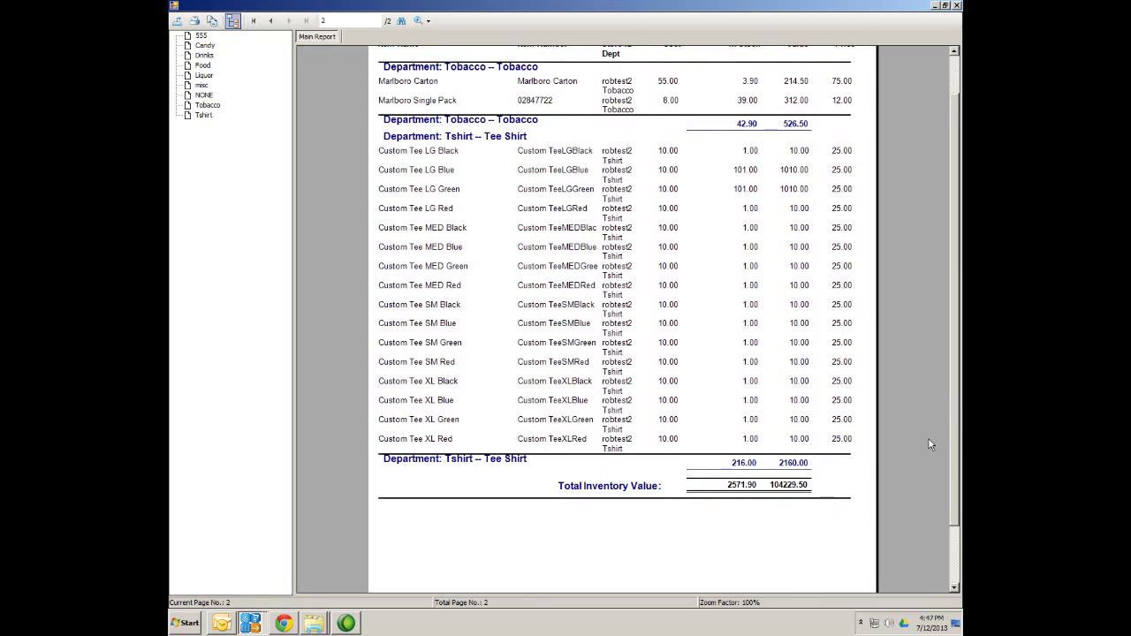
pyautogui.scroll(2, 956, 457)
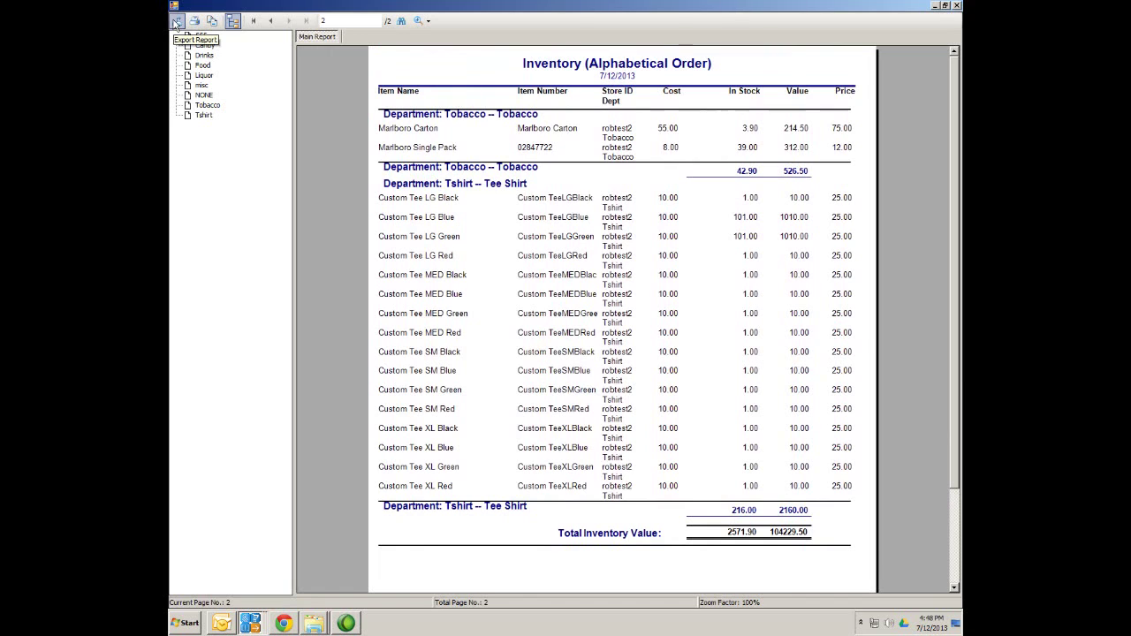
# Cancel the report export, close the viewer, and select the Reorder Report
pyautogui.click(176, 22)
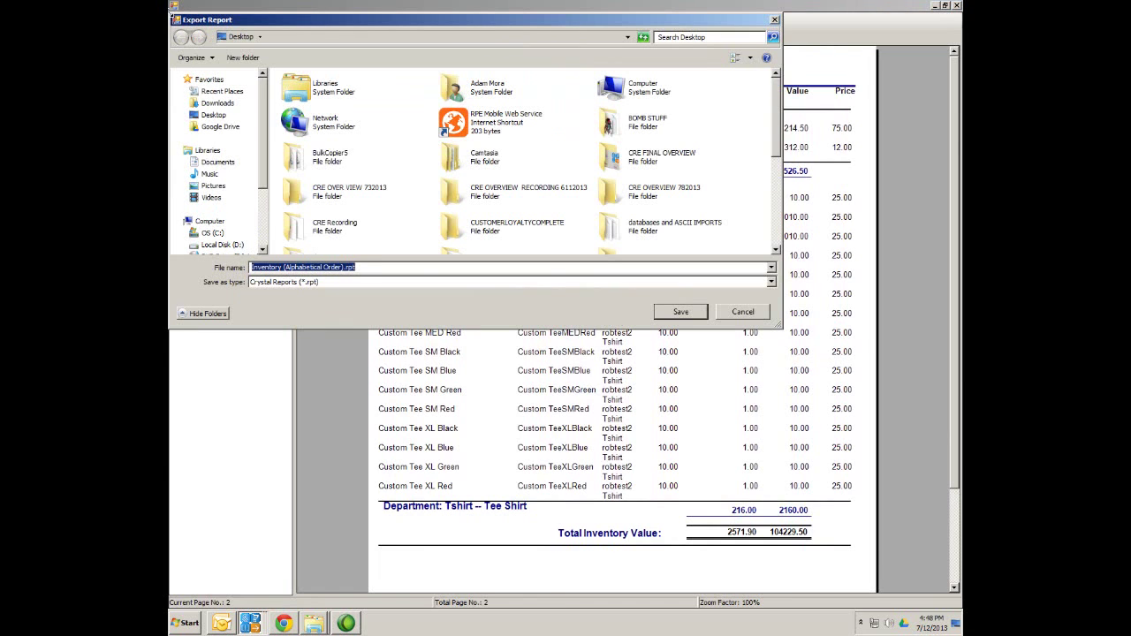
pyautogui.click(770, 283)
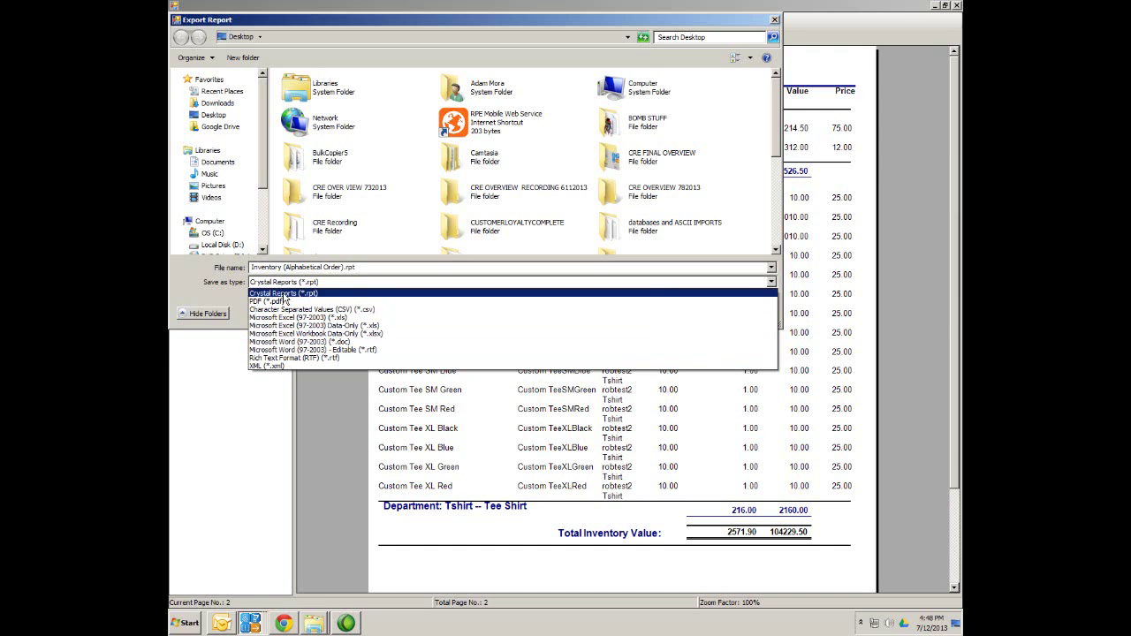
pyautogui.click(774, 21)
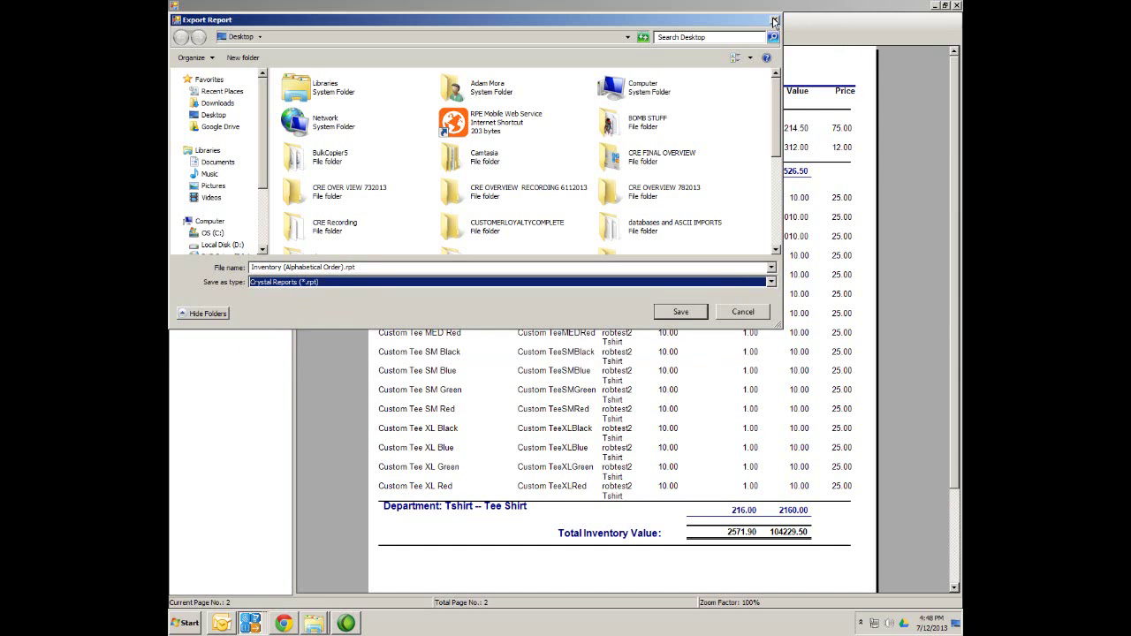
pyautogui.click(774, 21)
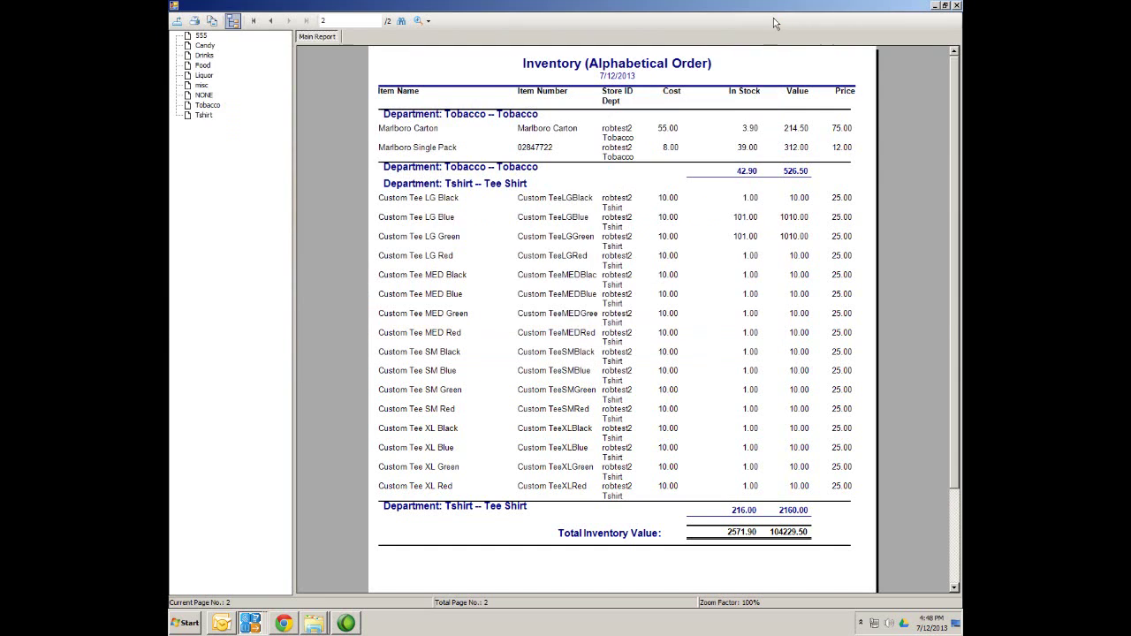
pyautogui.click(956, 6)
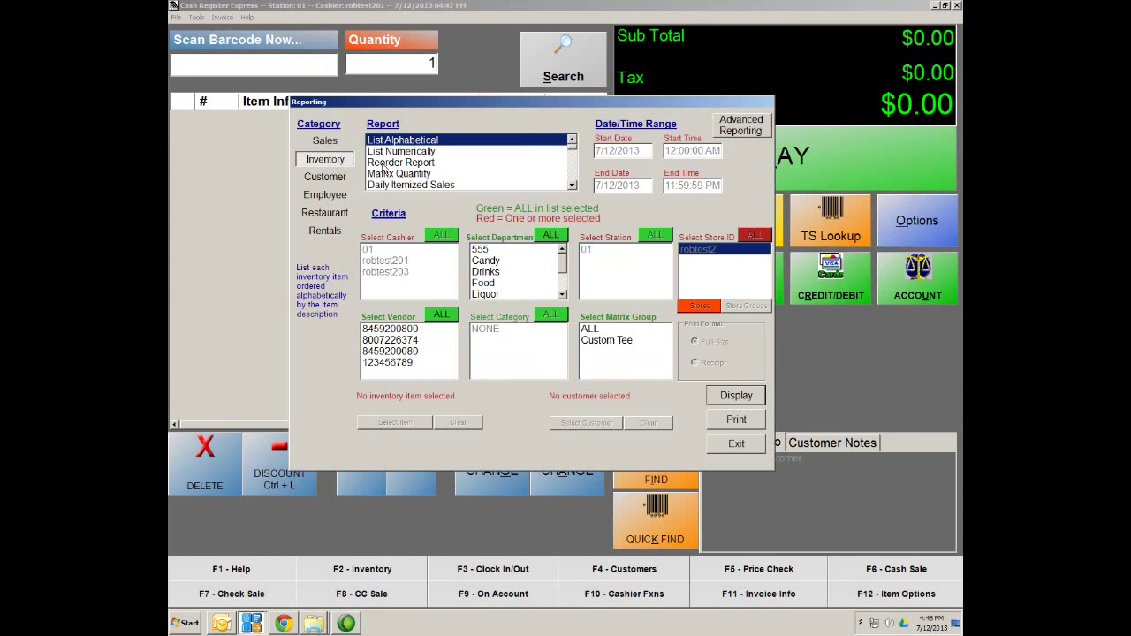
pyautogui.click(385, 162)
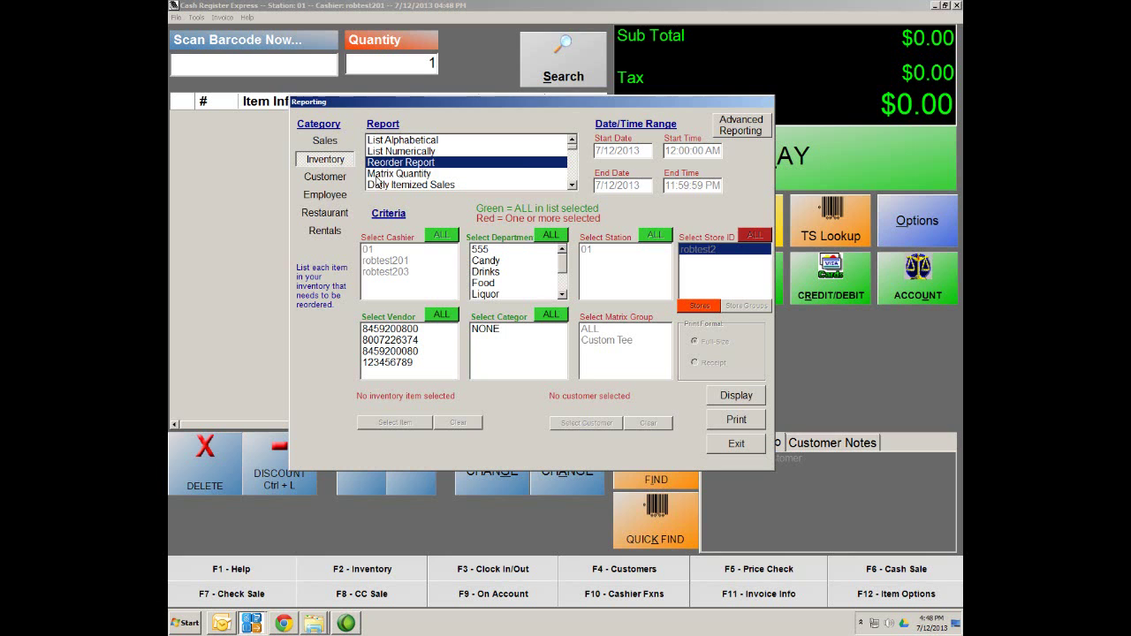
# Try the Matrix Quantity report, then select the Items by Department report
pyautogui.click(378, 177)
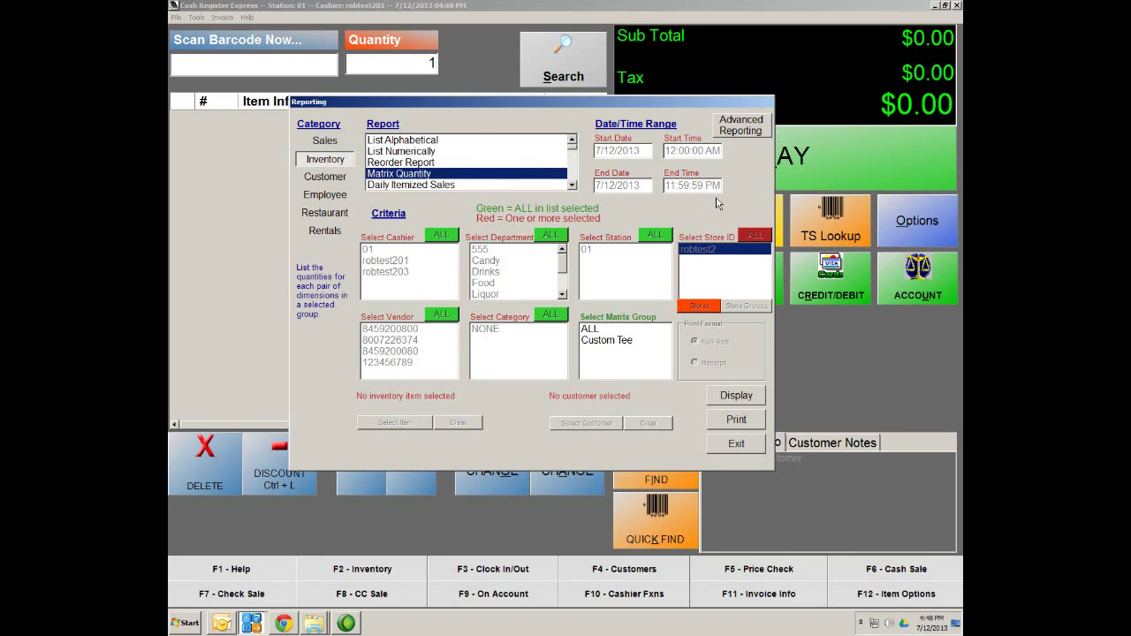
pyautogui.moveTo(671, 113); pyautogui.dragTo(698, 111)
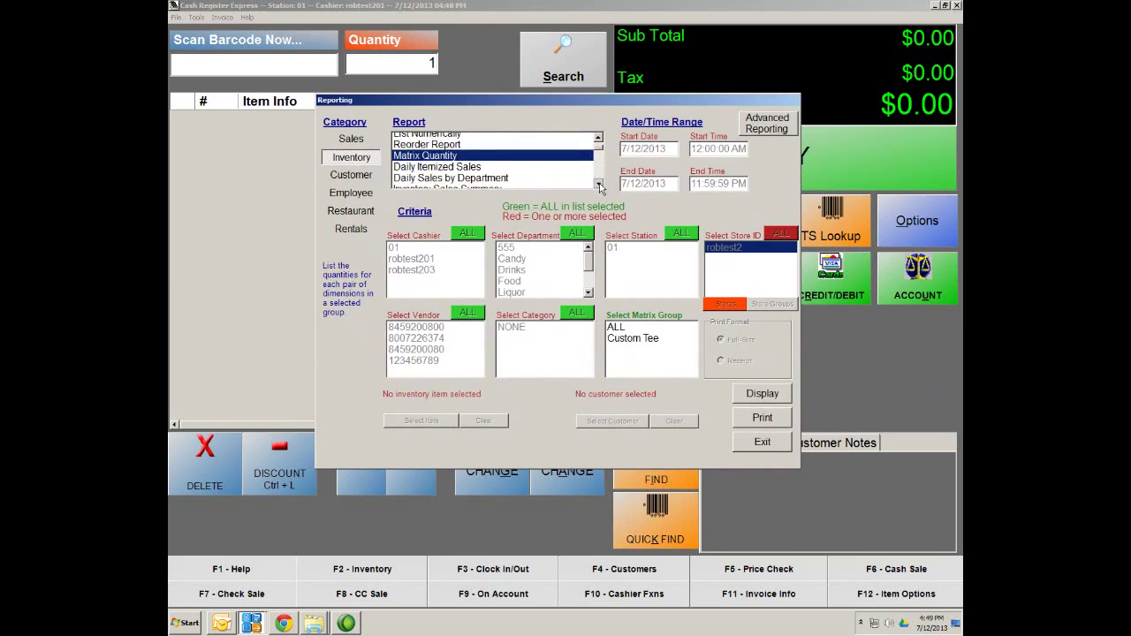
pyautogui.scroll(-4, 600, 185)
pyautogui.scroll(-2, 602, 154)
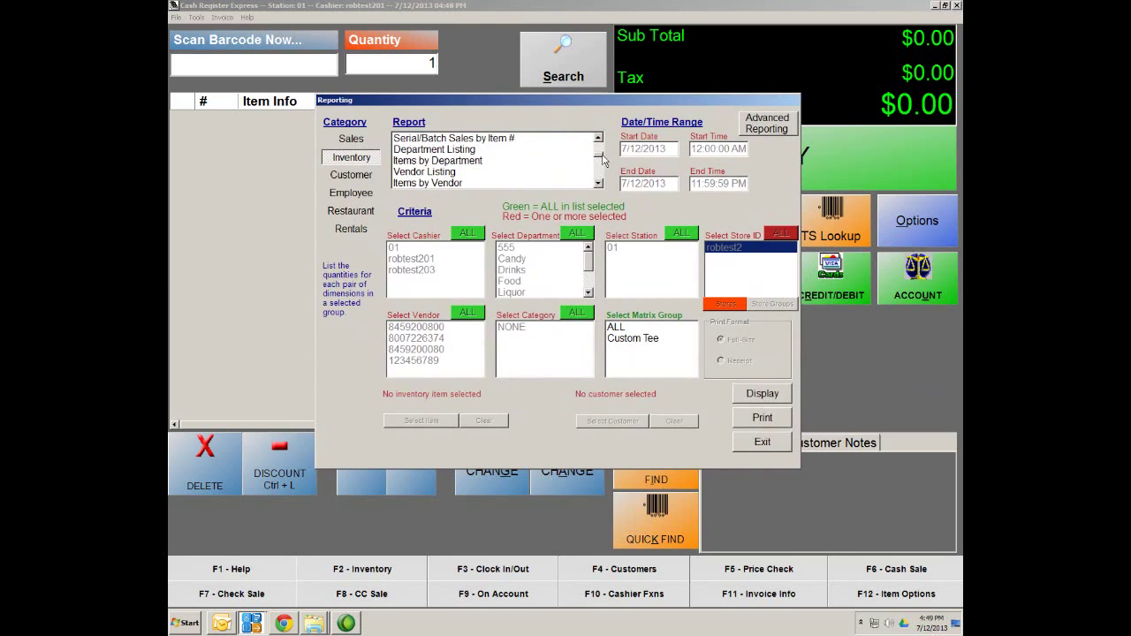
pyautogui.click(430, 161)
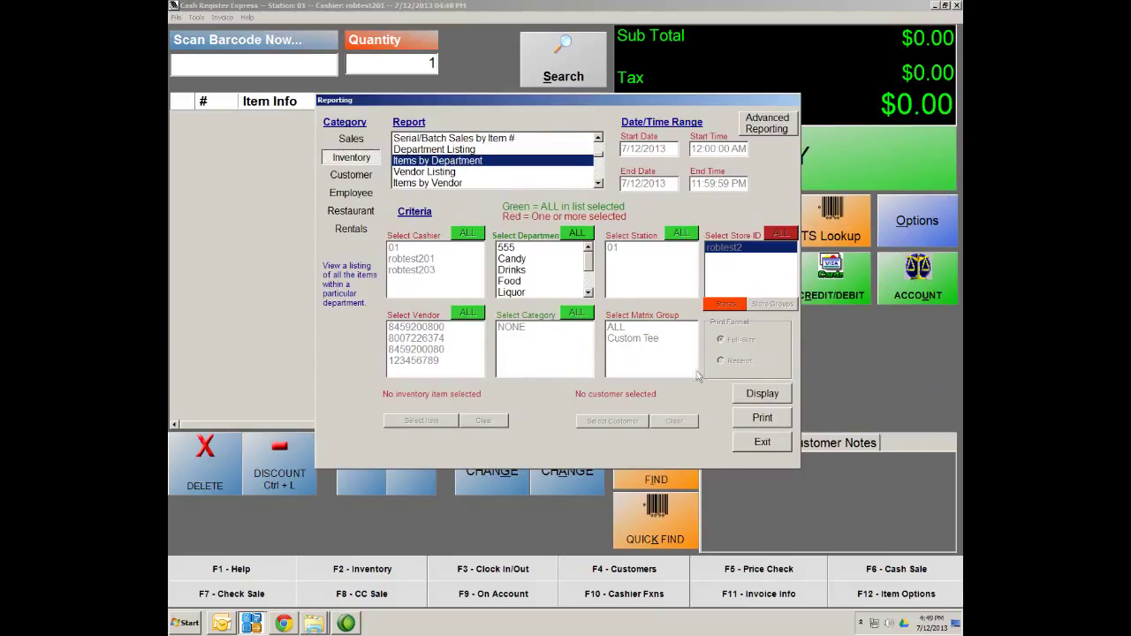
# Toggle the Drinks, Food and Liquor department filters back off and select Vendor Listing
pyautogui.click(510, 270)
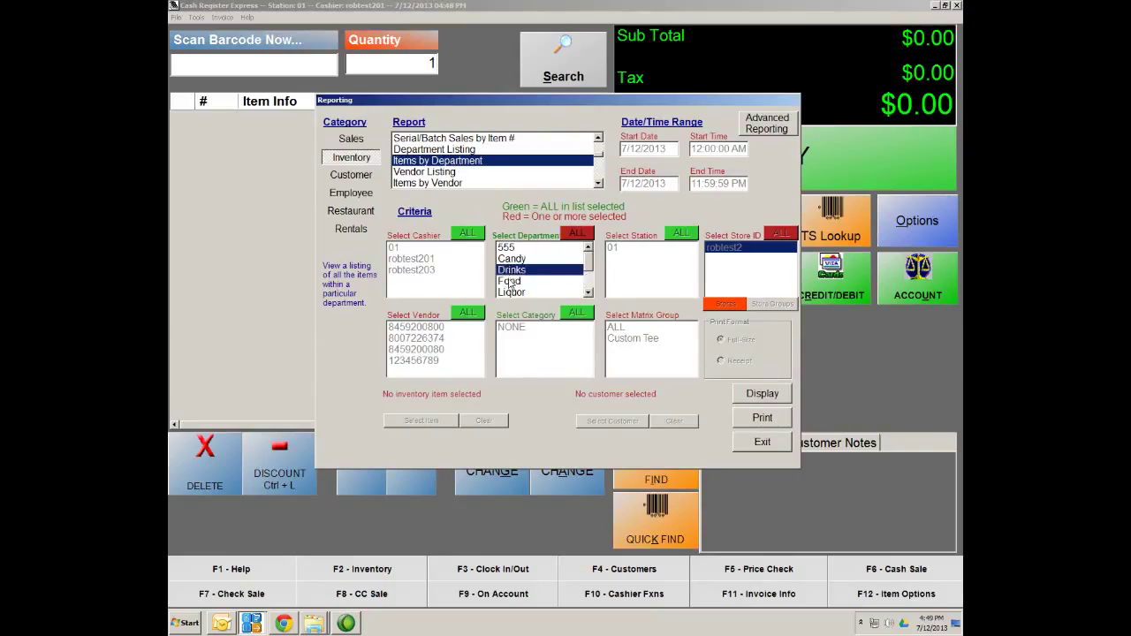
pyautogui.click(510, 281)
pyautogui.click(511, 291)
pyautogui.click(509, 281)
pyautogui.click(510, 269)
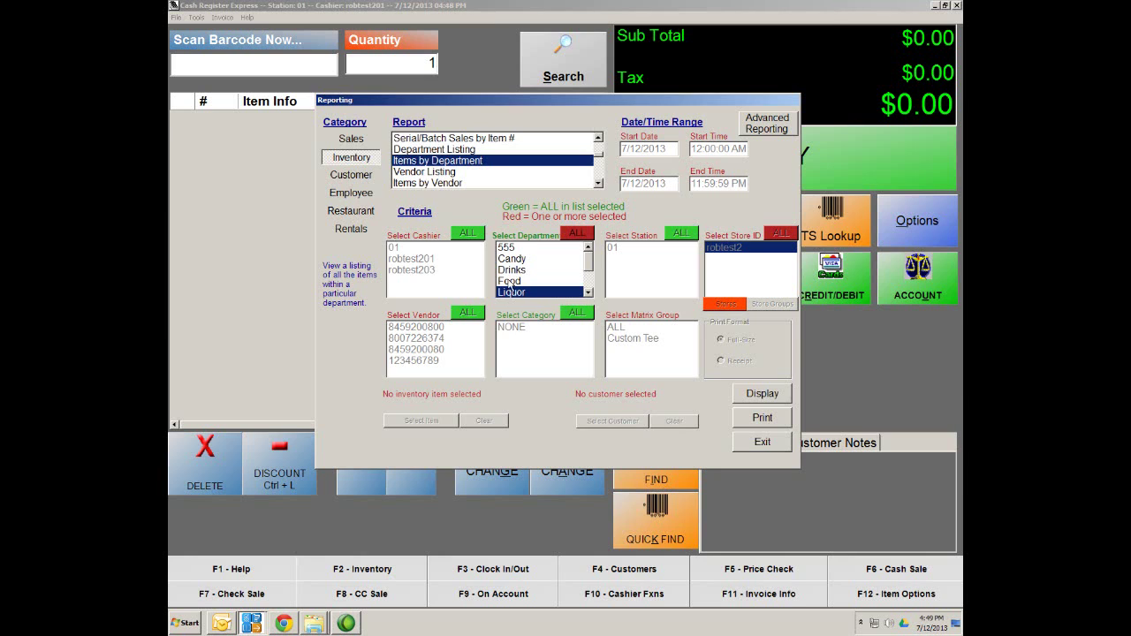
pyautogui.click(510, 291)
pyautogui.click(433, 174)
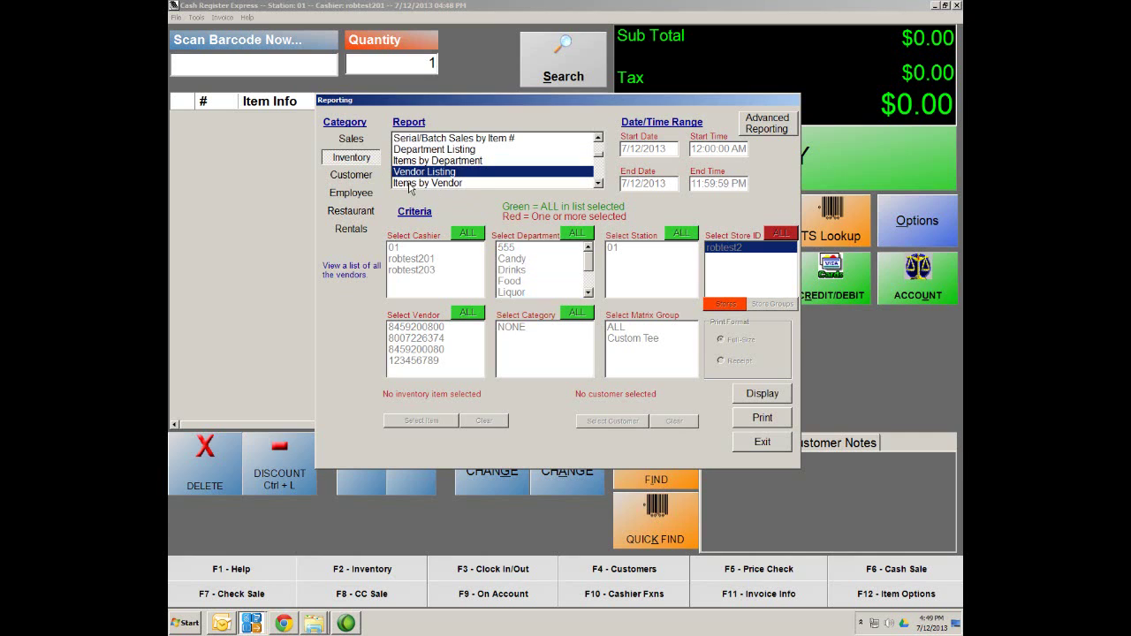
# Scroll the Inventory report list, try Specific Item Activity Report, then pick Transfer Statement
pyautogui.click(598, 183)
pyautogui.click(598, 184)
pyautogui.click(598, 184)
pyautogui.click(598, 183)
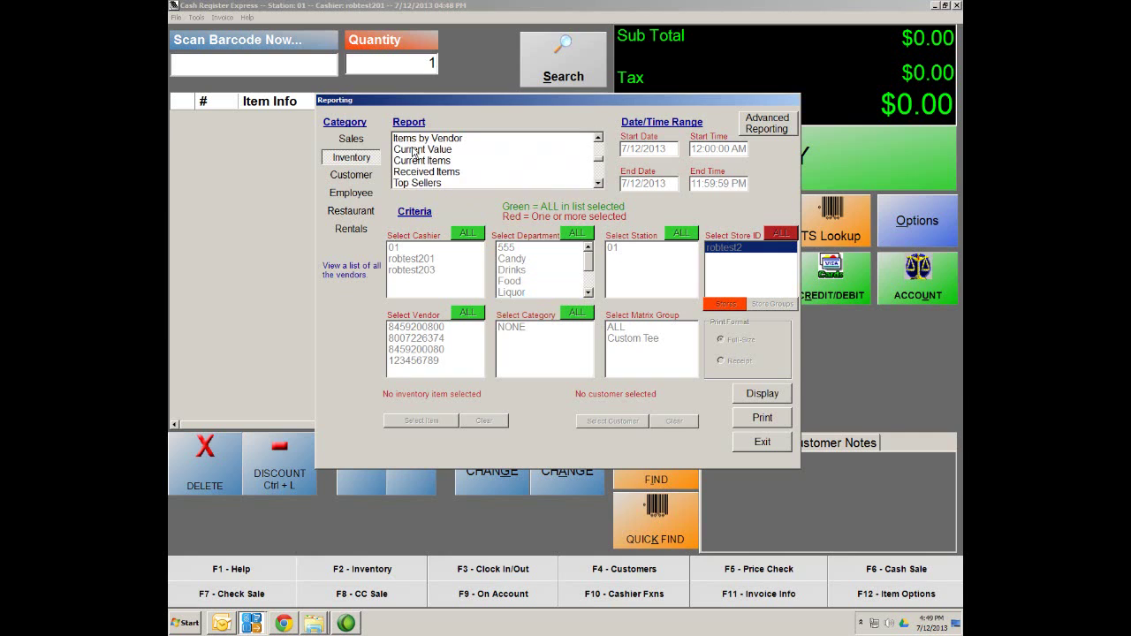
pyautogui.click(598, 184)
pyautogui.click(598, 184)
pyautogui.click(598, 183)
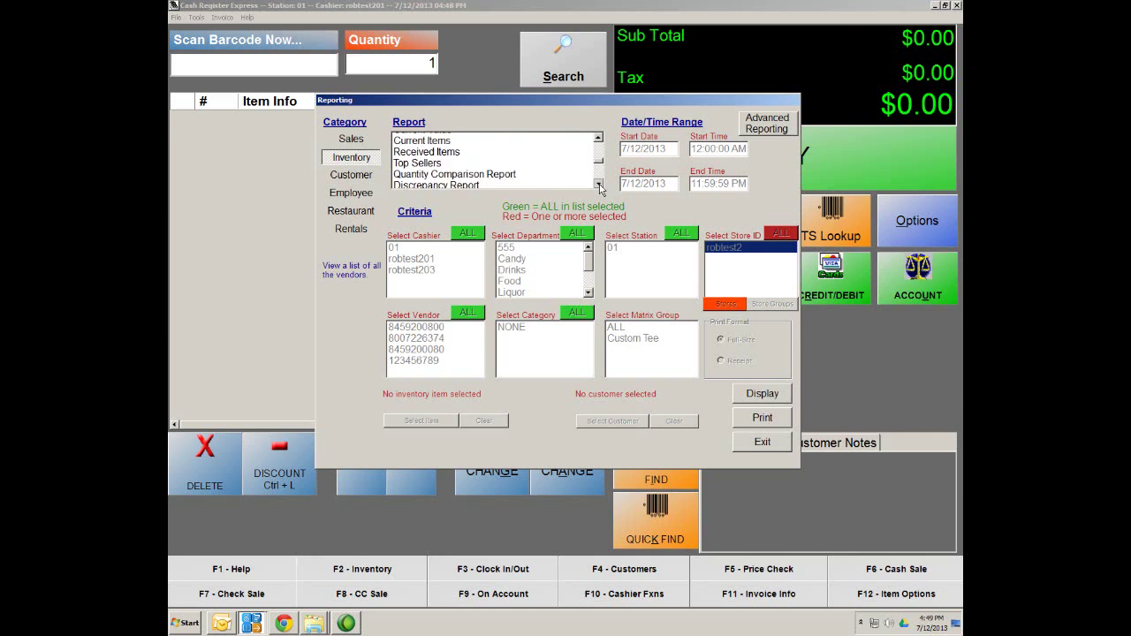
pyautogui.click(598, 184)
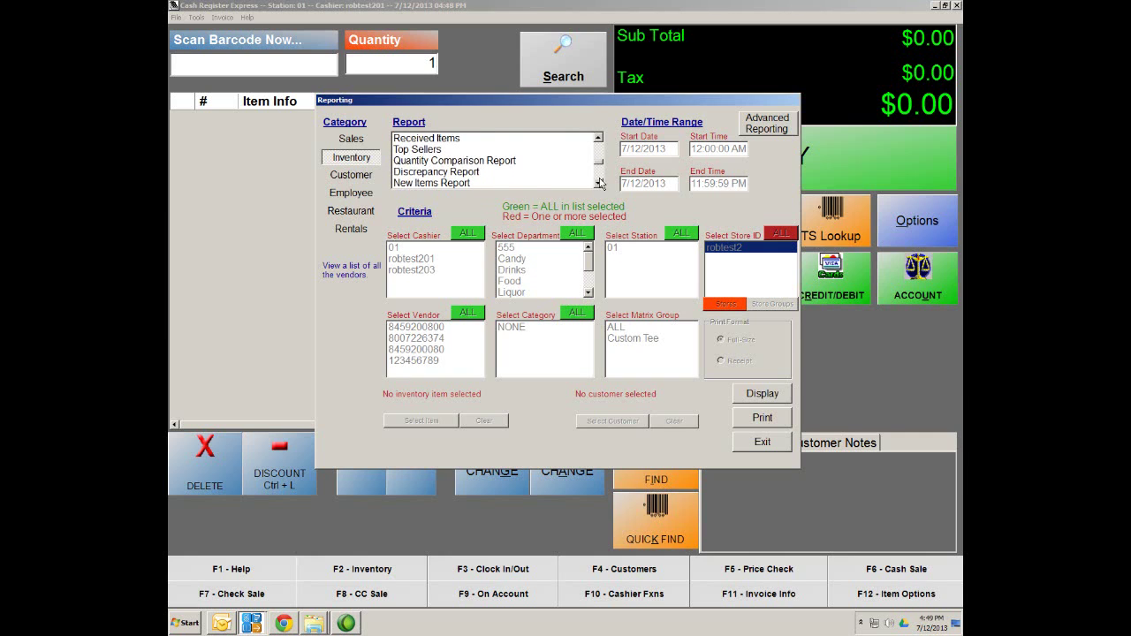
pyautogui.click(599, 185)
pyautogui.click(599, 185)
pyautogui.click(599, 185)
pyautogui.click(599, 185)
pyautogui.click(599, 185)
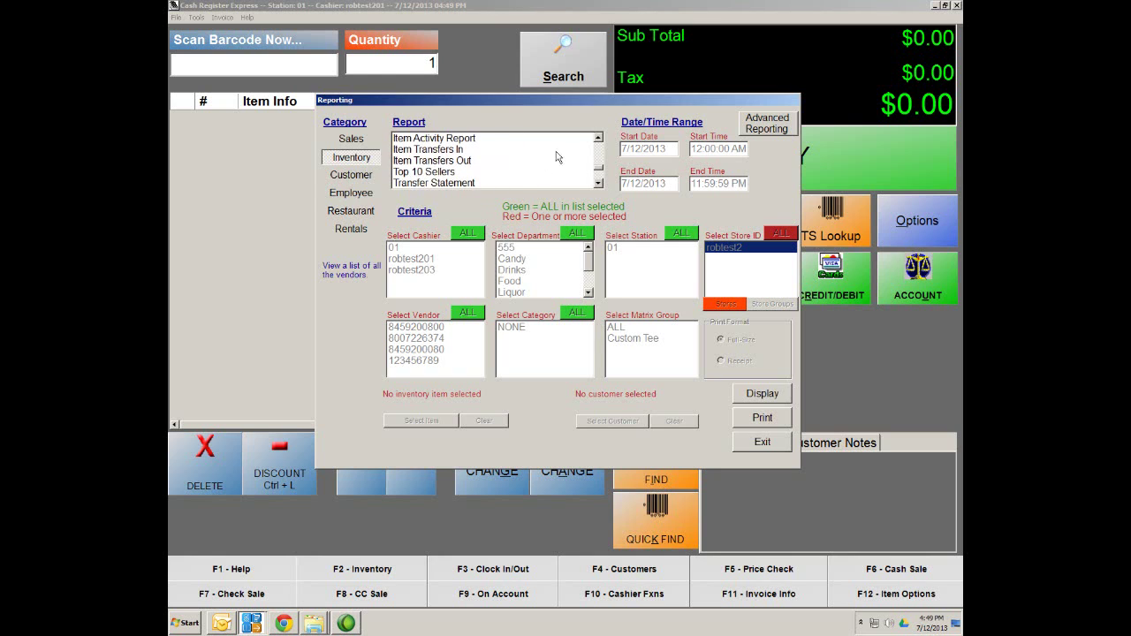
pyautogui.click(598, 140)
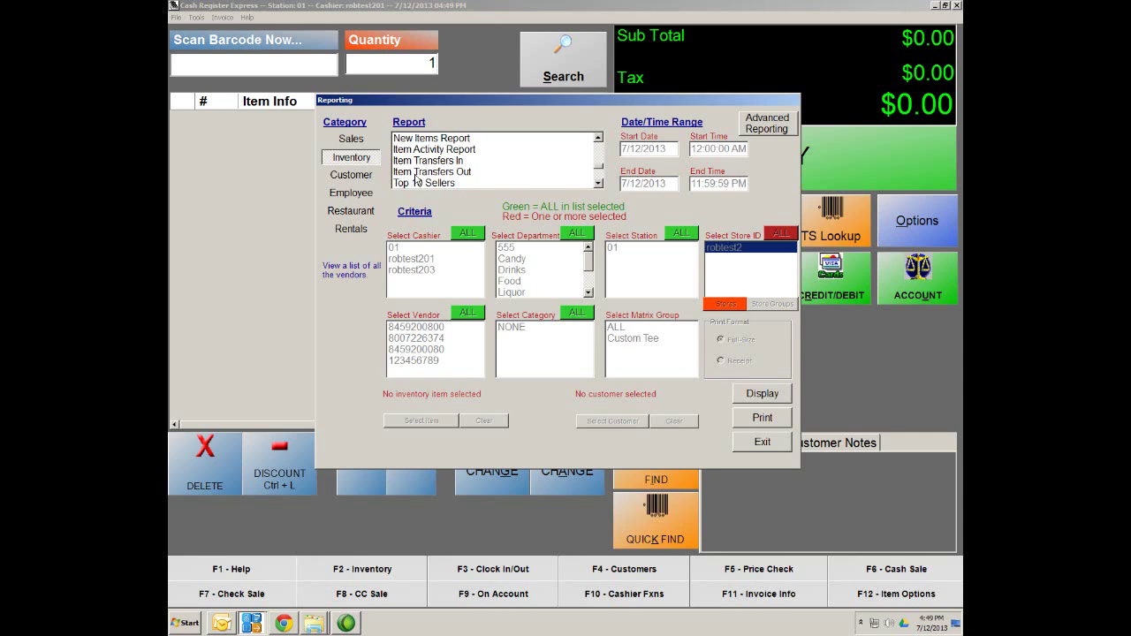
pyautogui.click(598, 184)
pyautogui.click(598, 184)
pyautogui.click(598, 183)
pyautogui.click(598, 184)
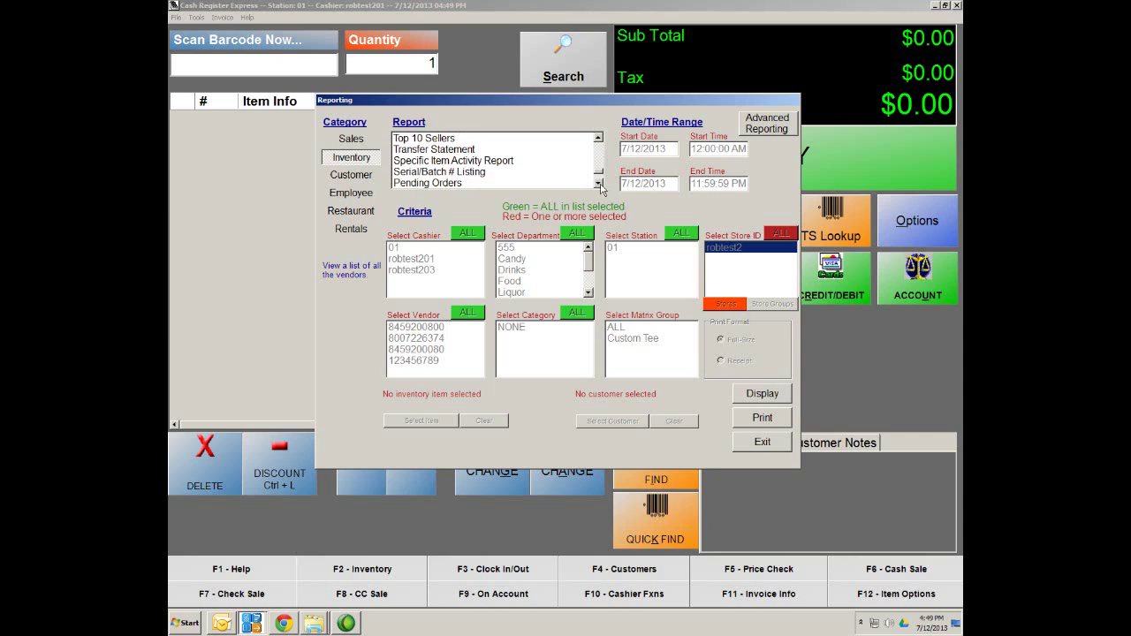
pyautogui.click(472, 162)
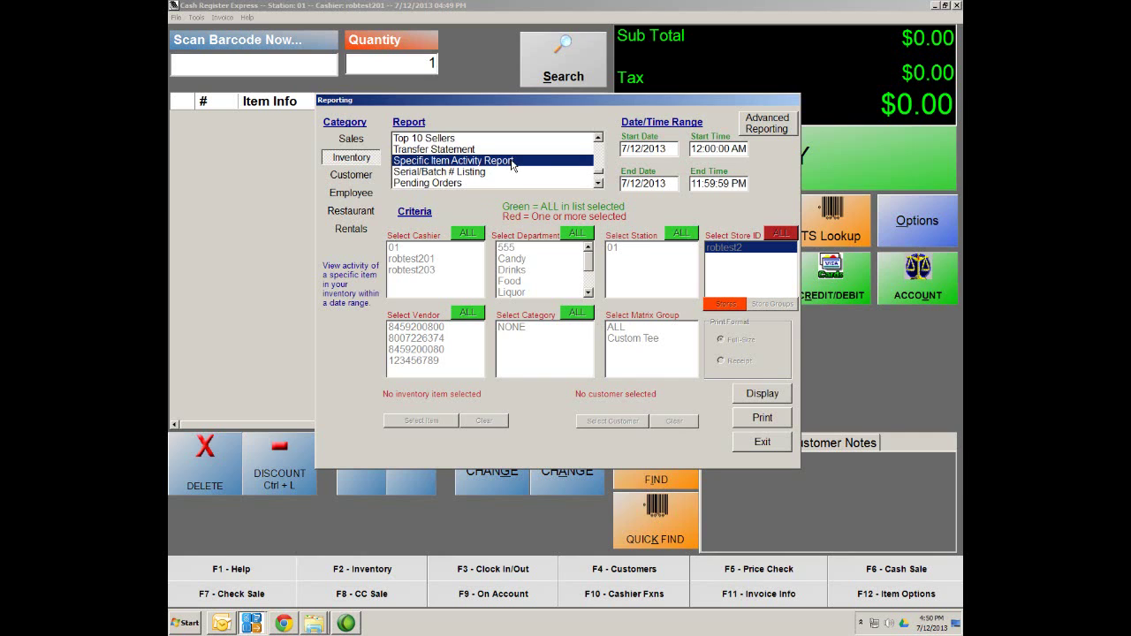
pyautogui.click(439, 150)
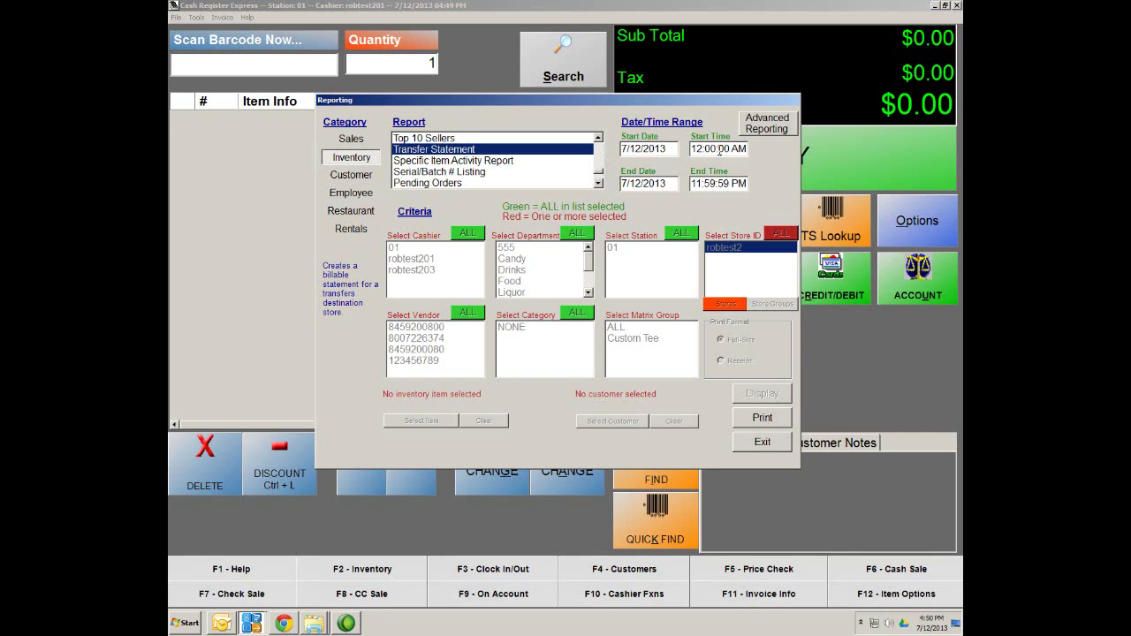
pyautogui.click(667, 148)
pyautogui.click(414, 475)
pyautogui.click(720, 148)
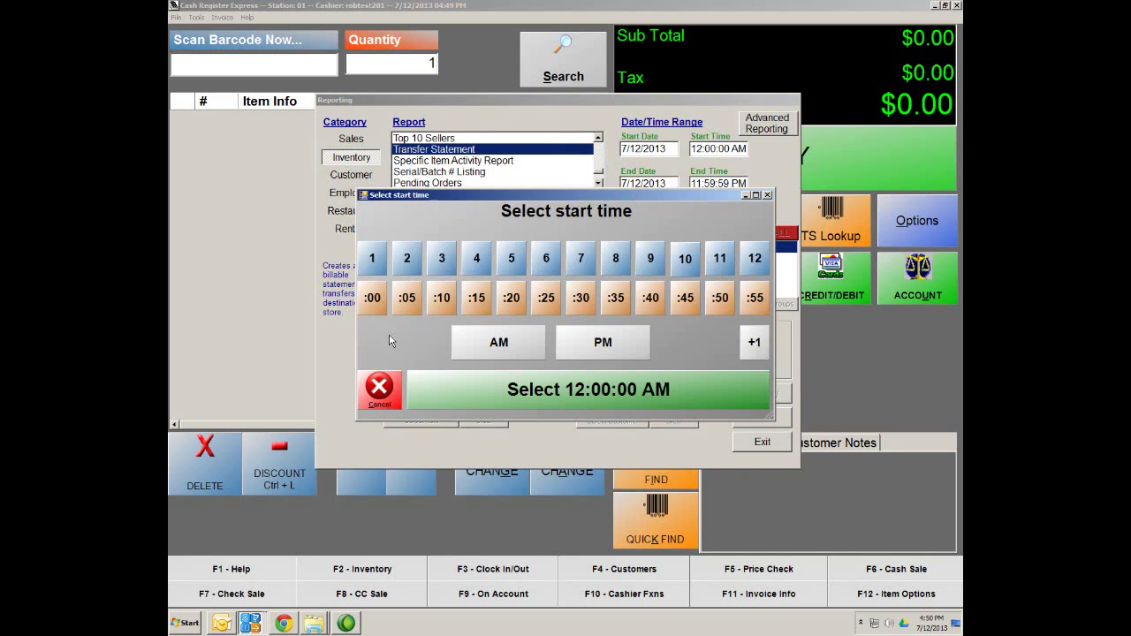
pyautogui.click(393, 395)
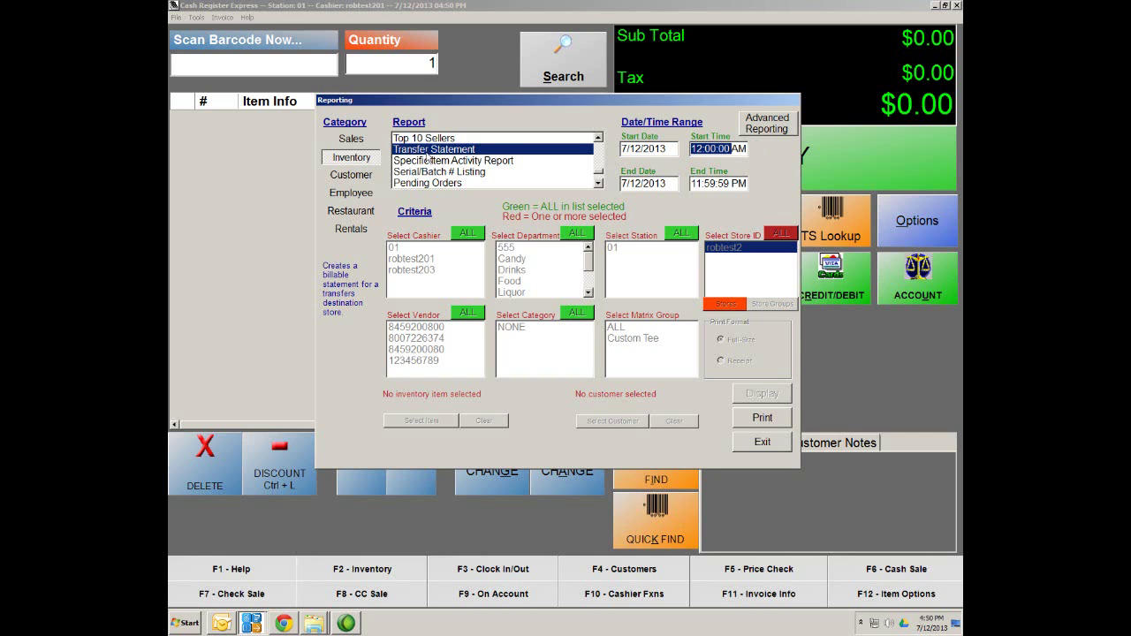
# Select the Purchase Order Report and display it on screen for PO number 5
pyautogui.click(597, 184)
pyautogui.click(597, 183)
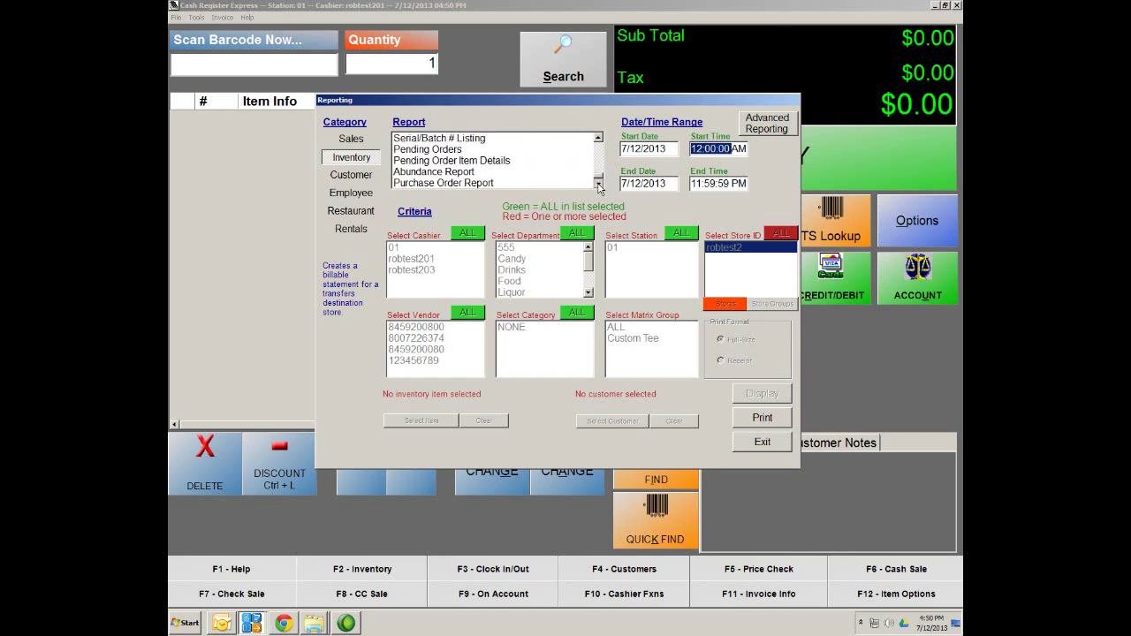
pyautogui.click(597, 184)
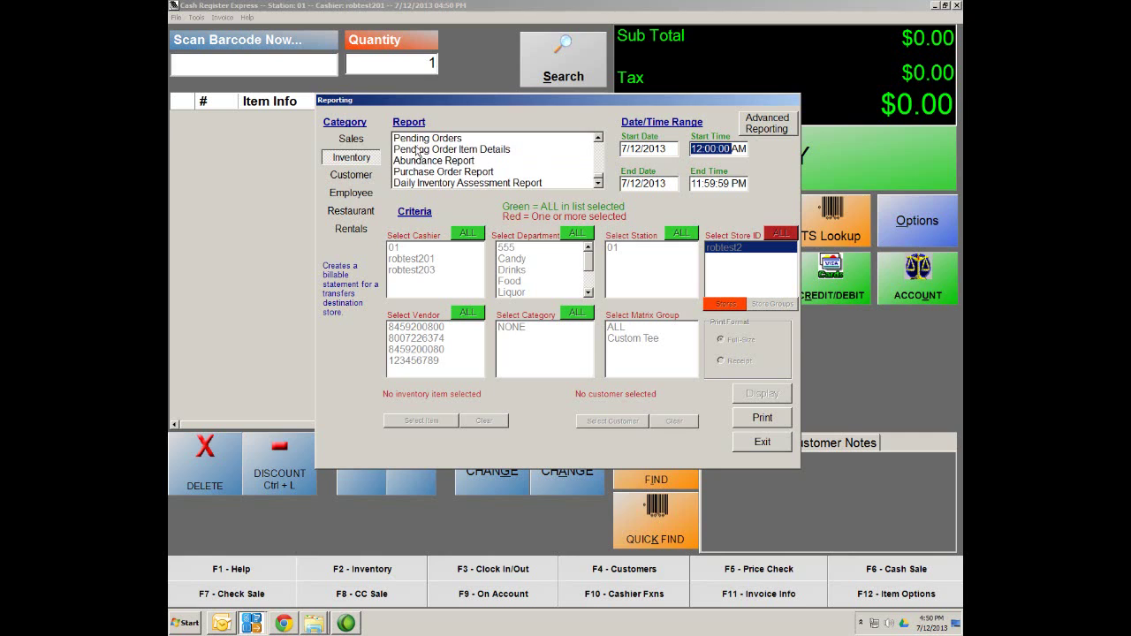
pyautogui.click(440, 172)
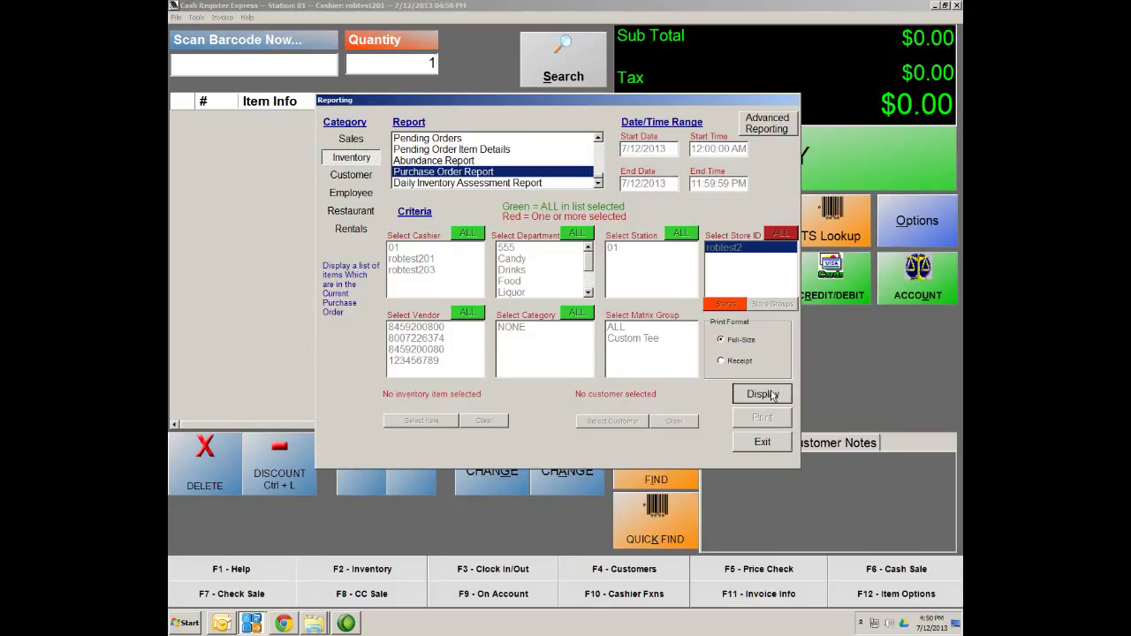
pyautogui.click(771, 396)
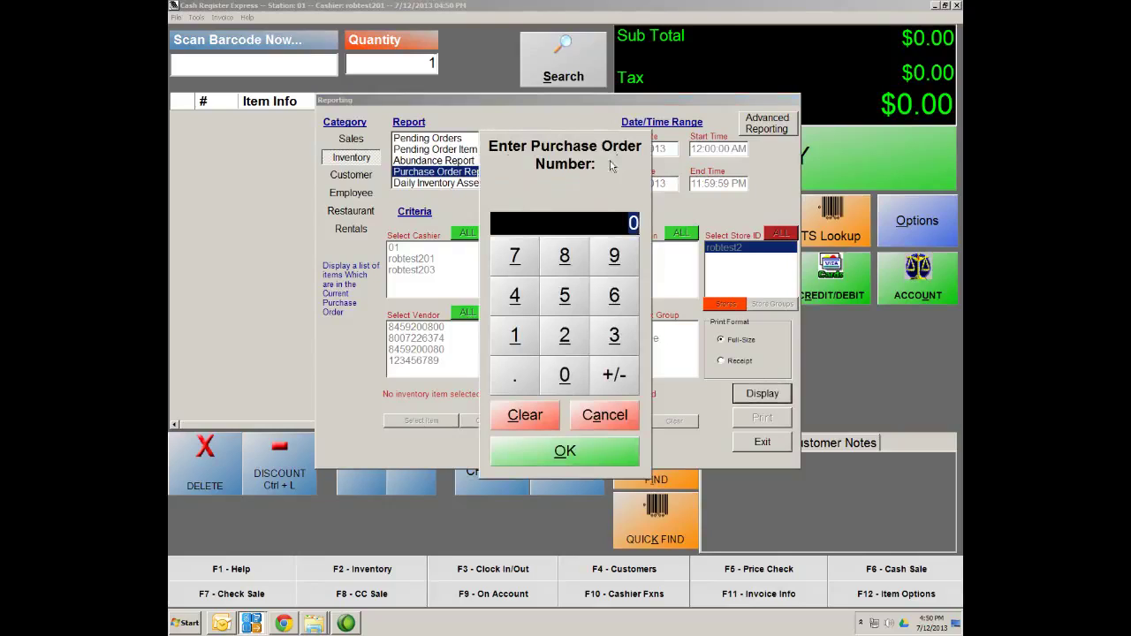
pyautogui.write('5')
pyautogui.click(569, 455)
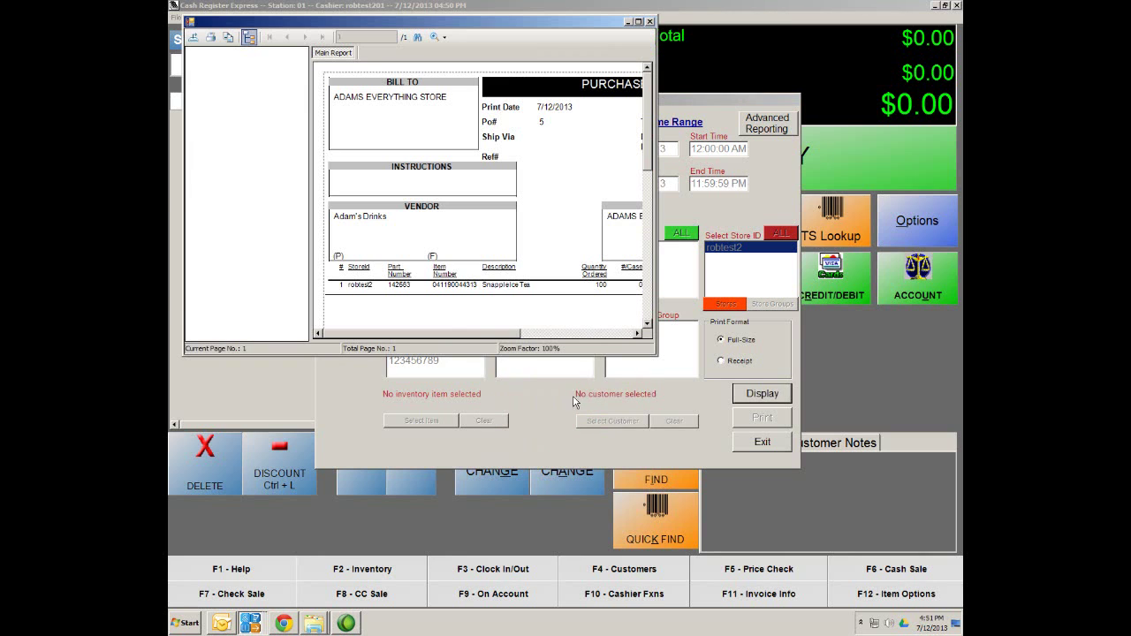
# Maximize the Purchase Order preview, cancel the export, and close the preview window
pyautogui.click(638, 19)
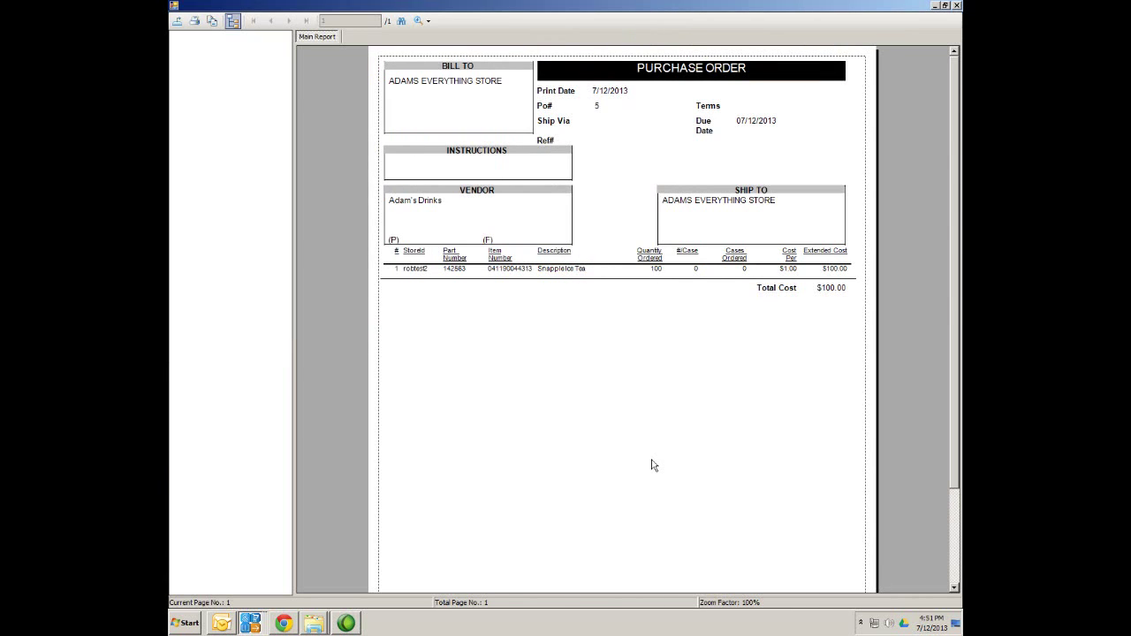
pyautogui.click(183, 26)
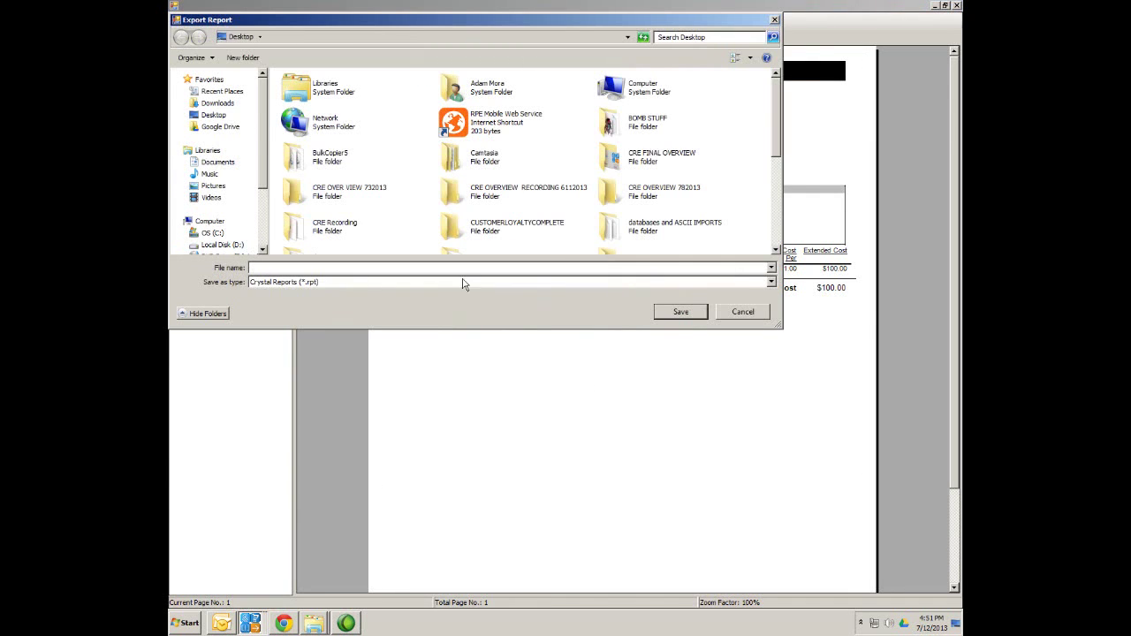
pyautogui.click(765, 313)
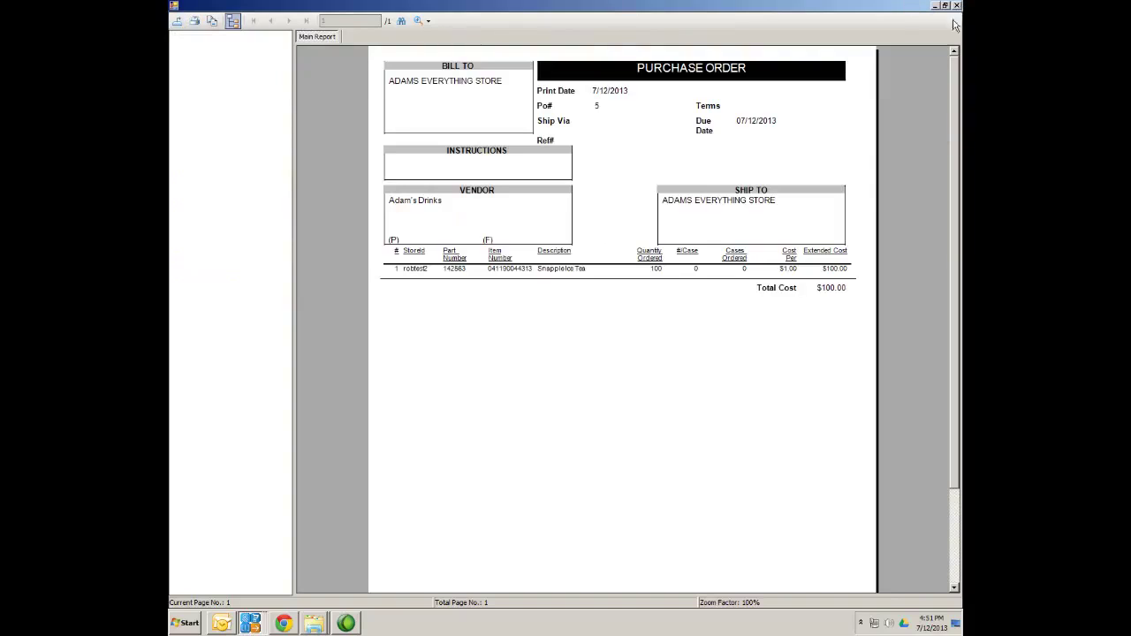
pyautogui.click(956, 6)
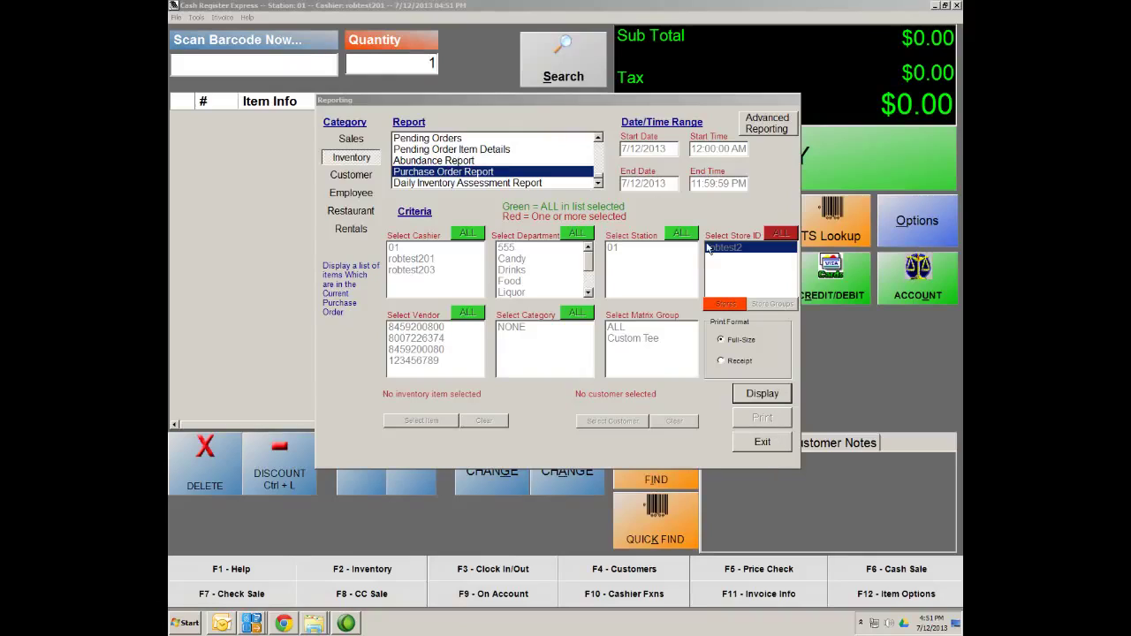
# Under the Sales category, scroll the report list and select Detailed Daily Report for 7/12/2013
pyautogui.click(351, 146)
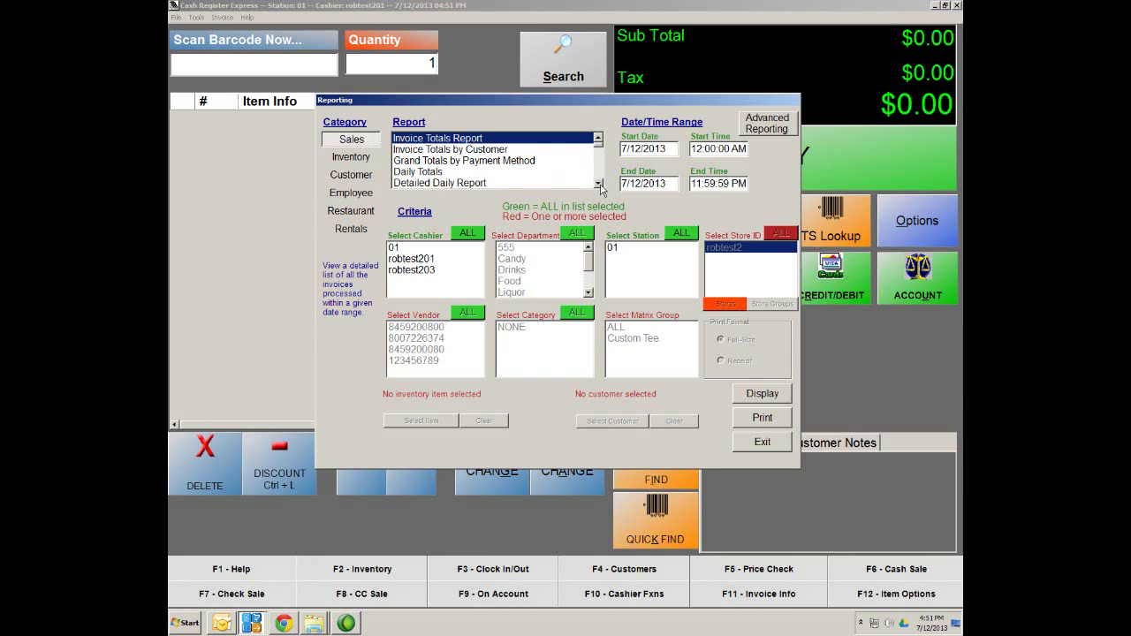
pyautogui.click(598, 183)
pyautogui.click(481, 174)
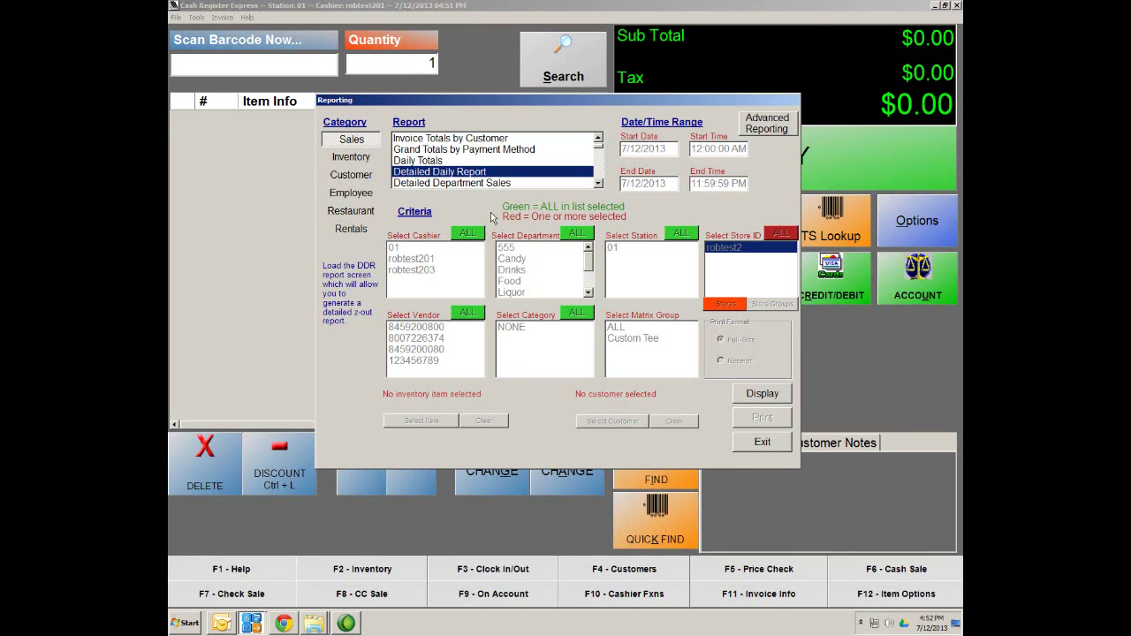
# Open Detailed Daily Report settings, keep the start date and 11:59:59 PM end time, and exit
pyautogui.click(776, 401)
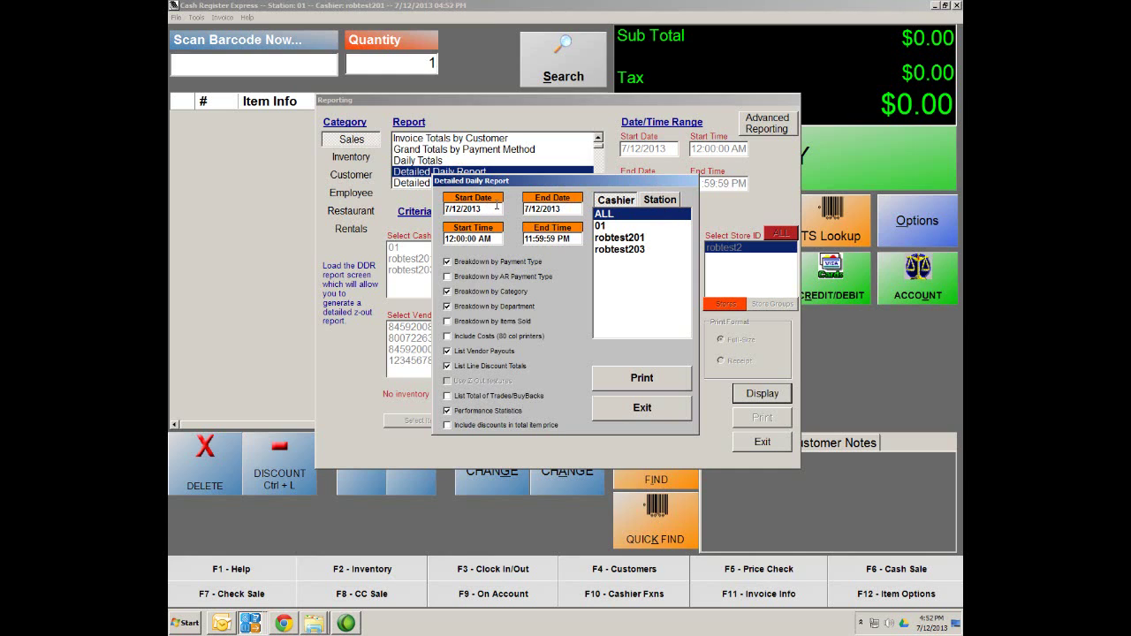
pyautogui.click(496, 208)
pyautogui.click(420, 481)
pyautogui.click(573, 238)
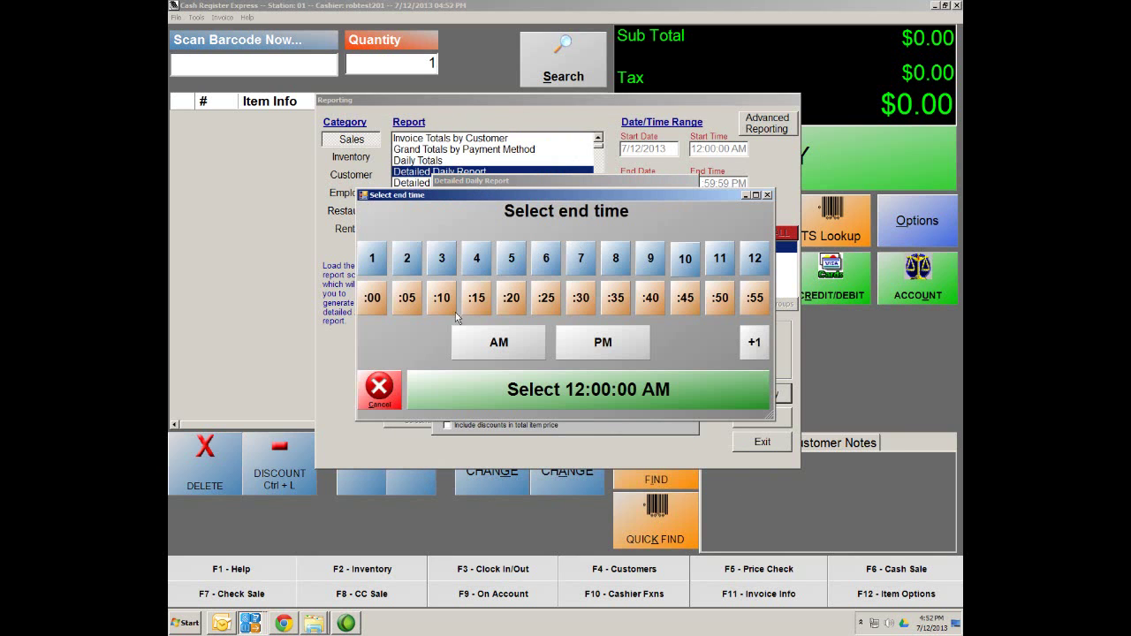
pyautogui.click(380, 389)
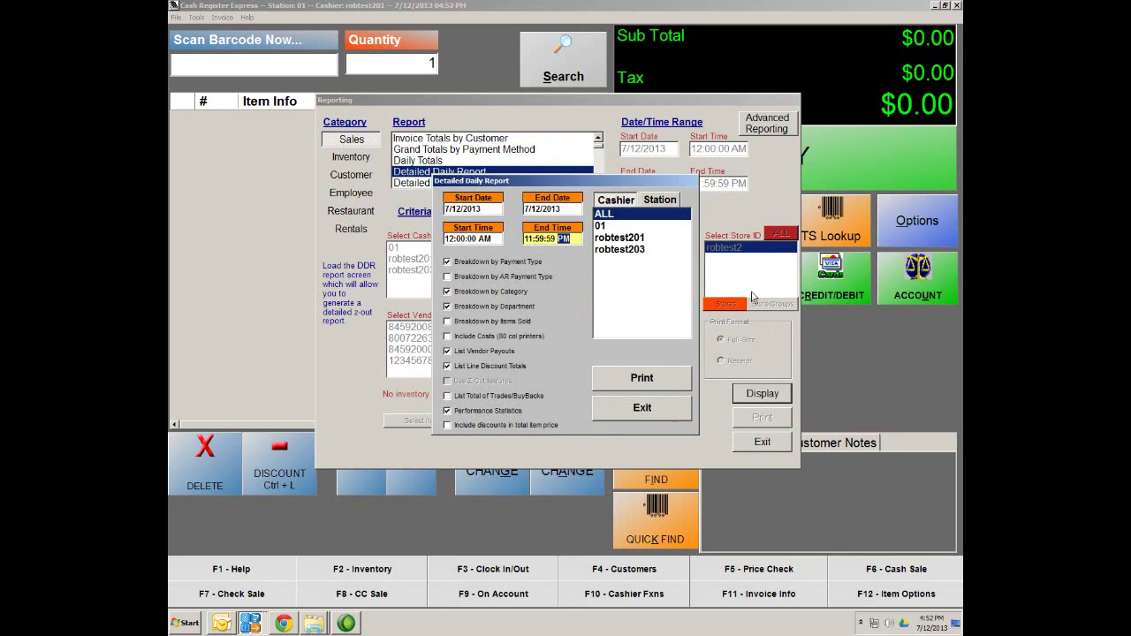
pyautogui.click(642, 408)
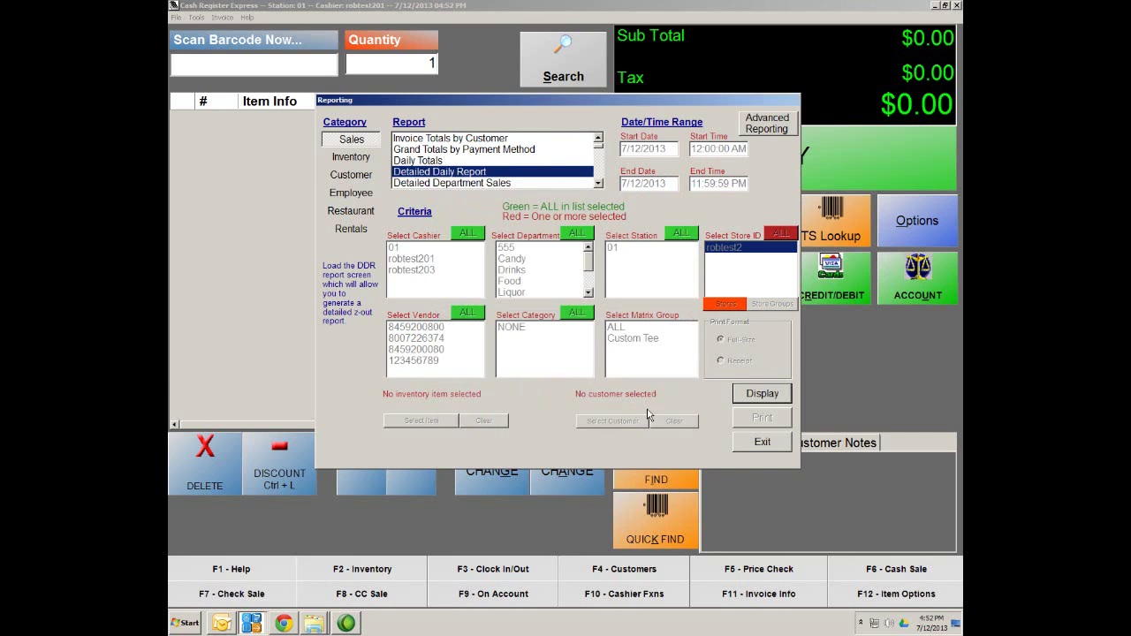
pyautogui.click(749, 444)
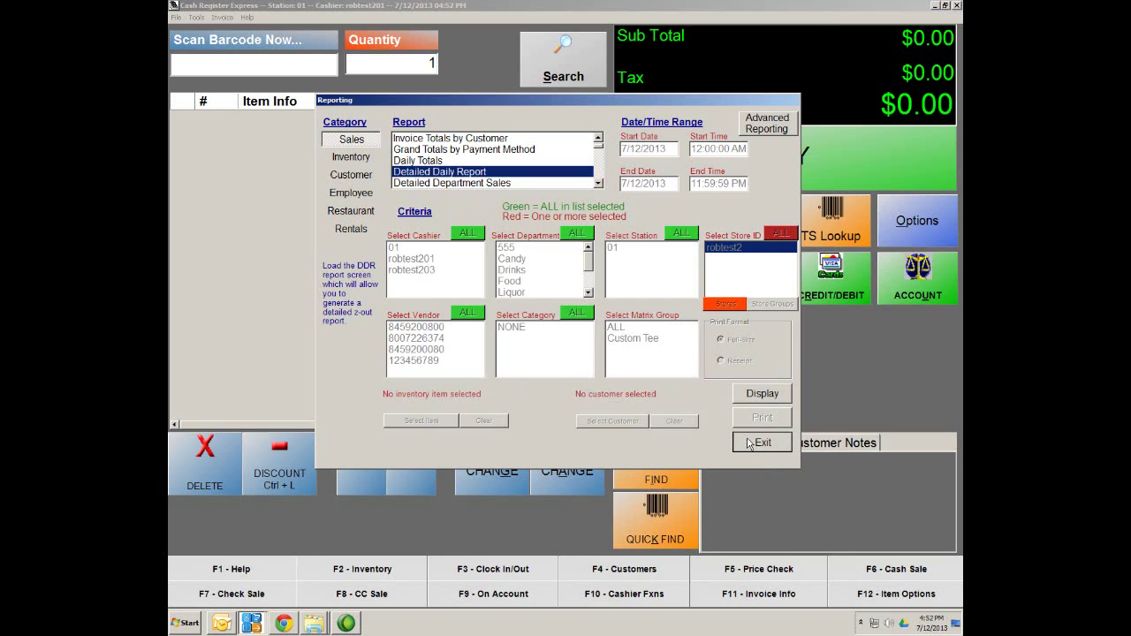
# Close Reporting, then open and exit the Credit Card Settlement tips window
pyautogui.click(749, 443)
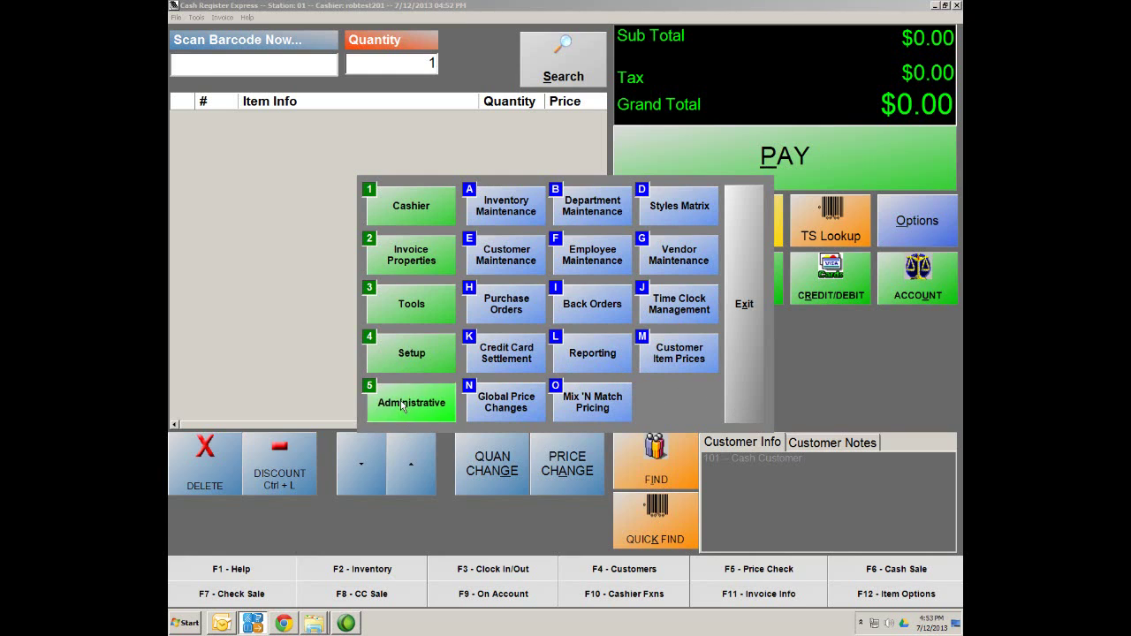
pyautogui.click(496, 366)
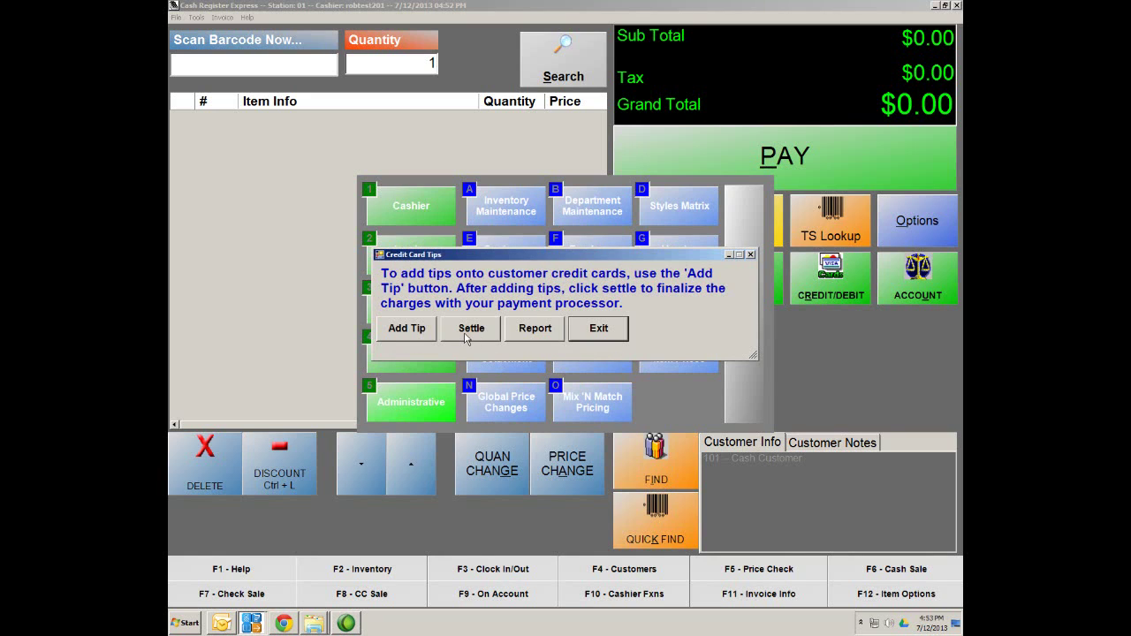
pyautogui.click(601, 332)
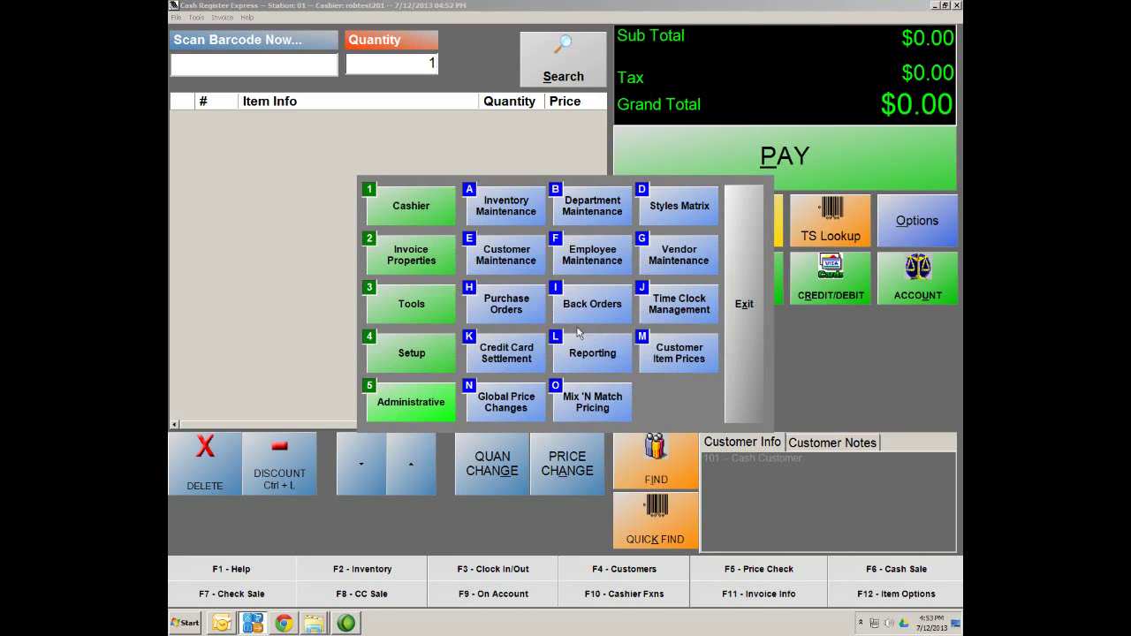
# Enable Perform Batch Settlement On EndofDay in Payment Processing > Other Options and update the setup
pyautogui.click(394, 355)
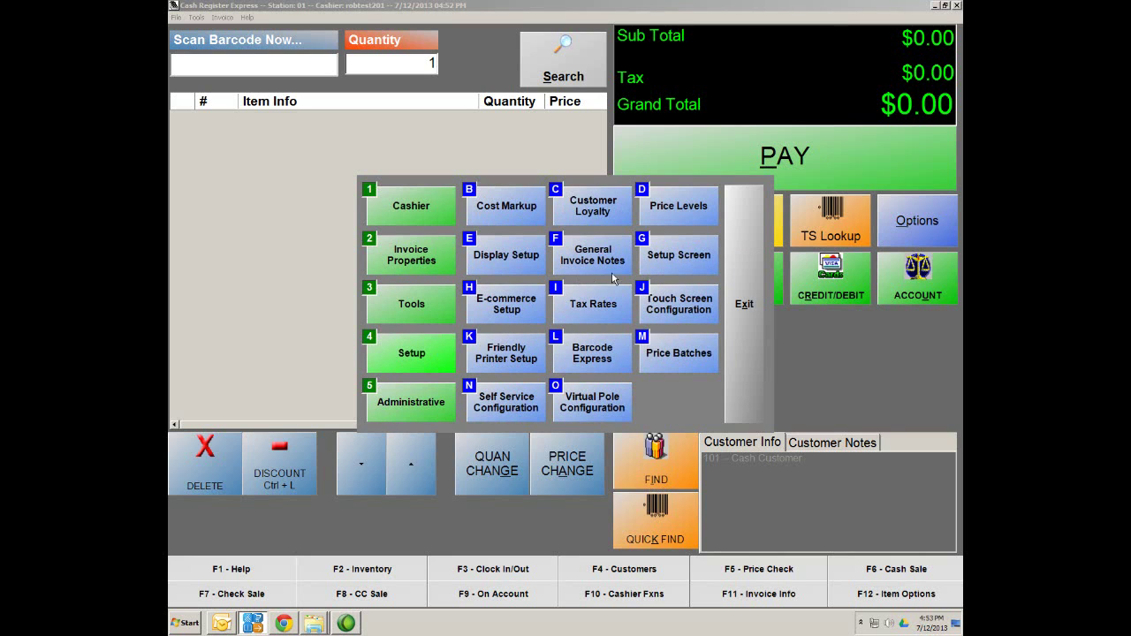
pyautogui.click(678, 258)
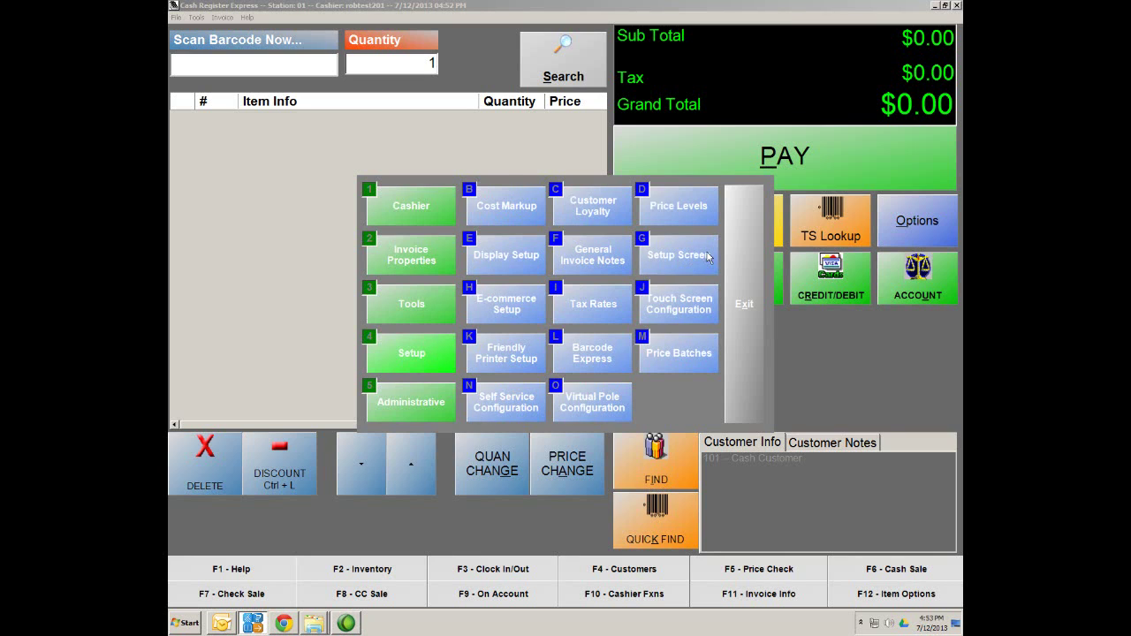
pyautogui.click(396, 166)
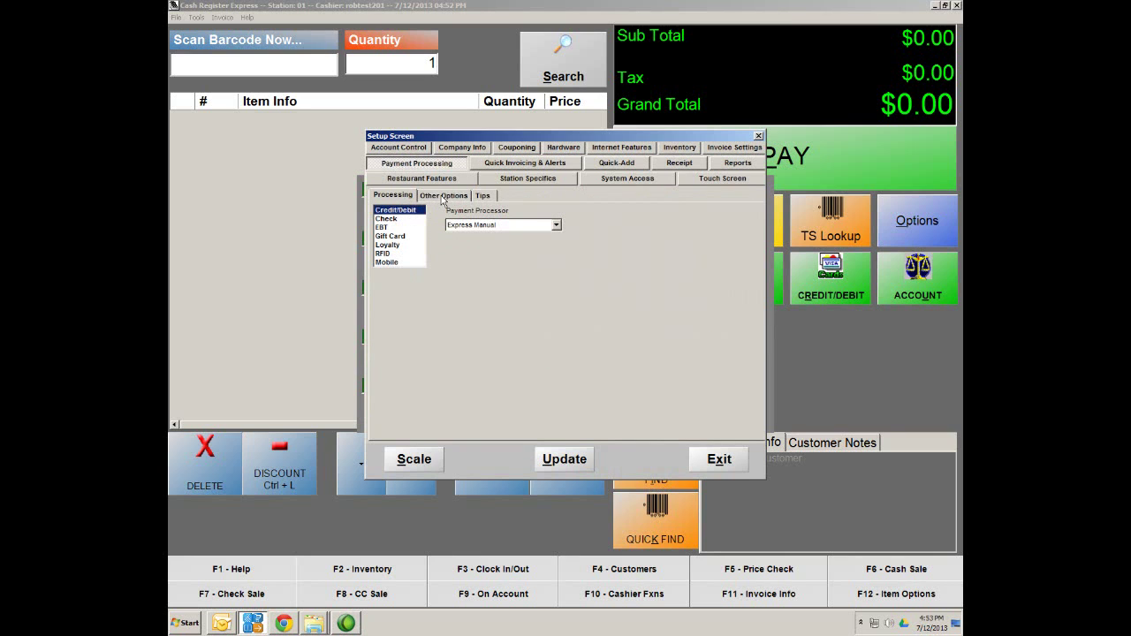
pyautogui.click(442, 196)
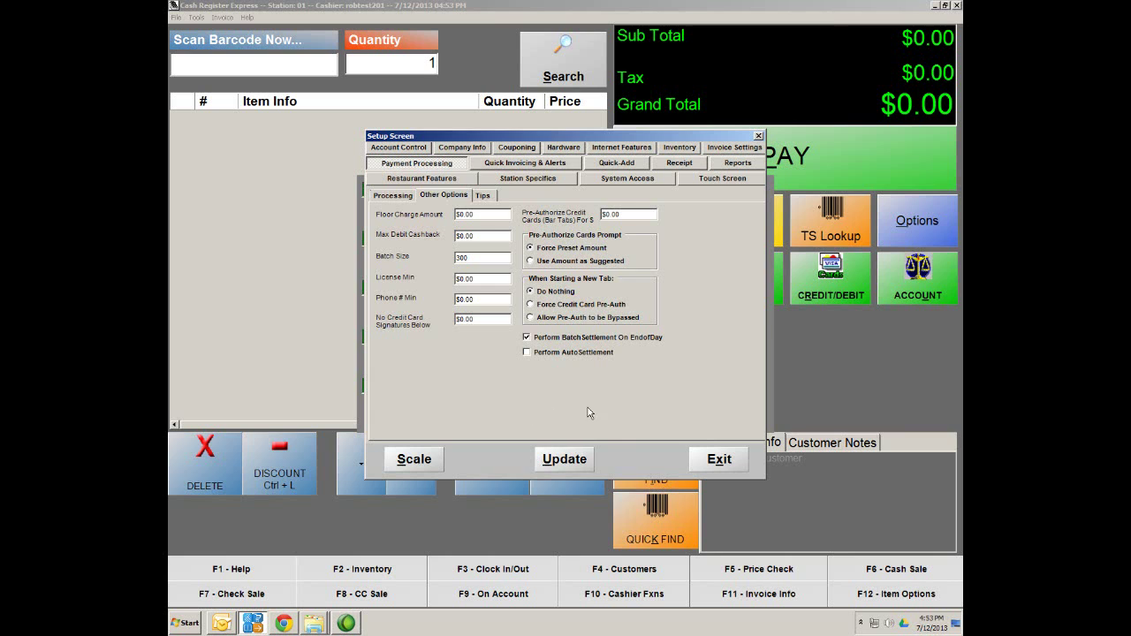
pyautogui.click(573, 462)
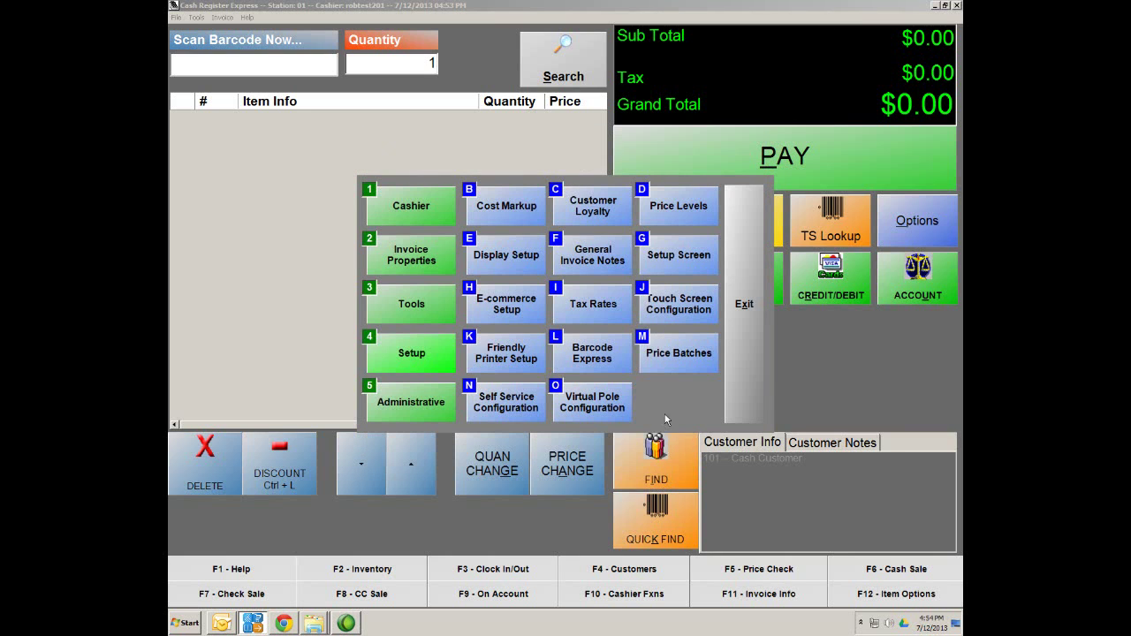
# Exit the back-office menu from Tools and close the register window to the login screen
pyautogui.click(385, 307)
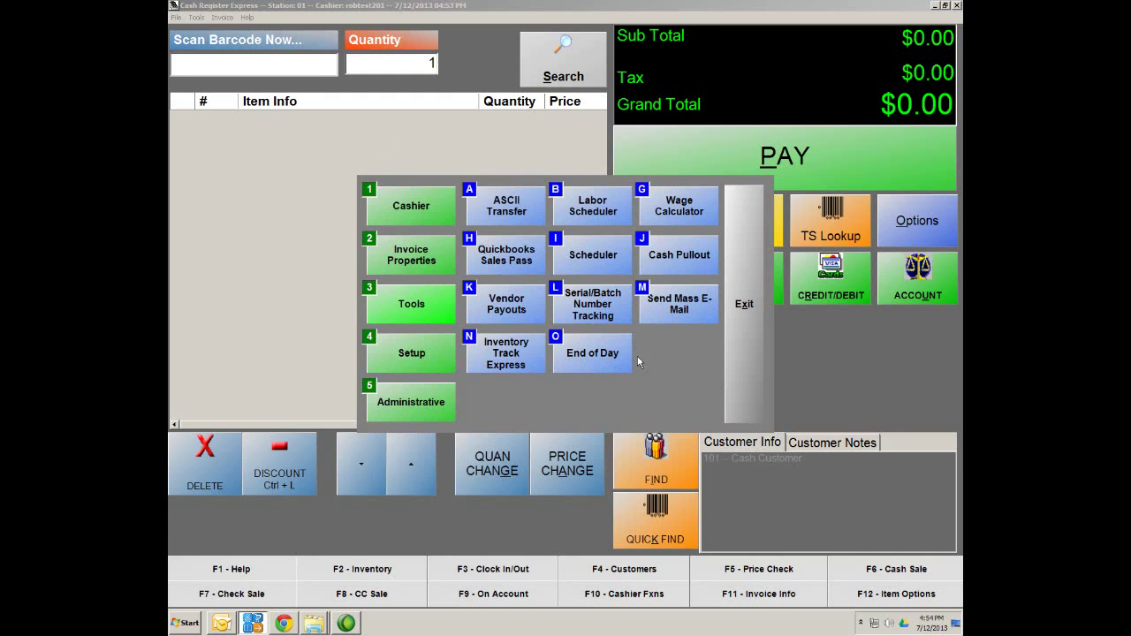
pyautogui.click(746, 328)
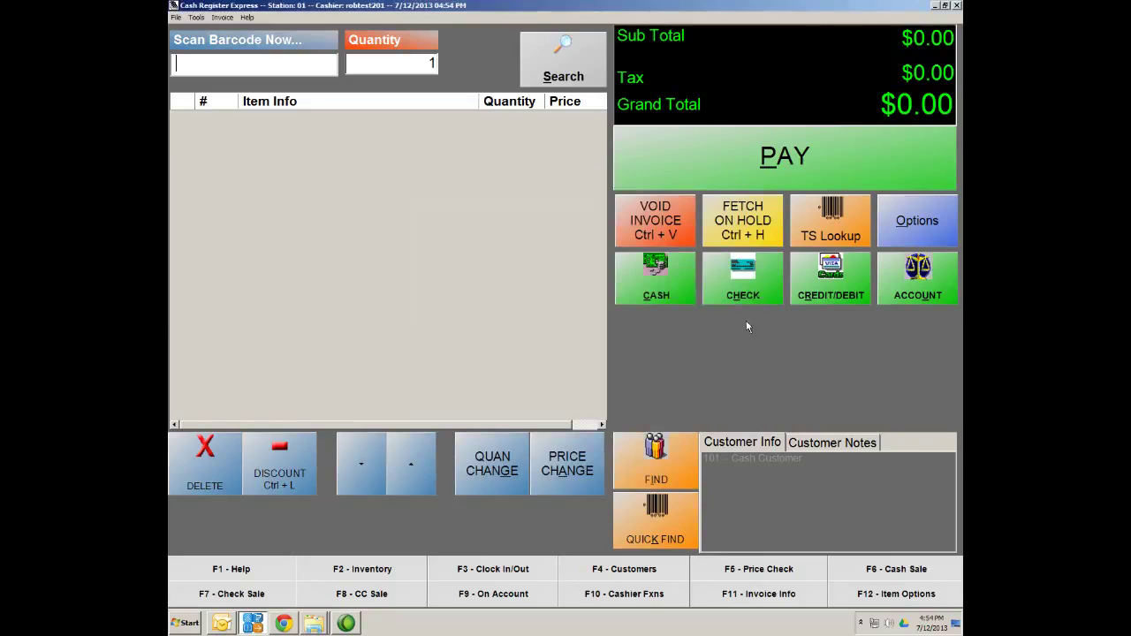
pyautogui.click(957, 6)
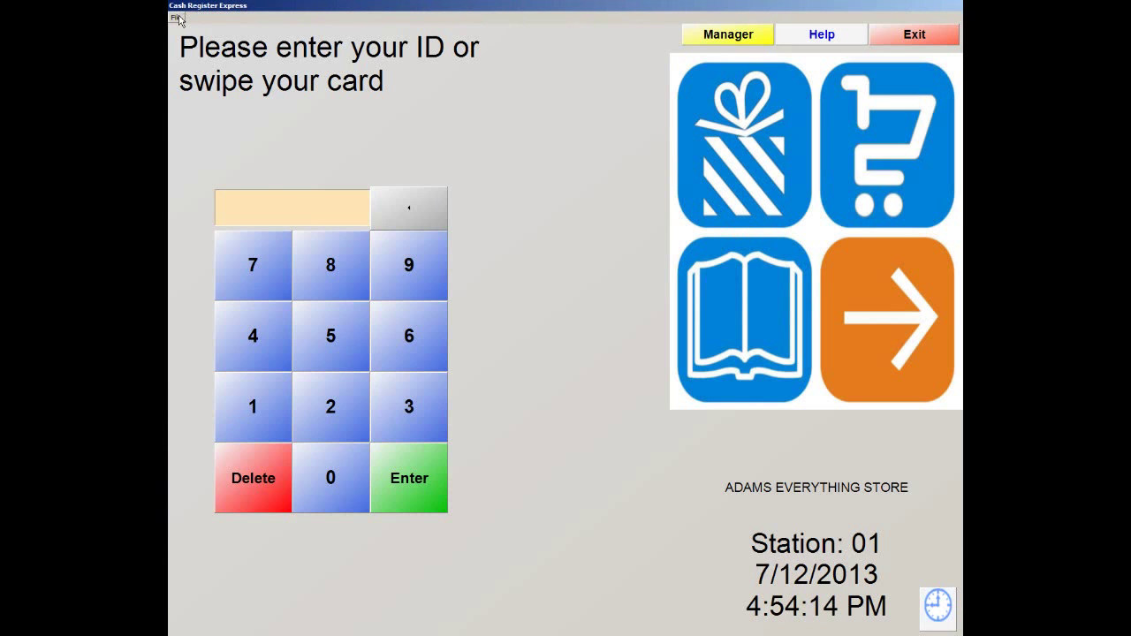
# Run File > End of Day with the password, confirm the $25.68 deposit, and dismiss the printer notice
pyautogui.click(177, 18)
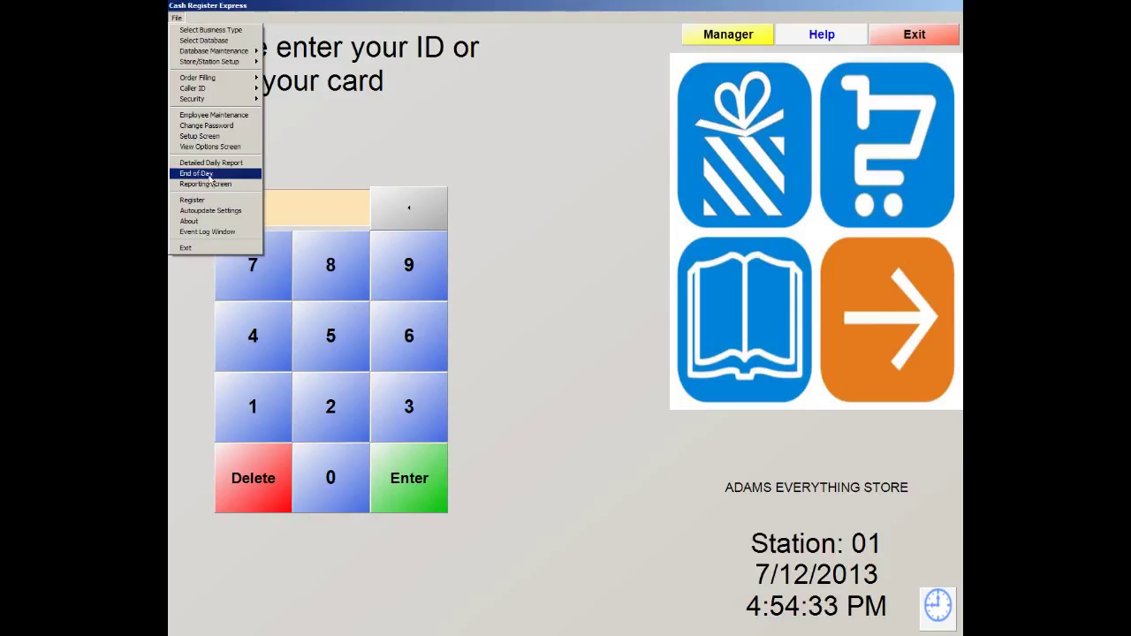
pyautogui.click(198, 173)
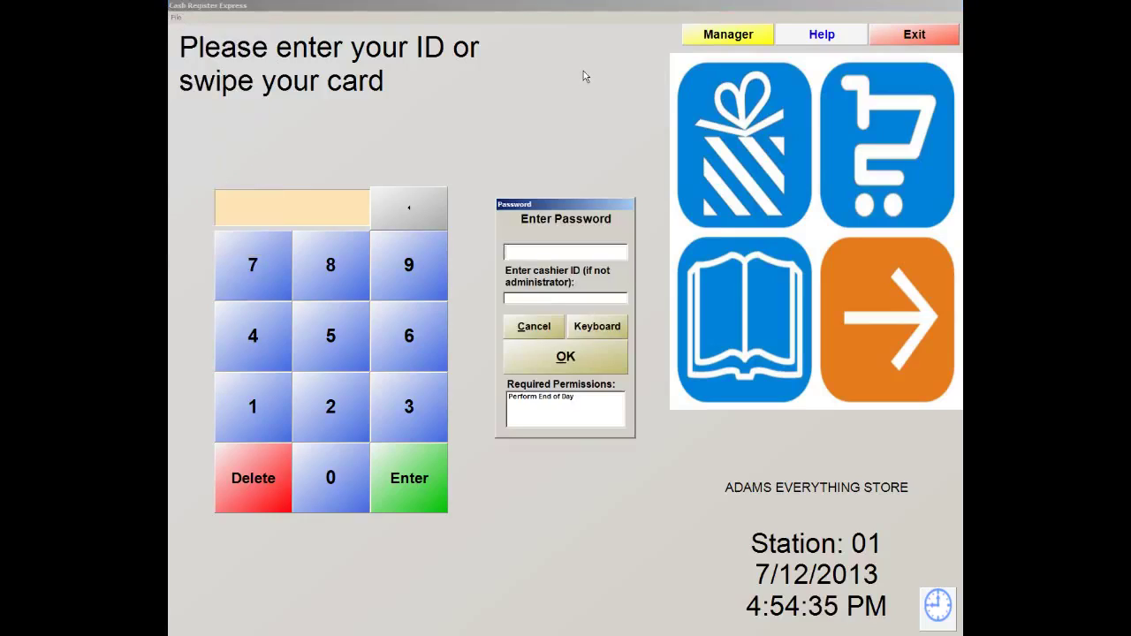
pyautogui.write('*****')
pyautogui.click(565, 365)
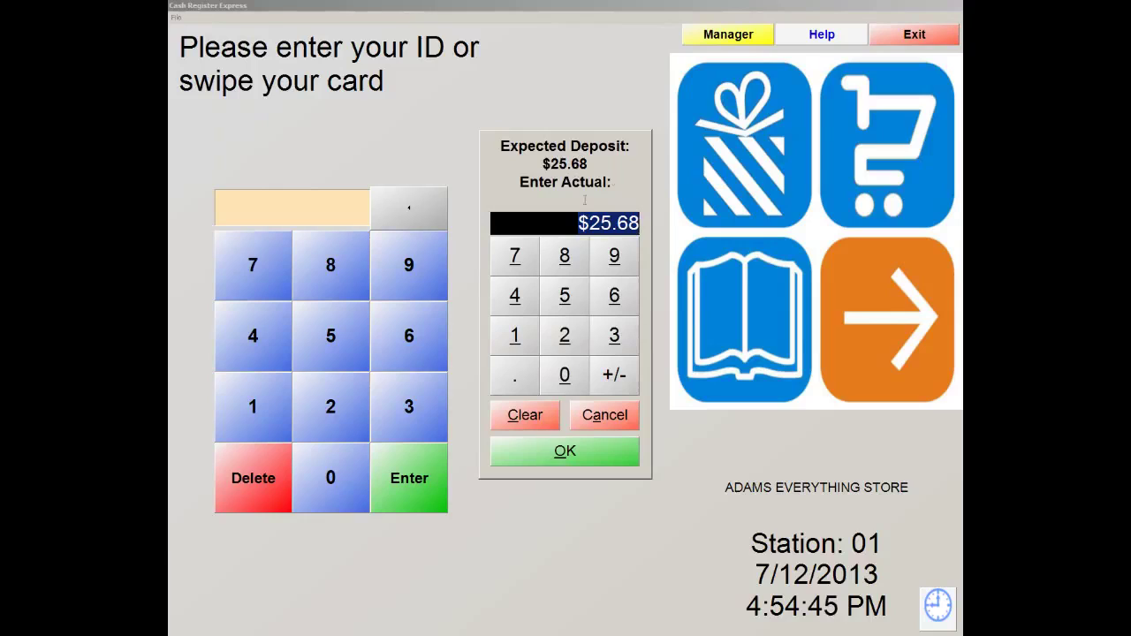
pyautogui.click(570, 451)
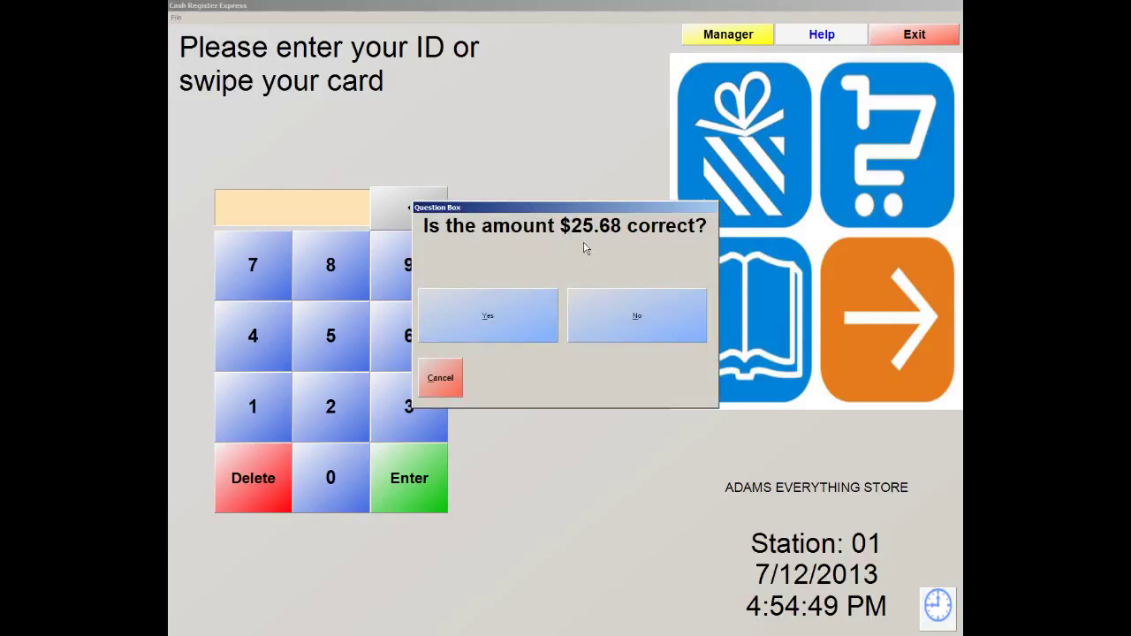
pyautogui.click(487, 313)
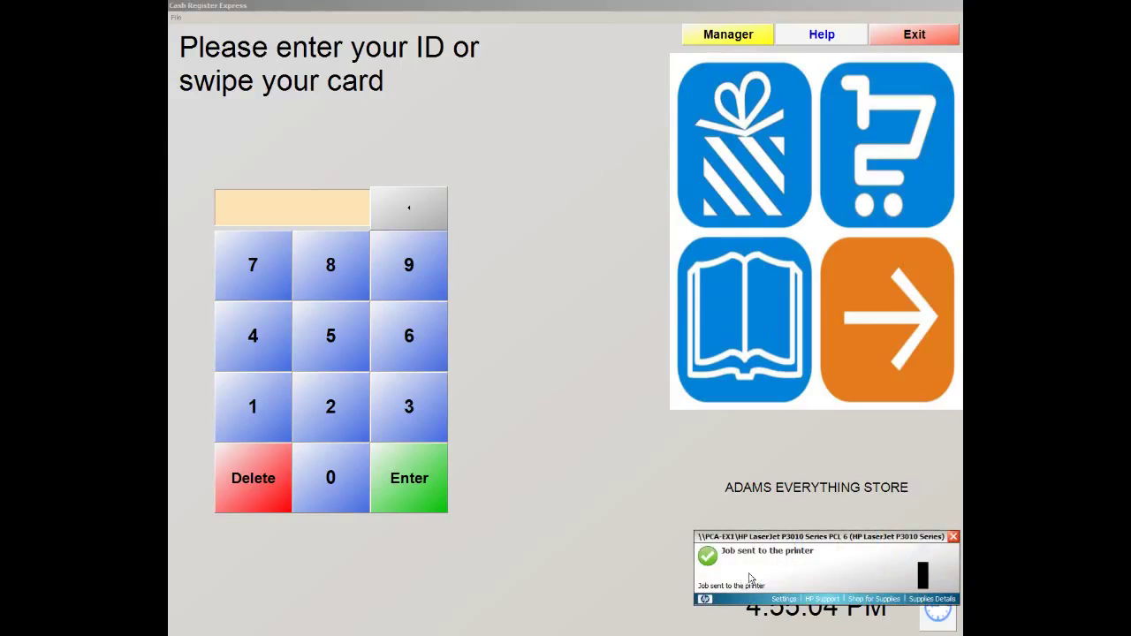
pyautogui.click(956, 538)
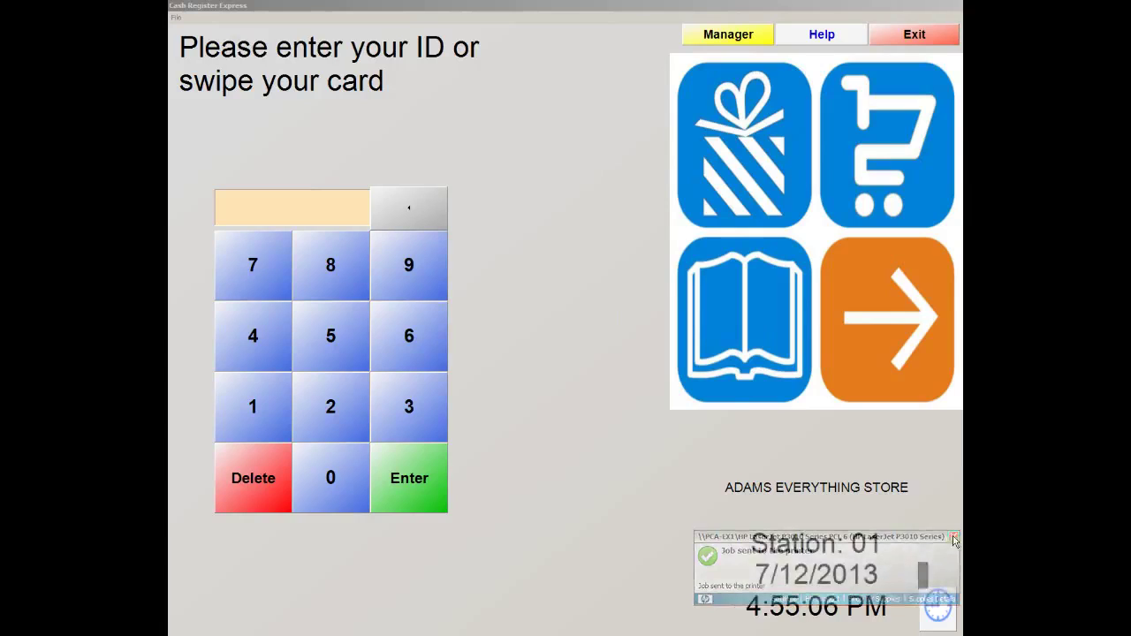
# Start Backup Database from File > Database Maintenance, enter the password, and confirm credit cards are settled
pyautogui.click(177, 17)
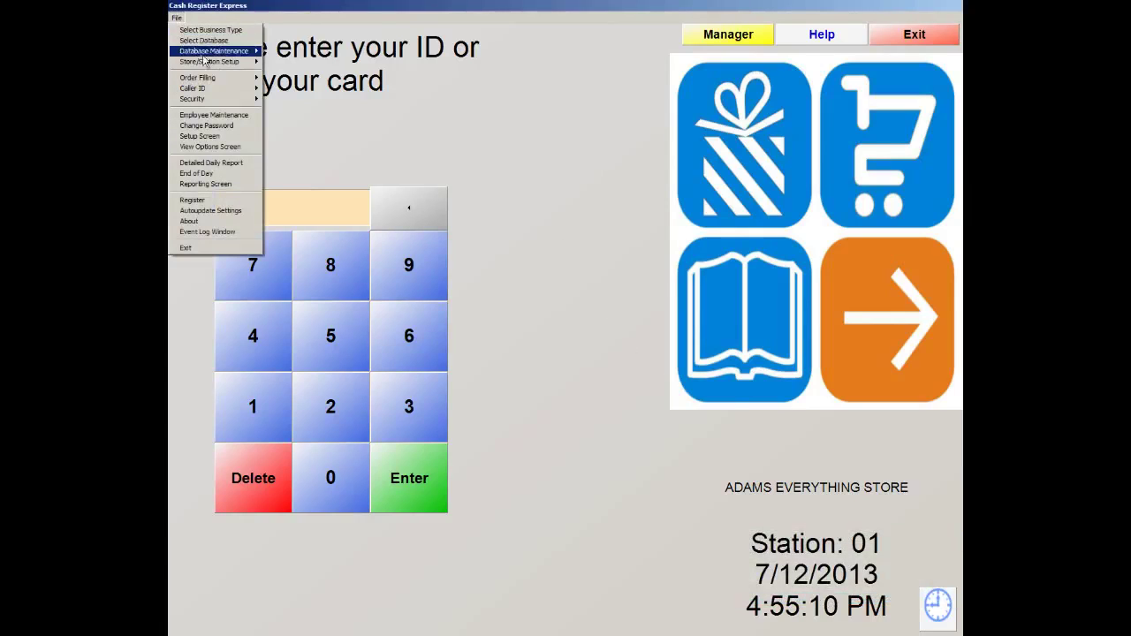
pyautogui.moveTo(209, 57)
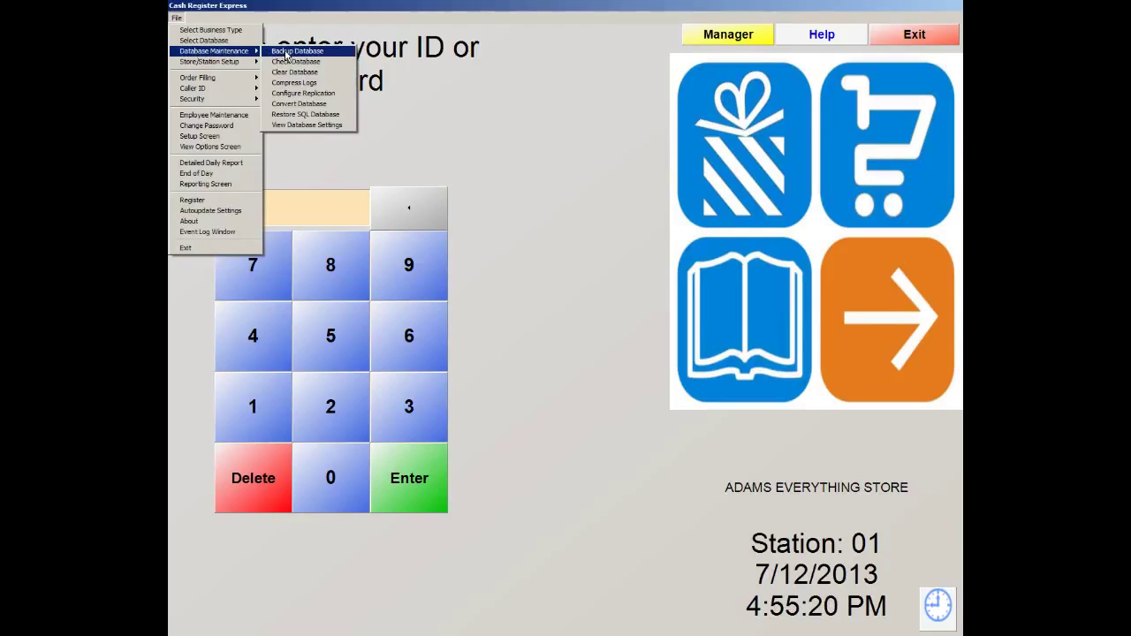
pyautogui.click(285, 55)
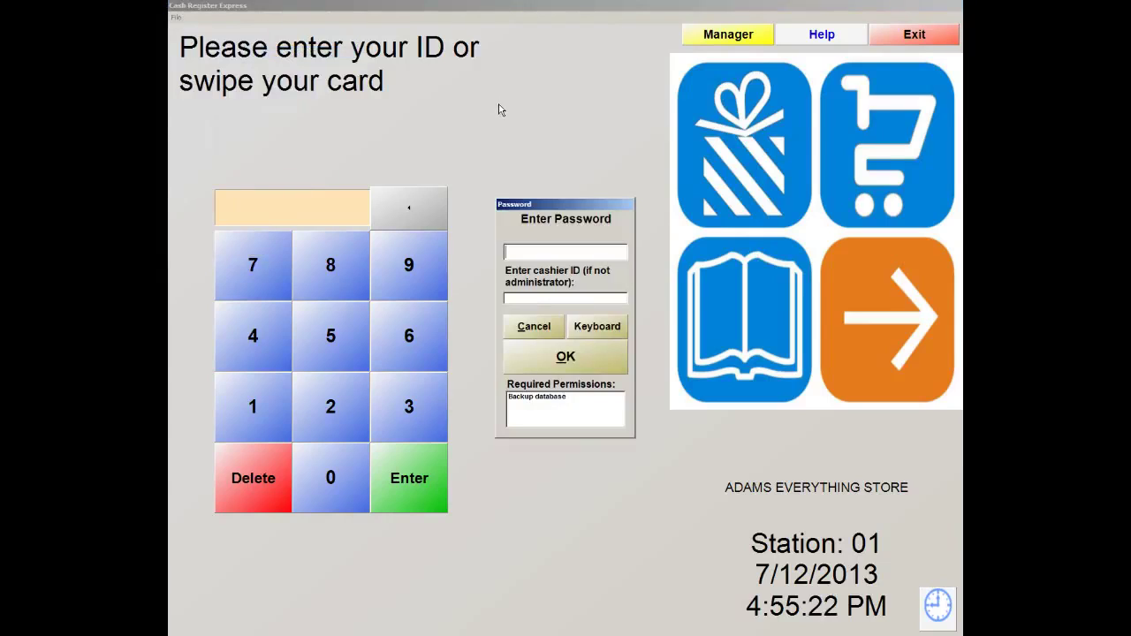
pyautogui.write('*****')
pyautogui.press('Return')
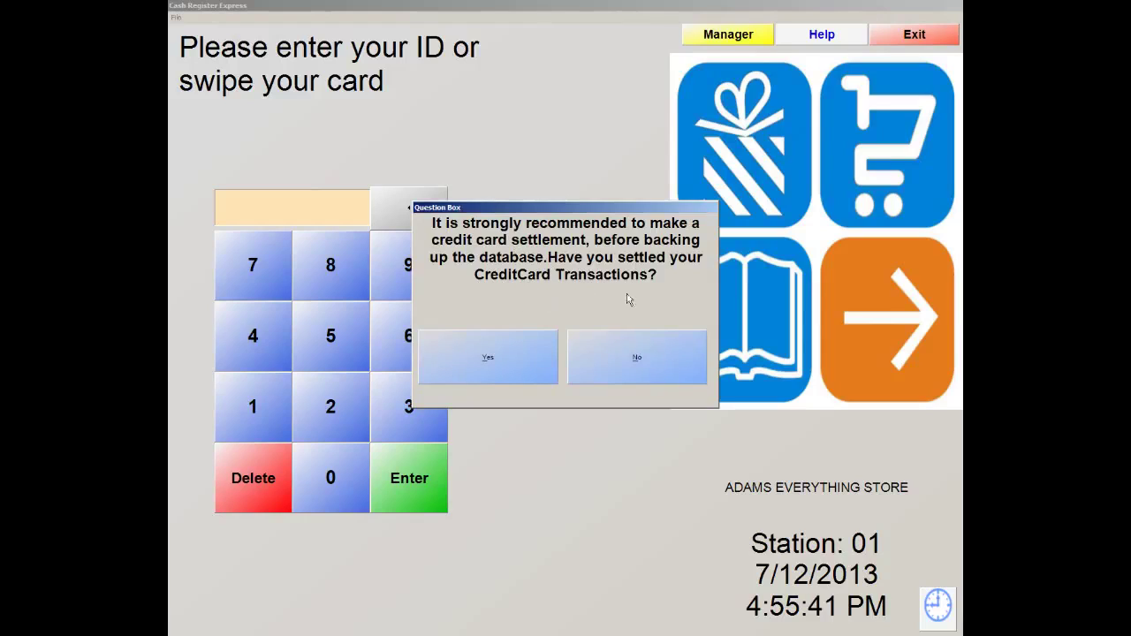
pyautogui.click(476, 373)
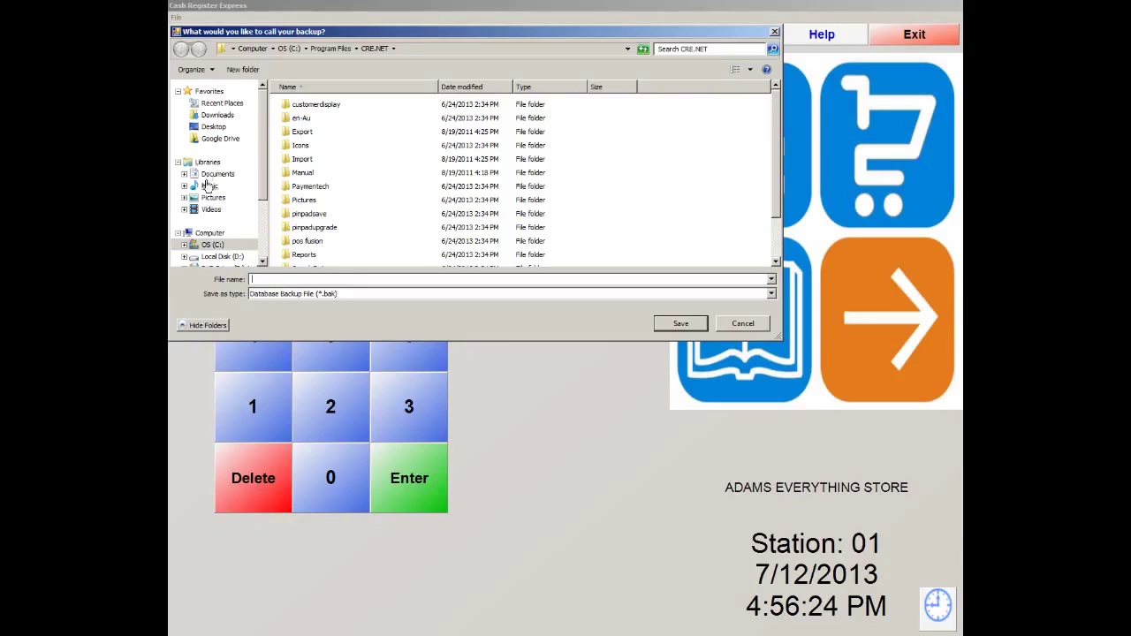
pyautogui.click(214, 128)
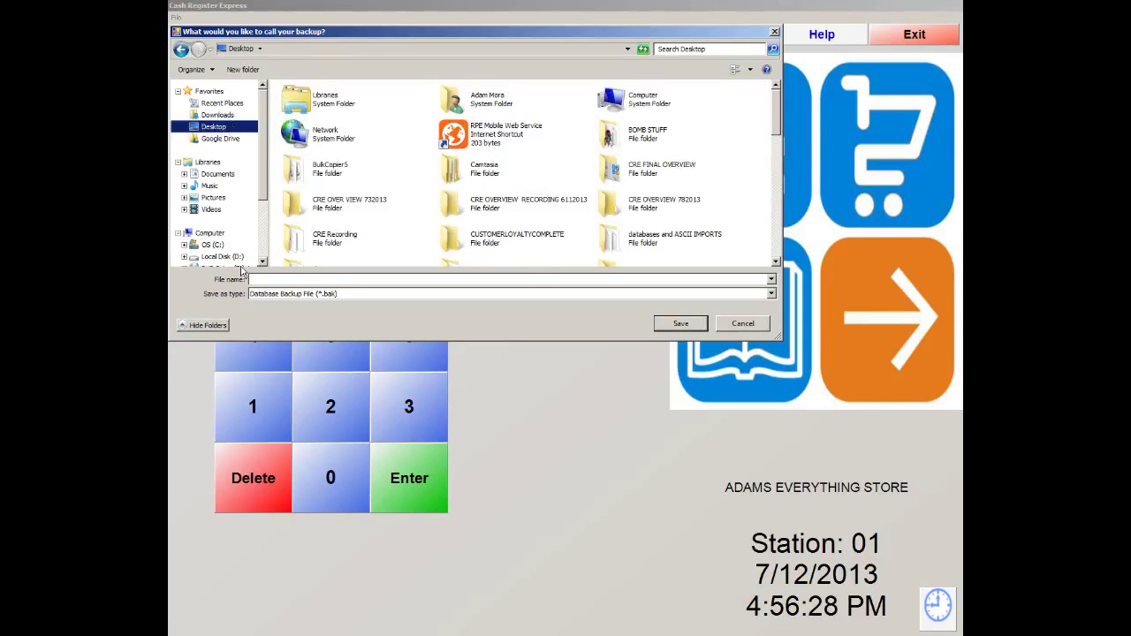
pyautogui.click(270, 279)
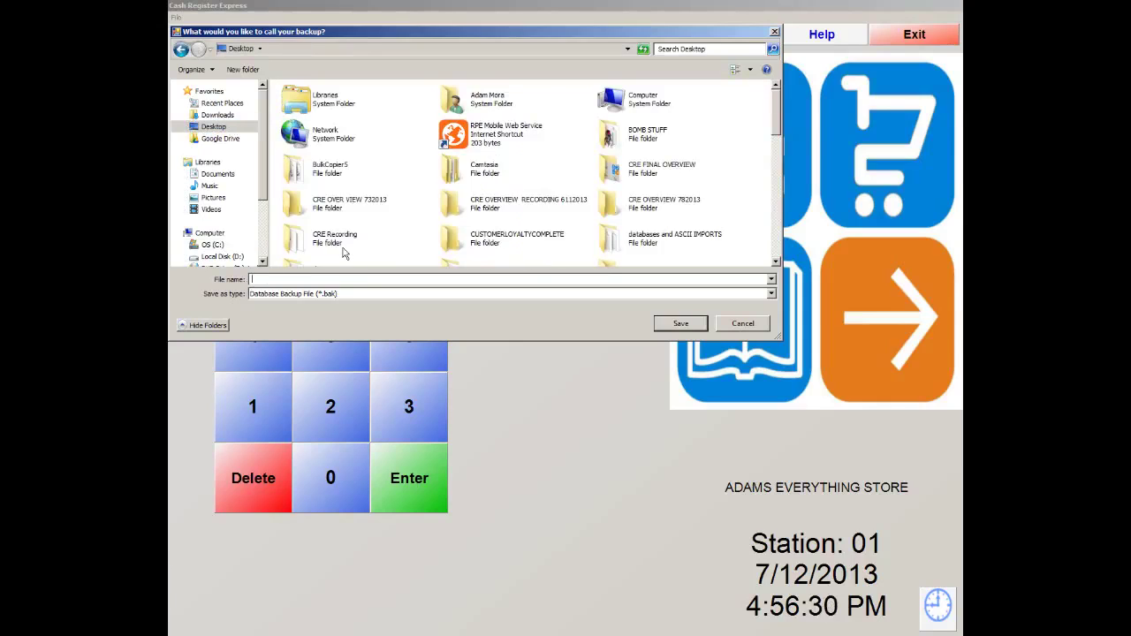
pyautogui.write('7122013')
pyautogui.write('456p')
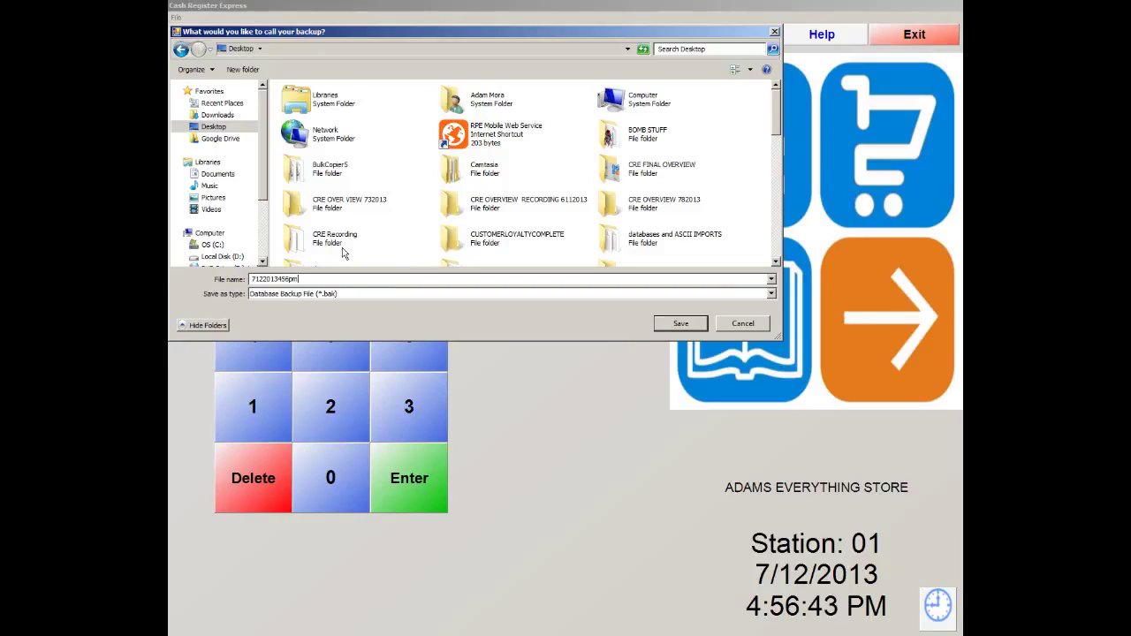
pyautogui.write('m')
pyautogui.click(673, 326)
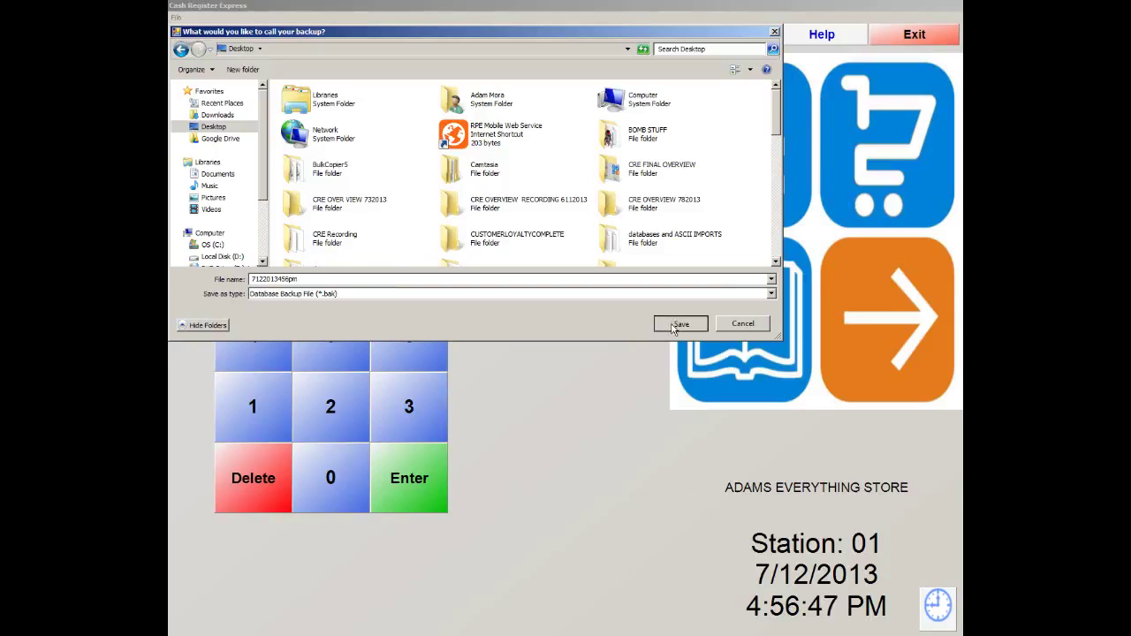